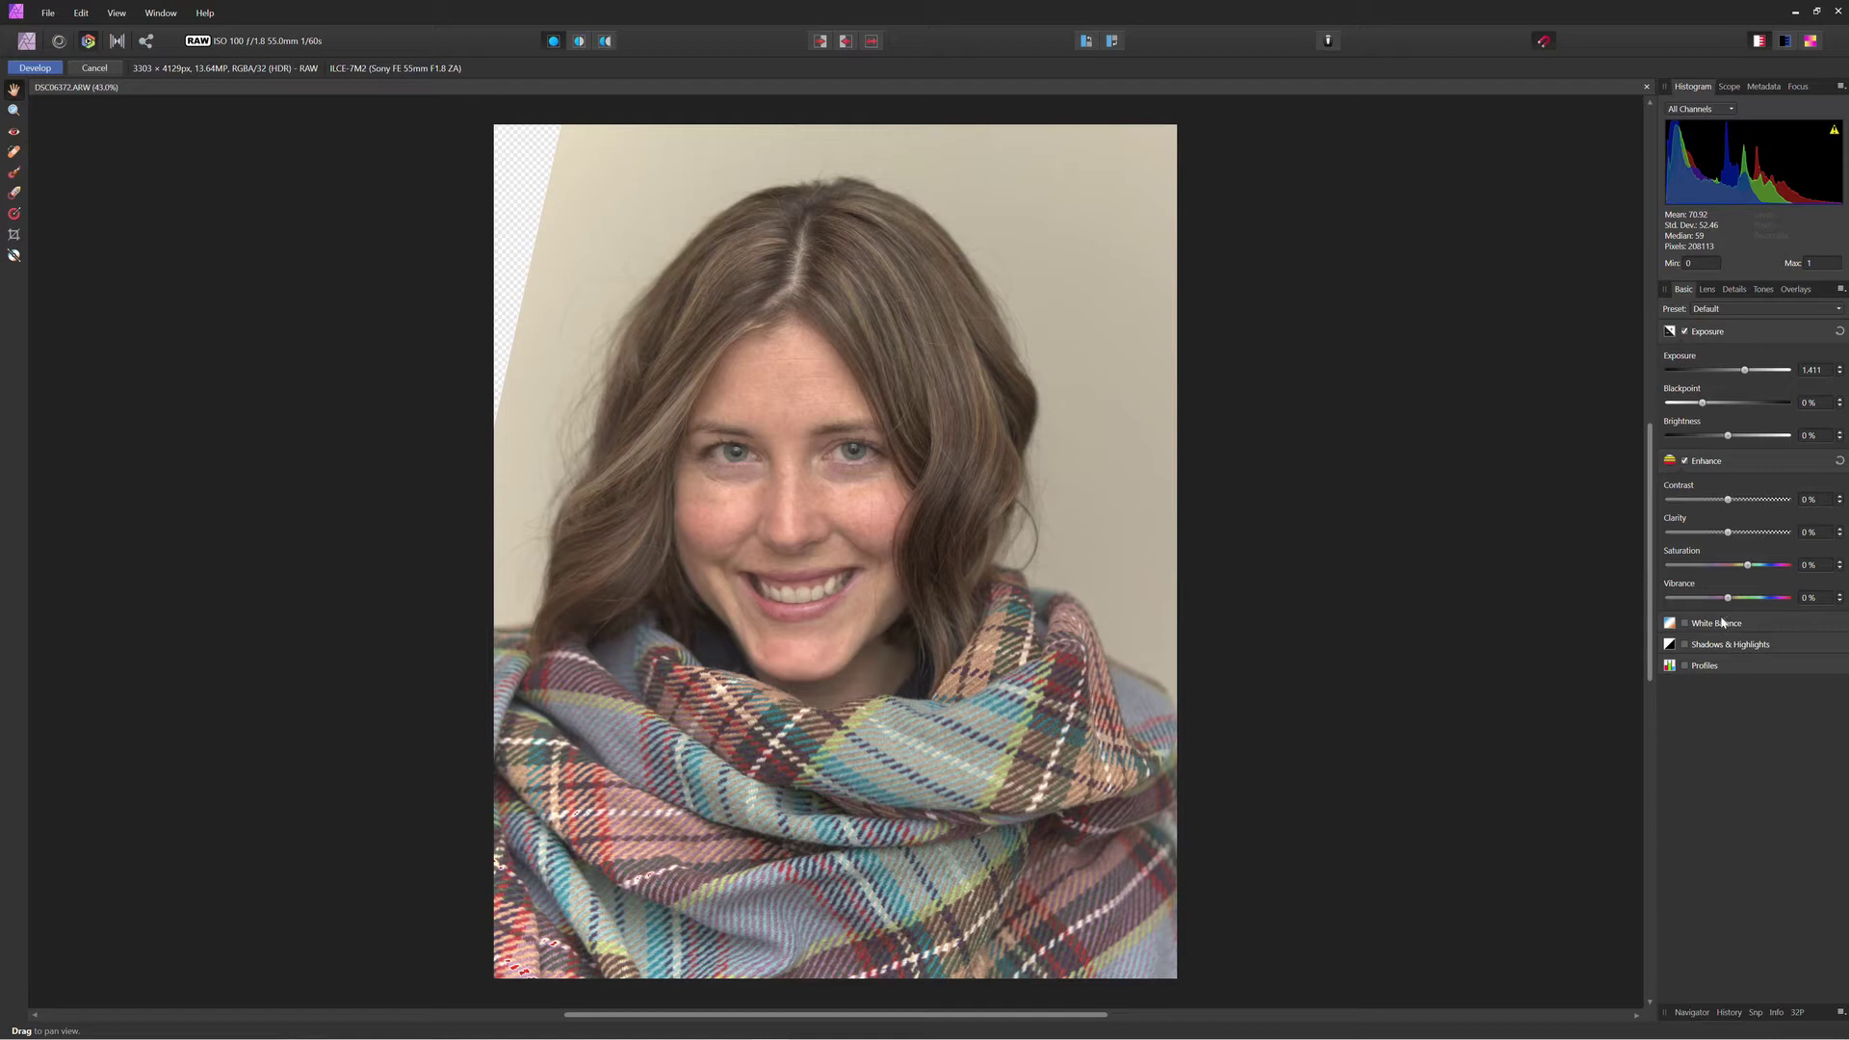
- Enable White Balance for the raw portrait and lower the colour temperature slightly
left_click(1710, 624)
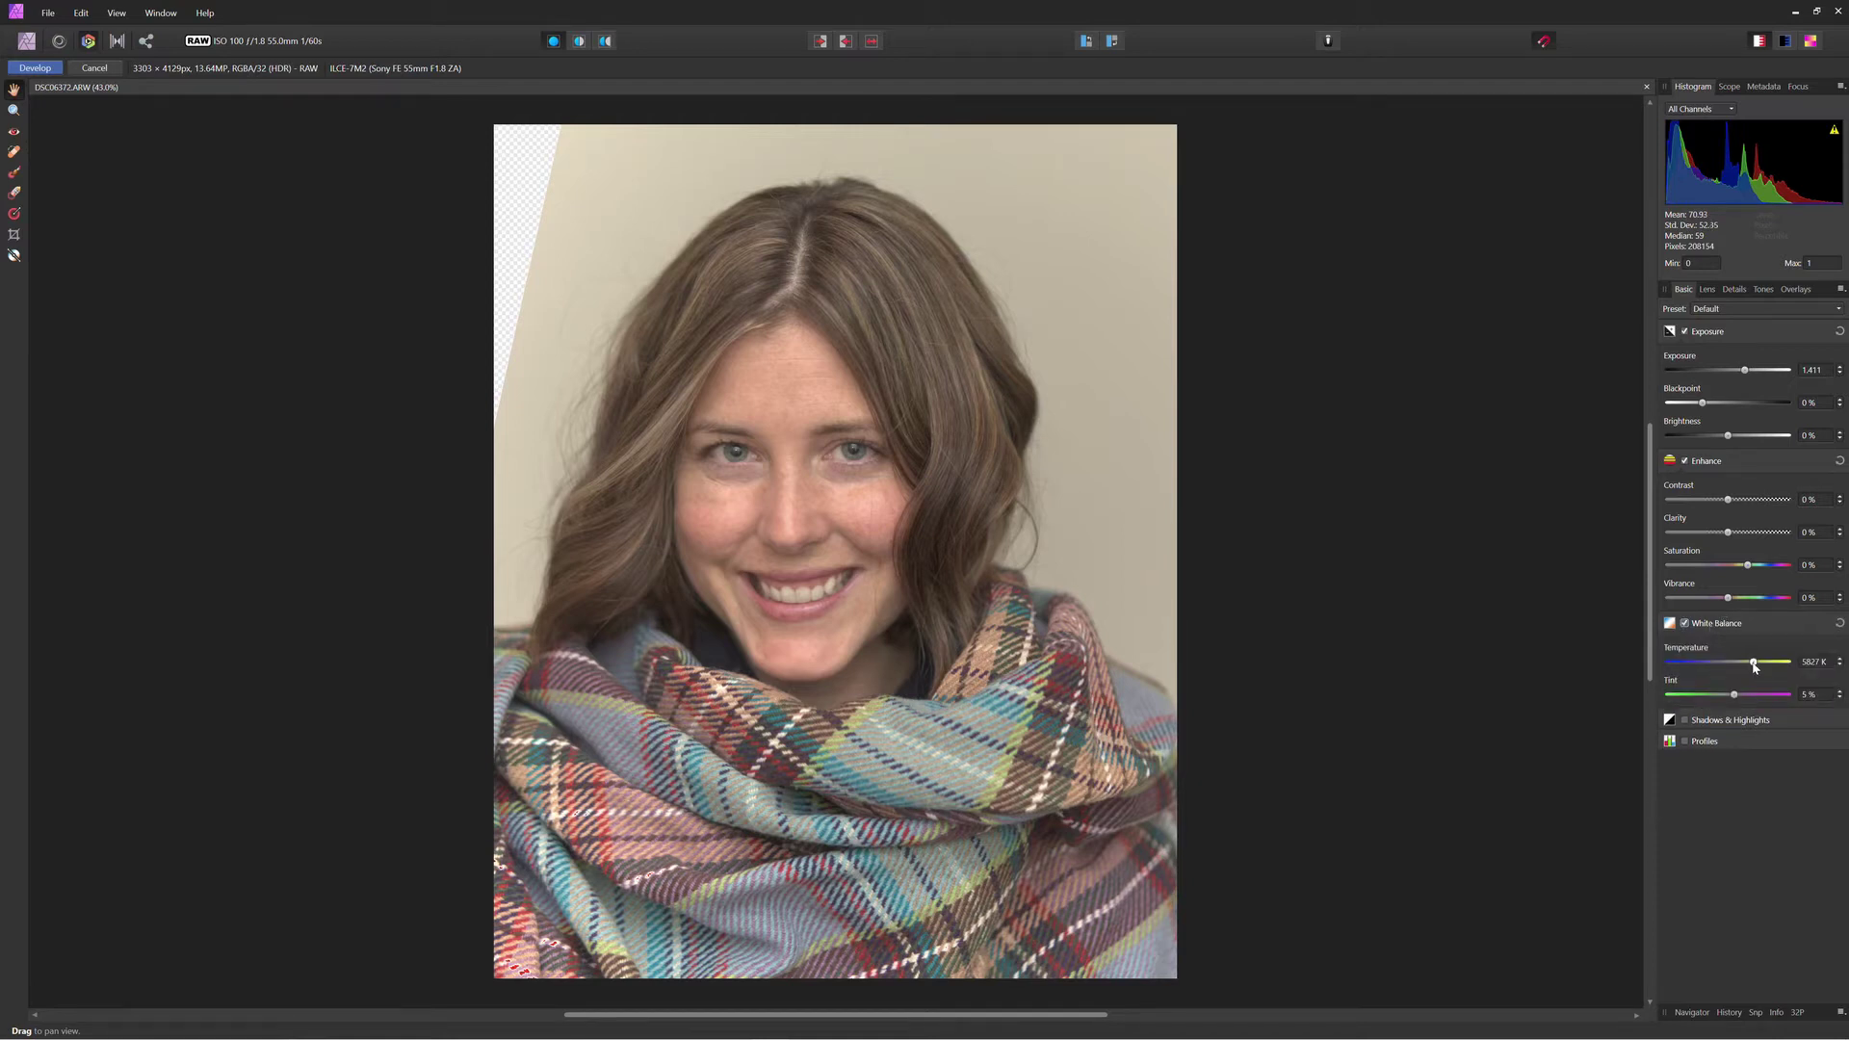
left_click_drag(1754, 664, 1752, 664)
- Enable Detail Refinement for the portrait with Radius 11 % and Amount 62 %
left_click(1732, 290)
scroll(1065, 346, "up", 5)
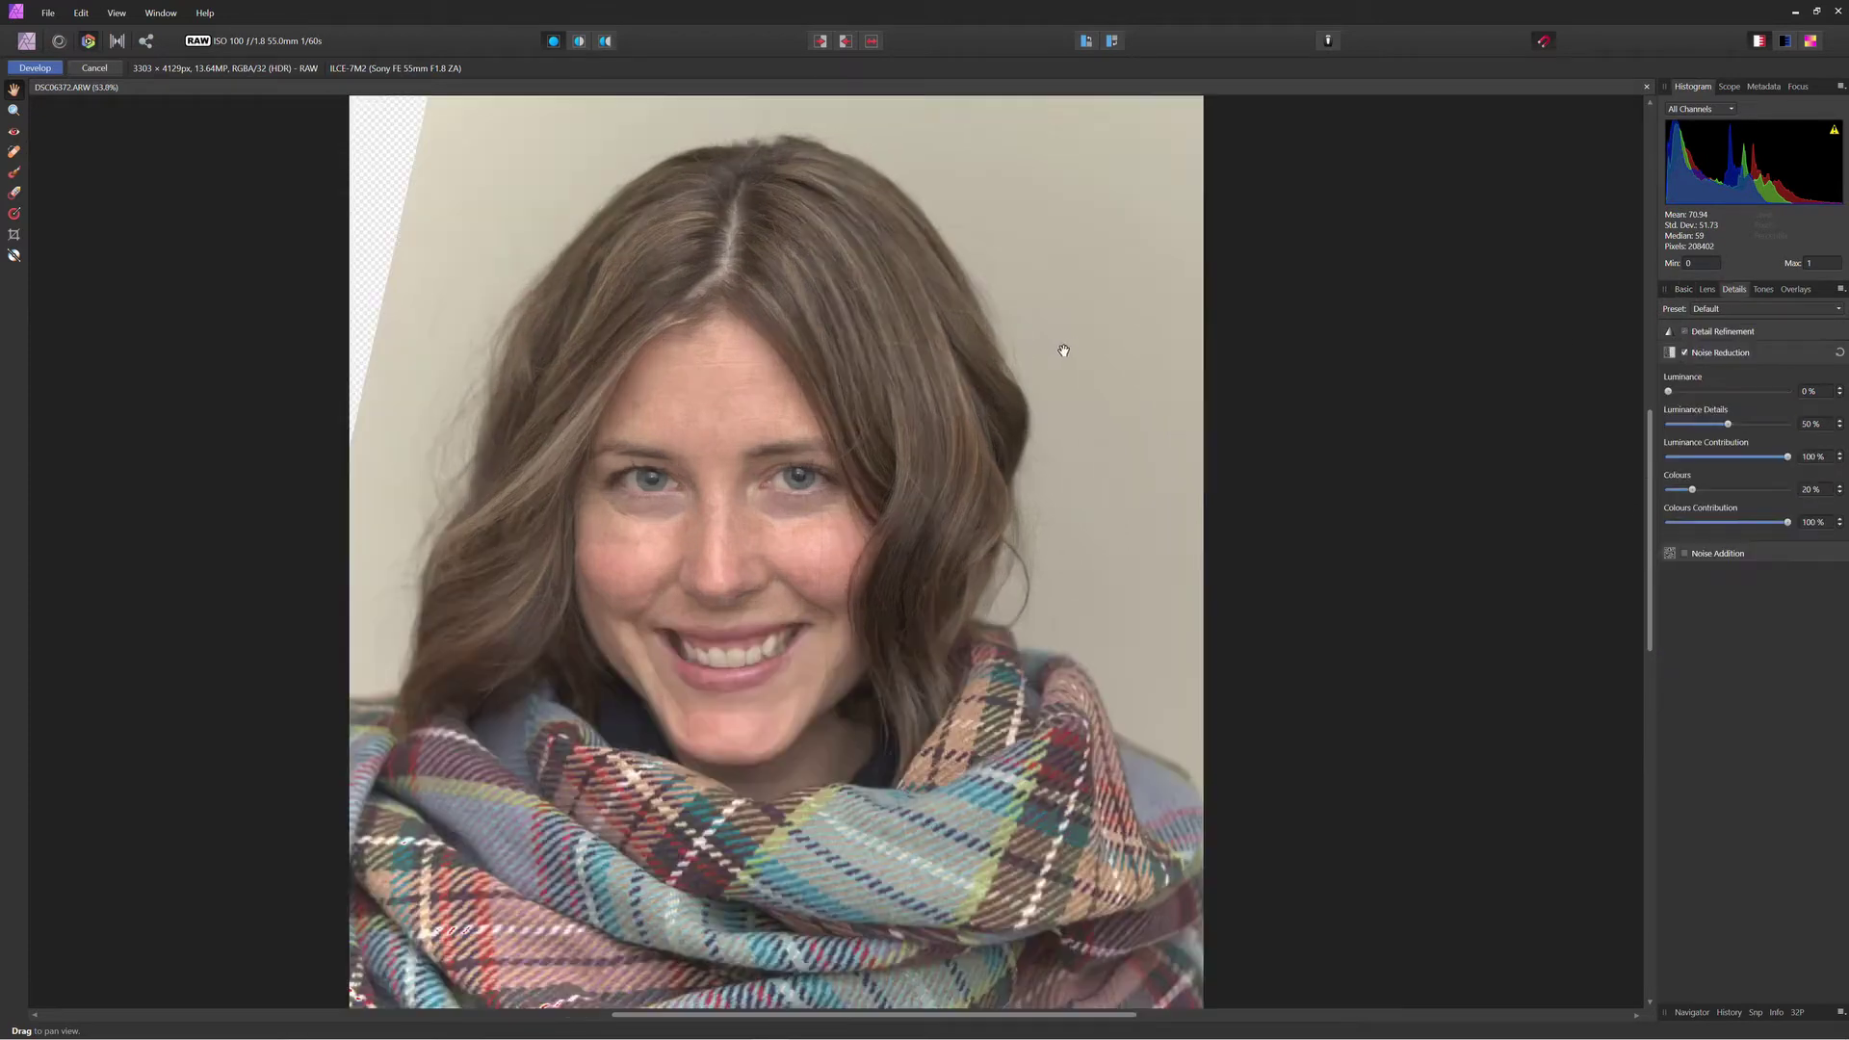
scroll(592, 575, "down", 1)
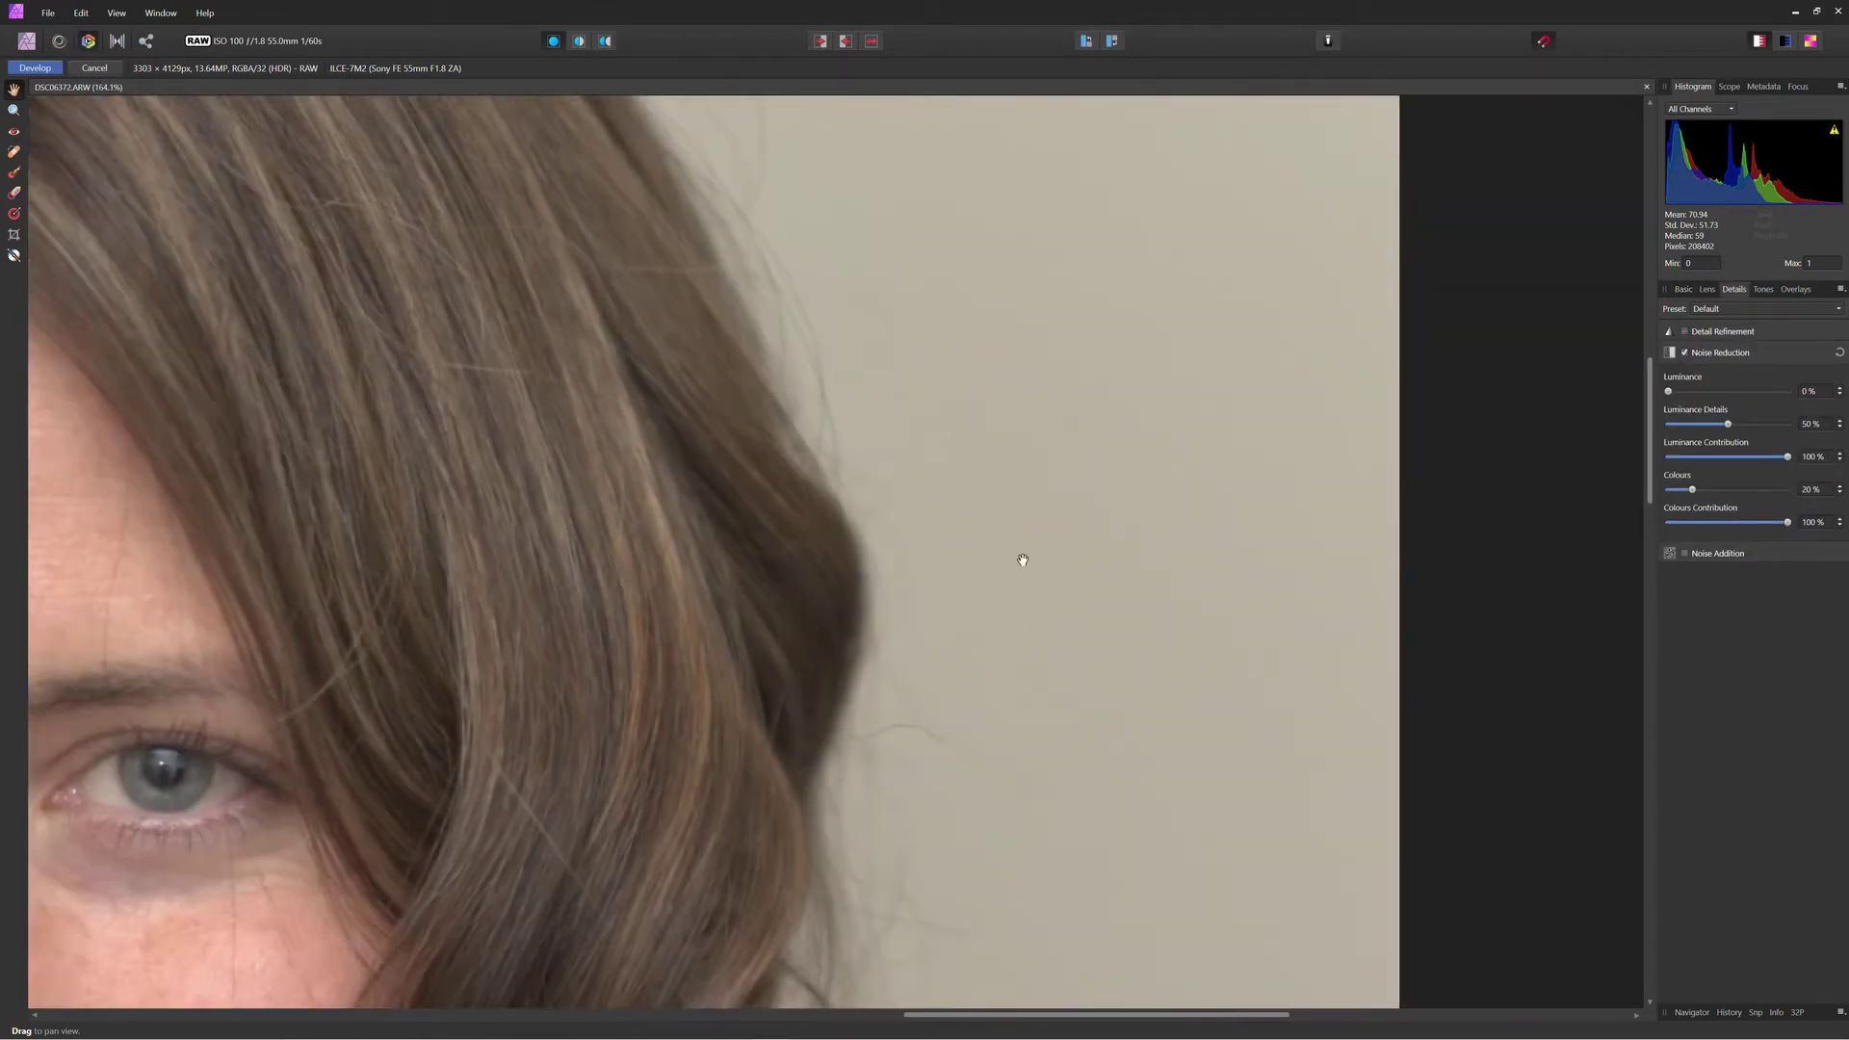
left_click(1684, 331)
left_click_drag(1668, 370, 1743, 405)
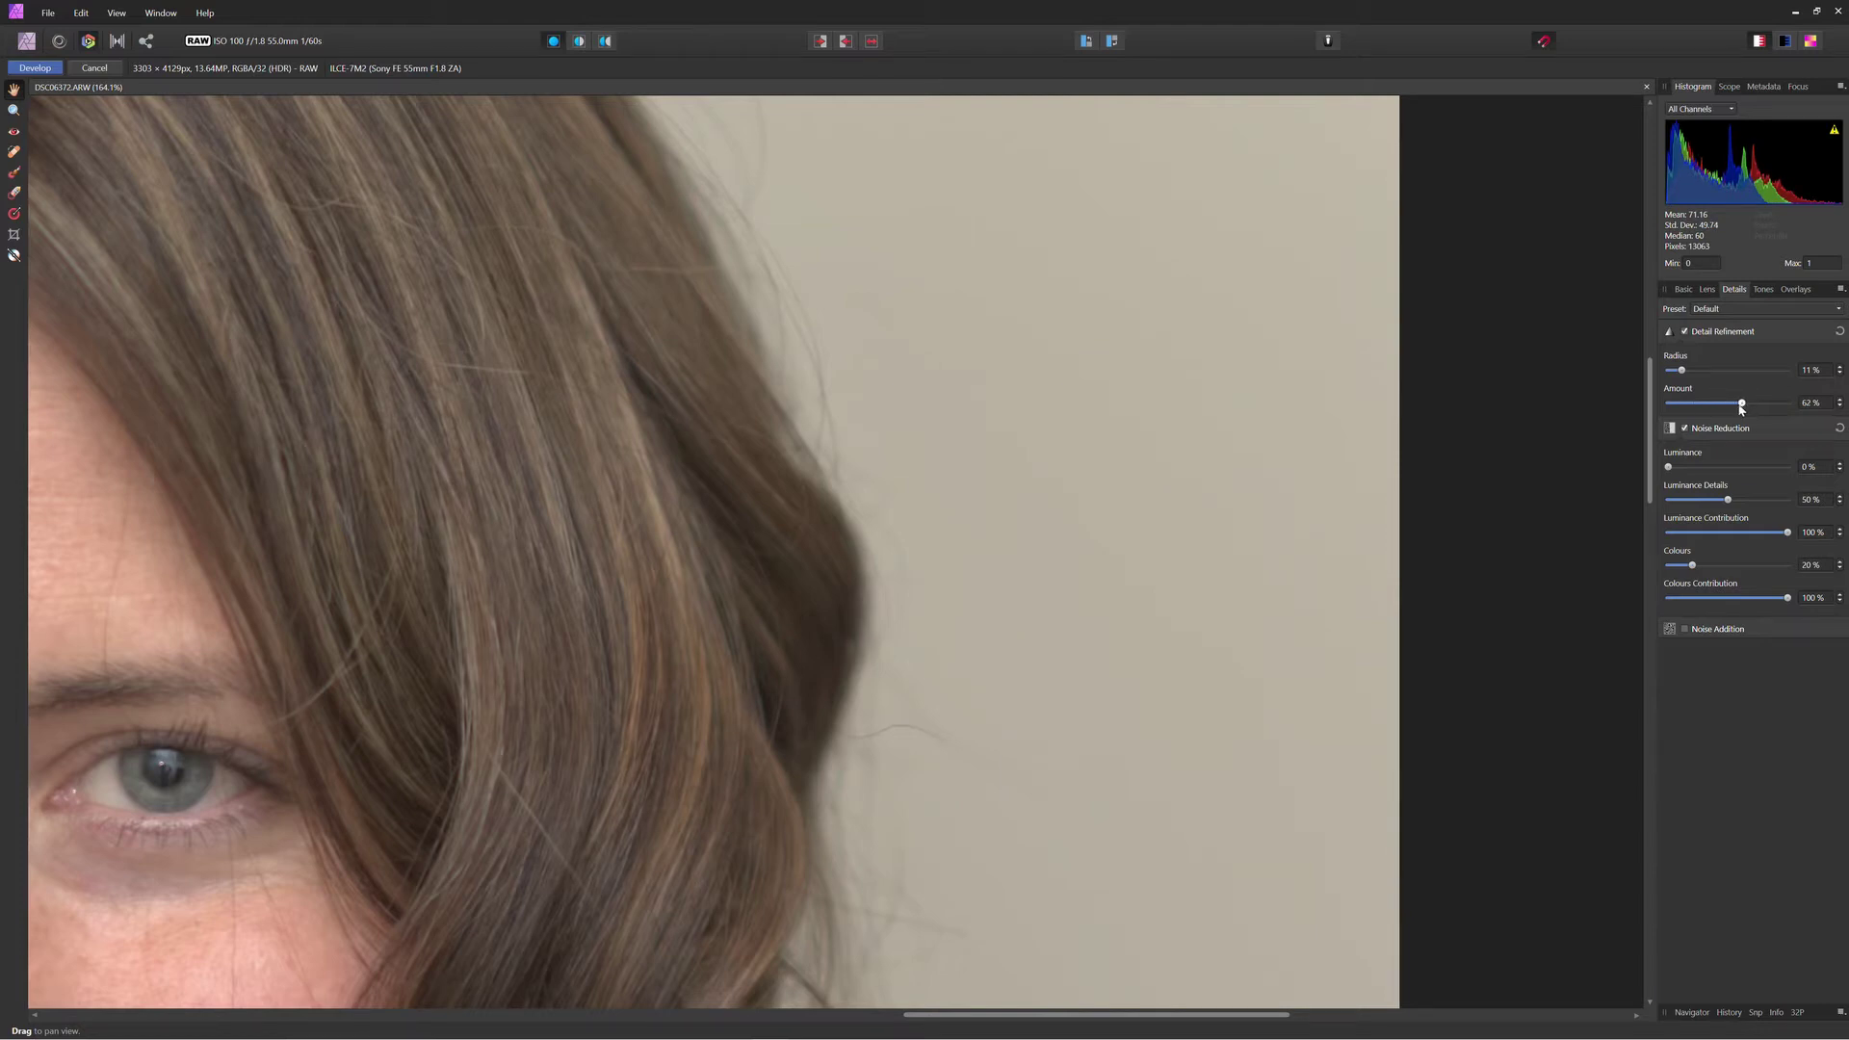
- Set the Luminance noise reduction to 17 % and develop the raw photo
scroll(1069, 437, "up", 4)
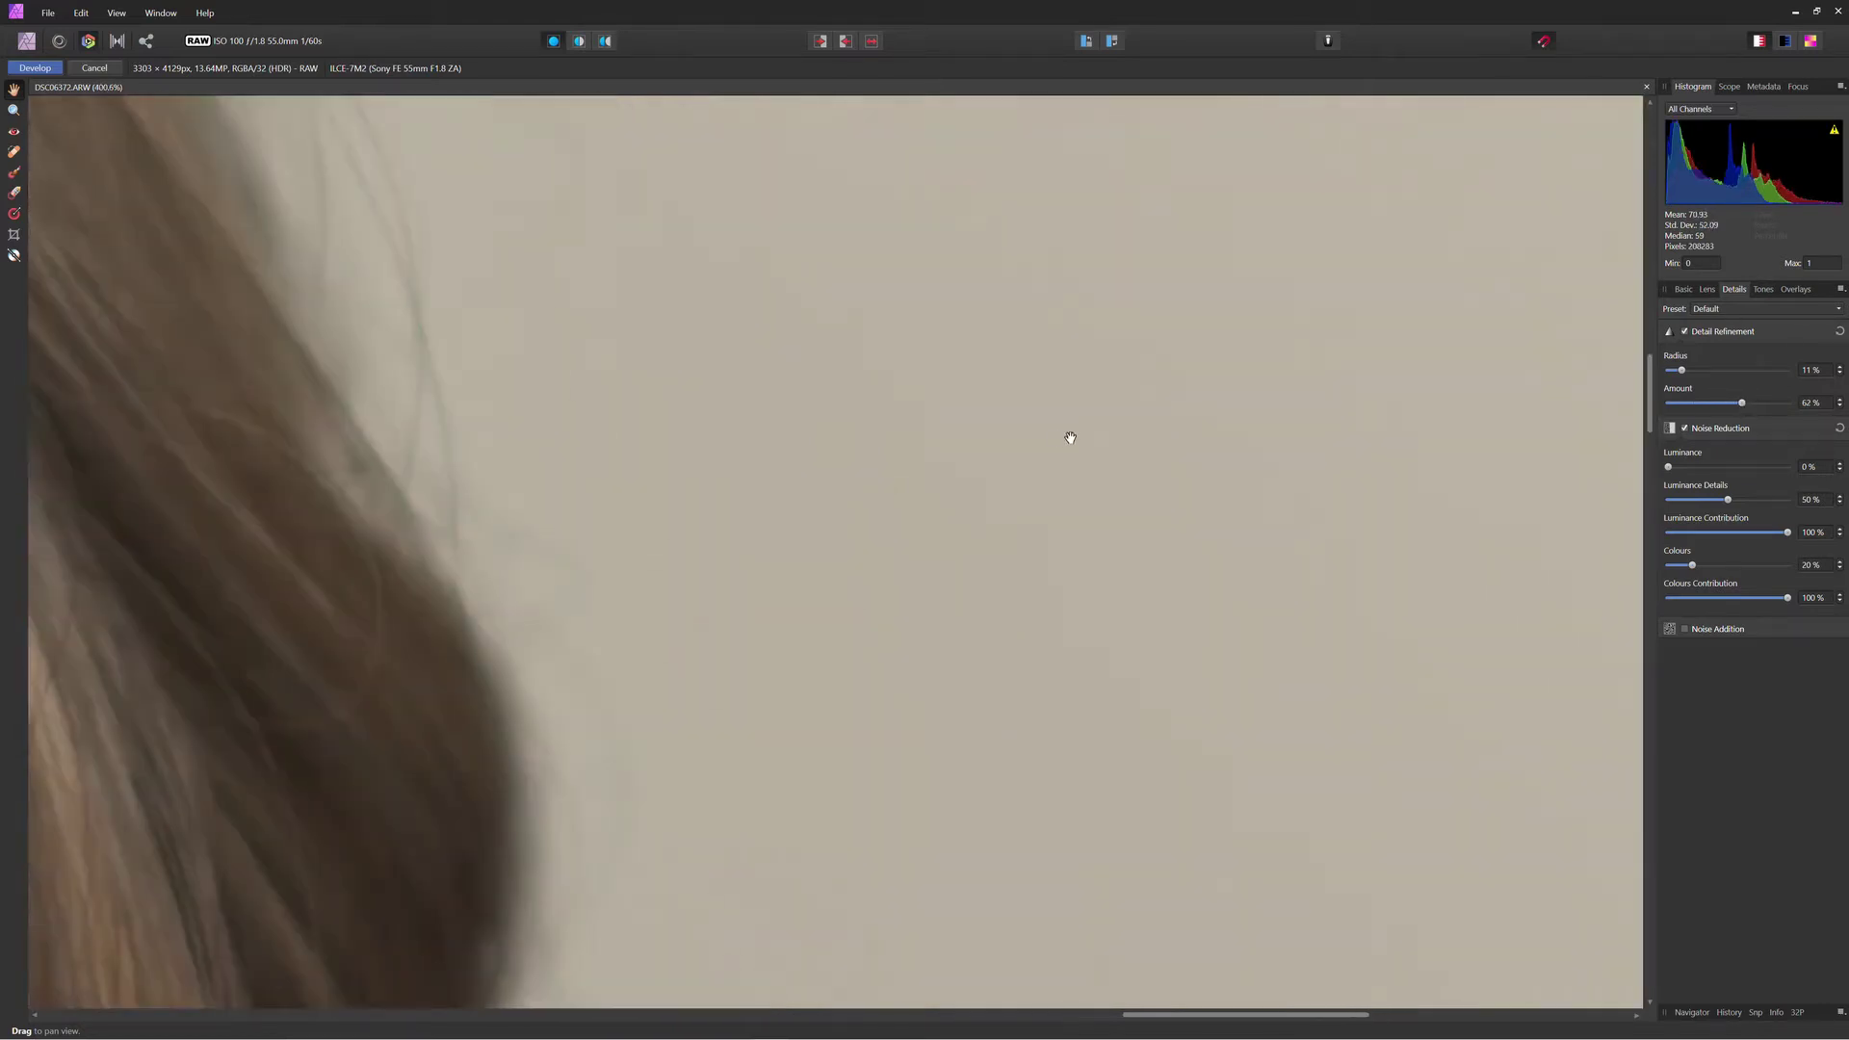
left_click_drag(1669, 467, 1691, 477)
key("ctrl+0")
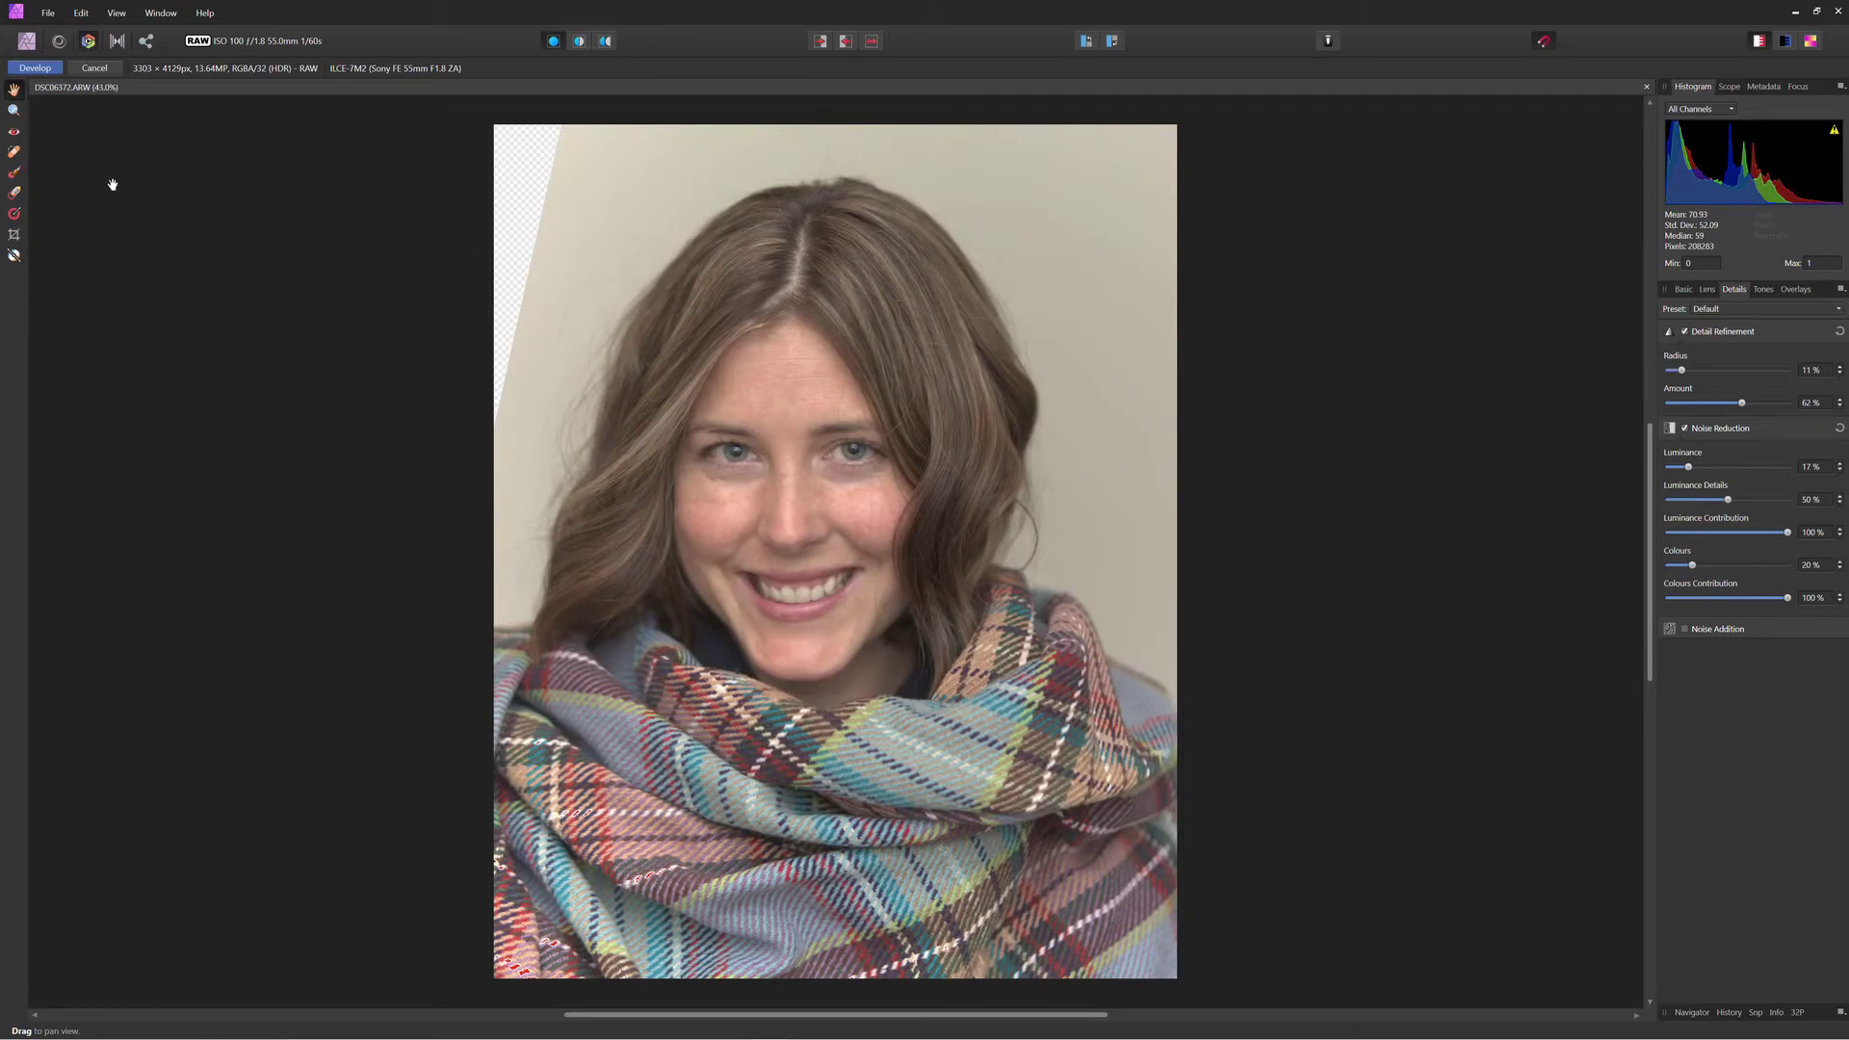
left_click(40, 69)
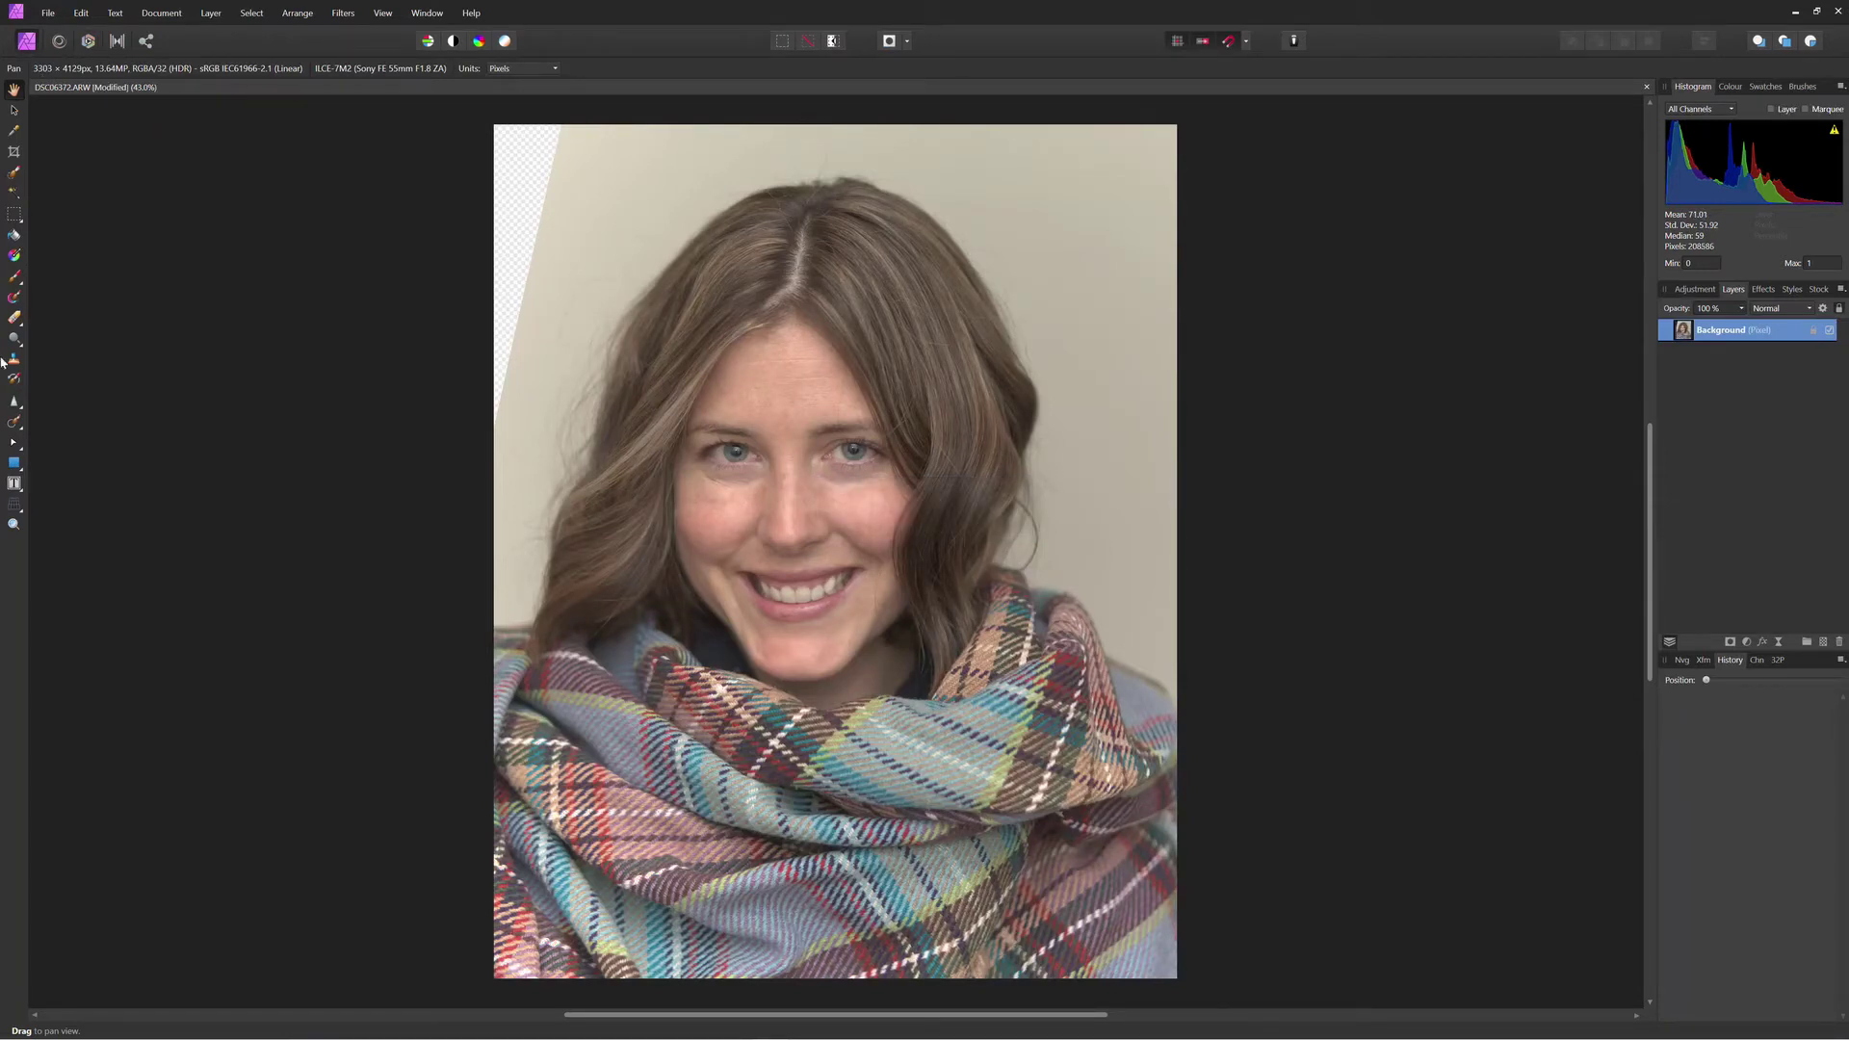
- Inpaint the transparent wedge in the photo's upper-left corner with an Inpainting Brush about 300 px wide
left_click(14, 422)
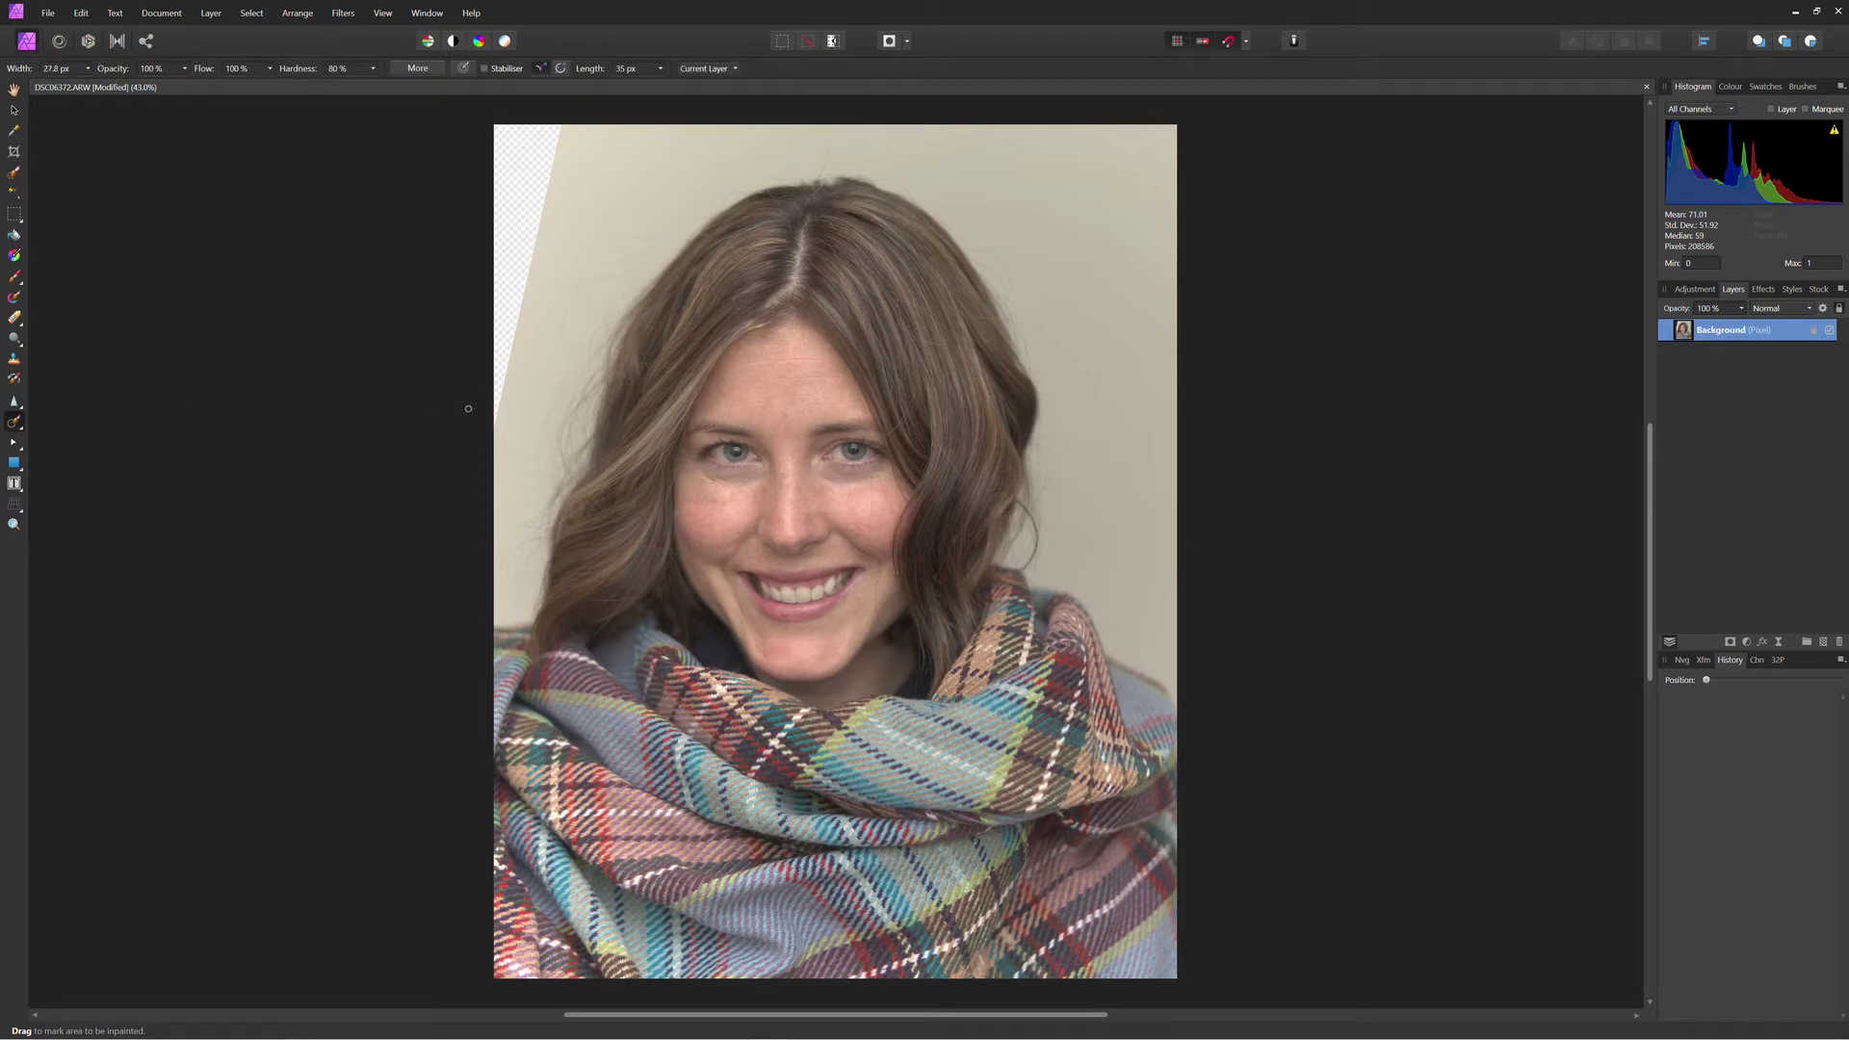
key("bracketright")
key("bracketright")
key("bracketright")
key("bracketright")
key("bracketright")
key("bracketright")
key("bracketright")
key("bracketright")
key("bracketright")
key("bracketright")
key("bracketright")
key("bracketright")
key("bracketright")
key("bracketright")
key("bracketright")
mouse_move(483, 421)
left_mouse_down()
mouse_move(548, 142)
mouse_move(487, 129)
mouse_move(486, 252)
mouse_move(445, 289)
left_mouse_up()
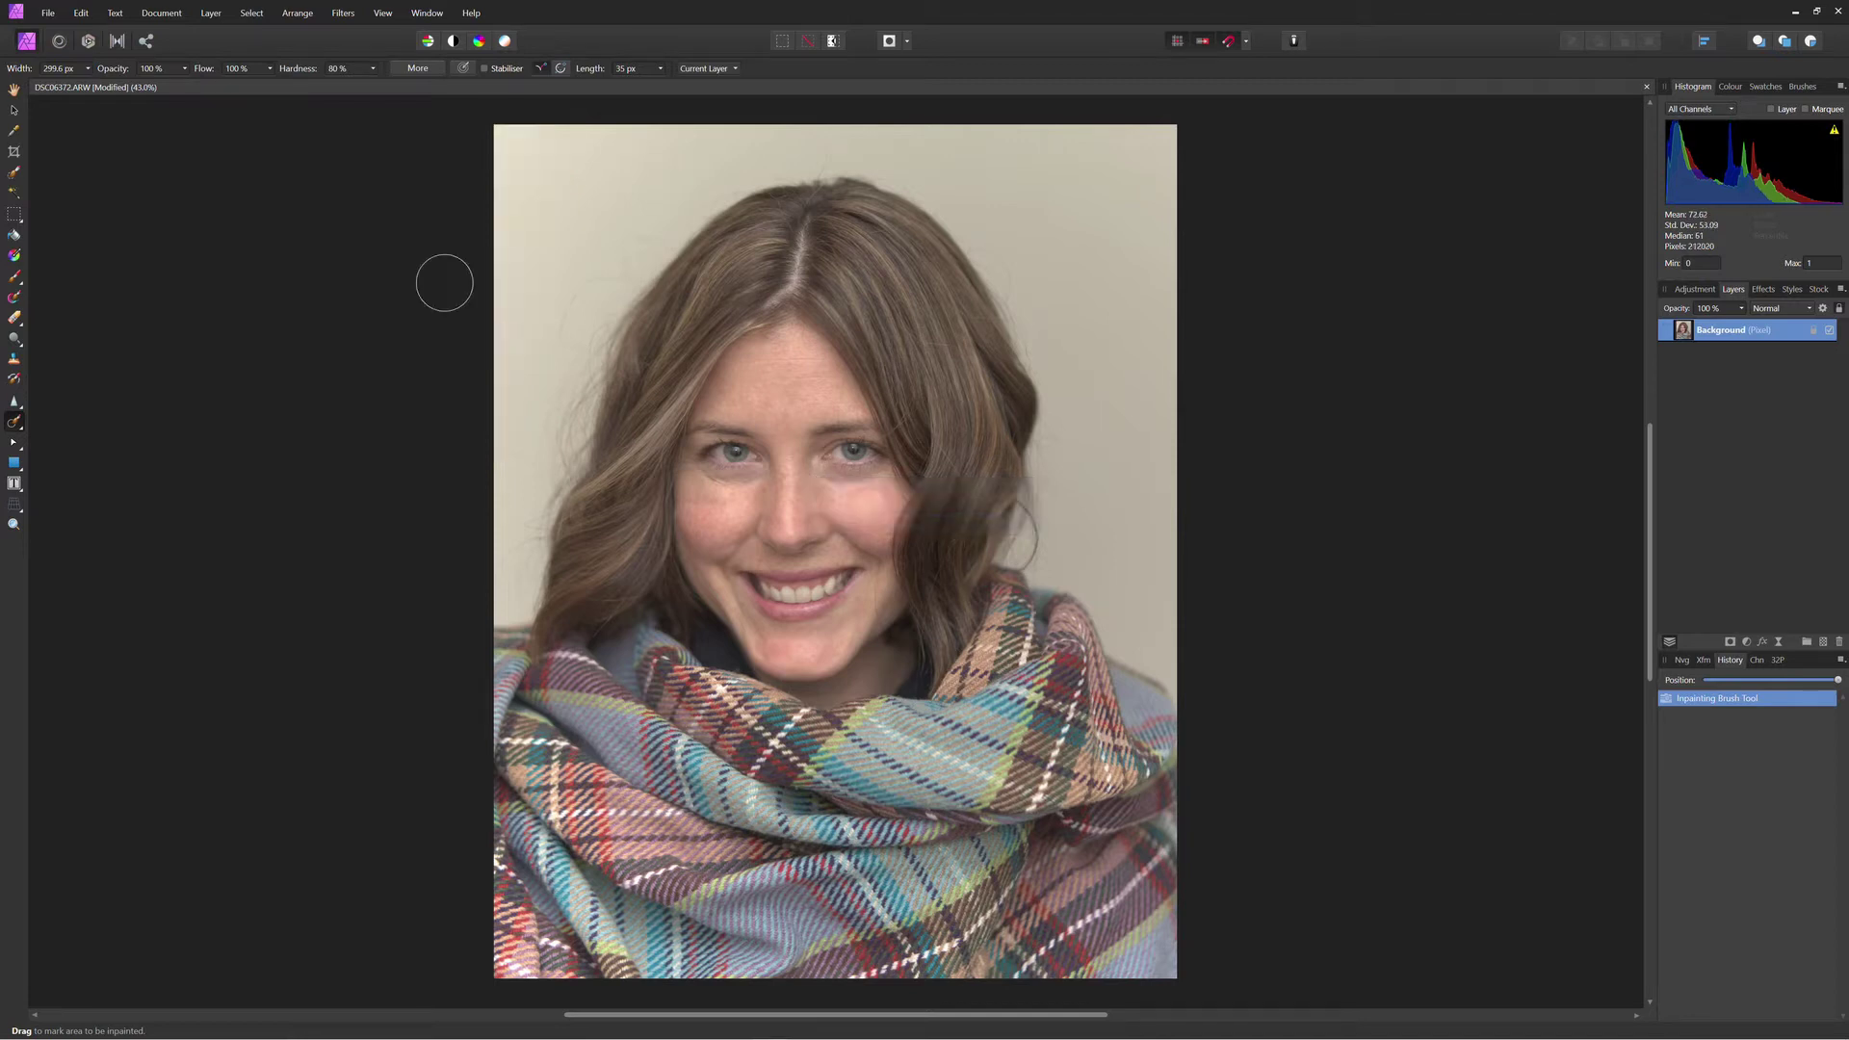
- Duplicate the Background layer and apply a High Pass filter with a 2.5 px radius to the copy
key("ctrl+v")
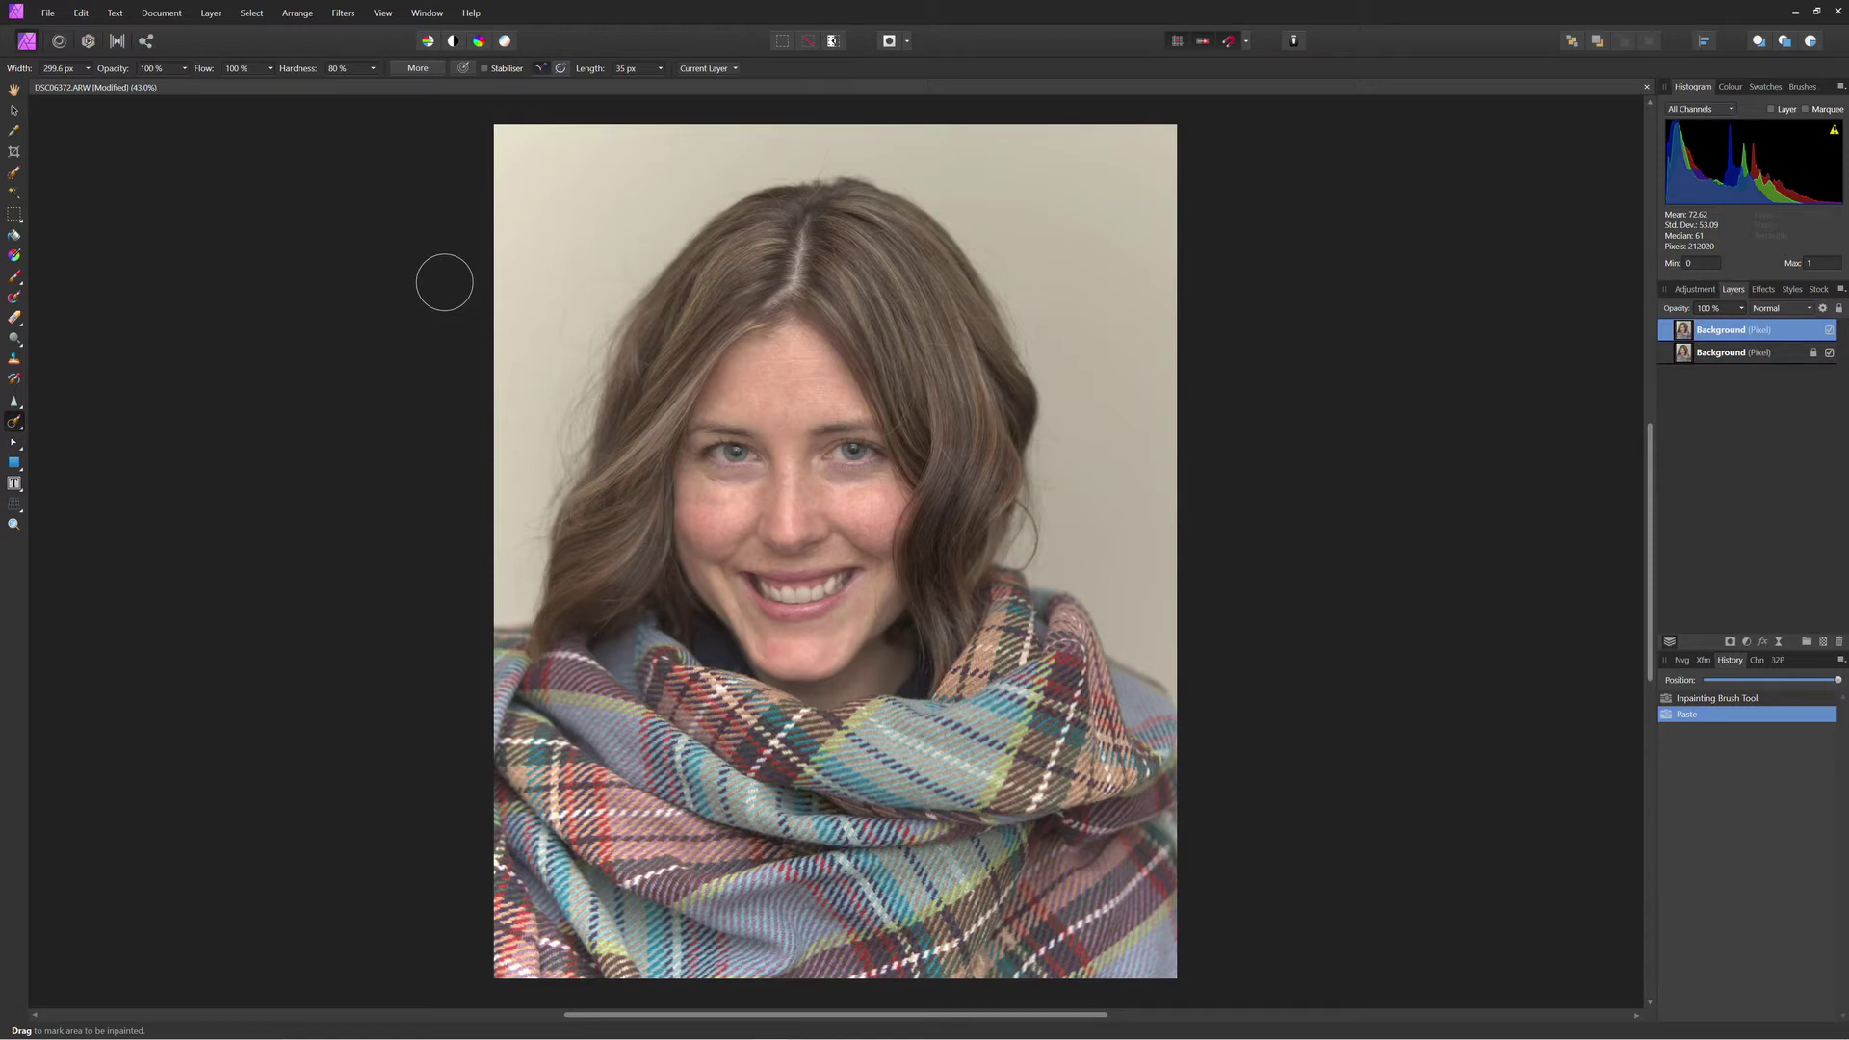
left_click(342, 13)
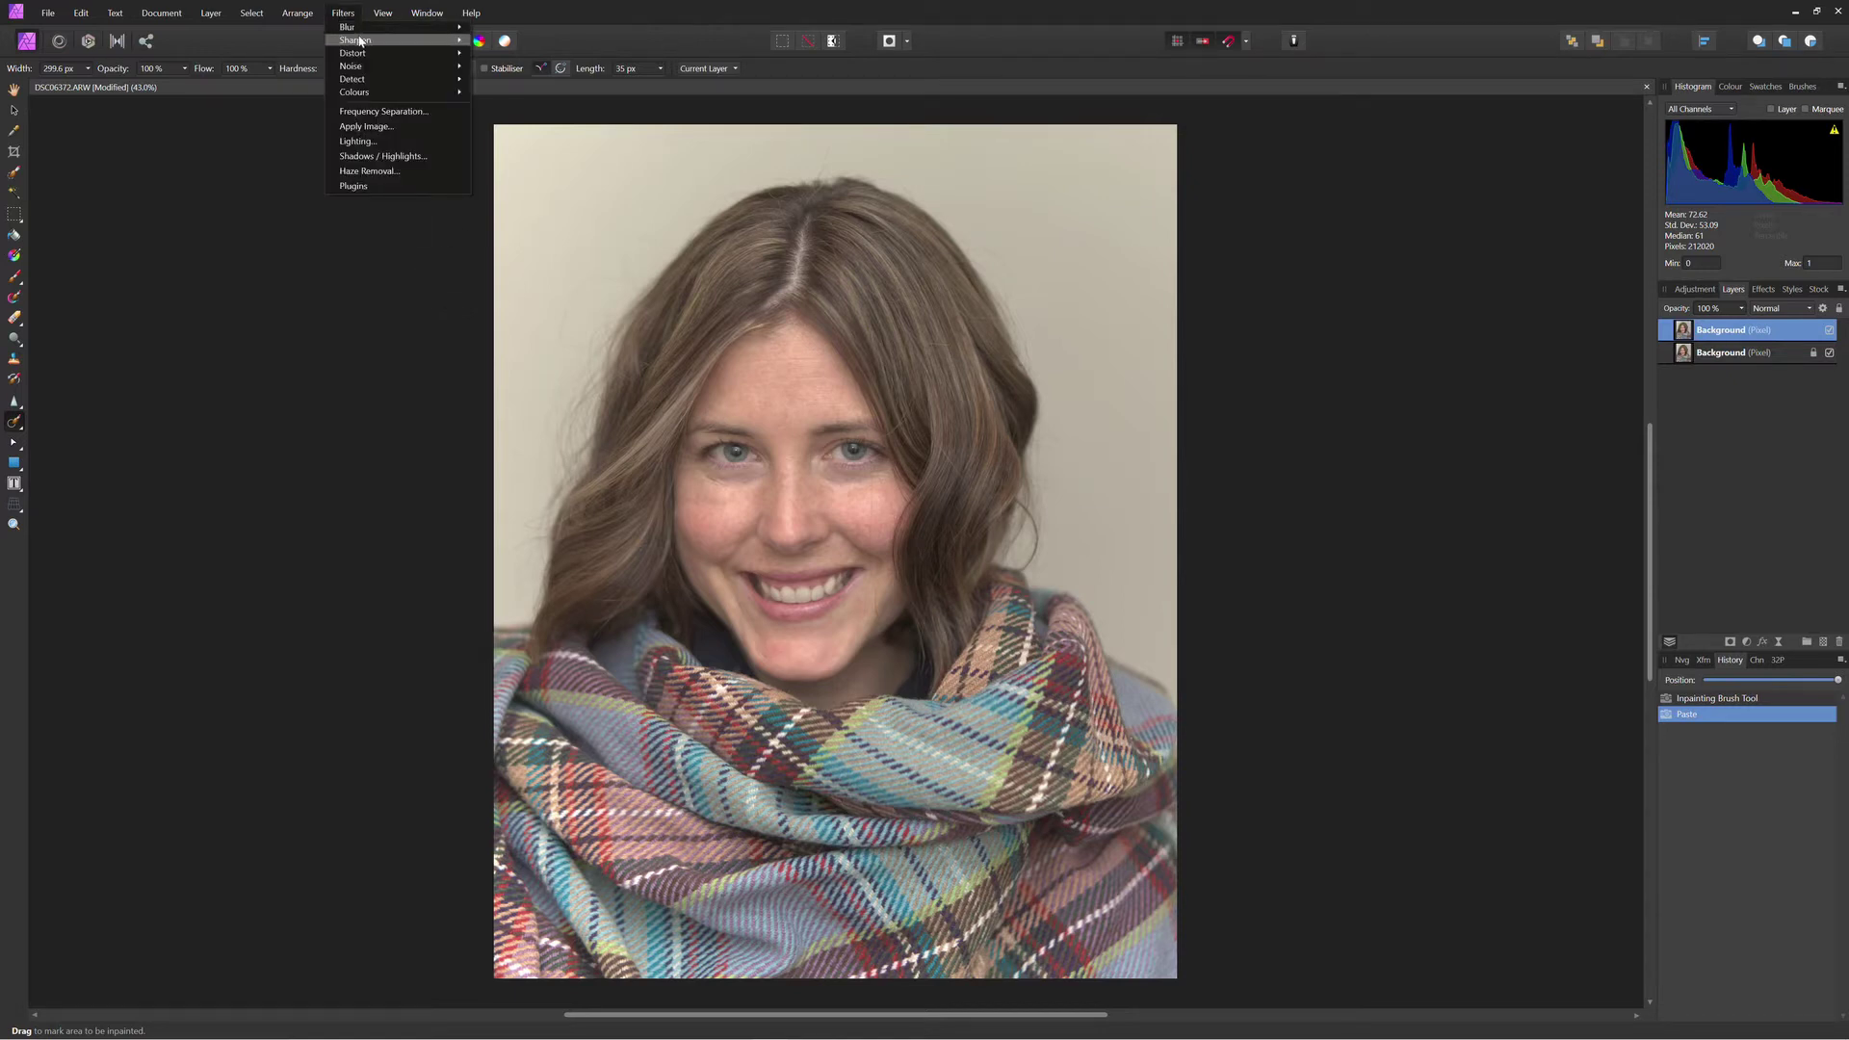
mouse_move(404, 39)
left_click(520, 71)
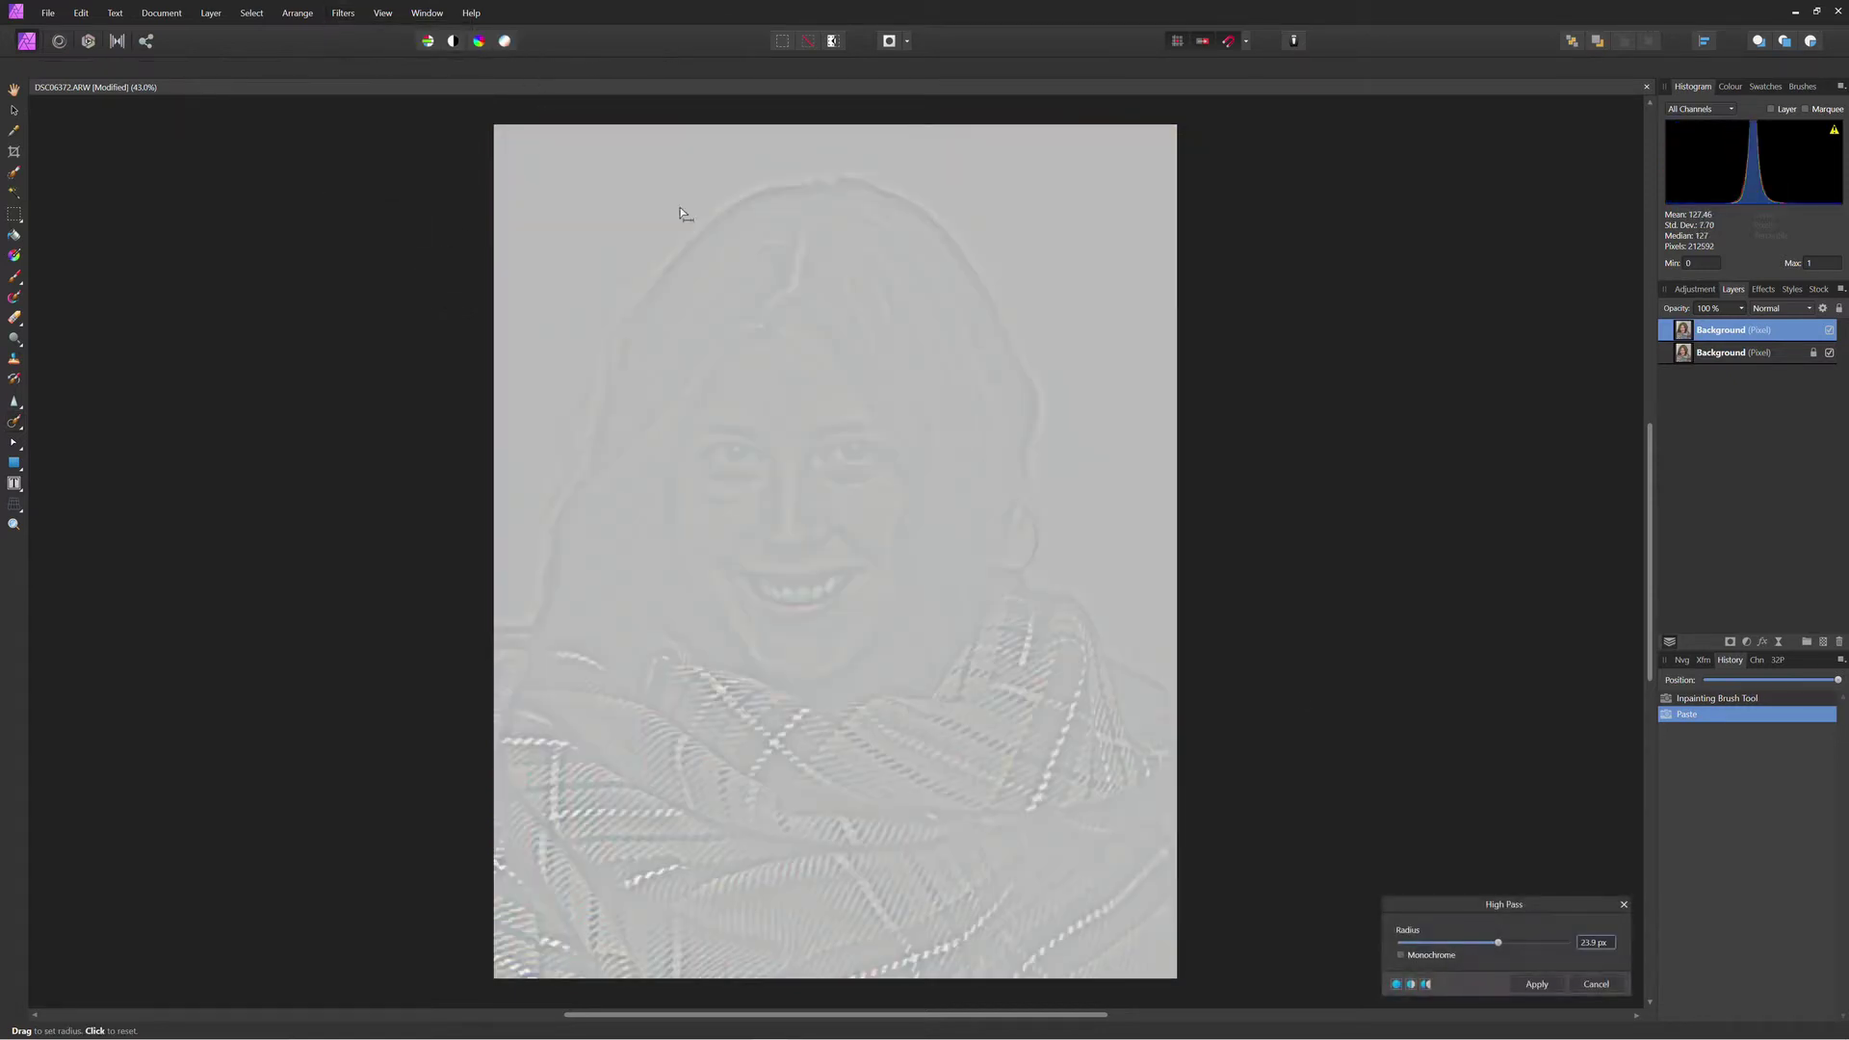
left_click_drag(1443, 944, 1445, 945)
scroll(883, 471, "up", 5)
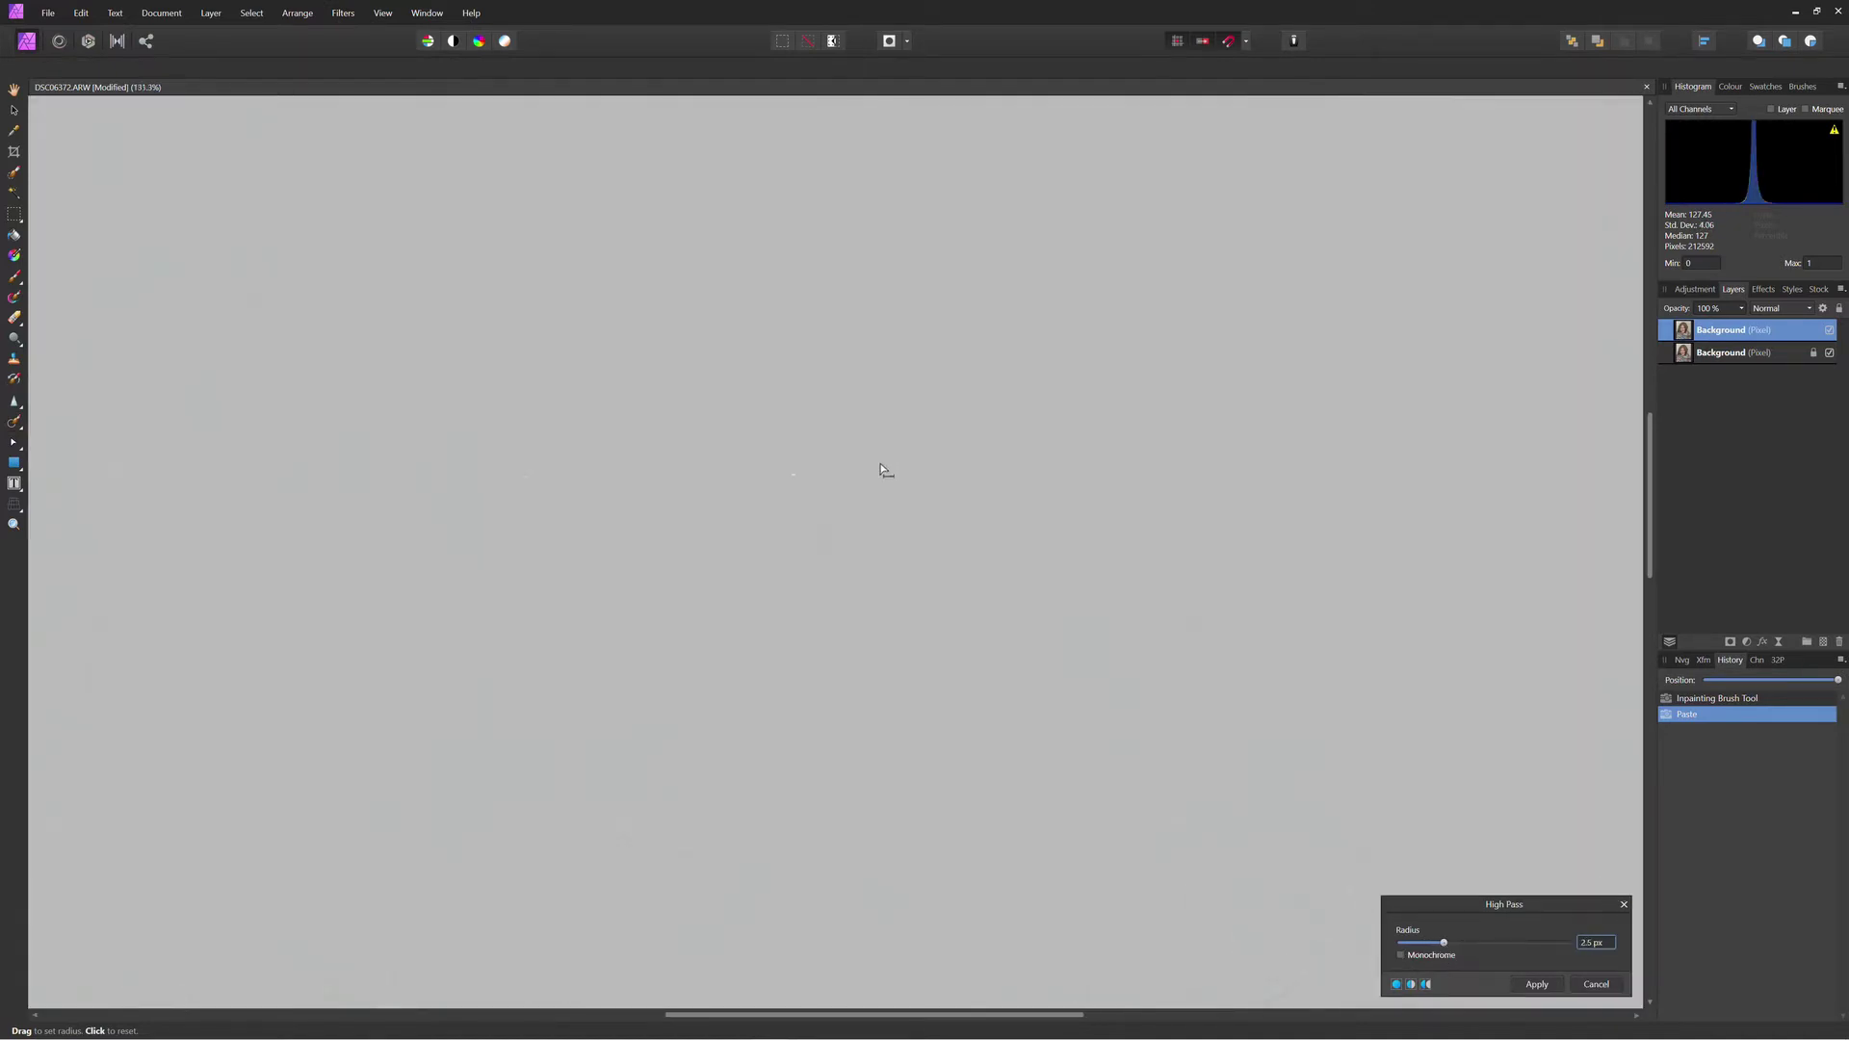
left_click(1536, 984)
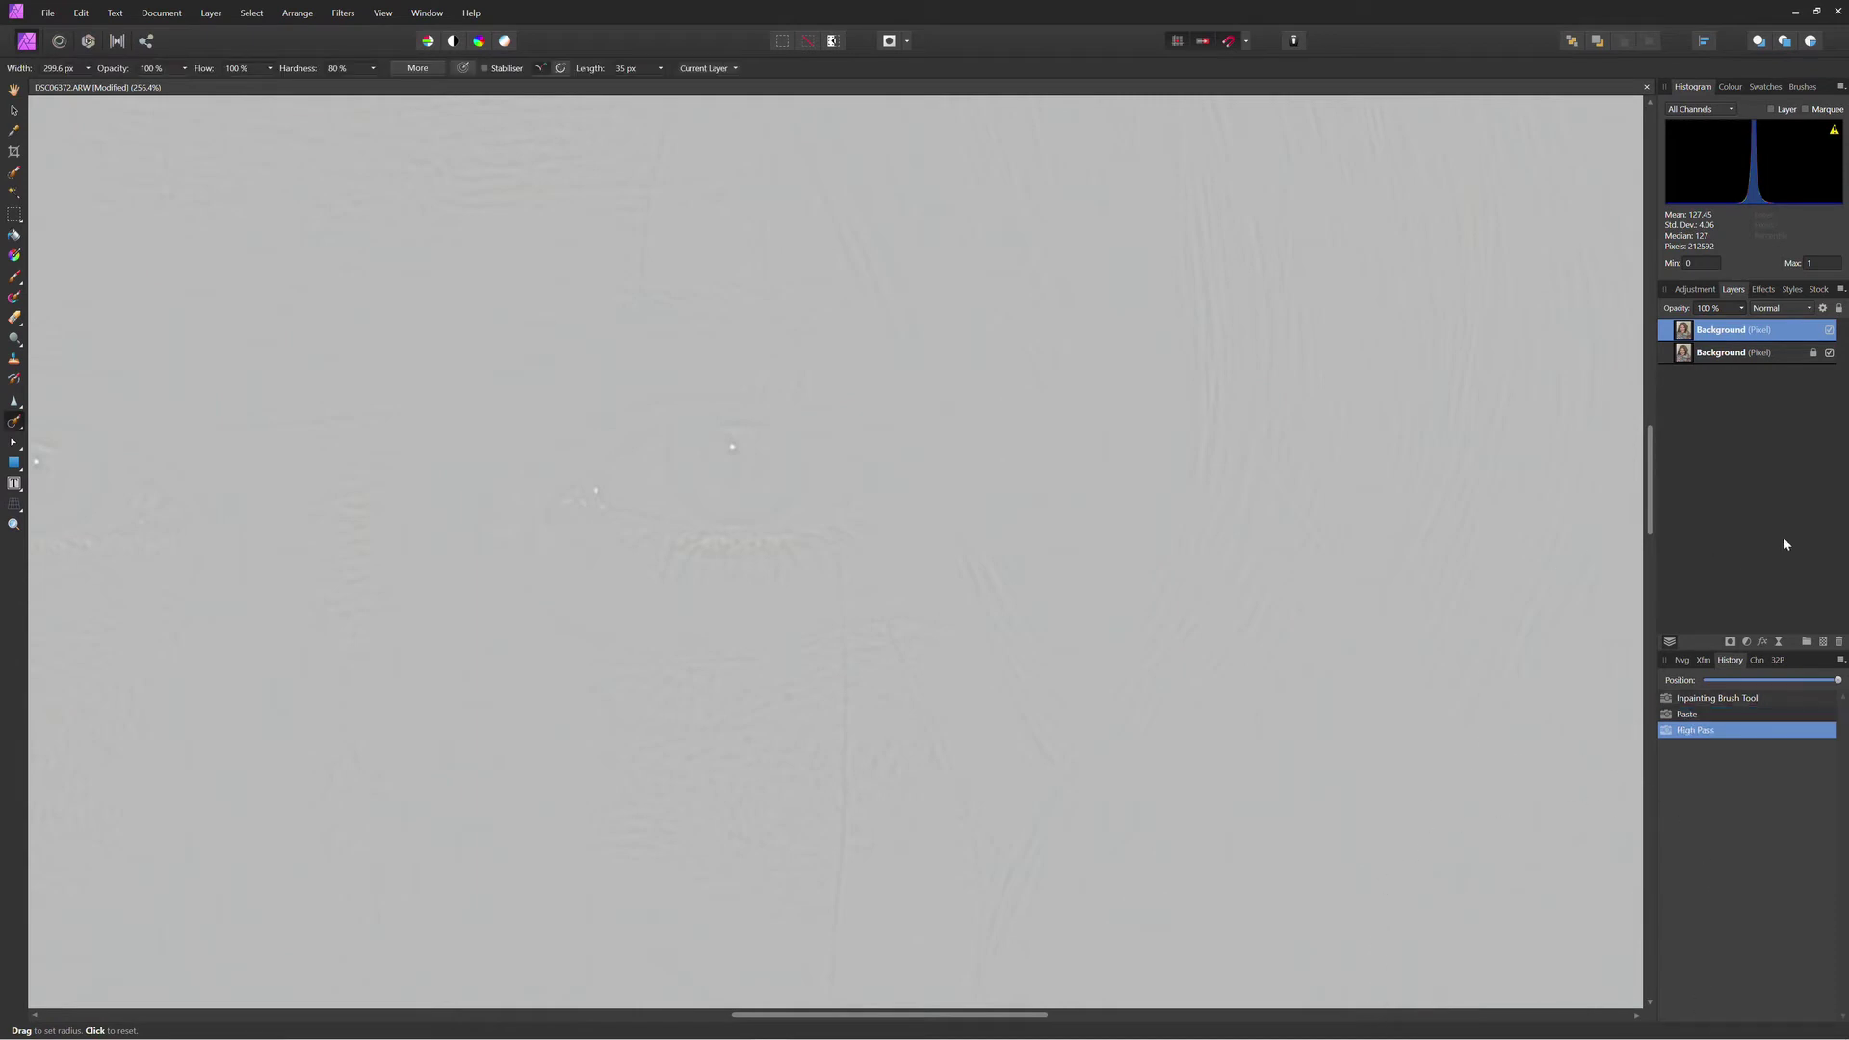
- Set the high-pass layer's blend mode to Overlay and toggle its visibility to compare the sharpening
left_click(1789, 310)
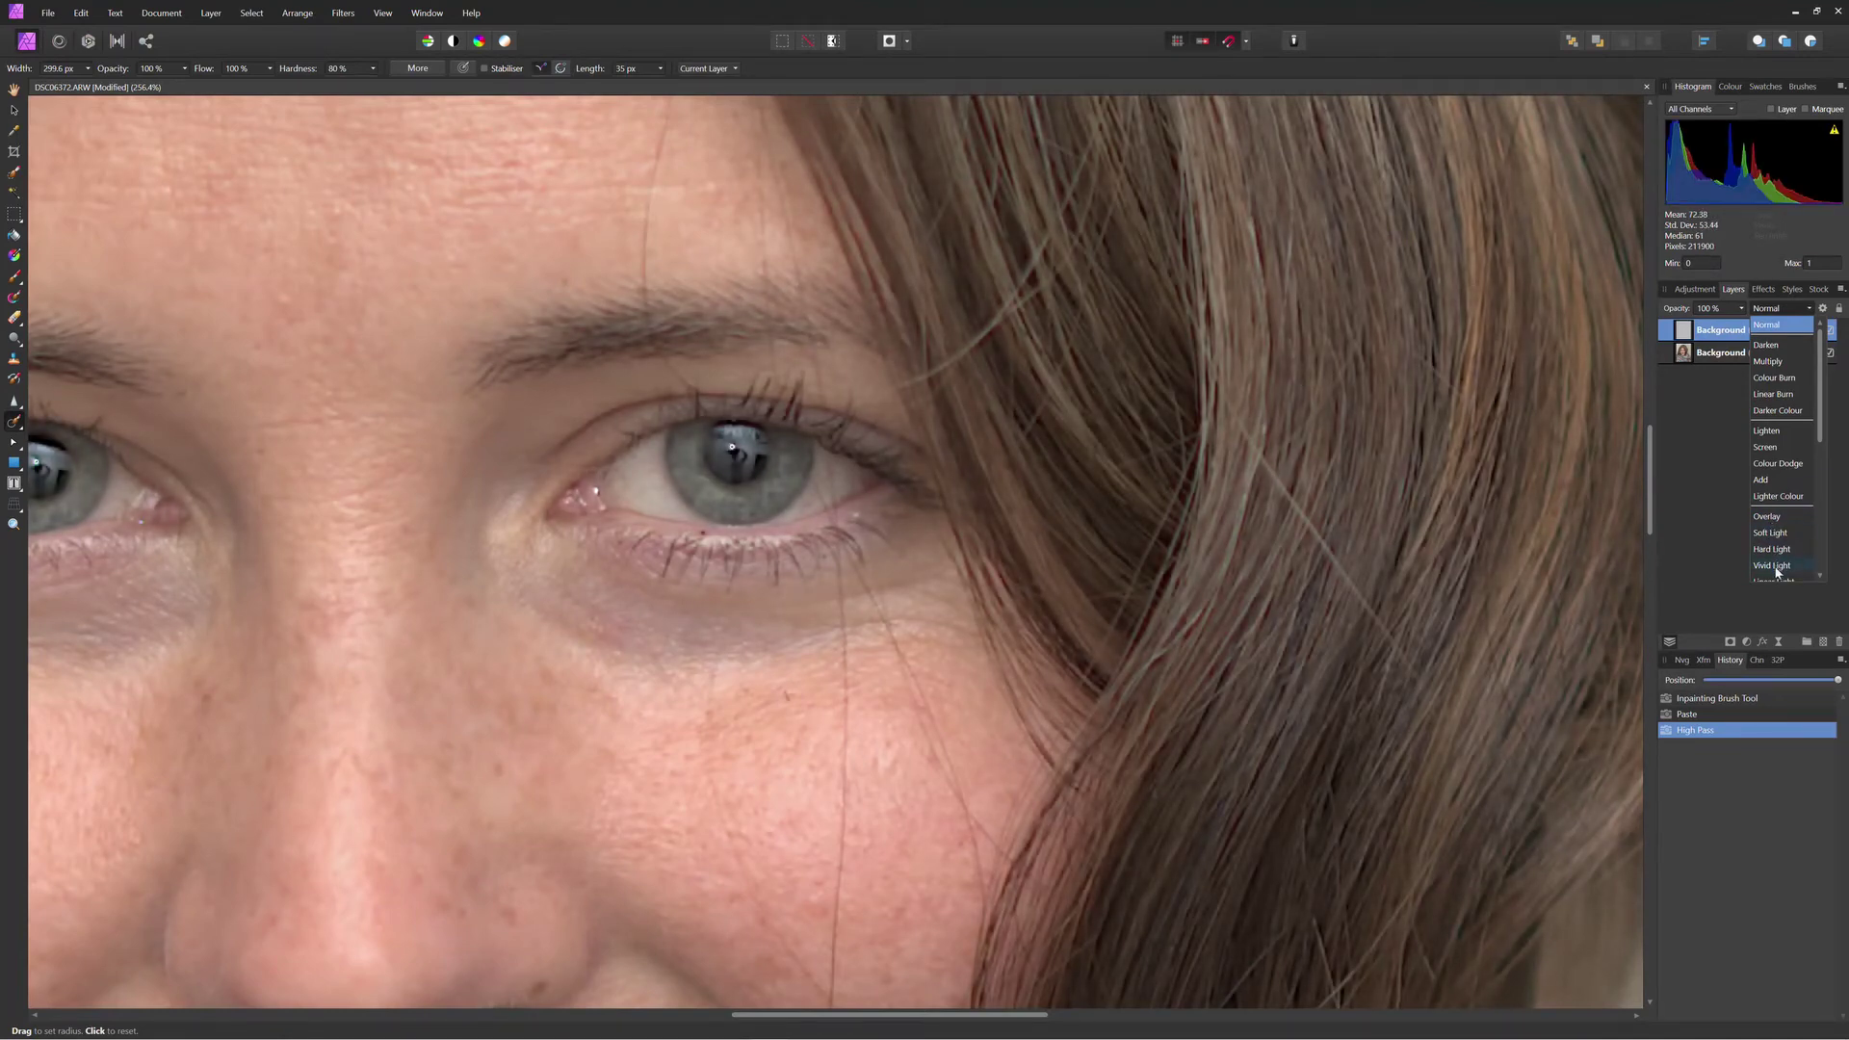
scroll(1777, 568, "down", 1)
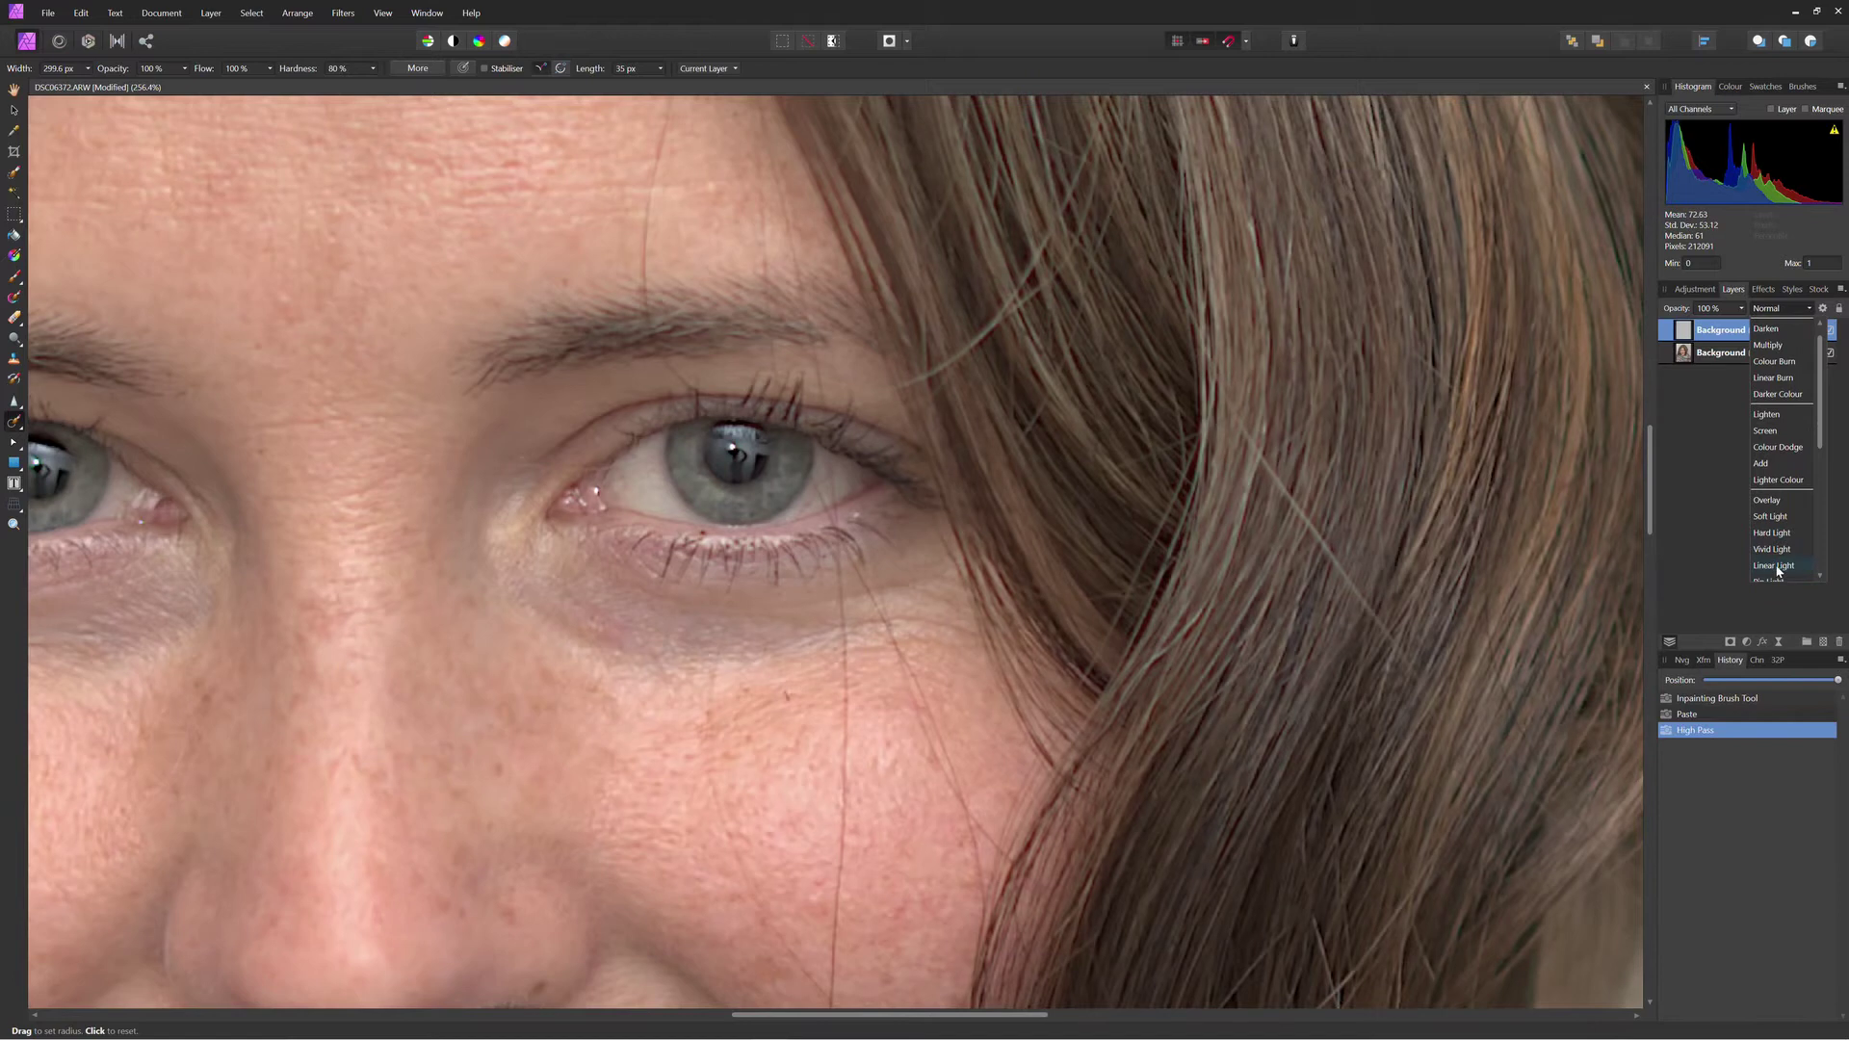
left_click(1770, 502)
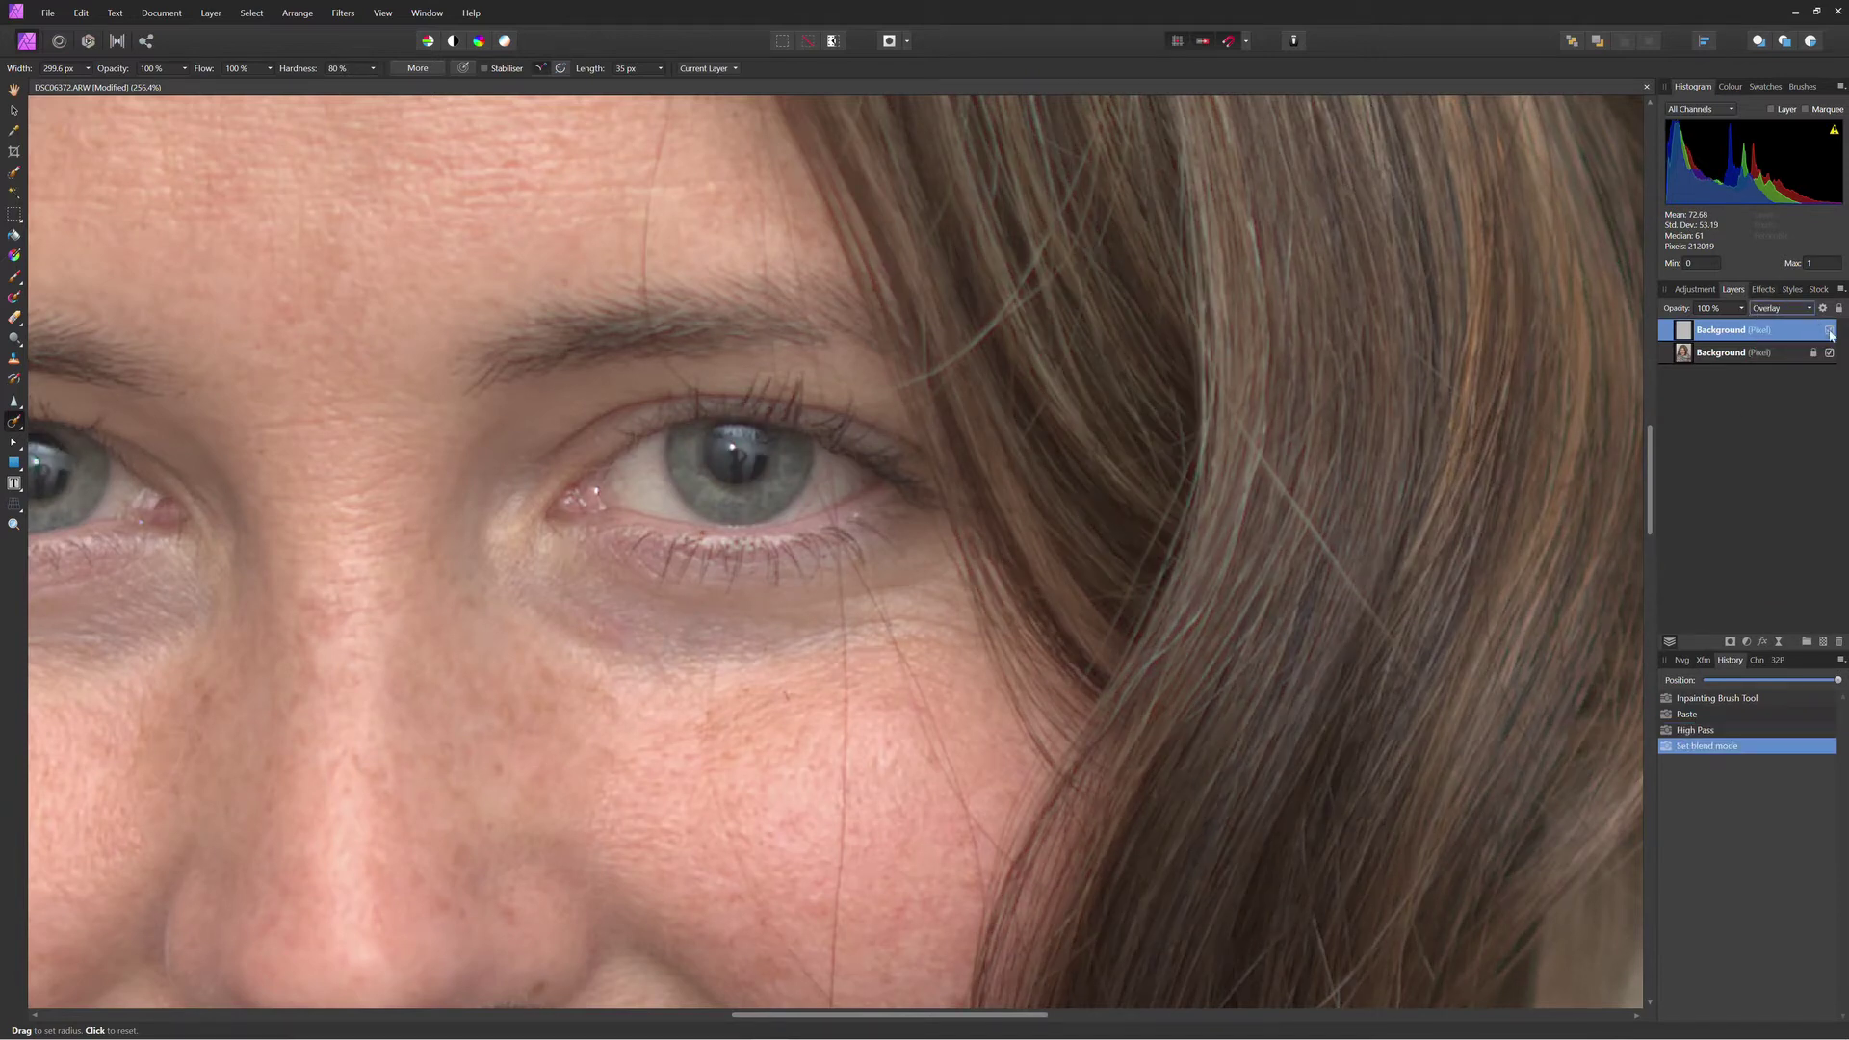
left_click(1829, 331)
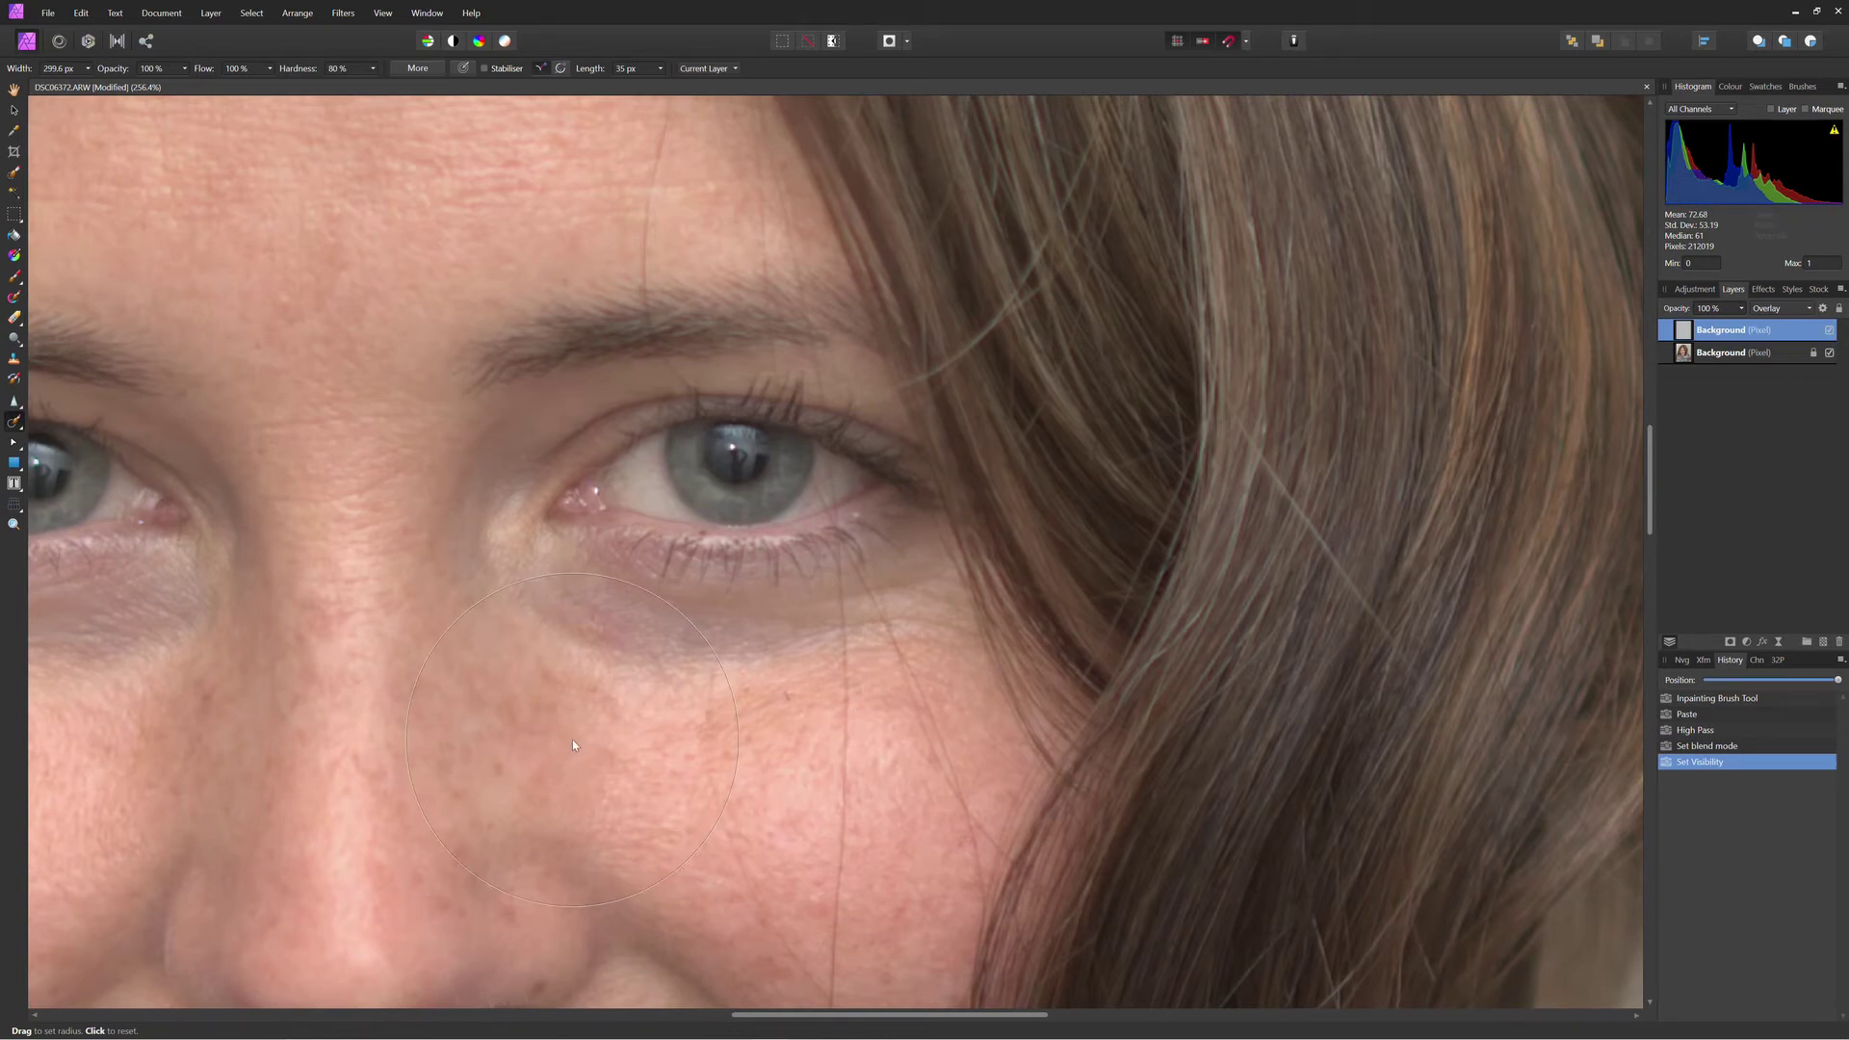
scroll(572, 735, "down", 1)
scroll(603, 752, "down", 7)
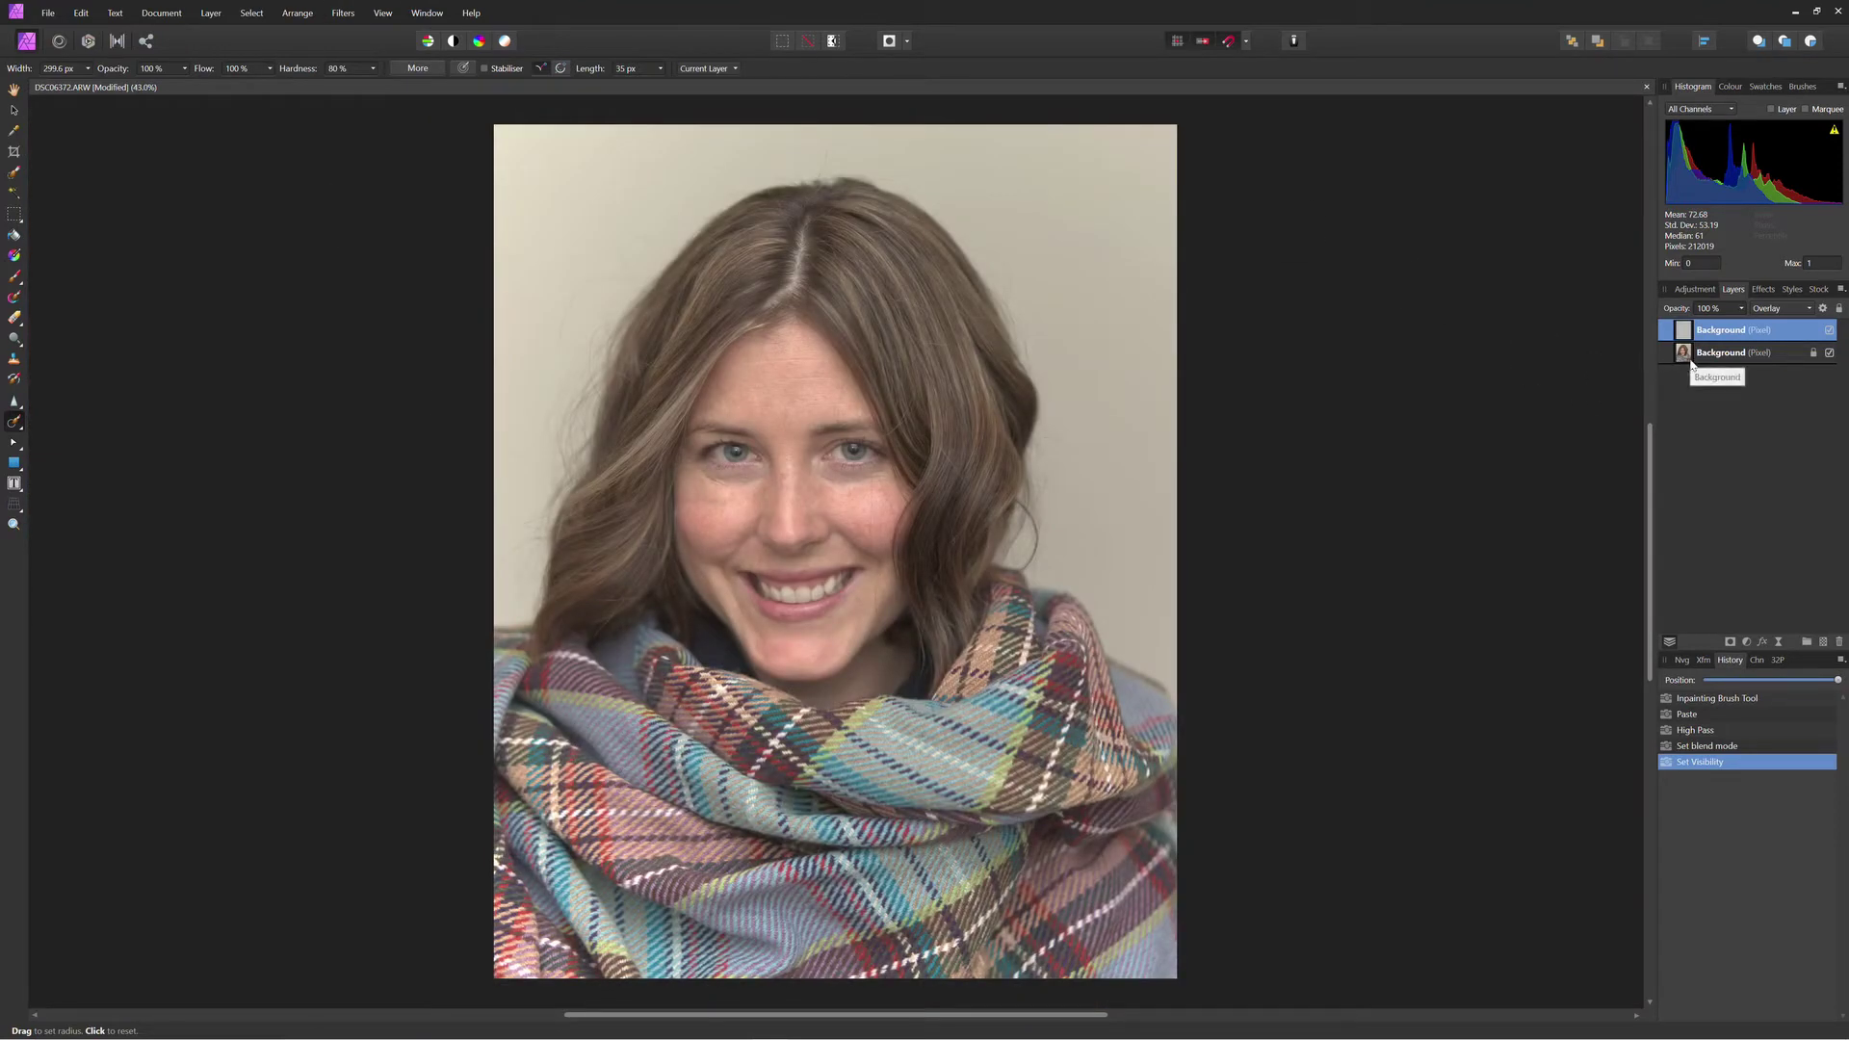
- Merge all visible layers into a new pixel layer at the top of the stack
left_click(210, 12)
mouse_move(157, 19)
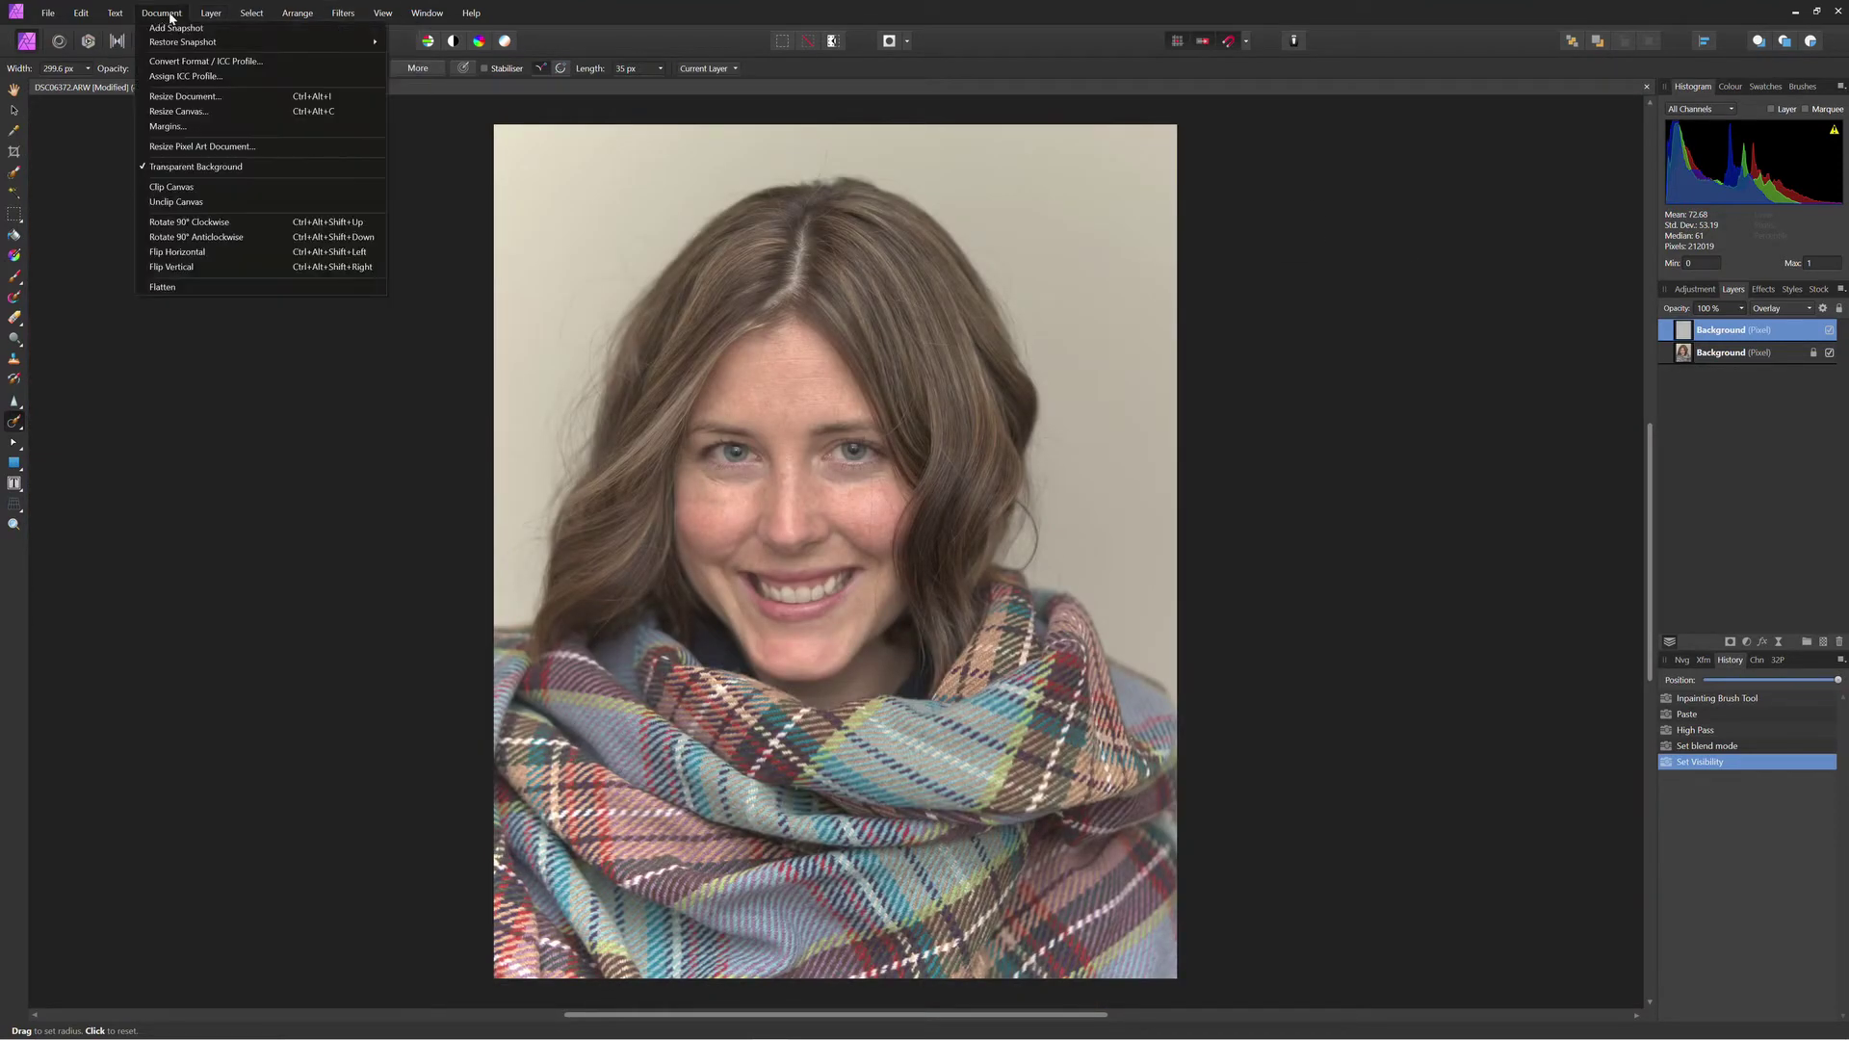
left_click(254, 389)
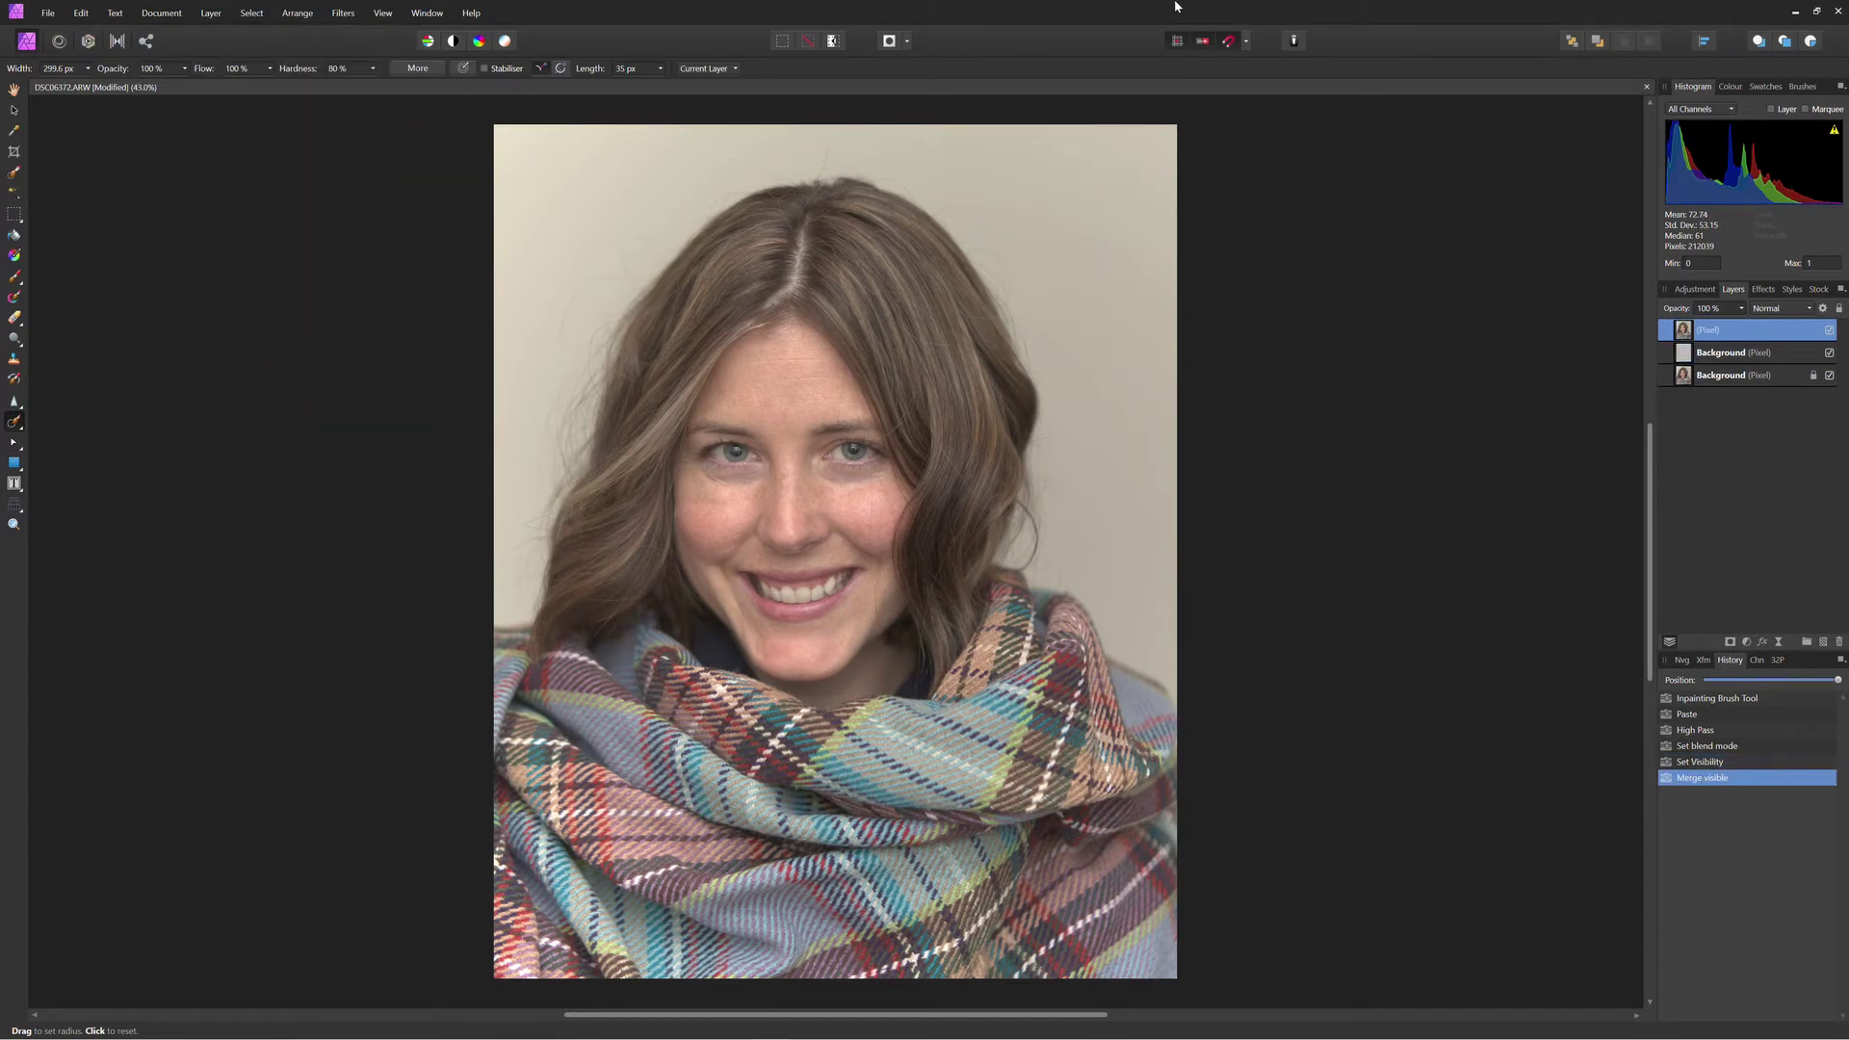
- Add a Black & White adjustment with Red at -12 % and Yellow at 150 %
left_click(1696, 289)
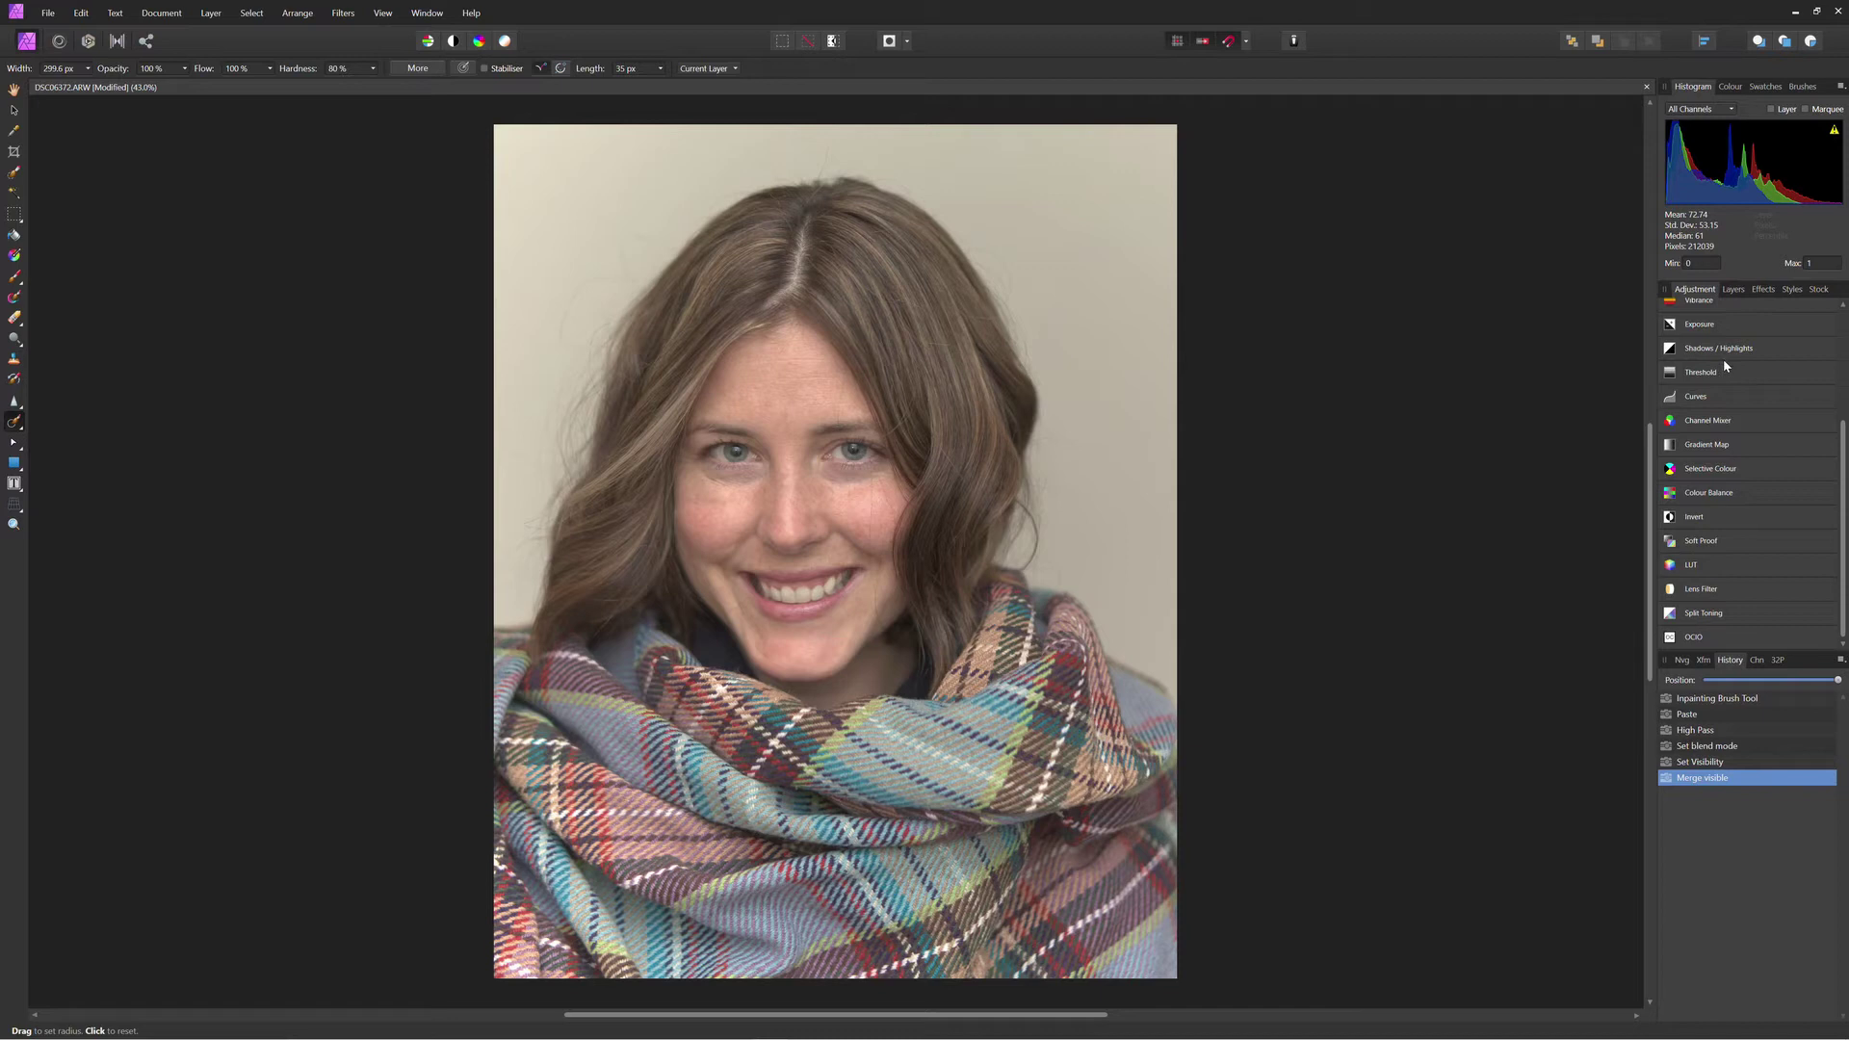
scroll(1702, 453, "up", 3)
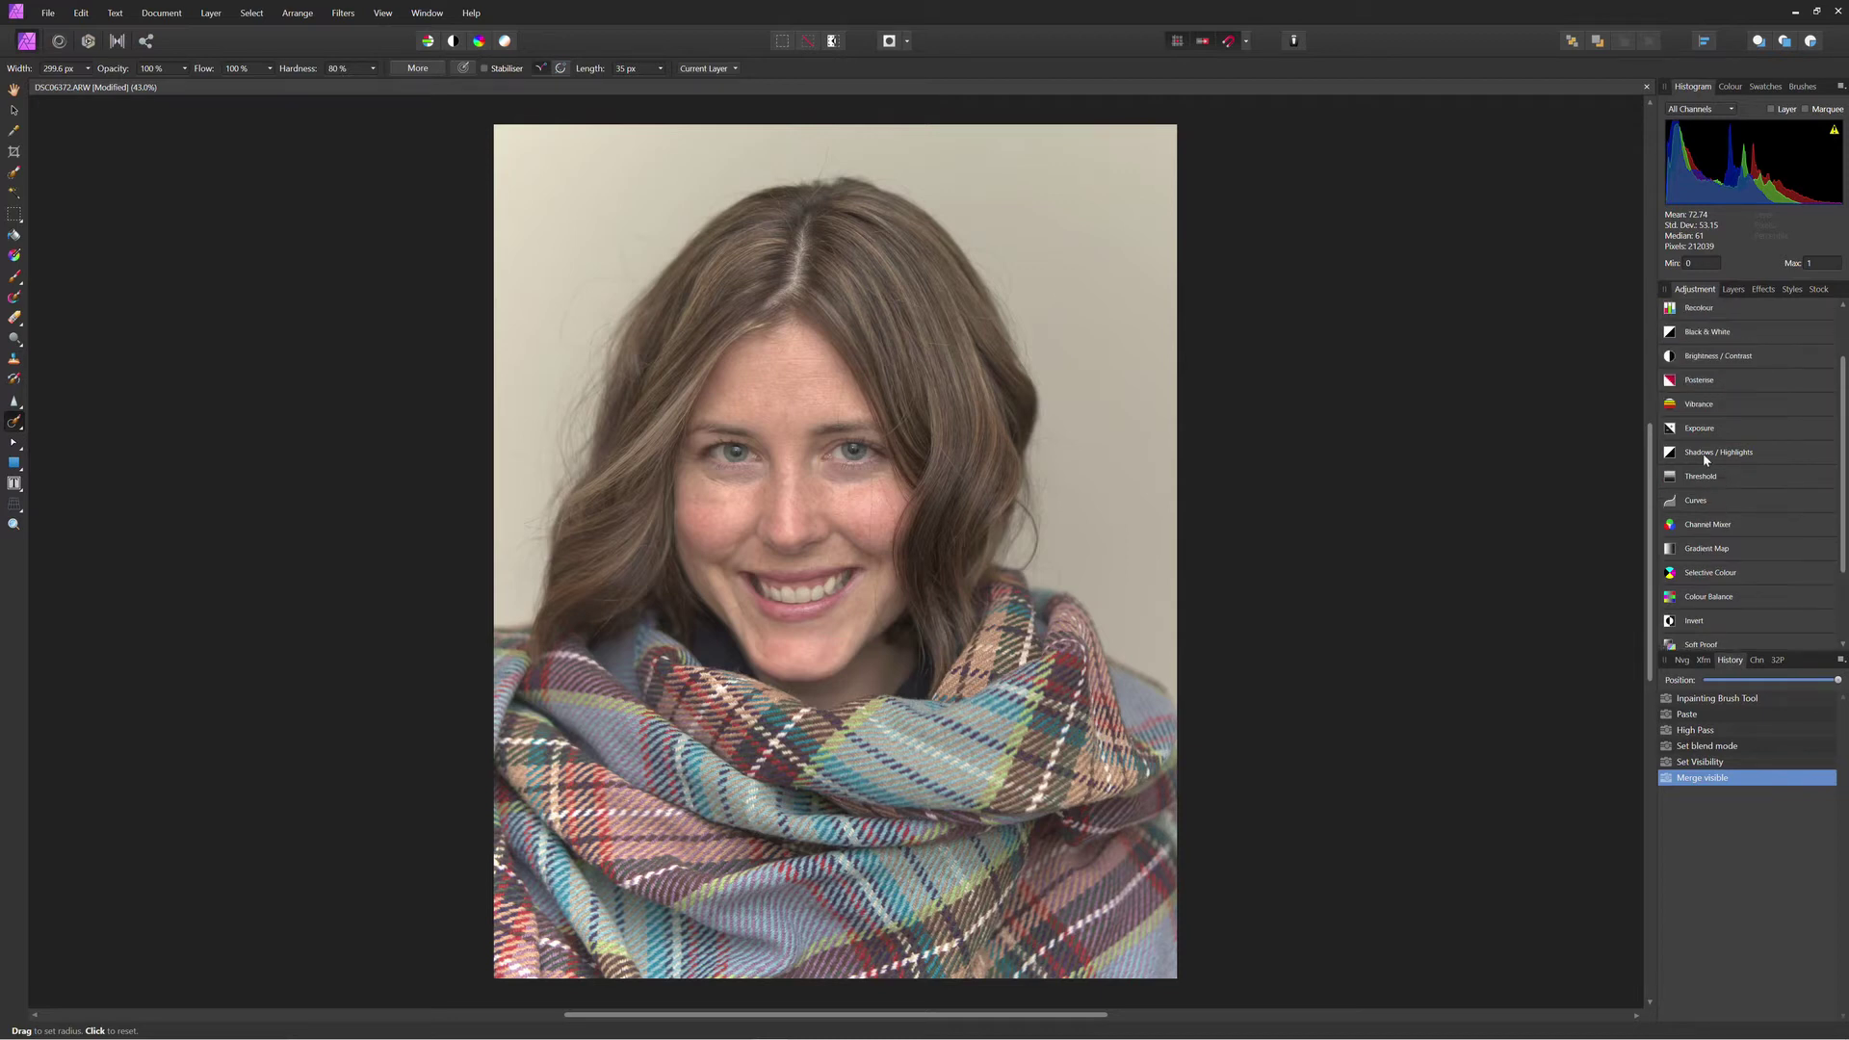
left_click(1710, 370)
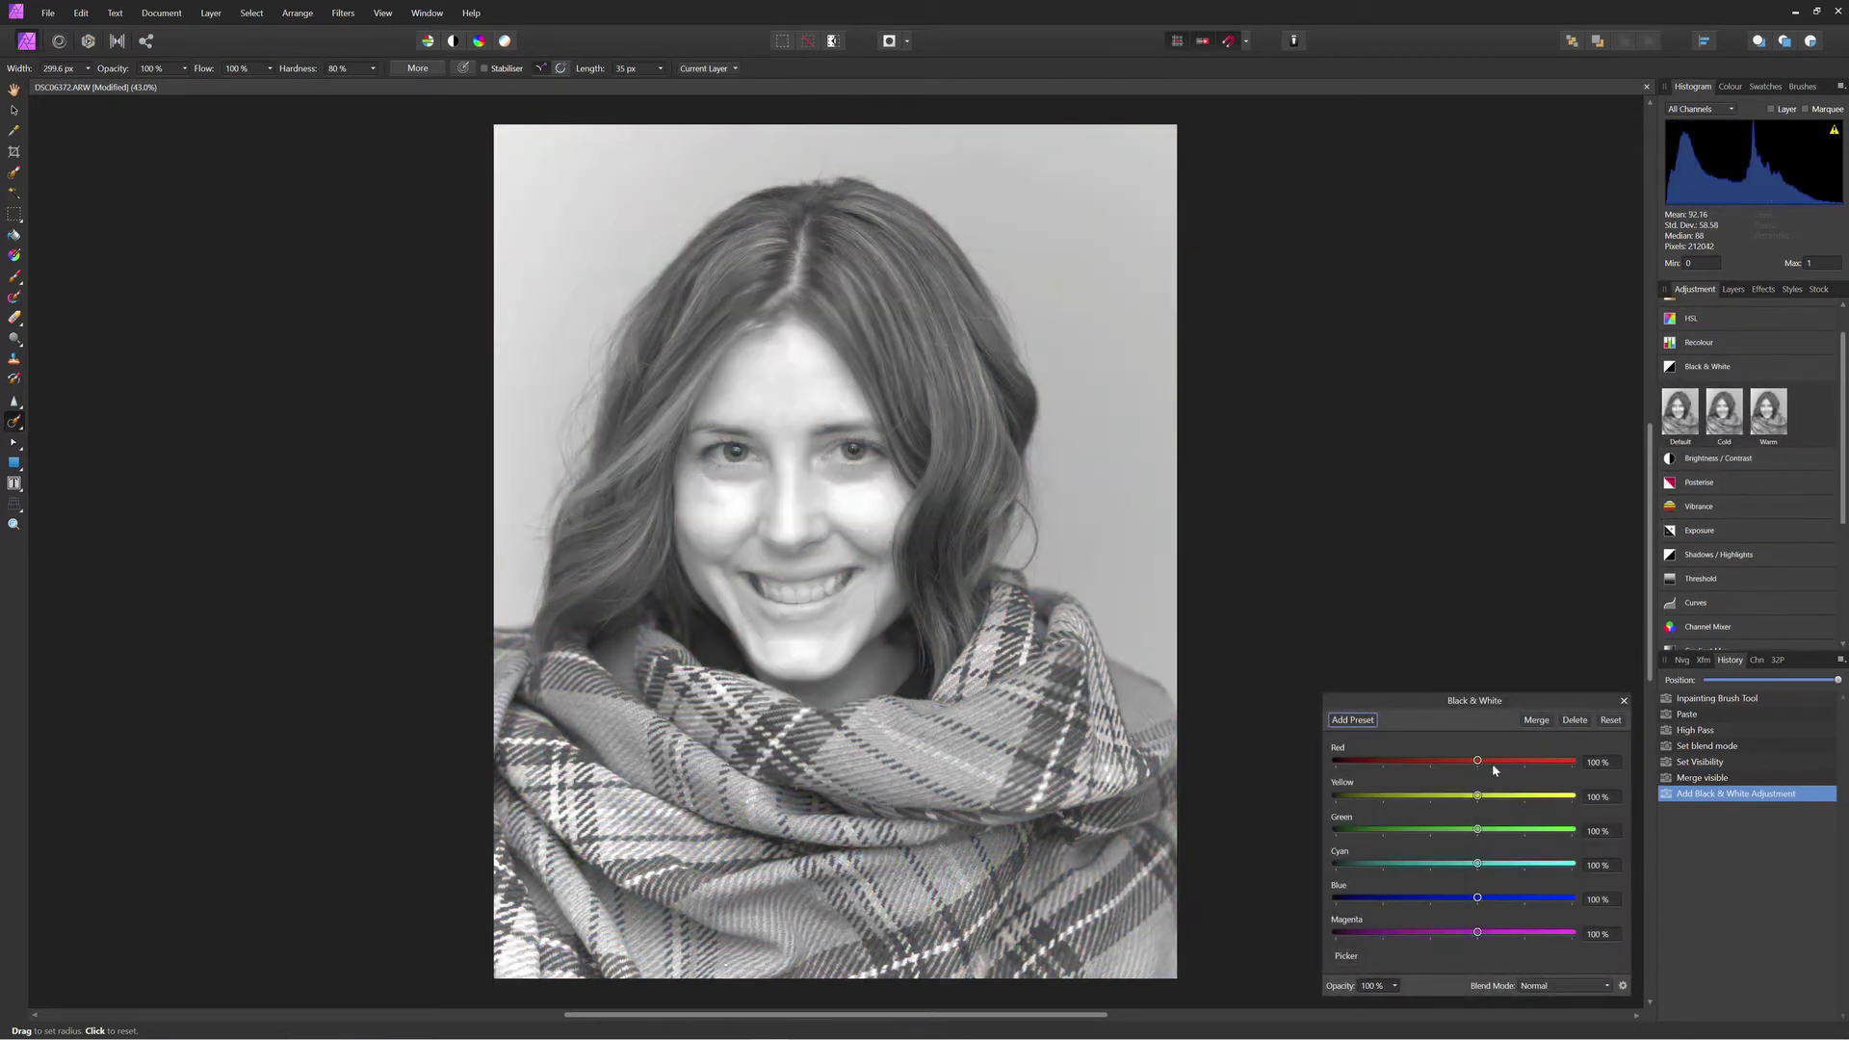
left_click_drag(1478, 760, 1502, 800)
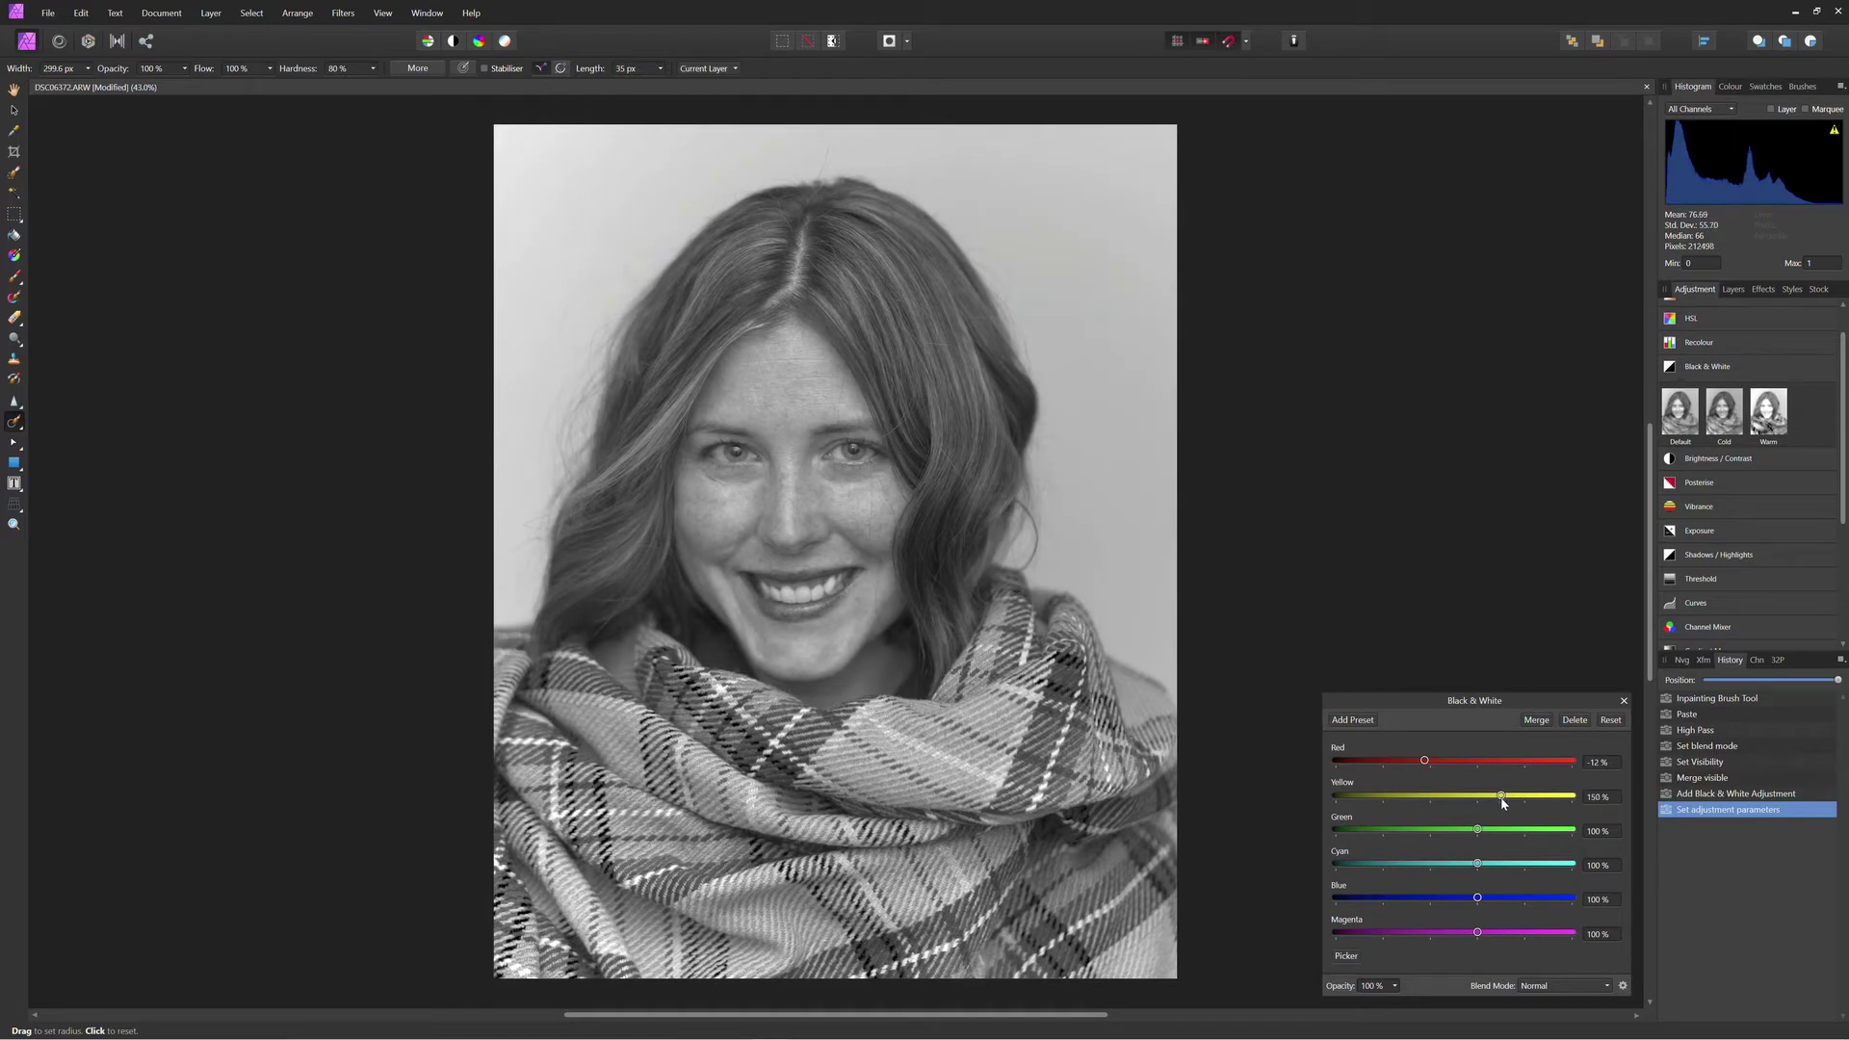
- Set the Black & White adjustment's blend mode to Soft Light and lower its opacity to under half
left_click(1732, 289)
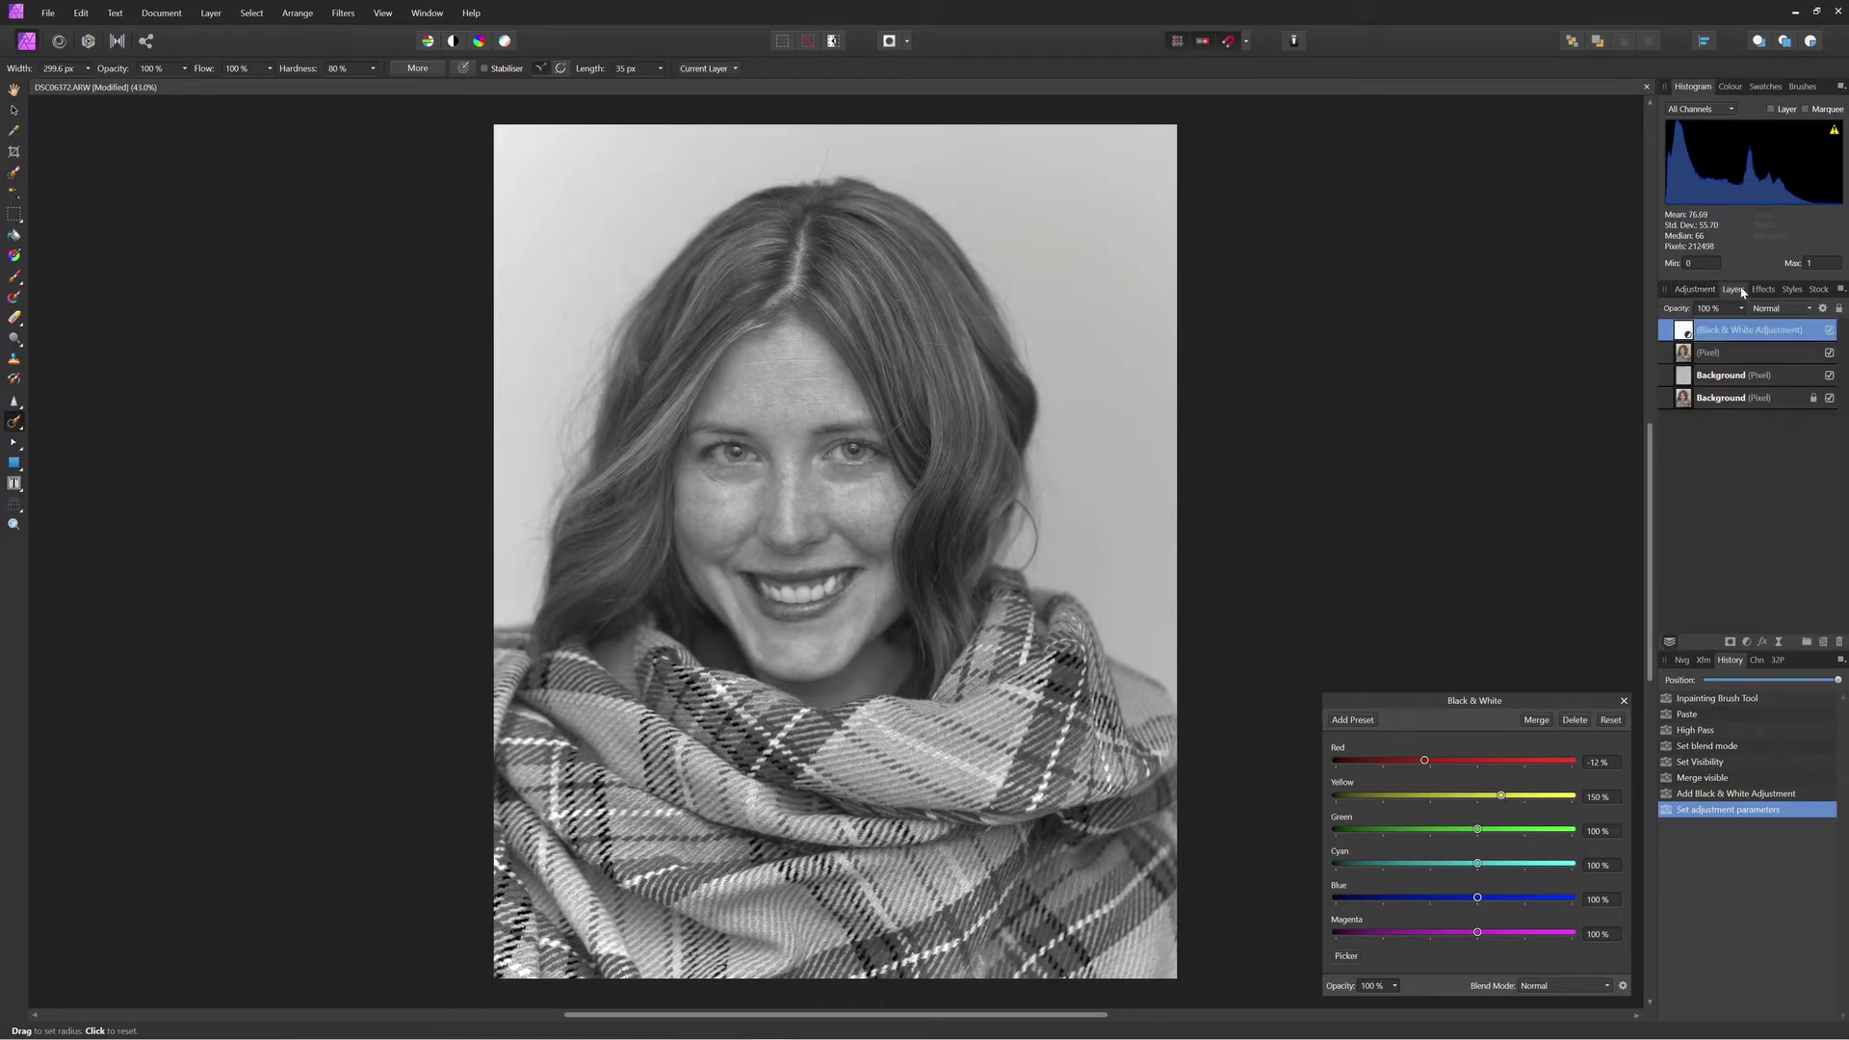
left_click(1793, 310)
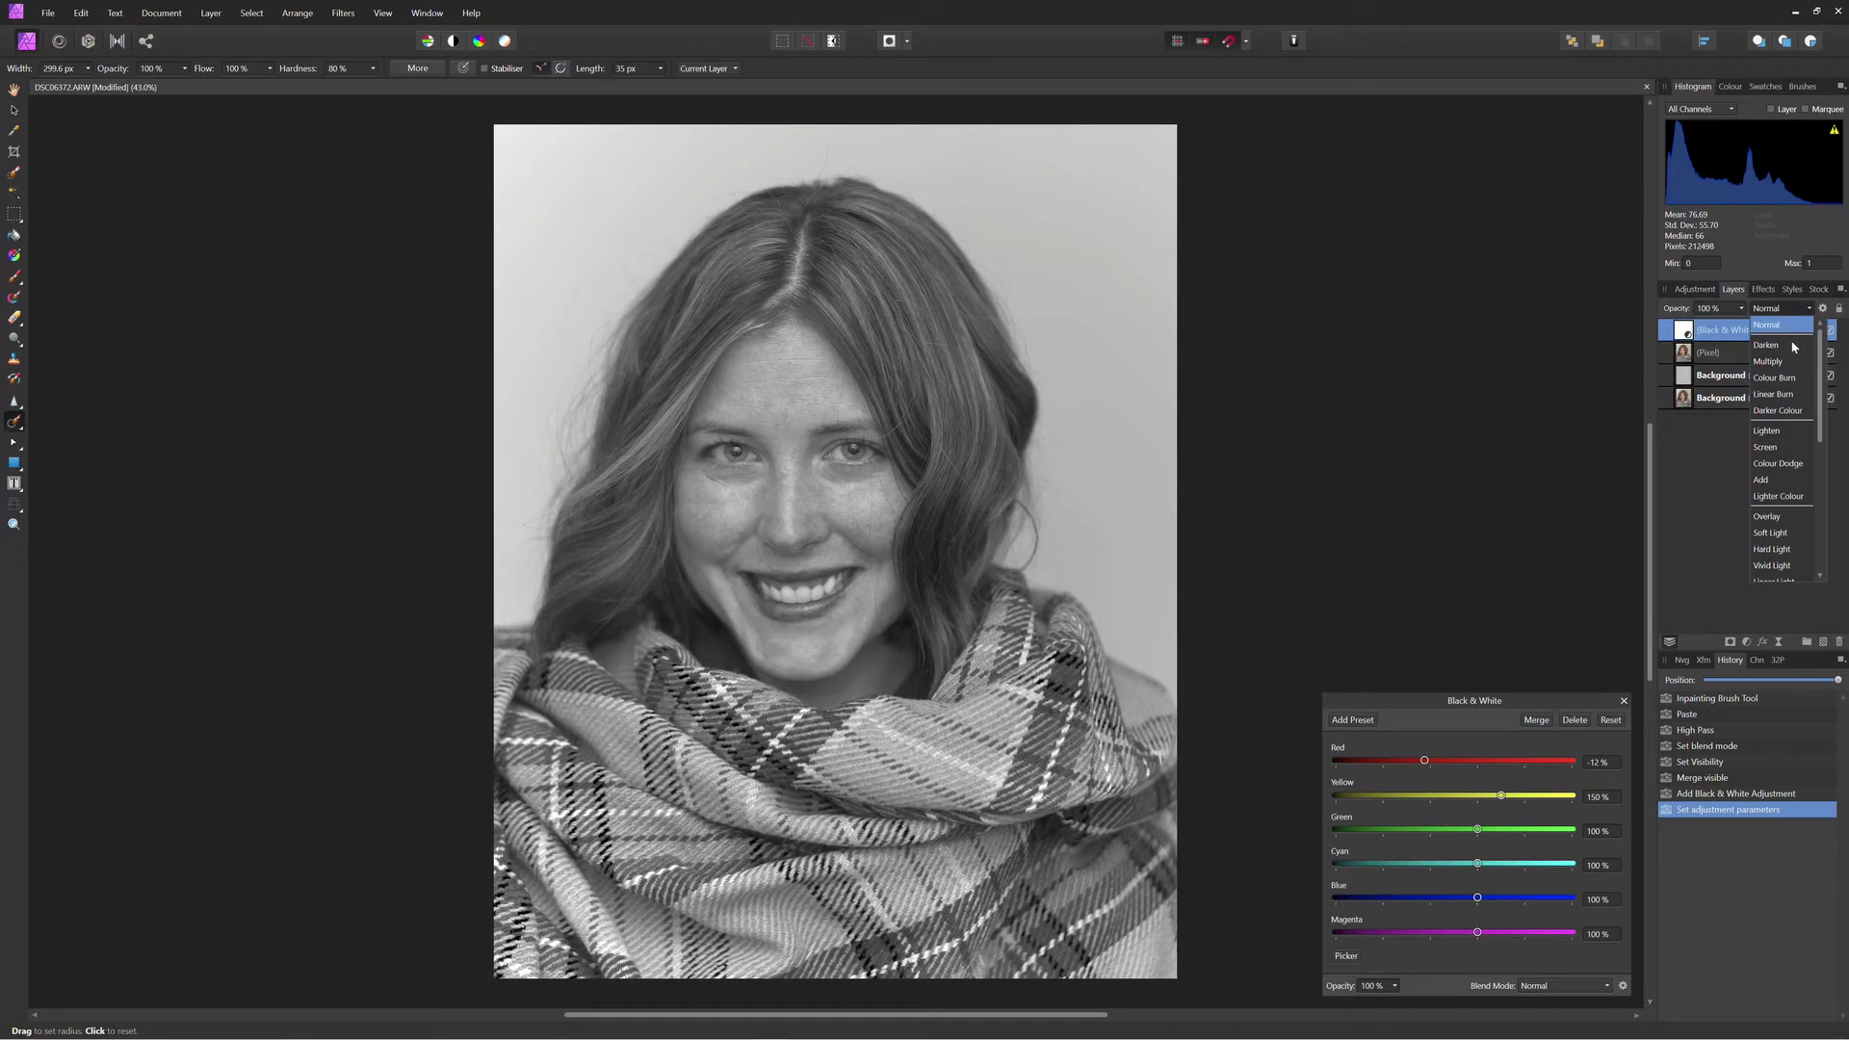
left_click(1770, 532)
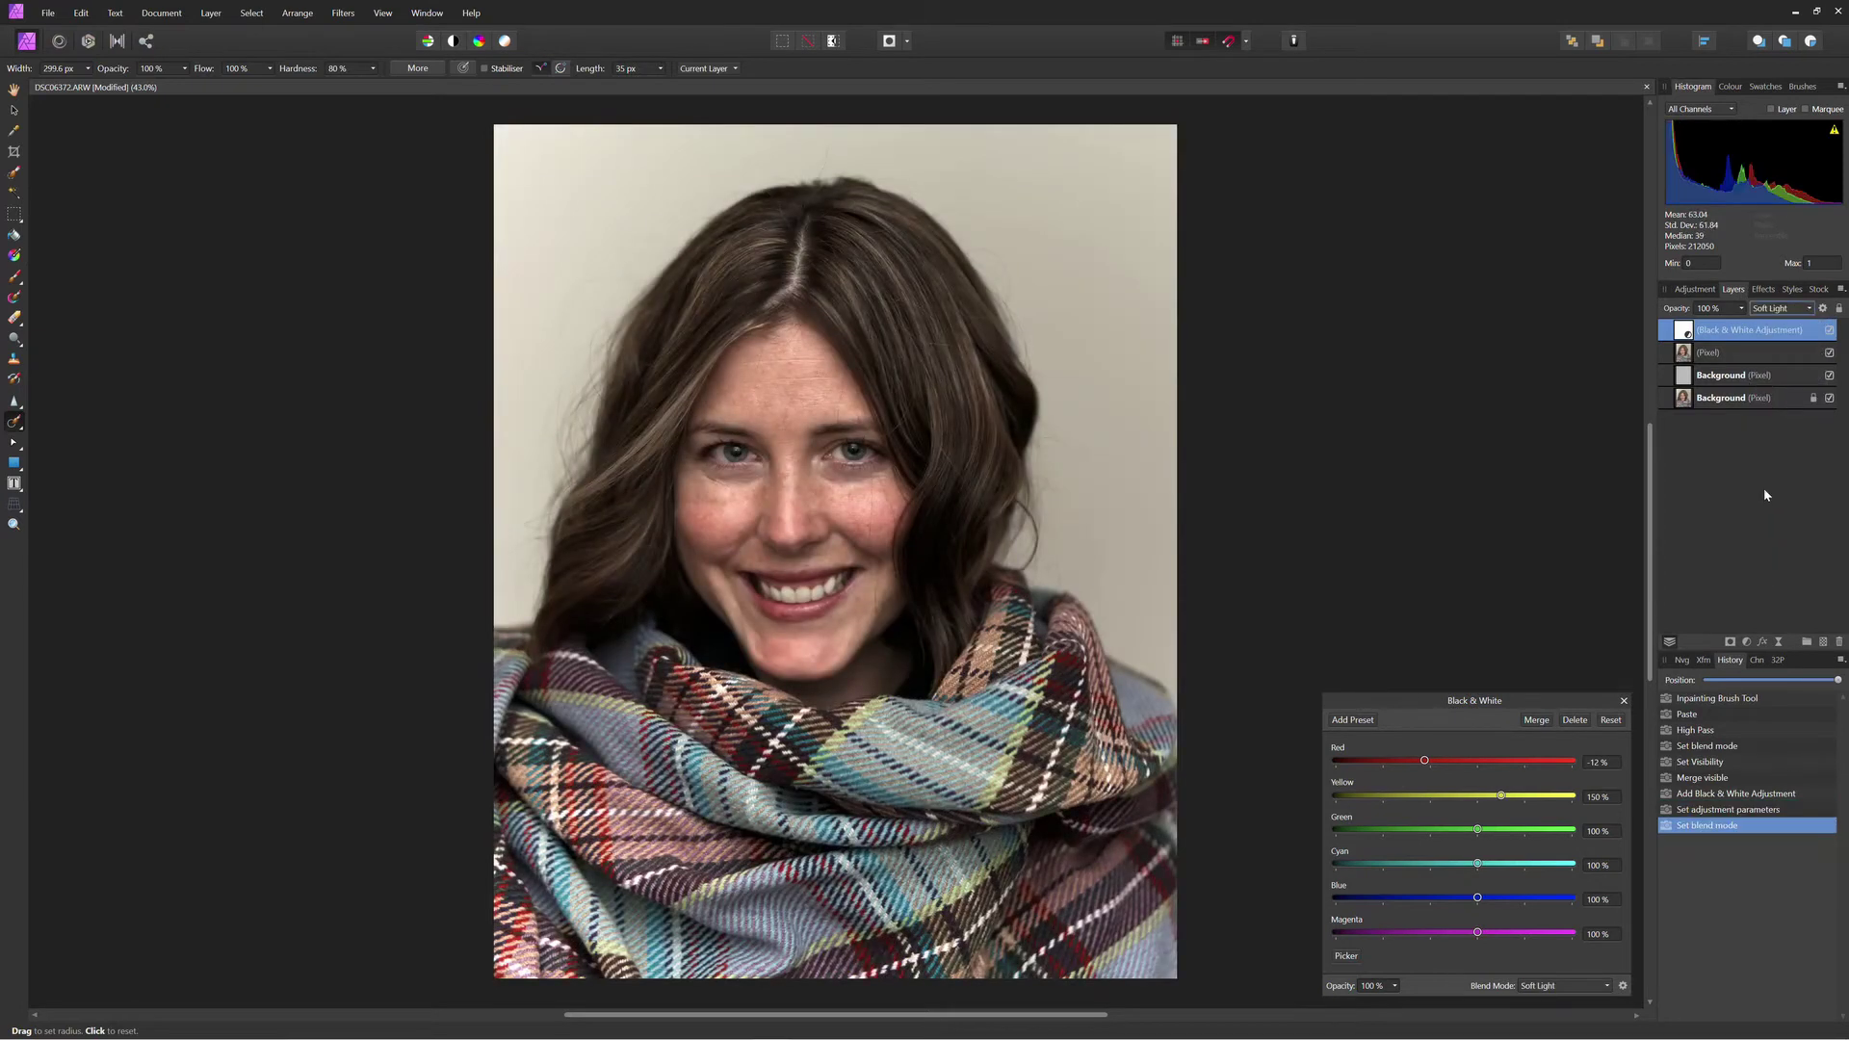
left_click(1741, 308)
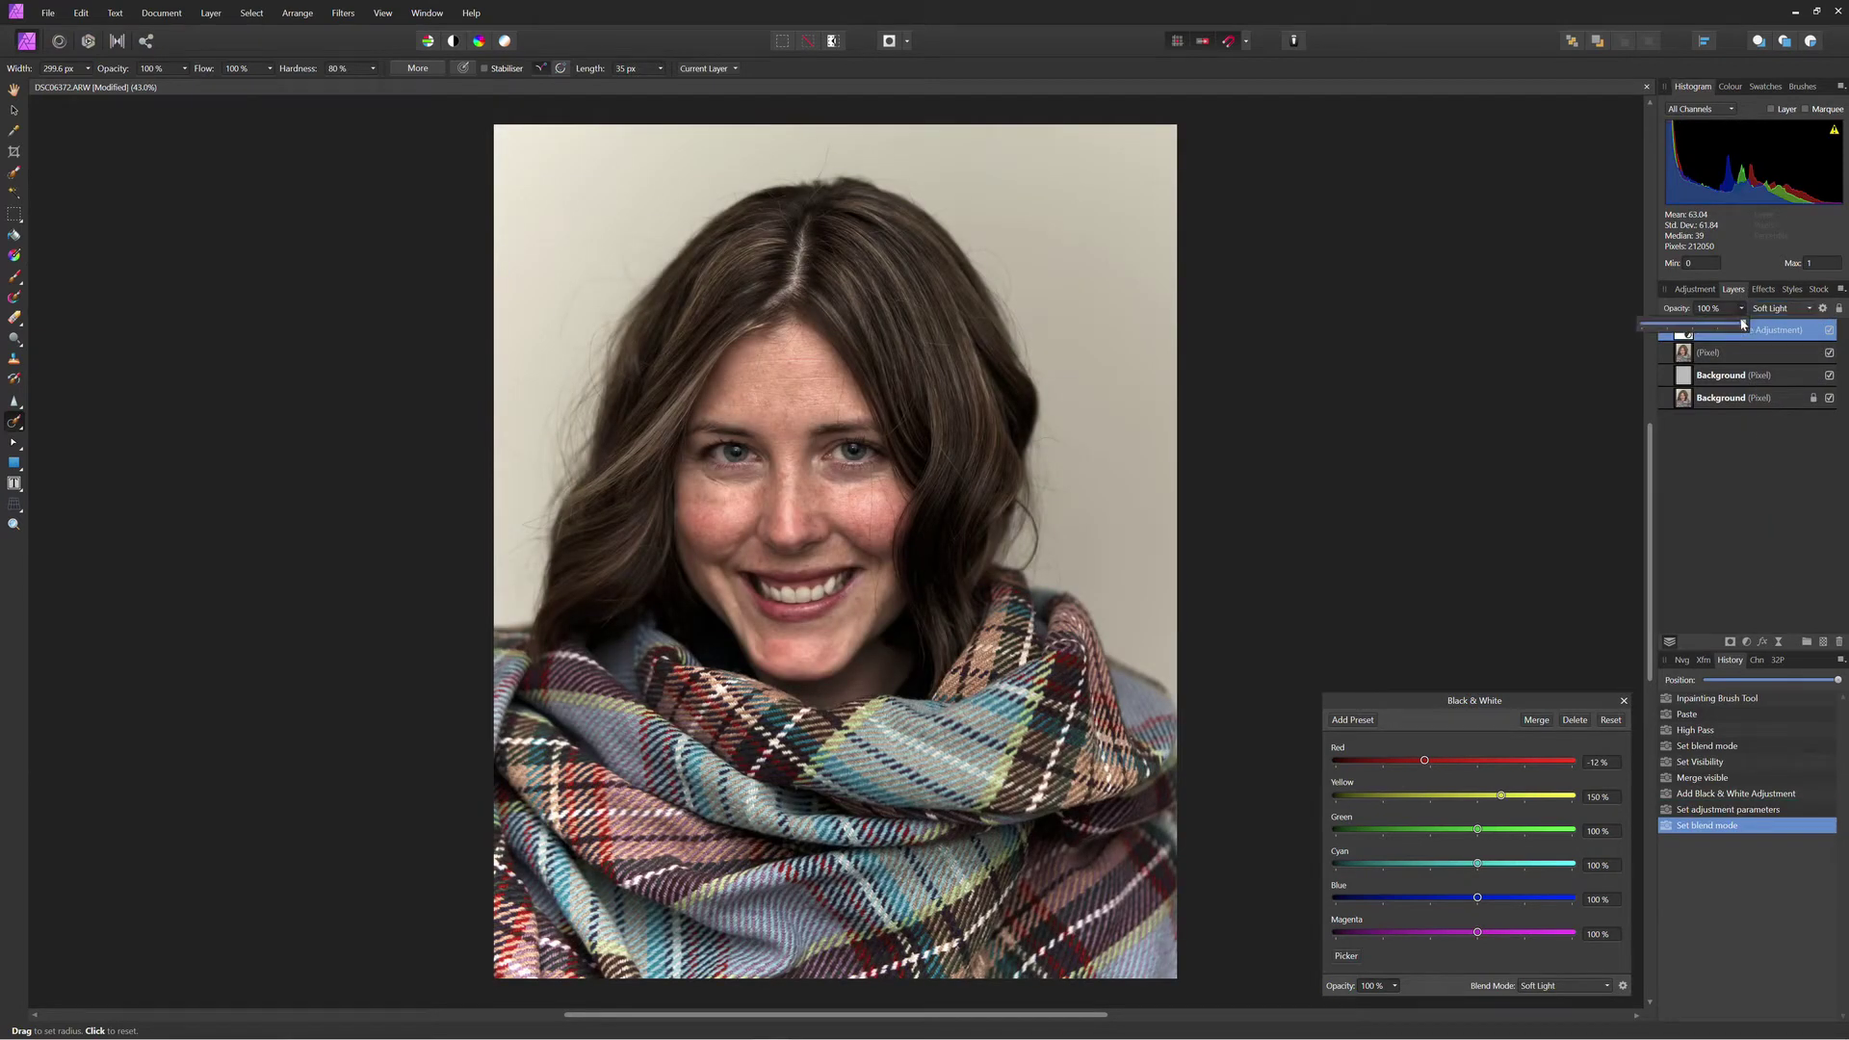
left_click_drag(1743, 327, 1683, 329)
- Add a Curves adjustment above the Black & White adjustment and set its blend mode to Luminosity
left_click(1694, 289)
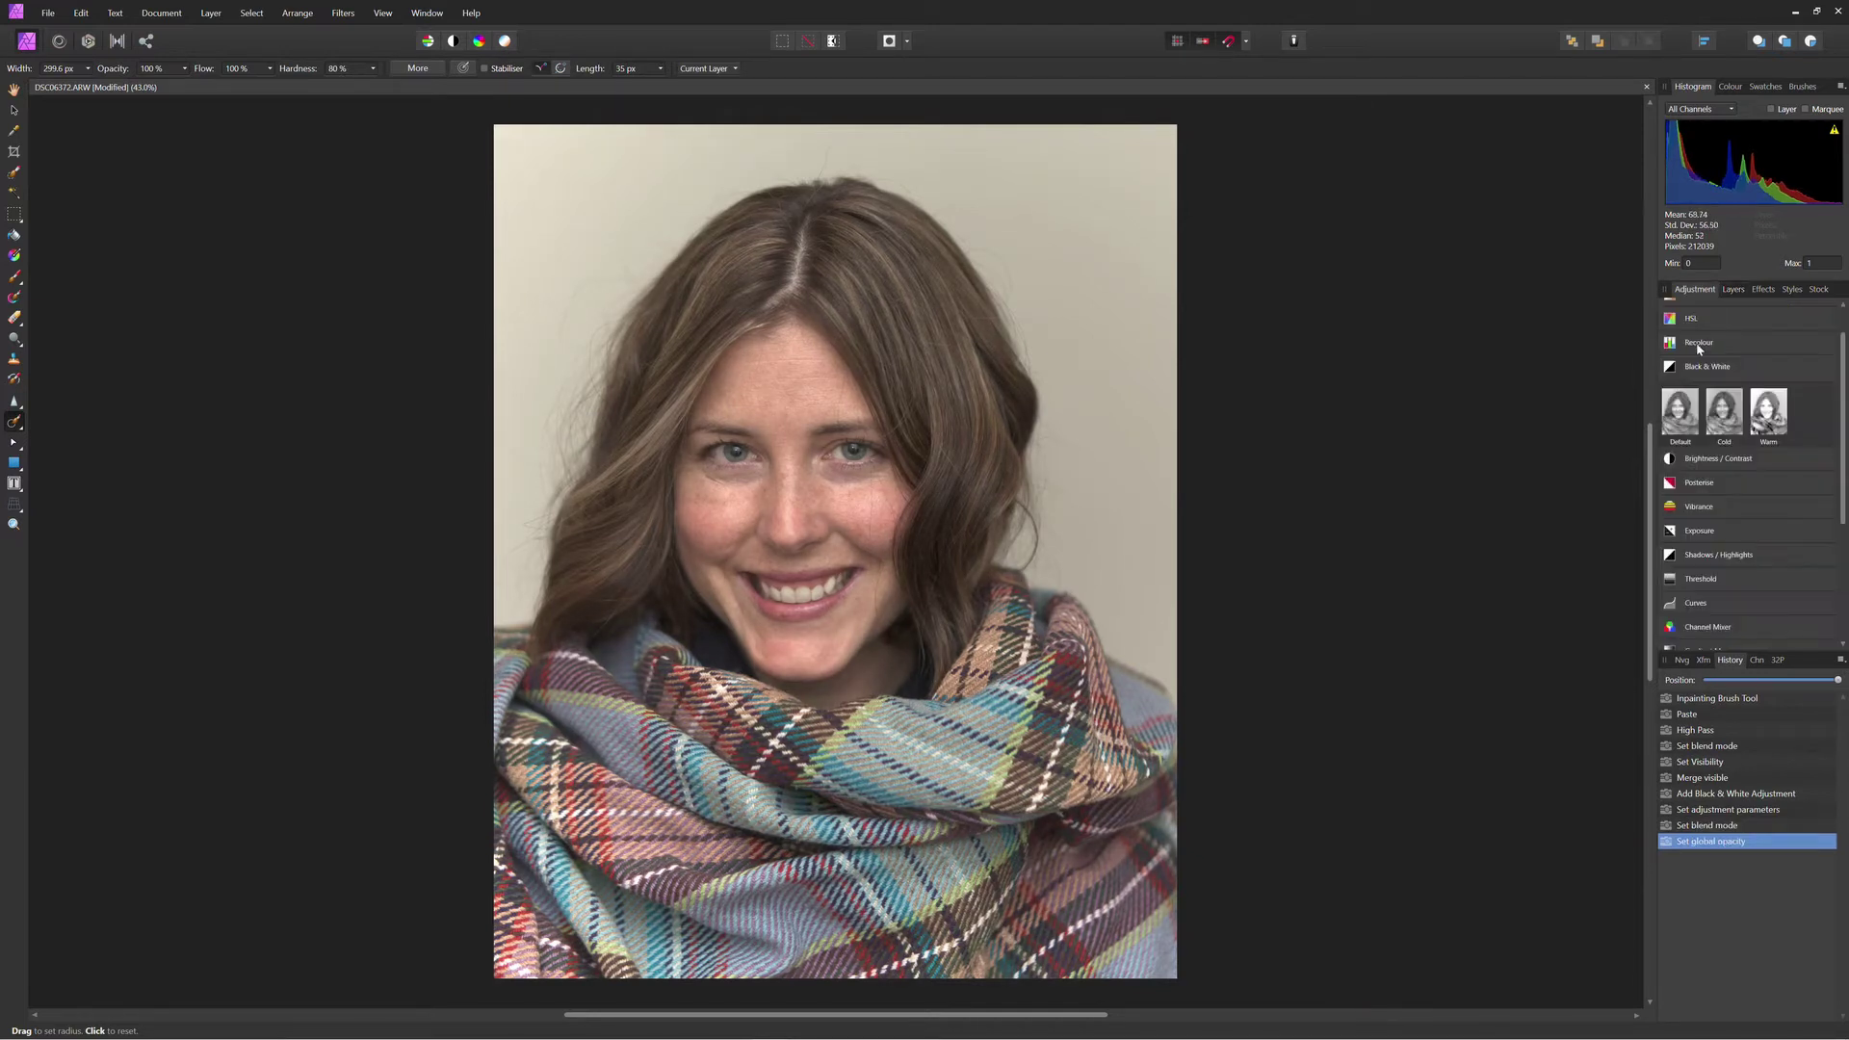
left_click(1695, 604)
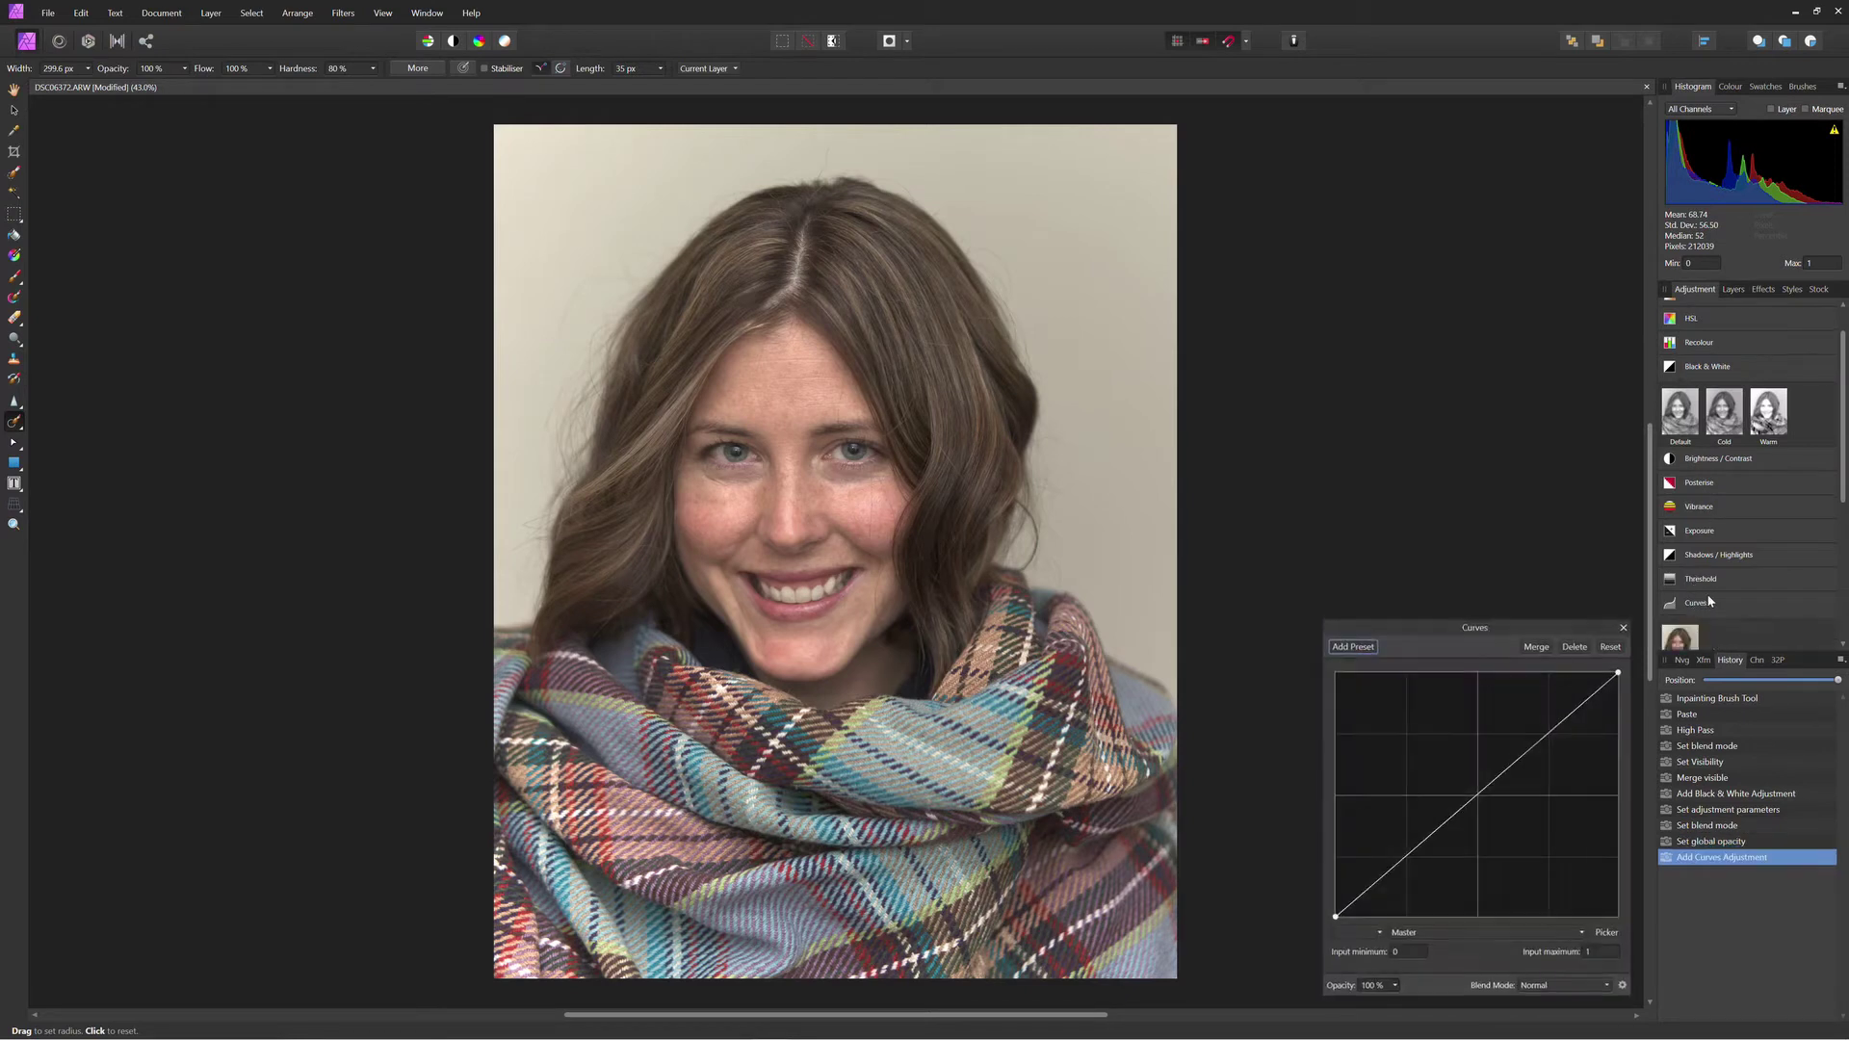
left_click(1561, 984)
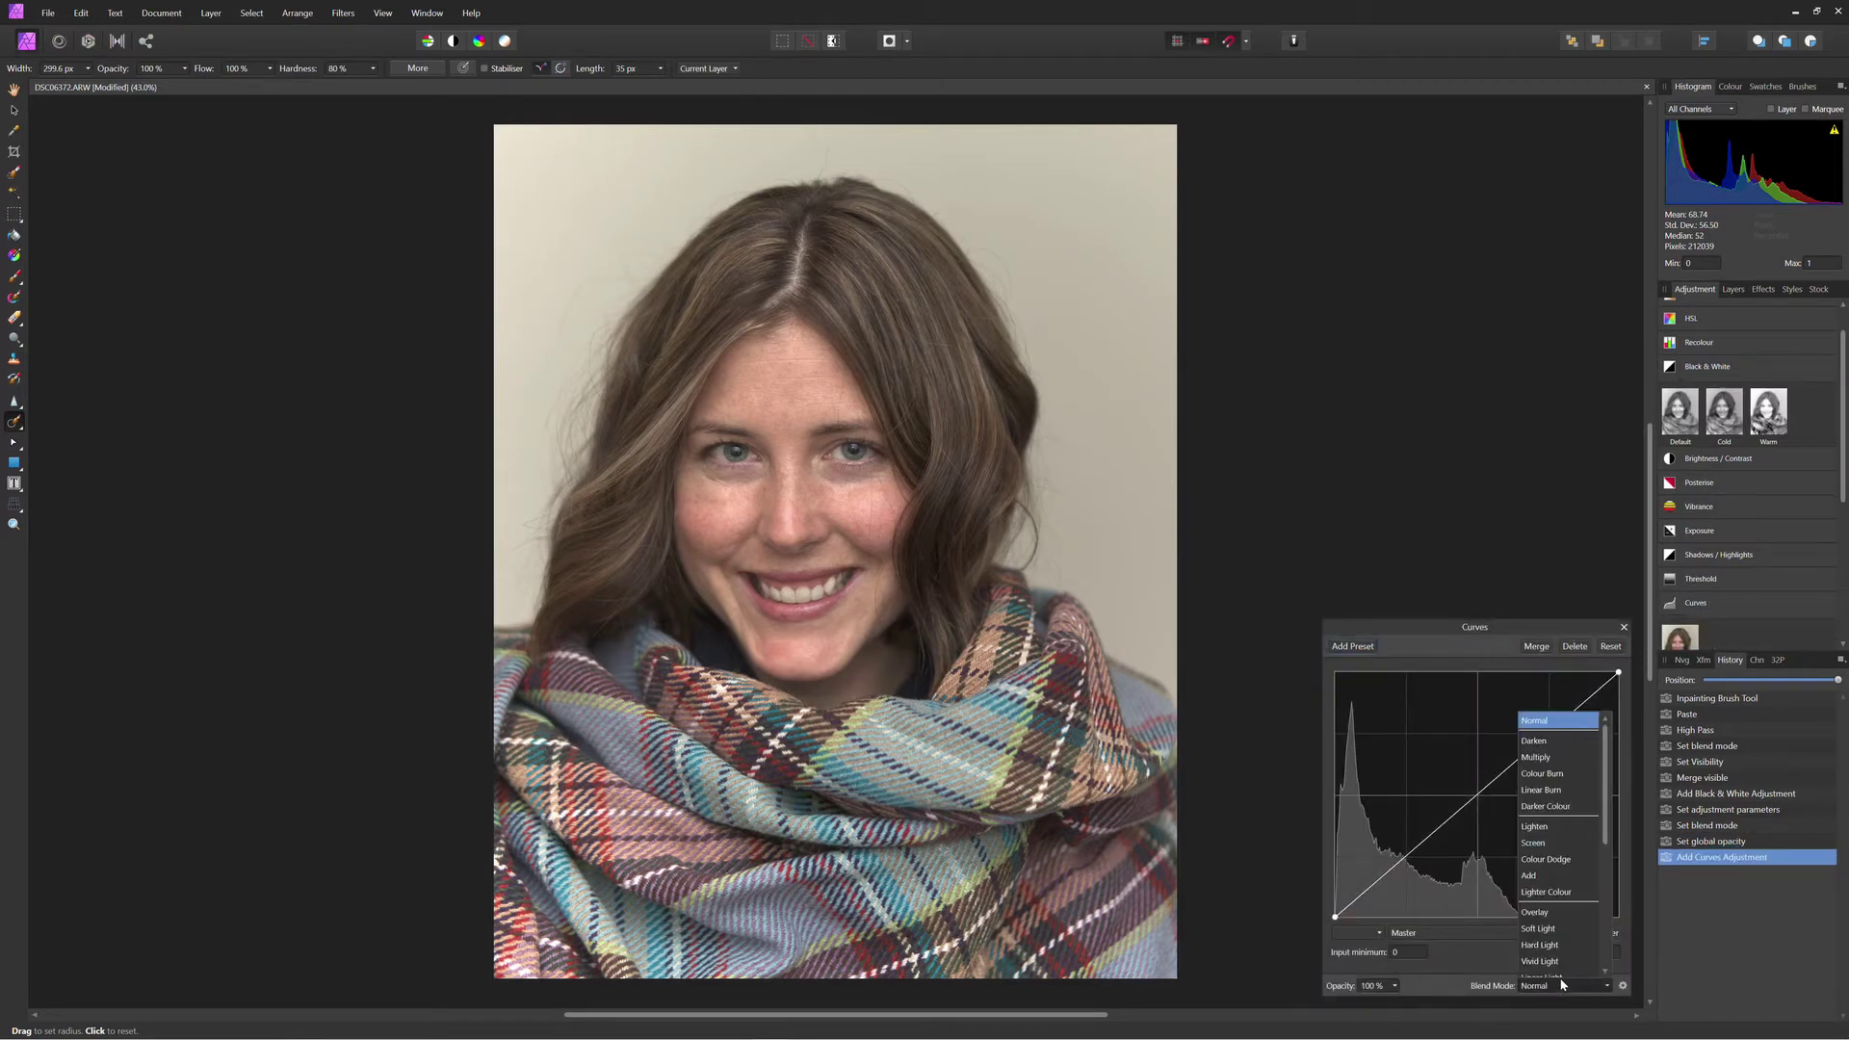
scroll(1558, 949, "down", 2)
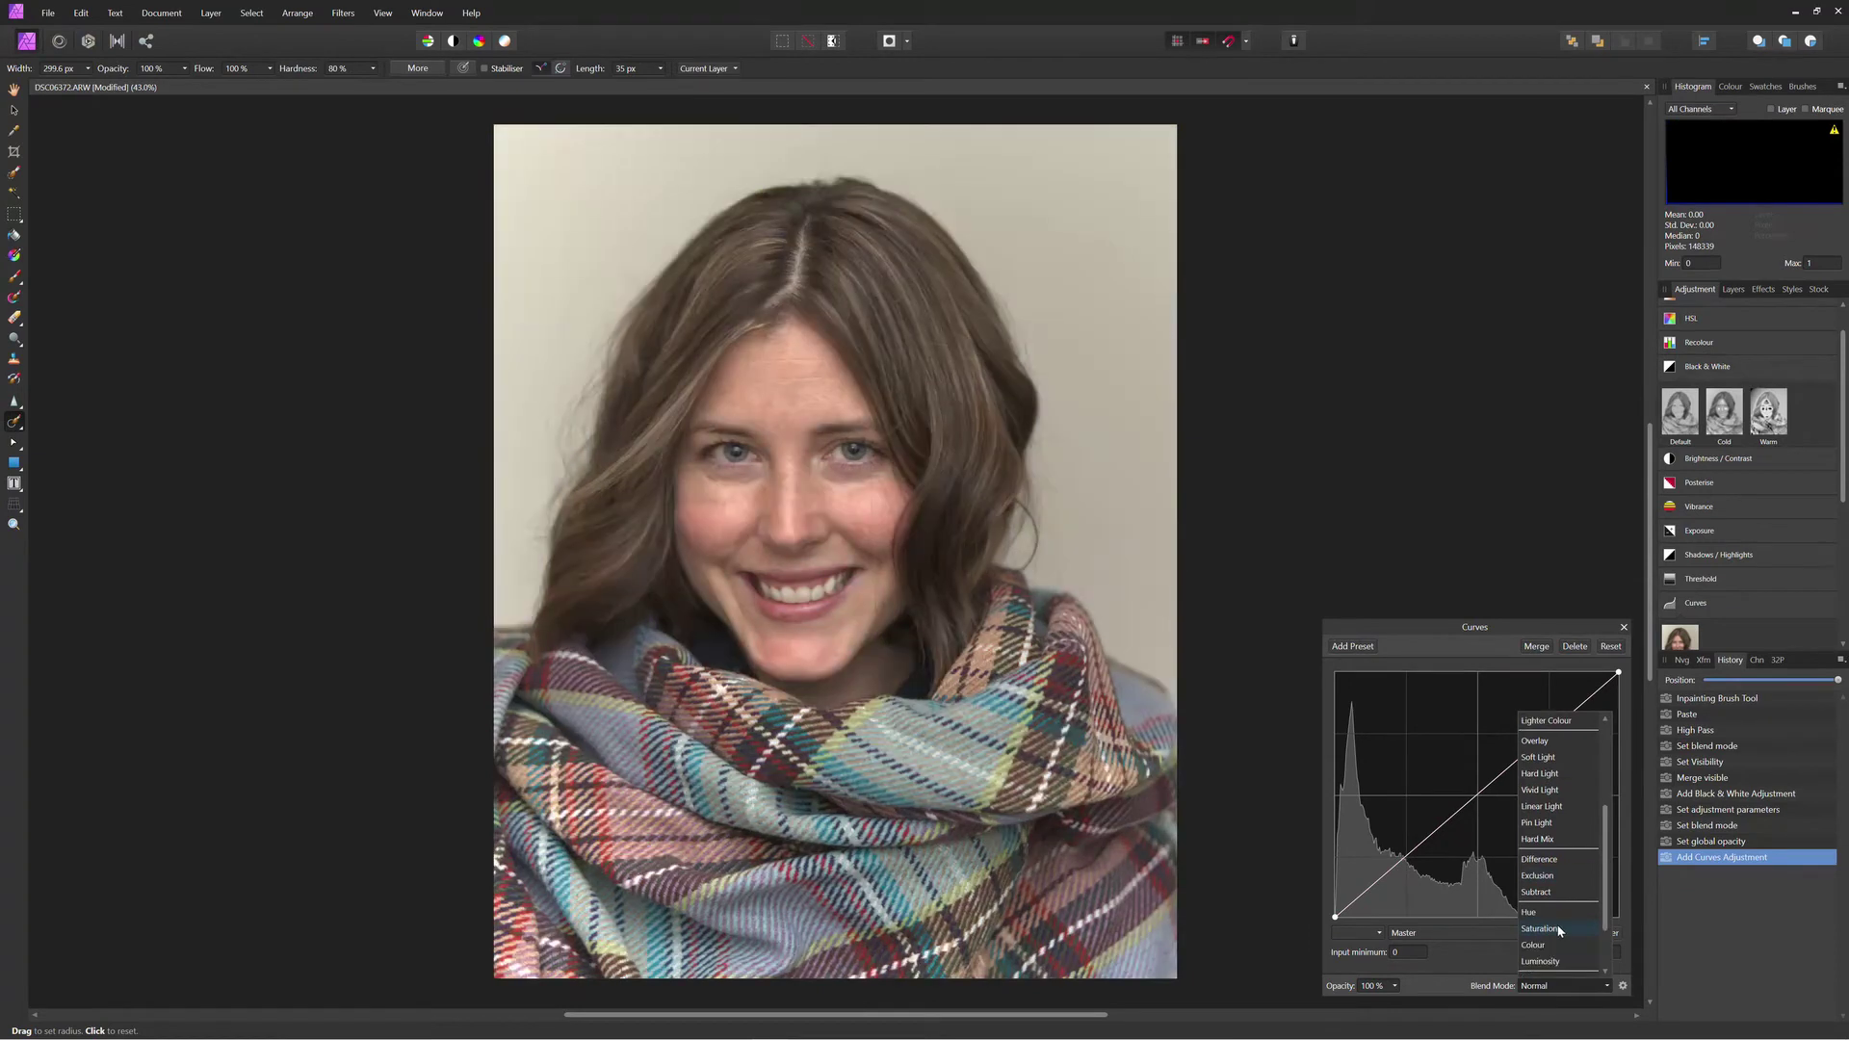
left_click(1553, 966)
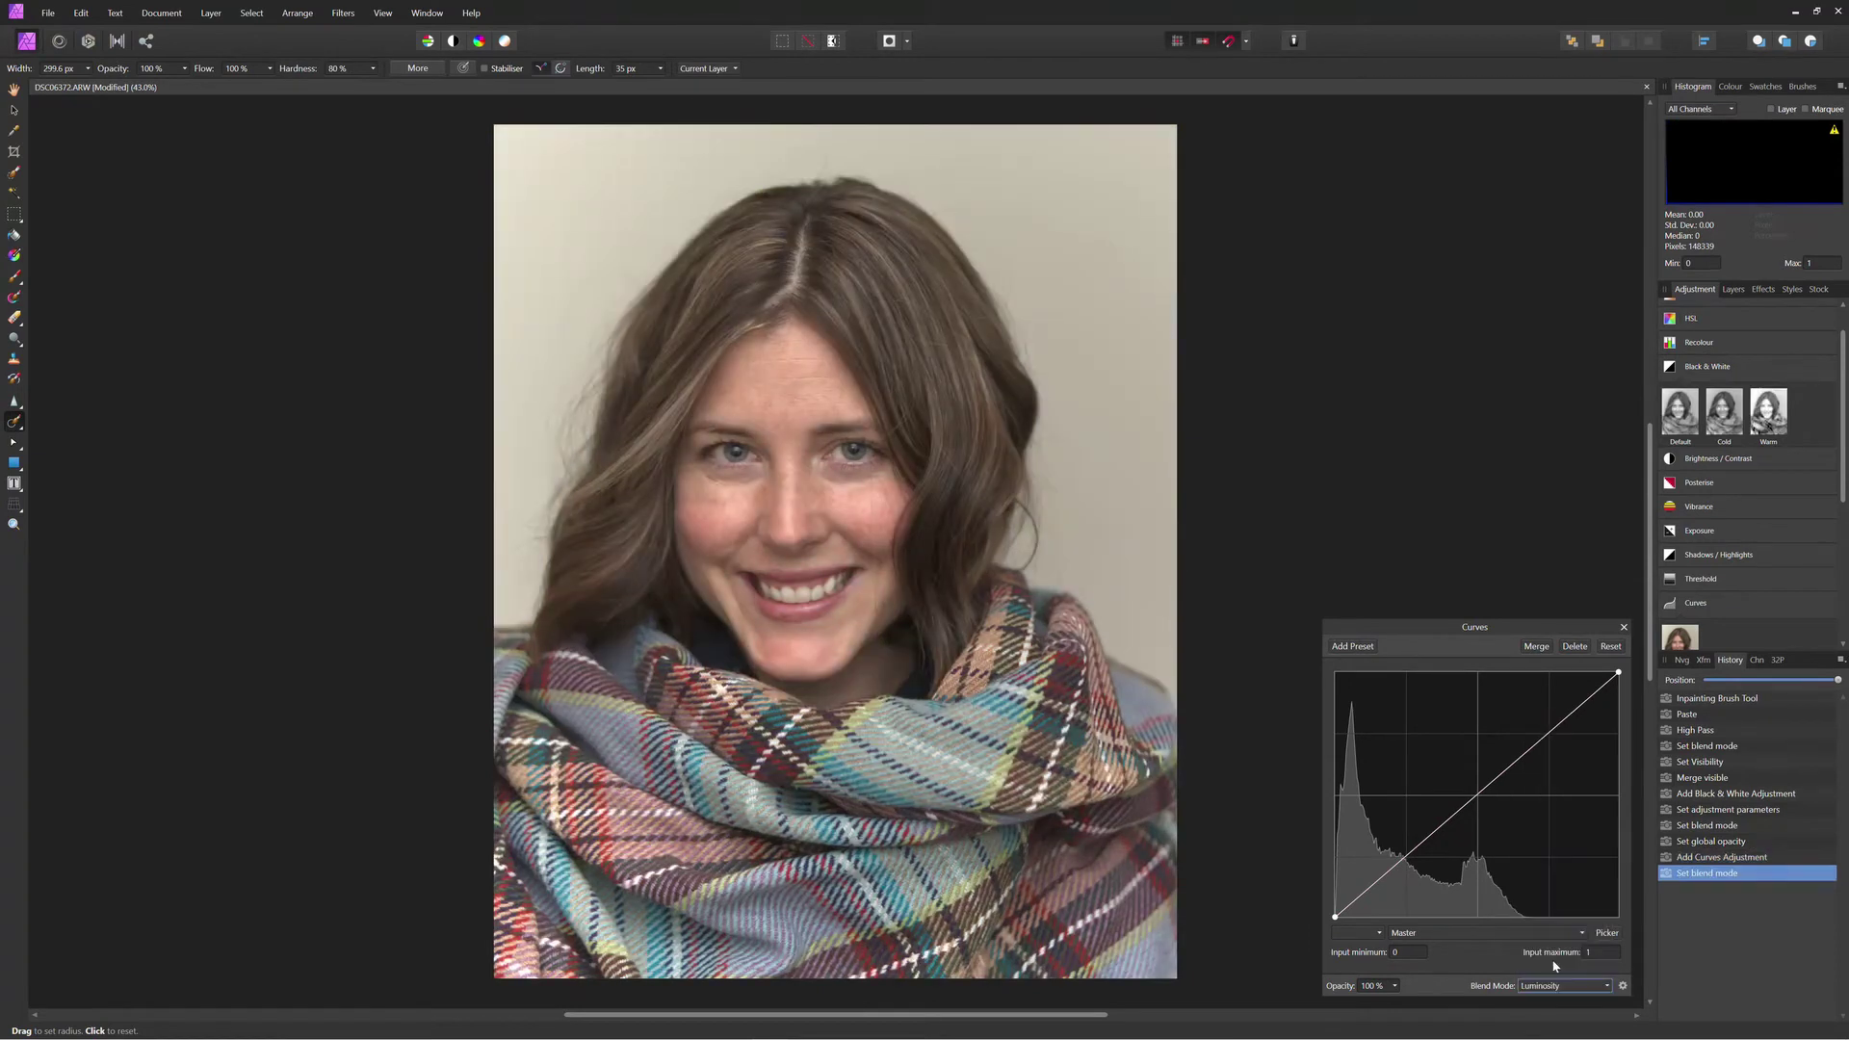
- Shape the master curve with three points, raising the highlights and slightly lowering the midtones and shadows, and finish the adjustment
left_click(1406, 856)
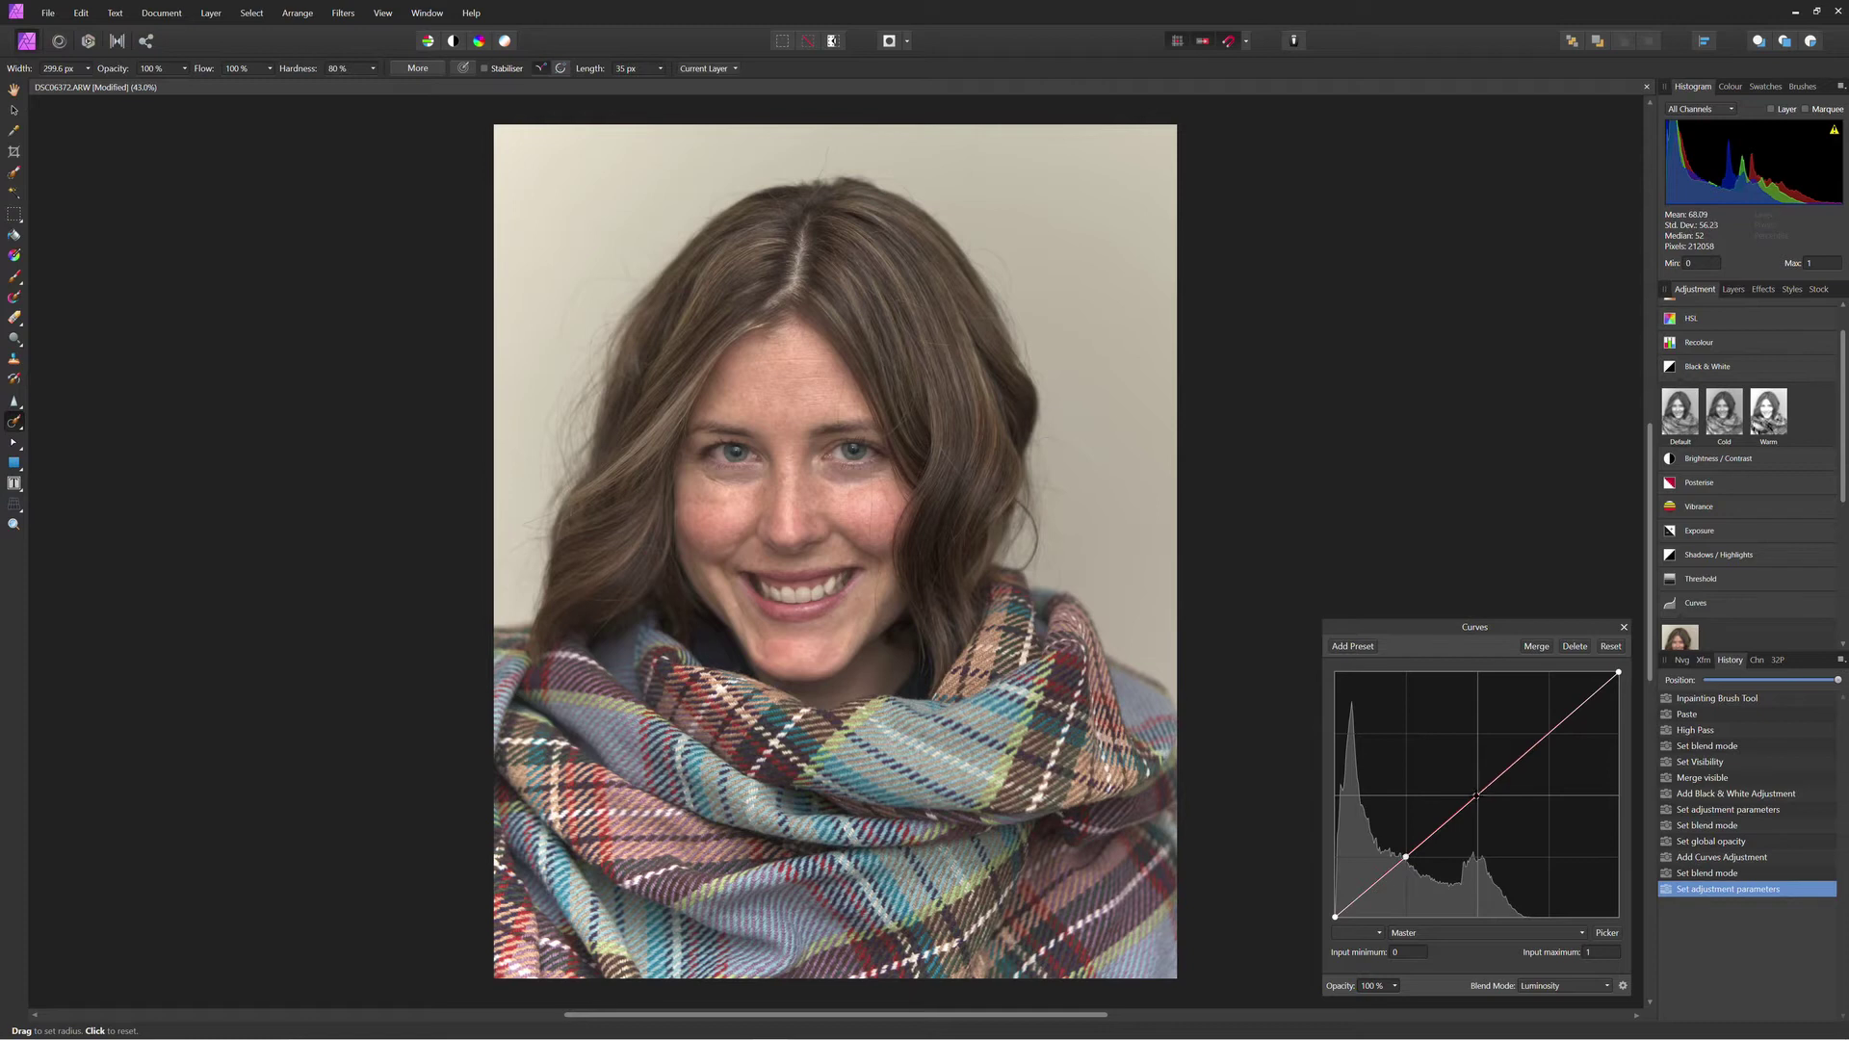
left_click(1551, 732)
left_click_drag(1406, 859, 1406, 863)
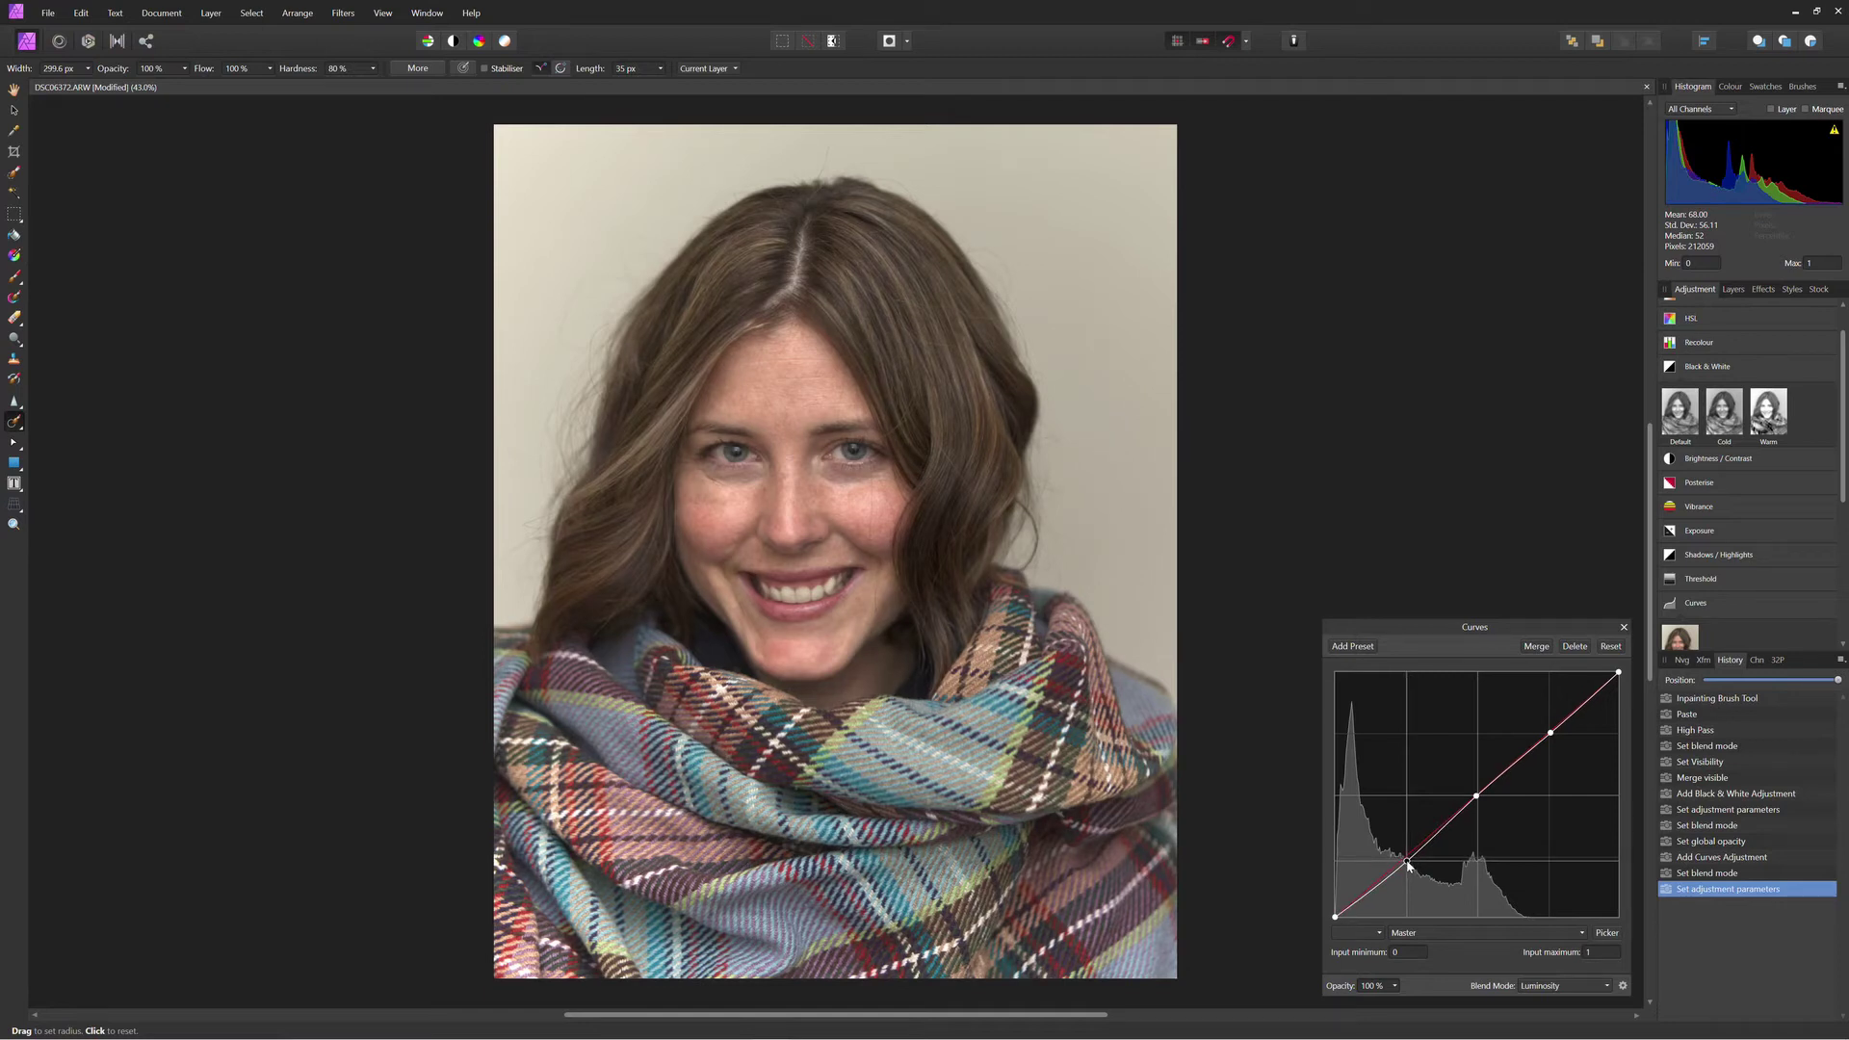
left_click_drag(1407, 862, 1407, 859)
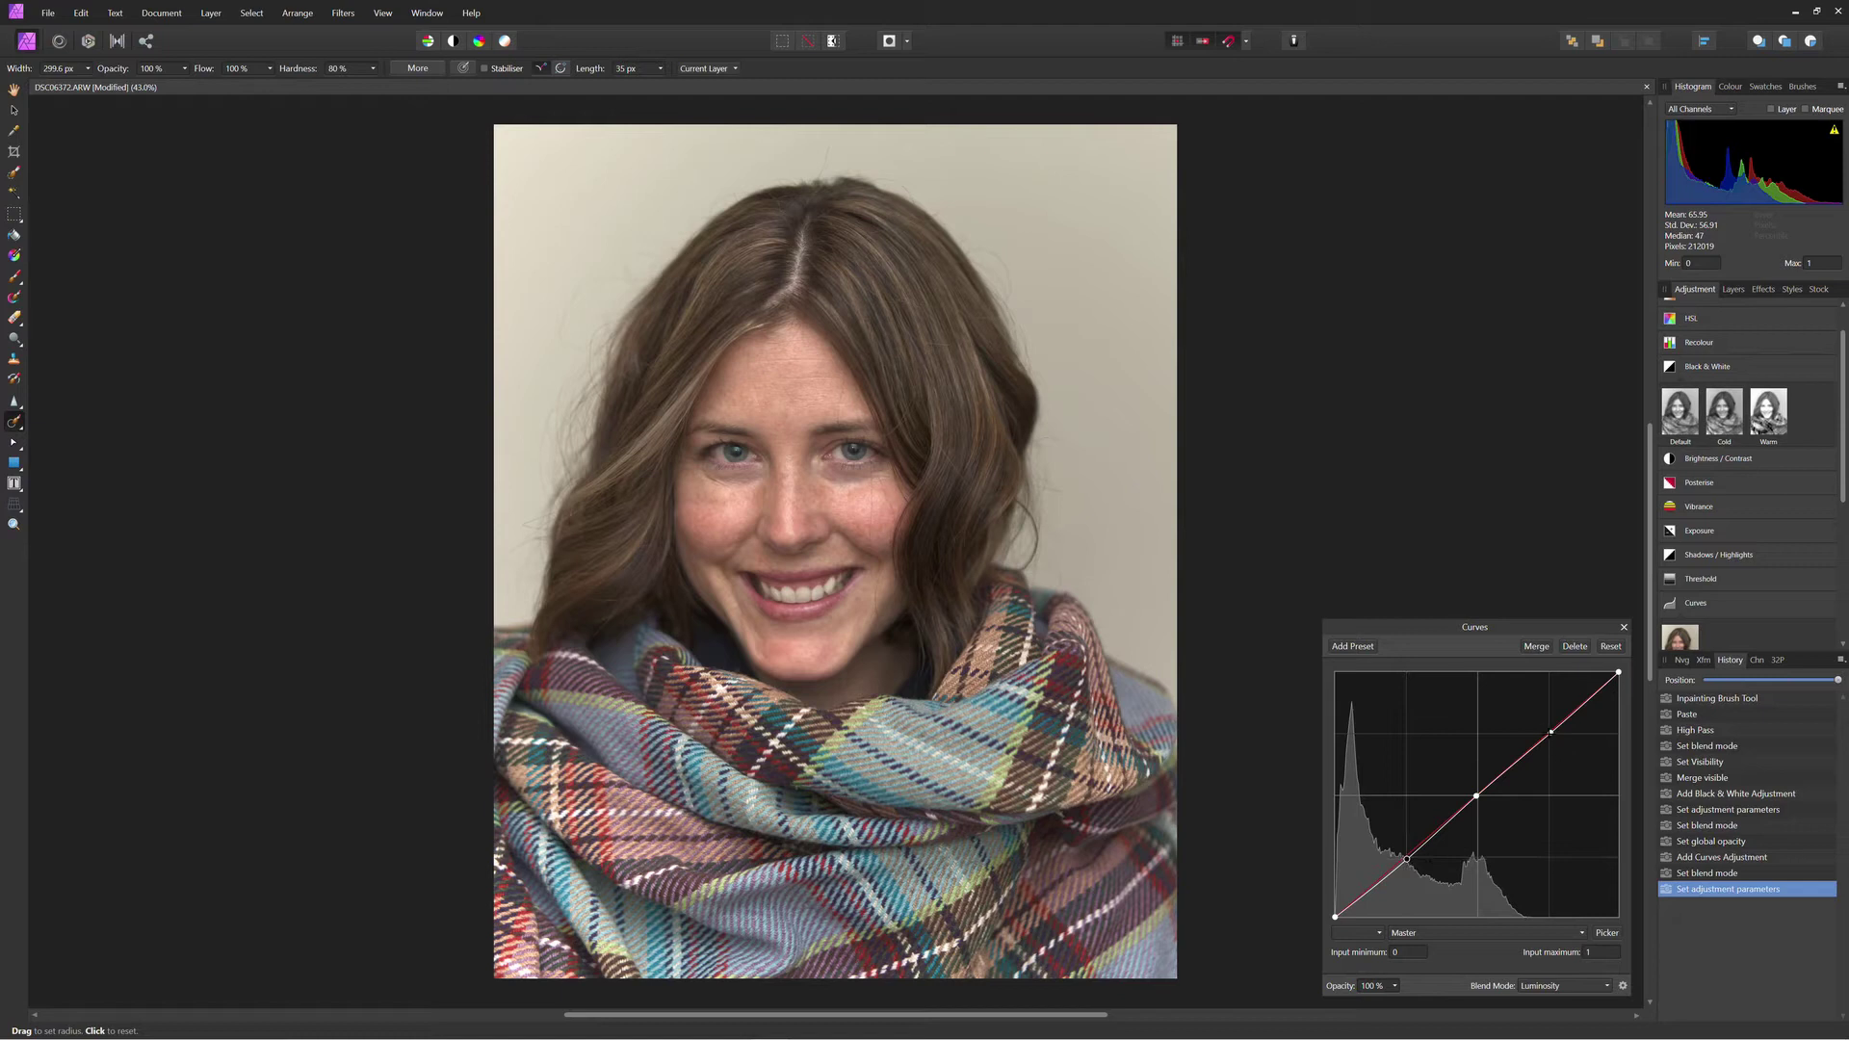
left_click_drag(1550, 732, 1550, 713)
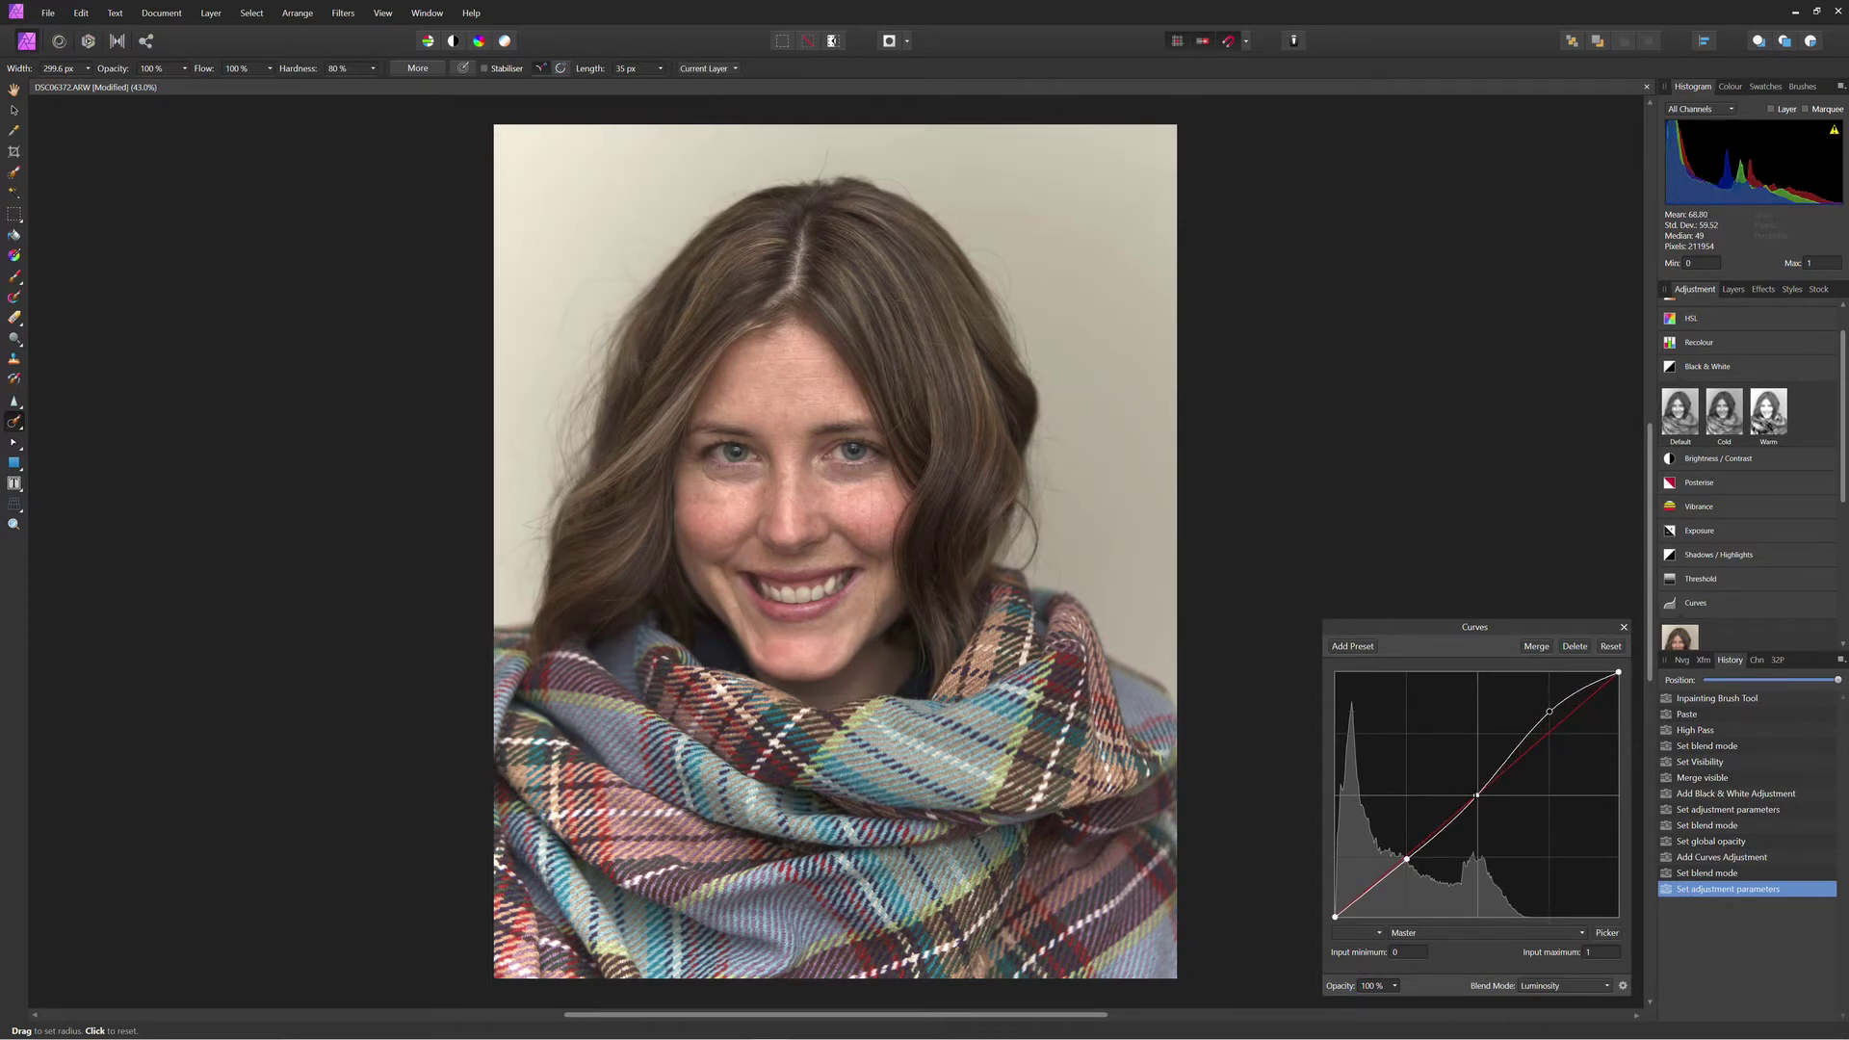
left_click_drag(1478, 797, 1480, 805)
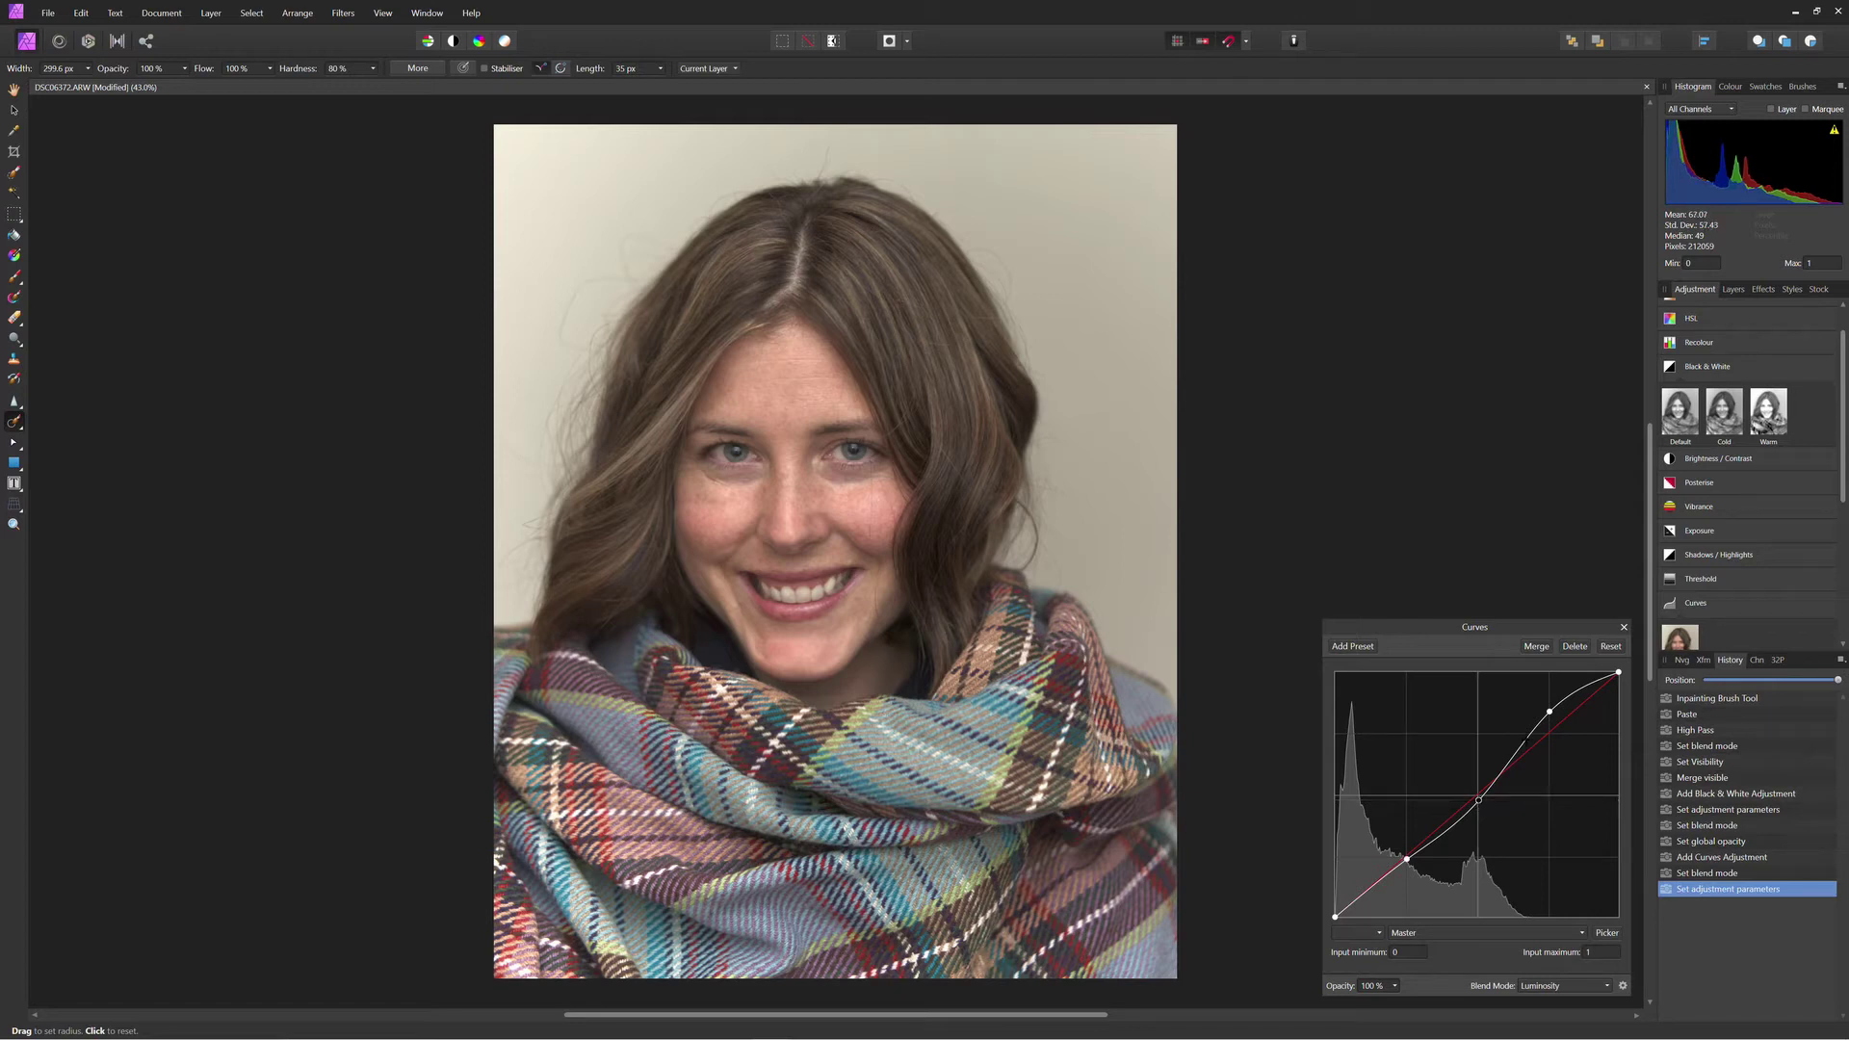
left_click(1624, 629)
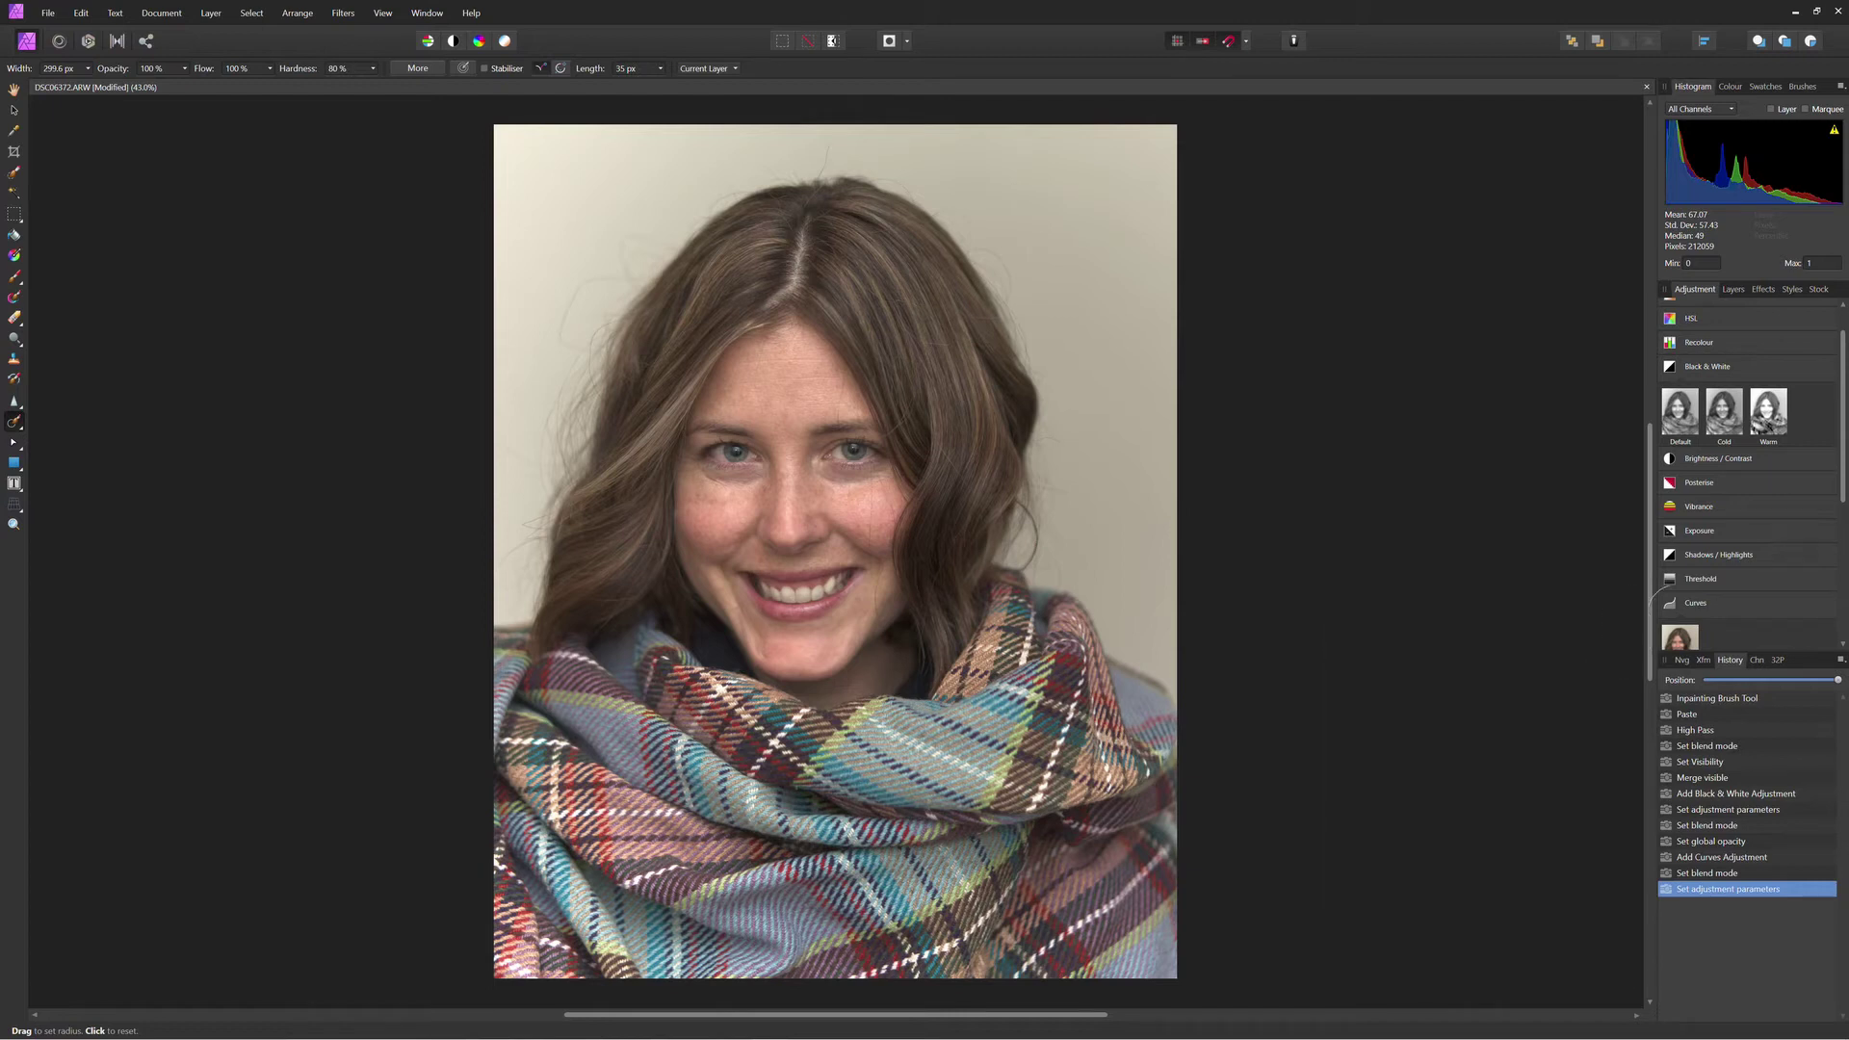
- Flatten the document and paste a copy of the portrait as a new top pixel layer
left_click(1733, 289)
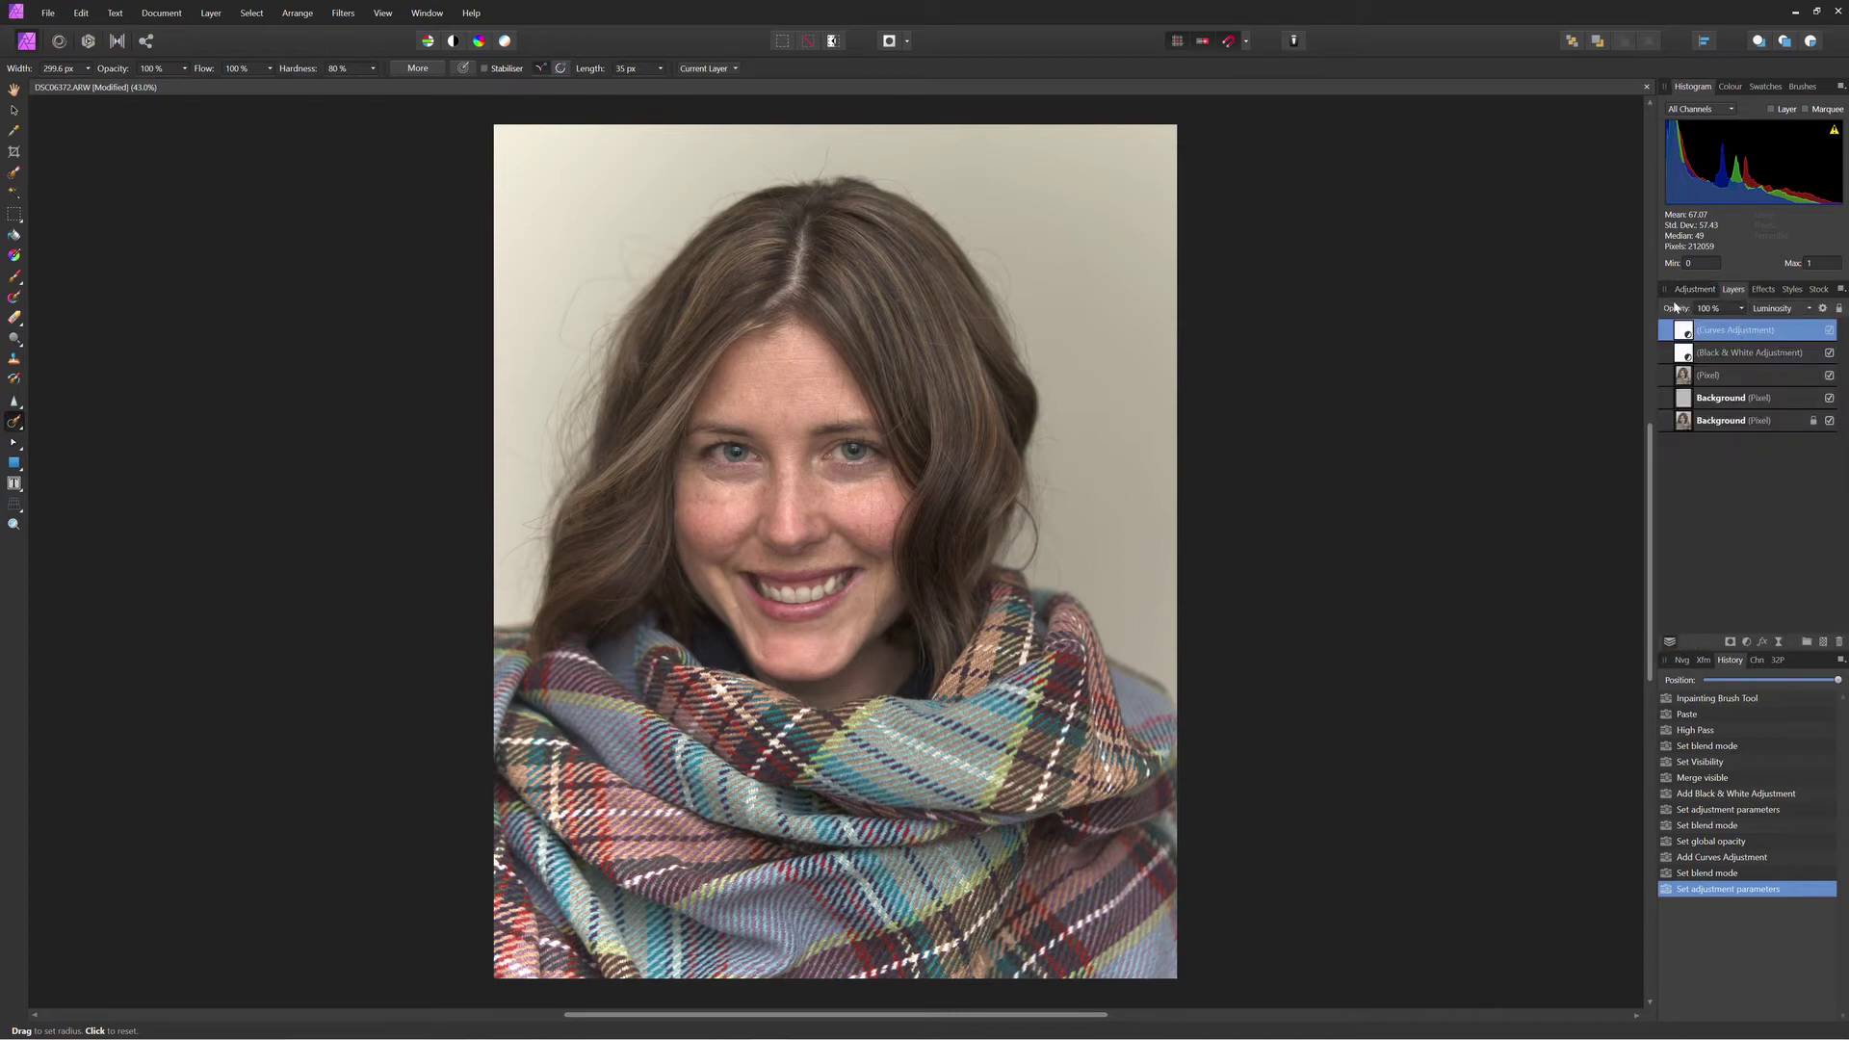
left_click(161, 12)
left_click(183, 287)
key("ctrl+v")
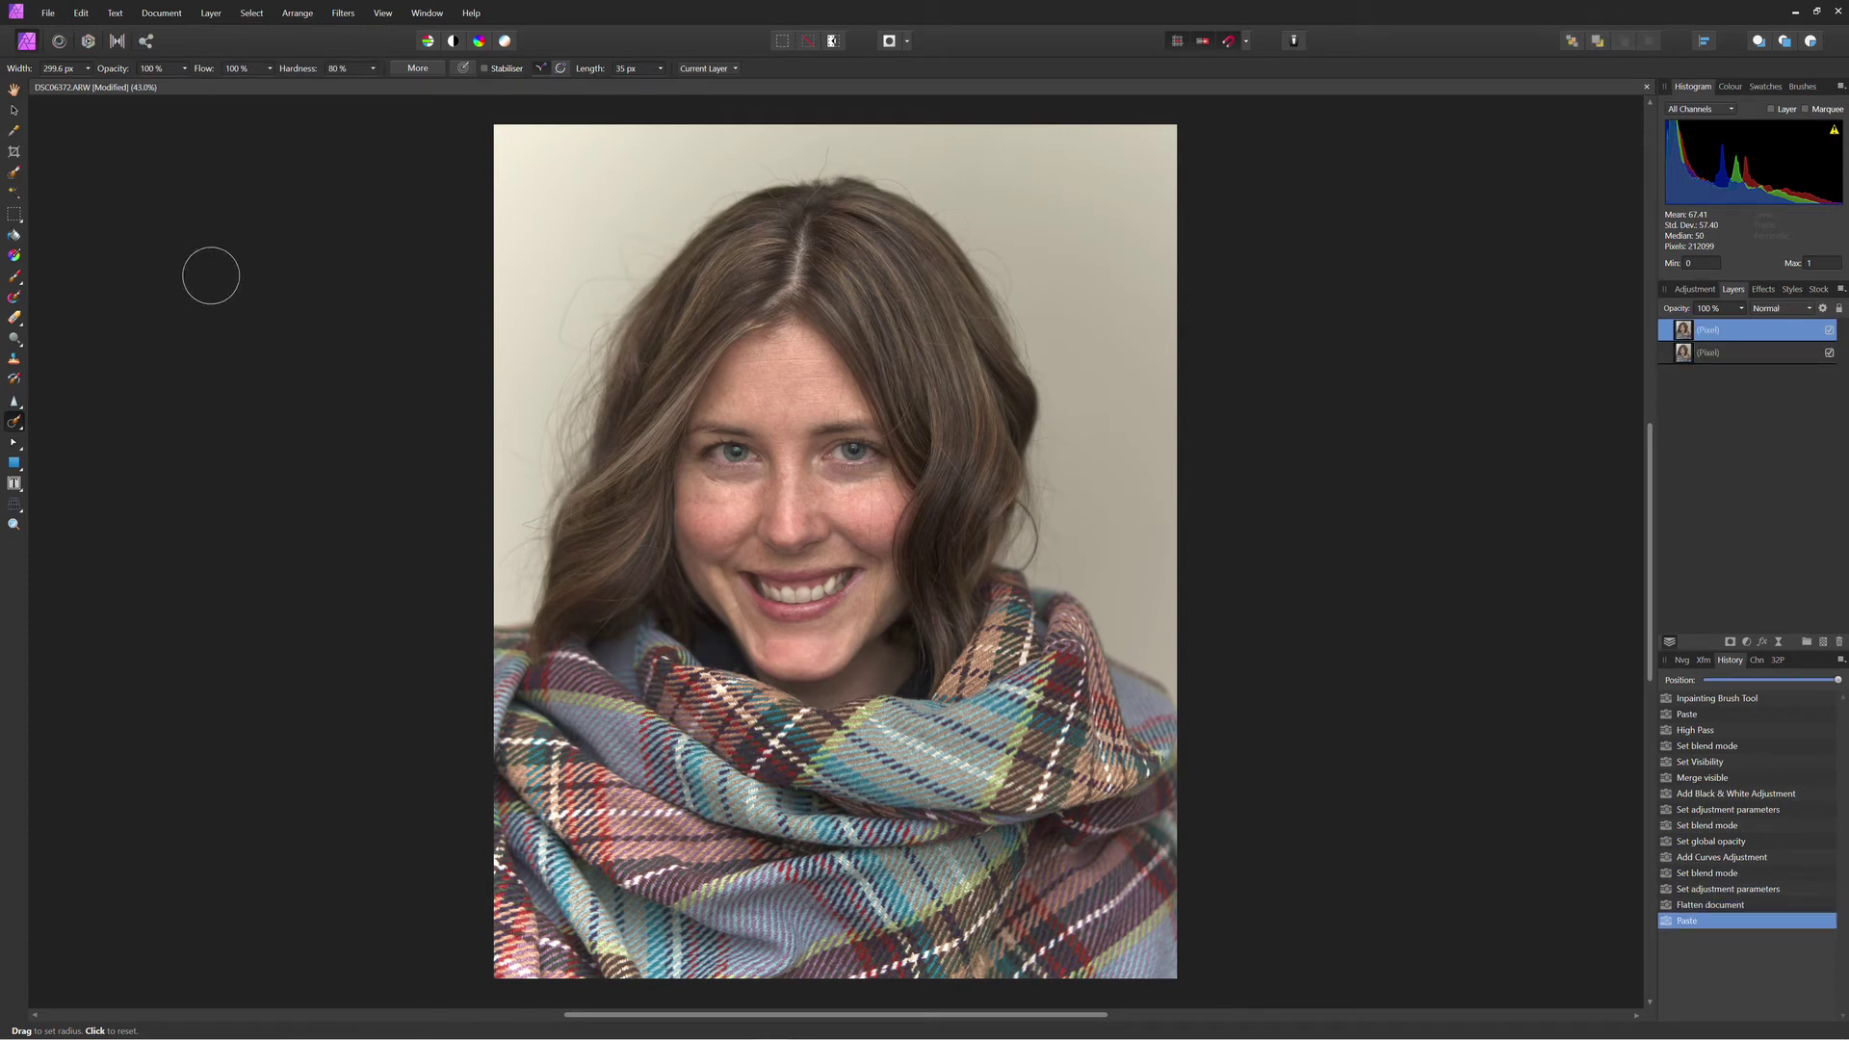
- Invert the top pixel layer and set its blend mode to Vivid Light
key("ctrl+i")
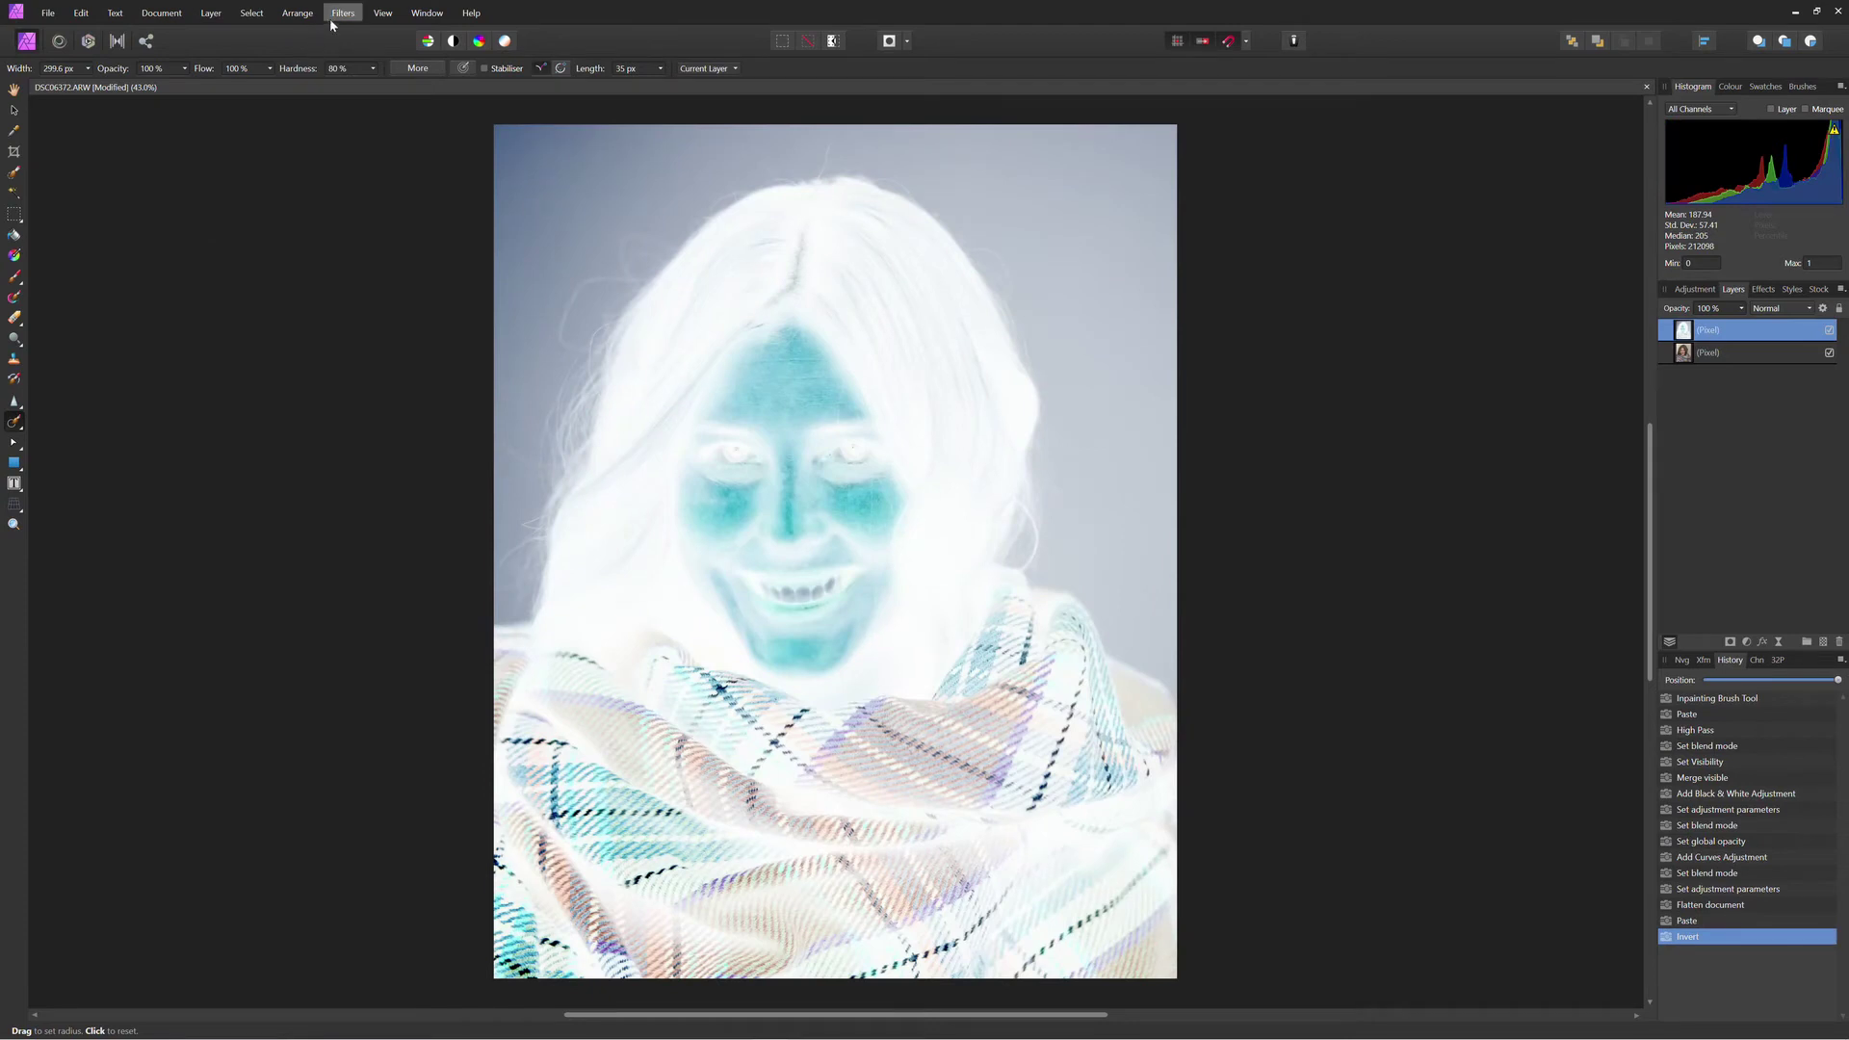
left_click(1781, 309)
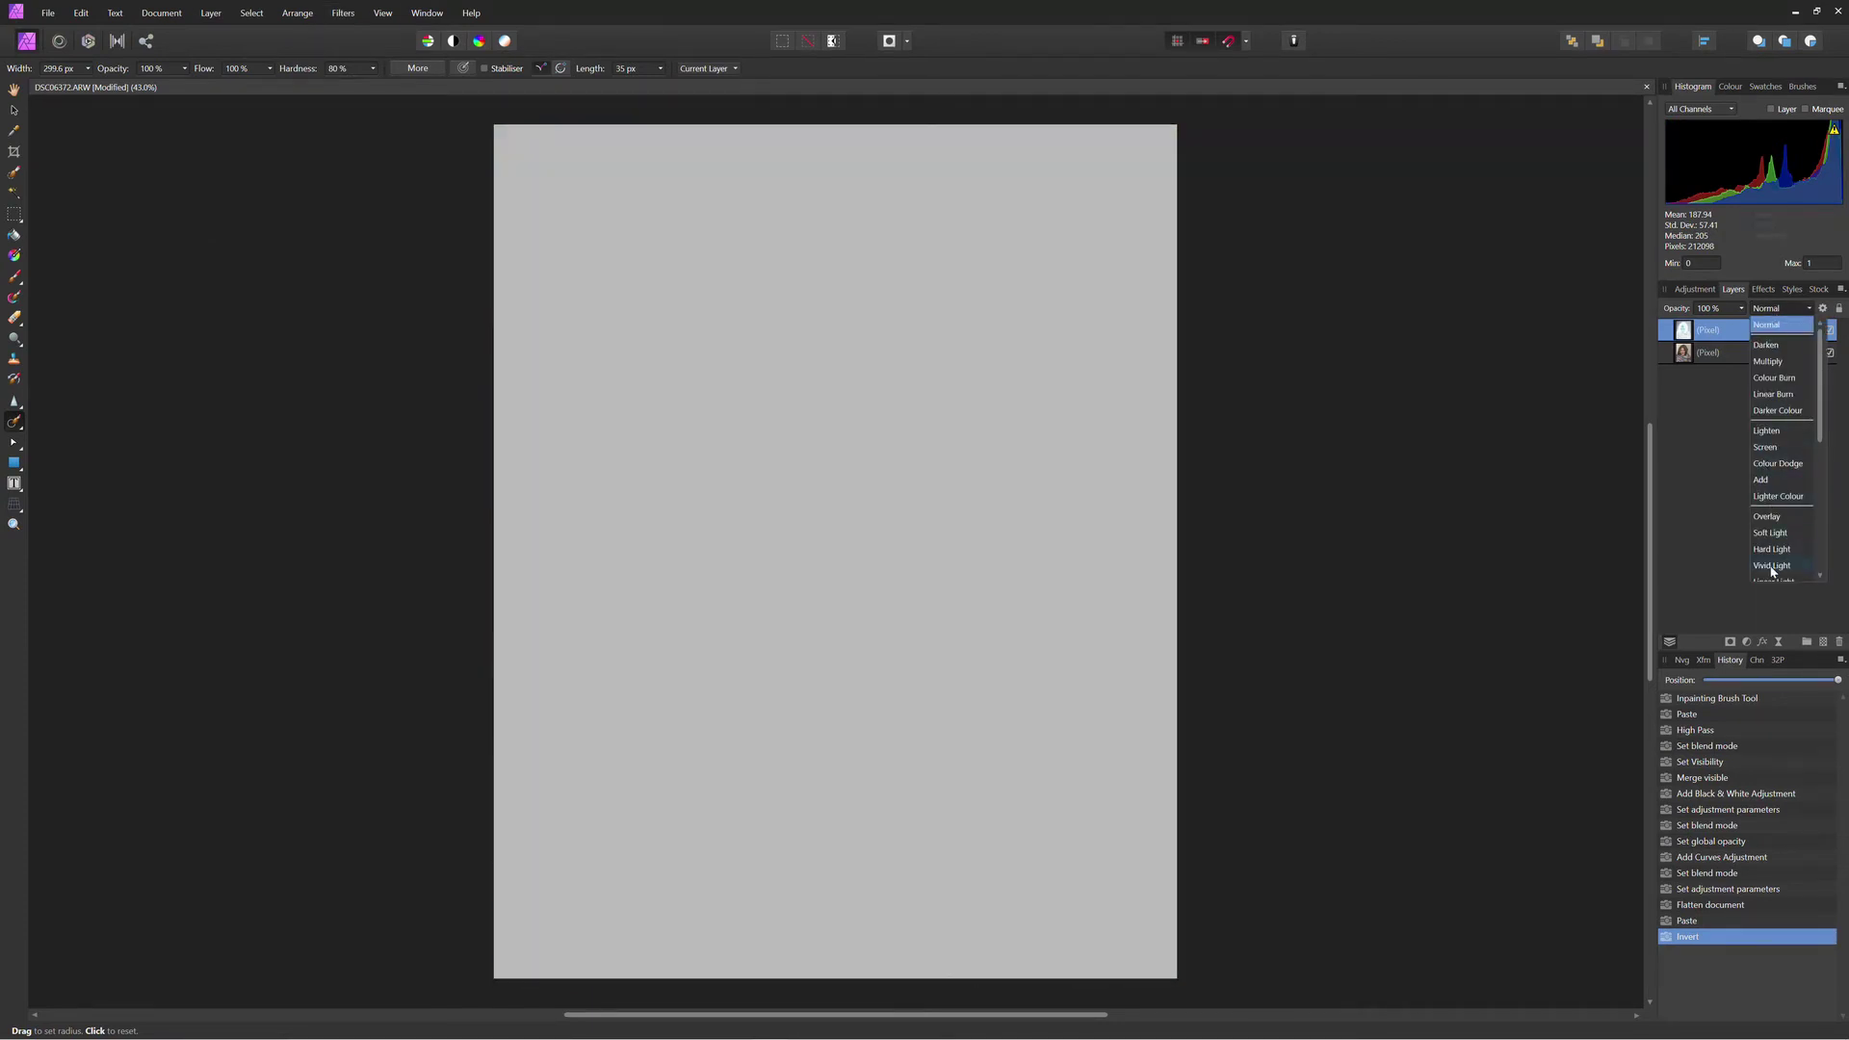
left_click(1771, 565)
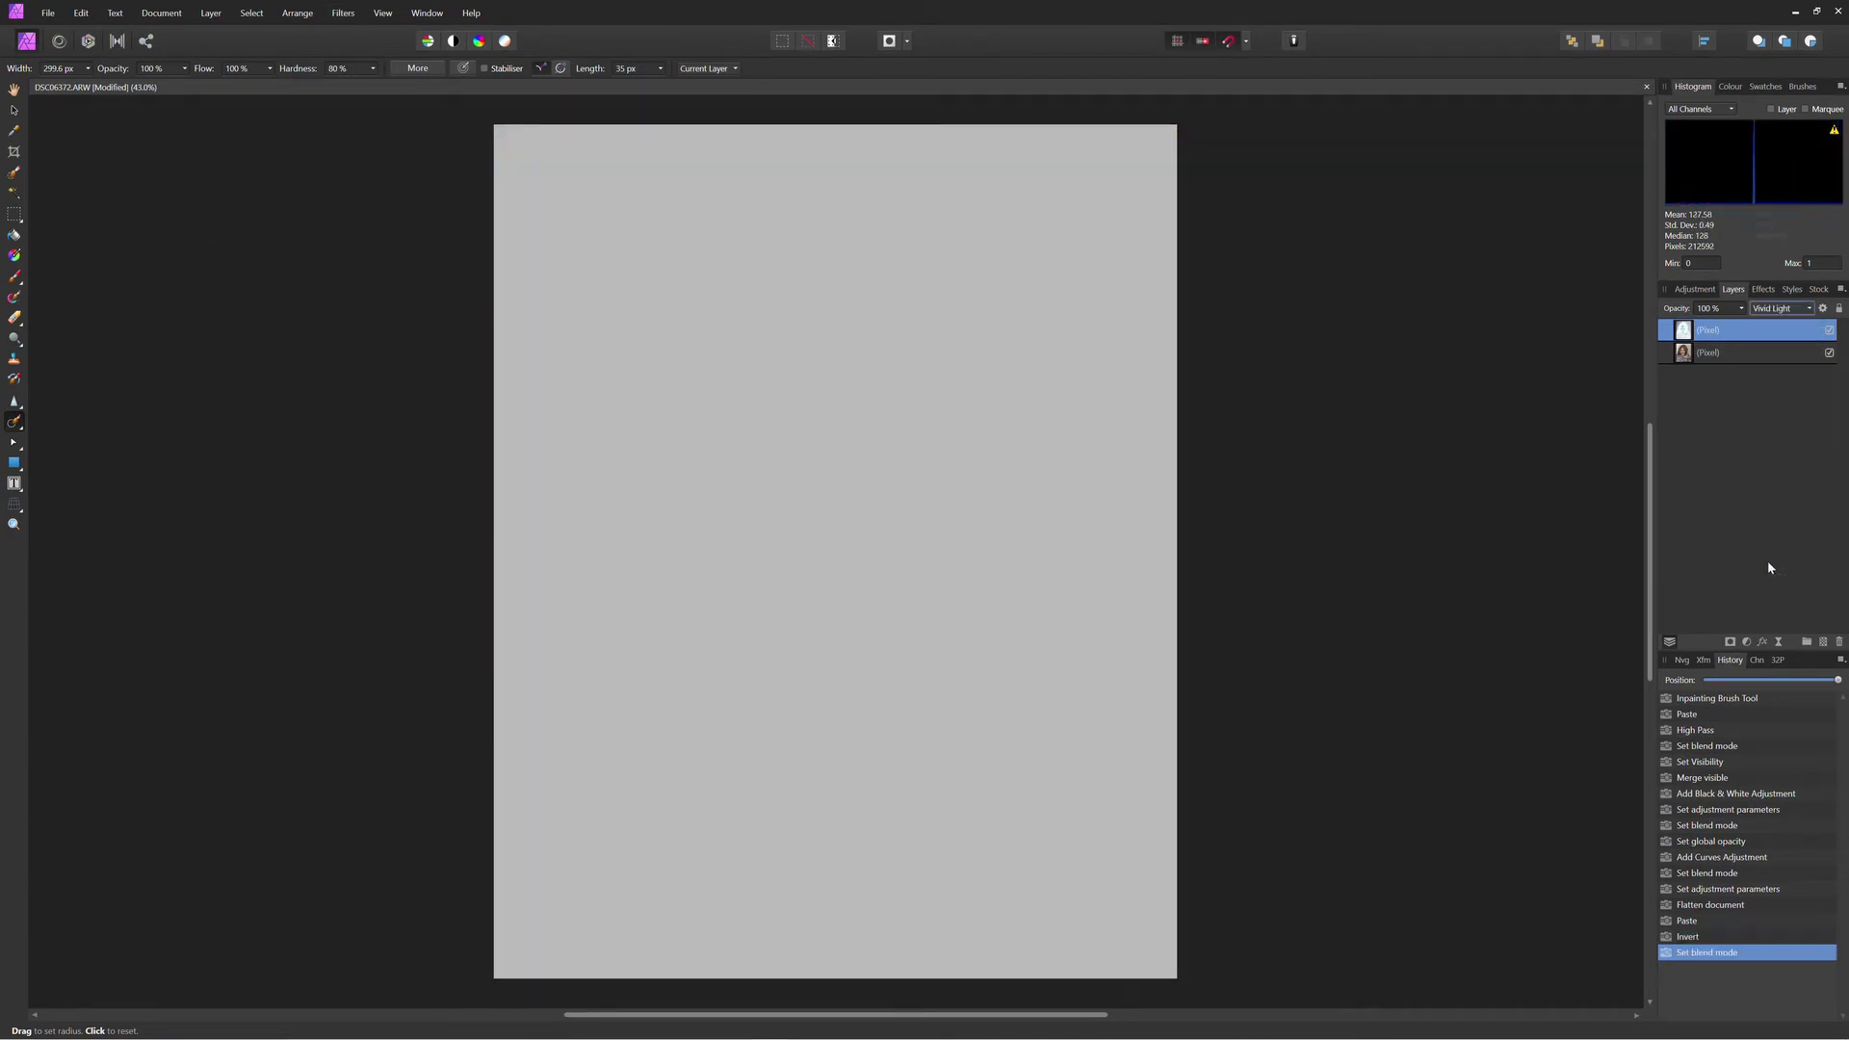
- Apply a High Pass filter with a large radius to the inverted top layer
left_click(344, 13)
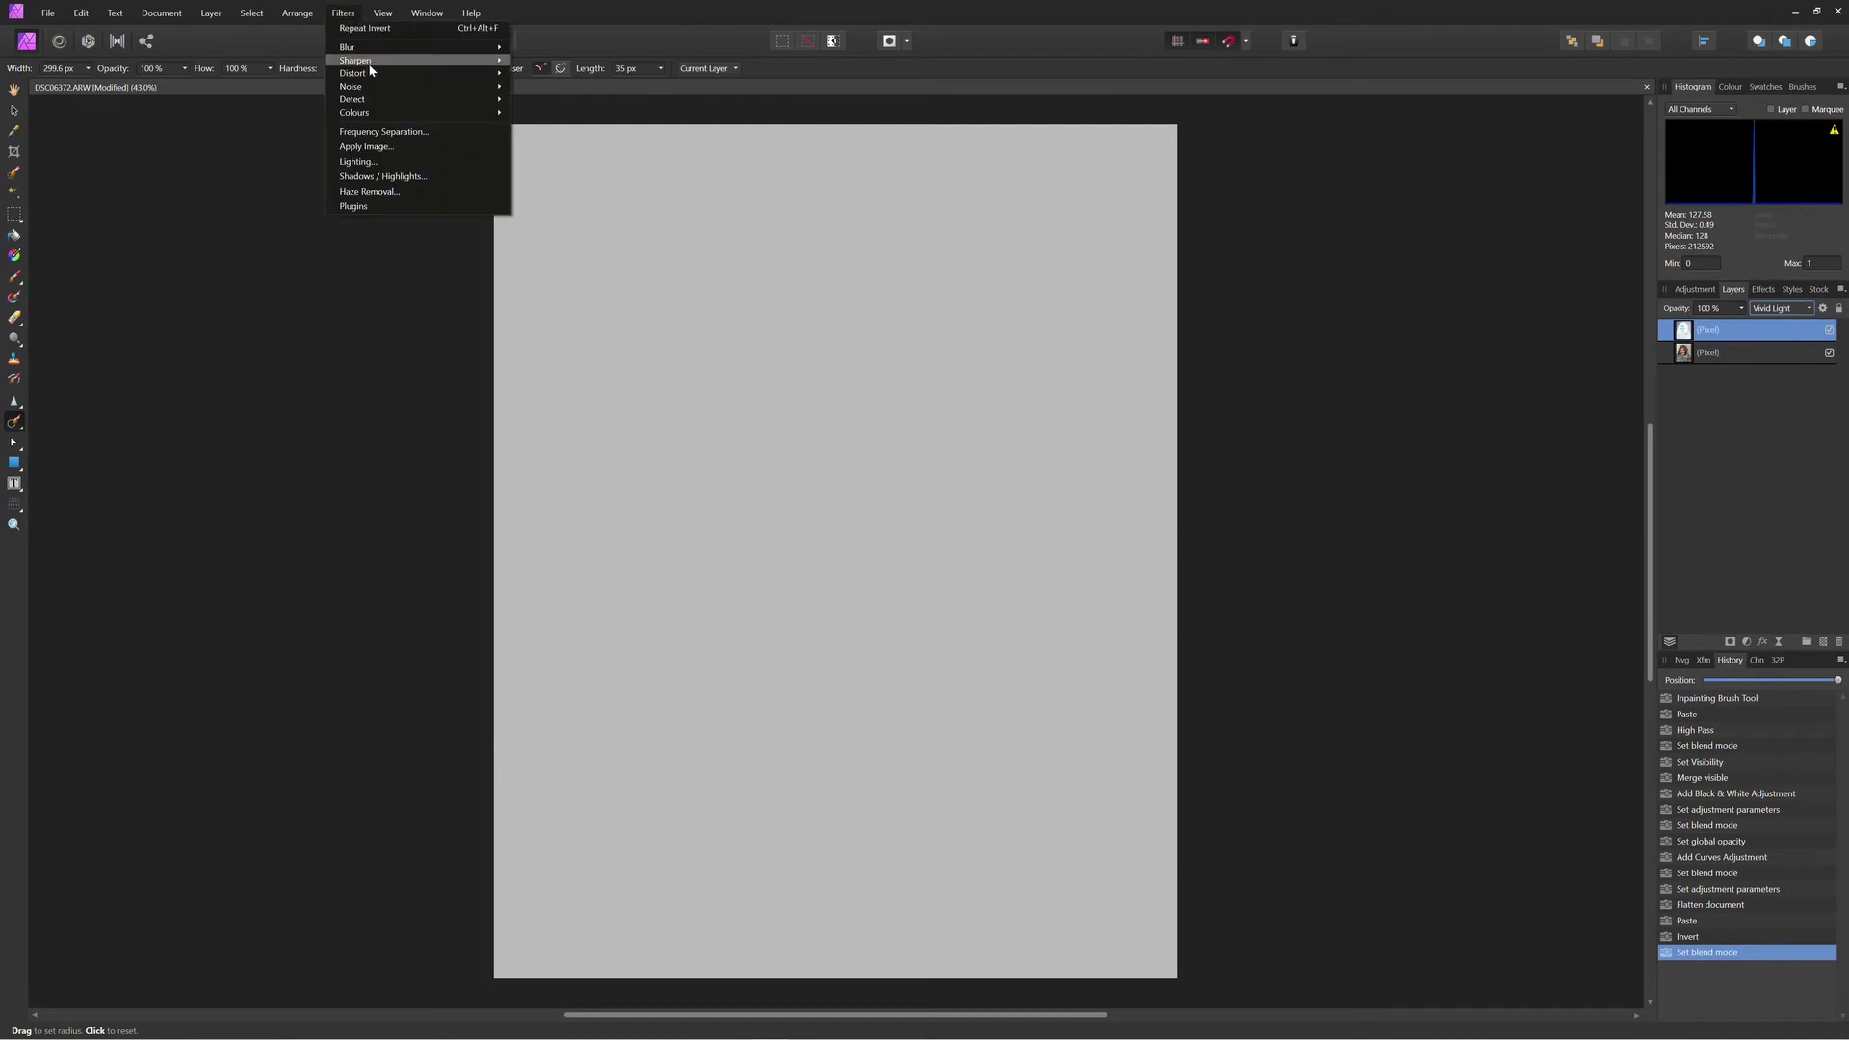
mouse_move(374, 66)
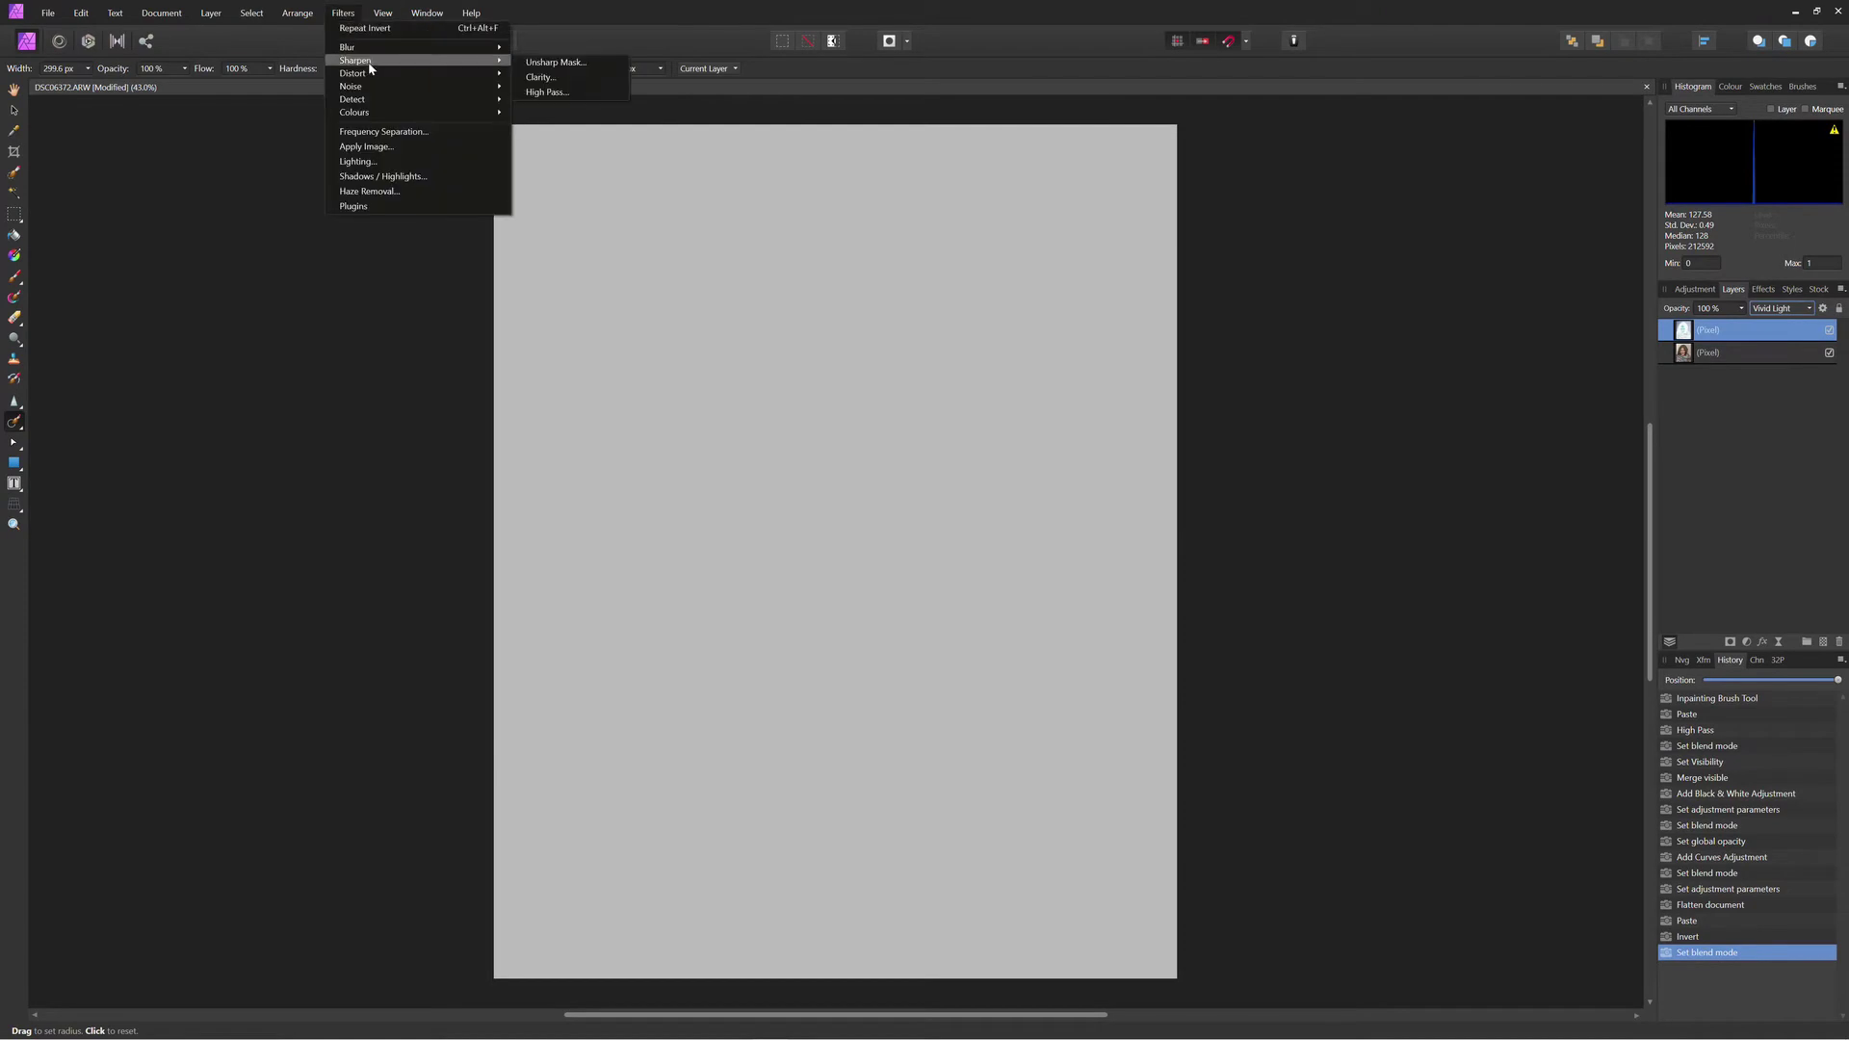
left_click(546, 93)
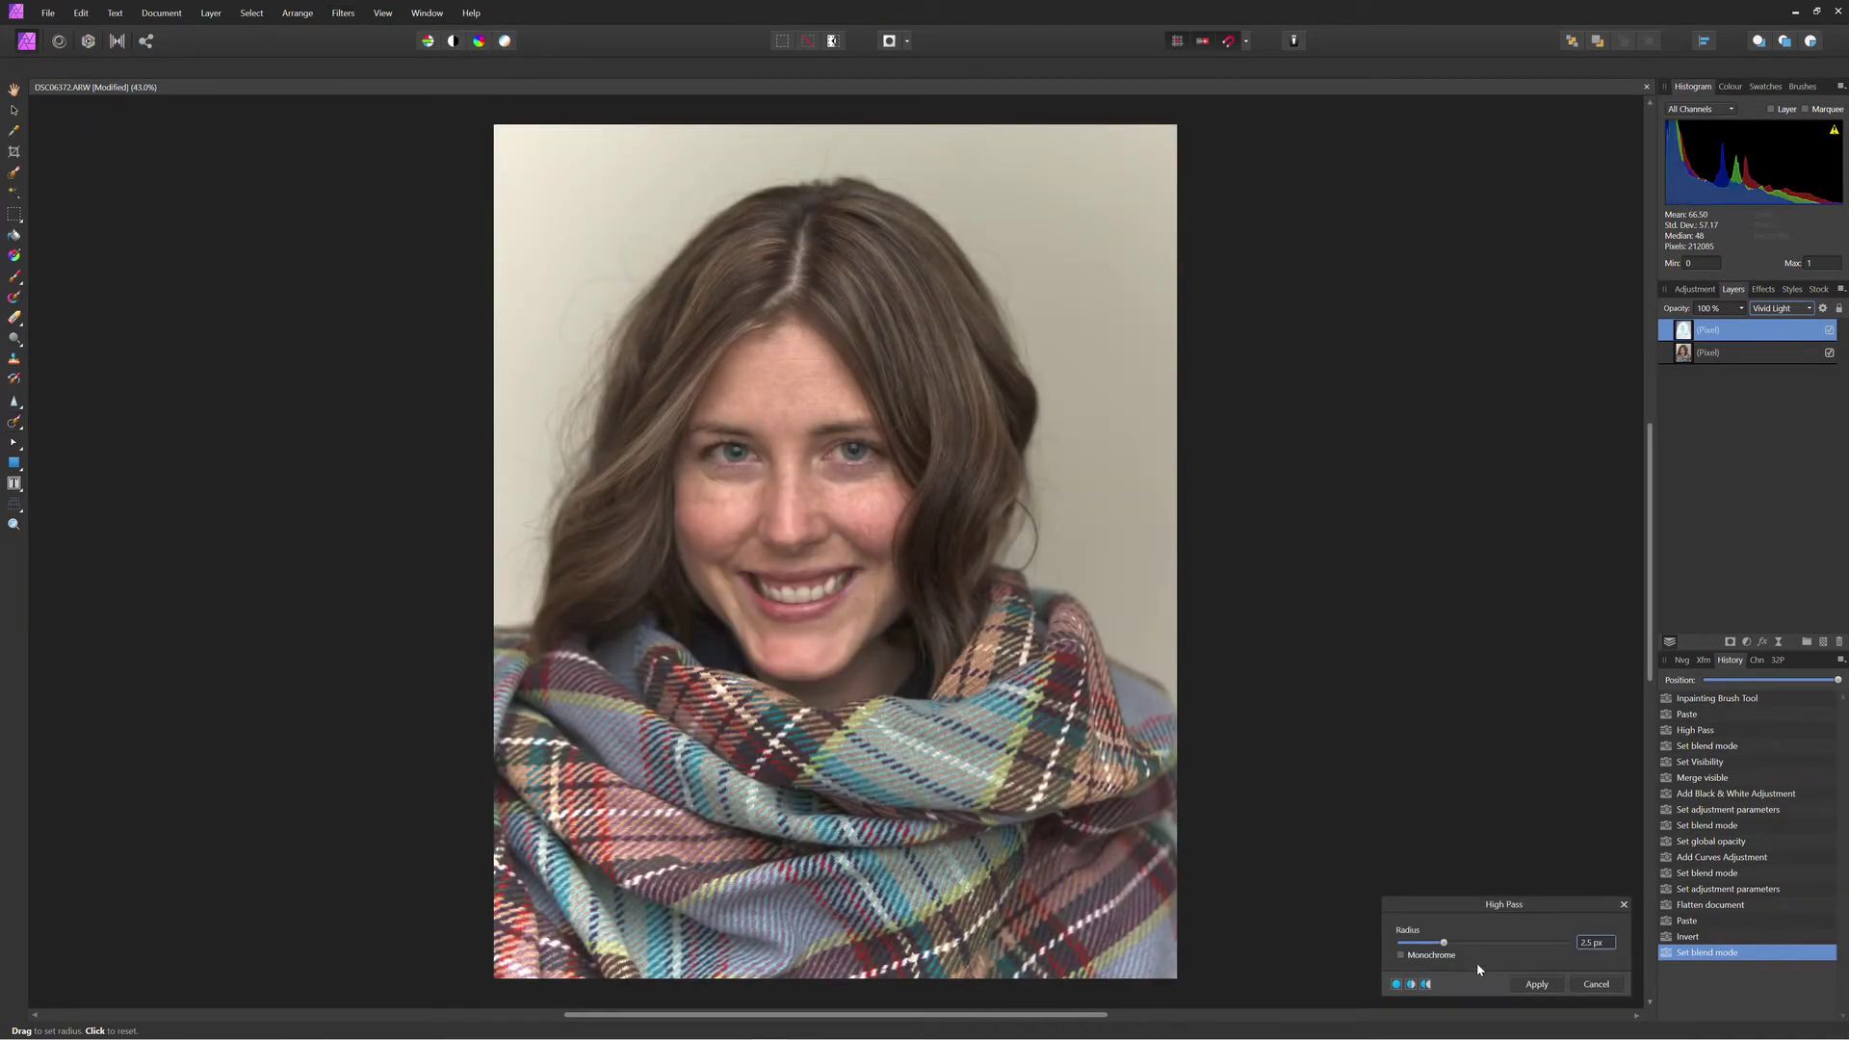
left_click_drag(1446, 947, 1560, 948)
left_click(1548, 984)
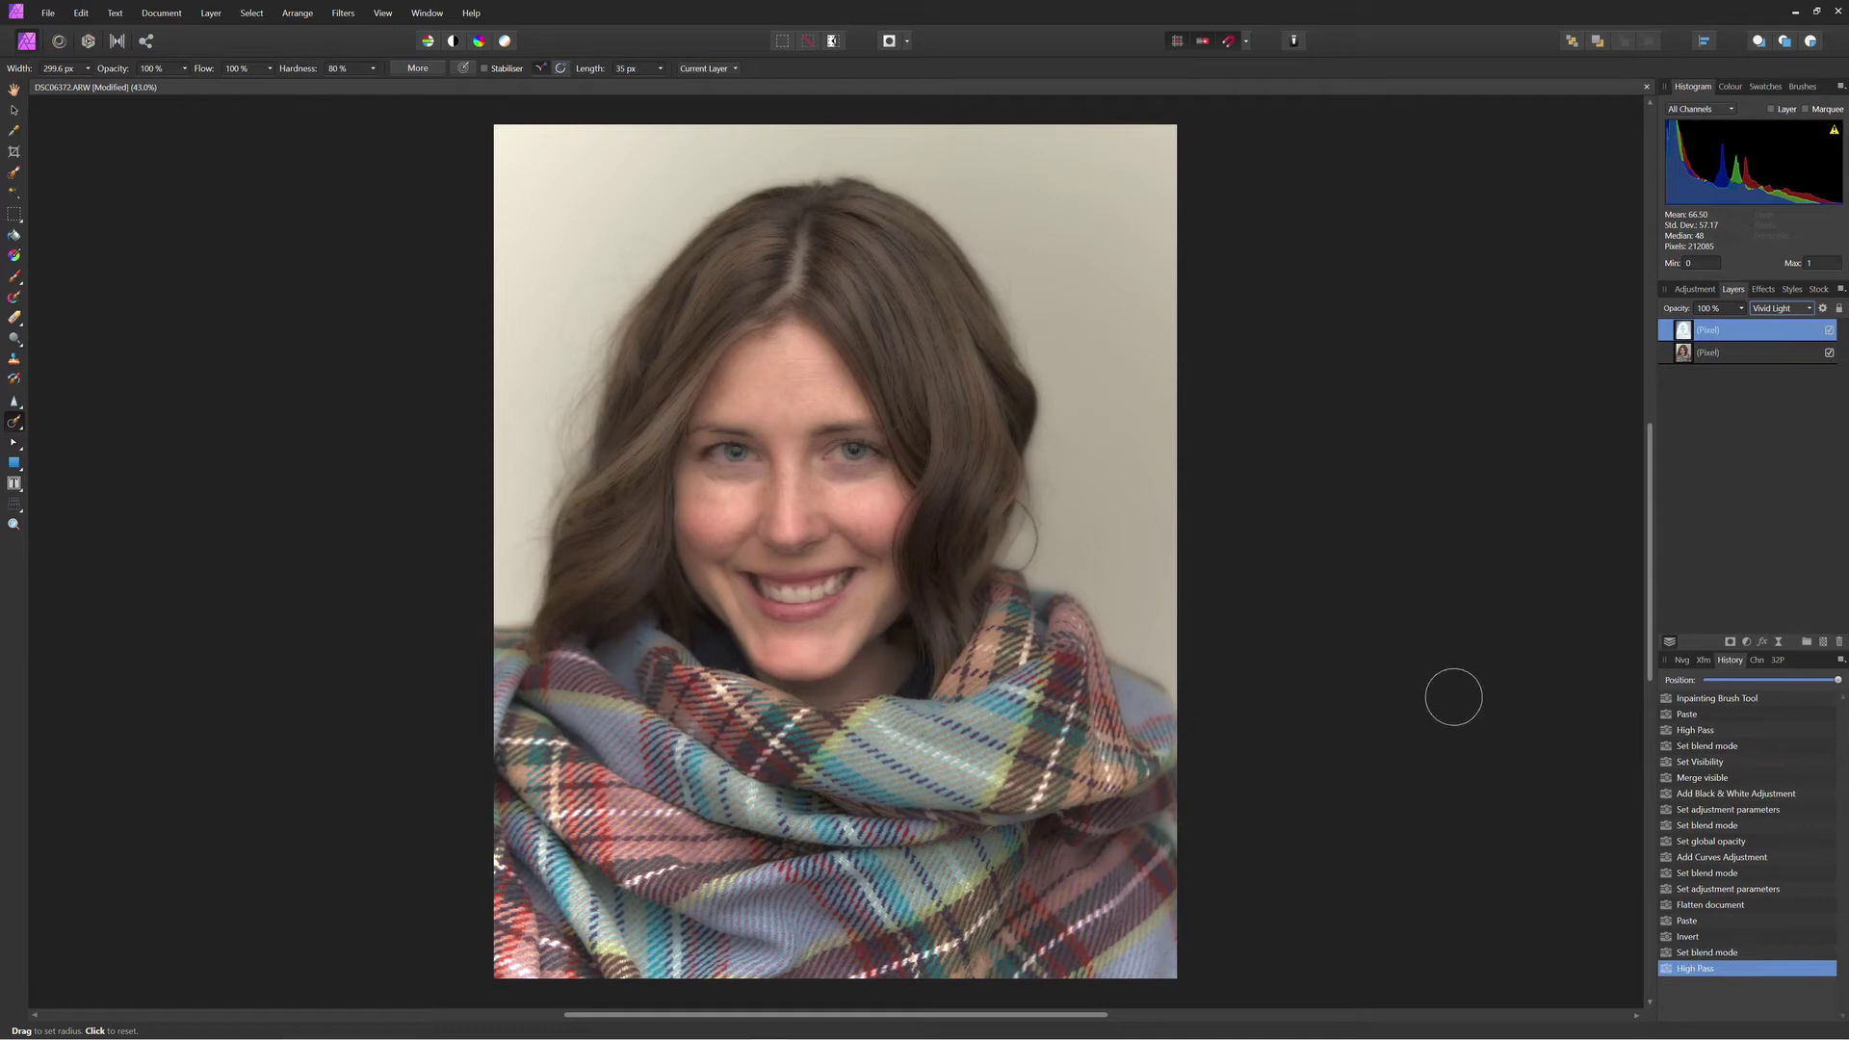
- Apply a Gaussian Blur with a radius slightly above 1 px to the top layer, judging the skin detail up close
left_click(343, 12)
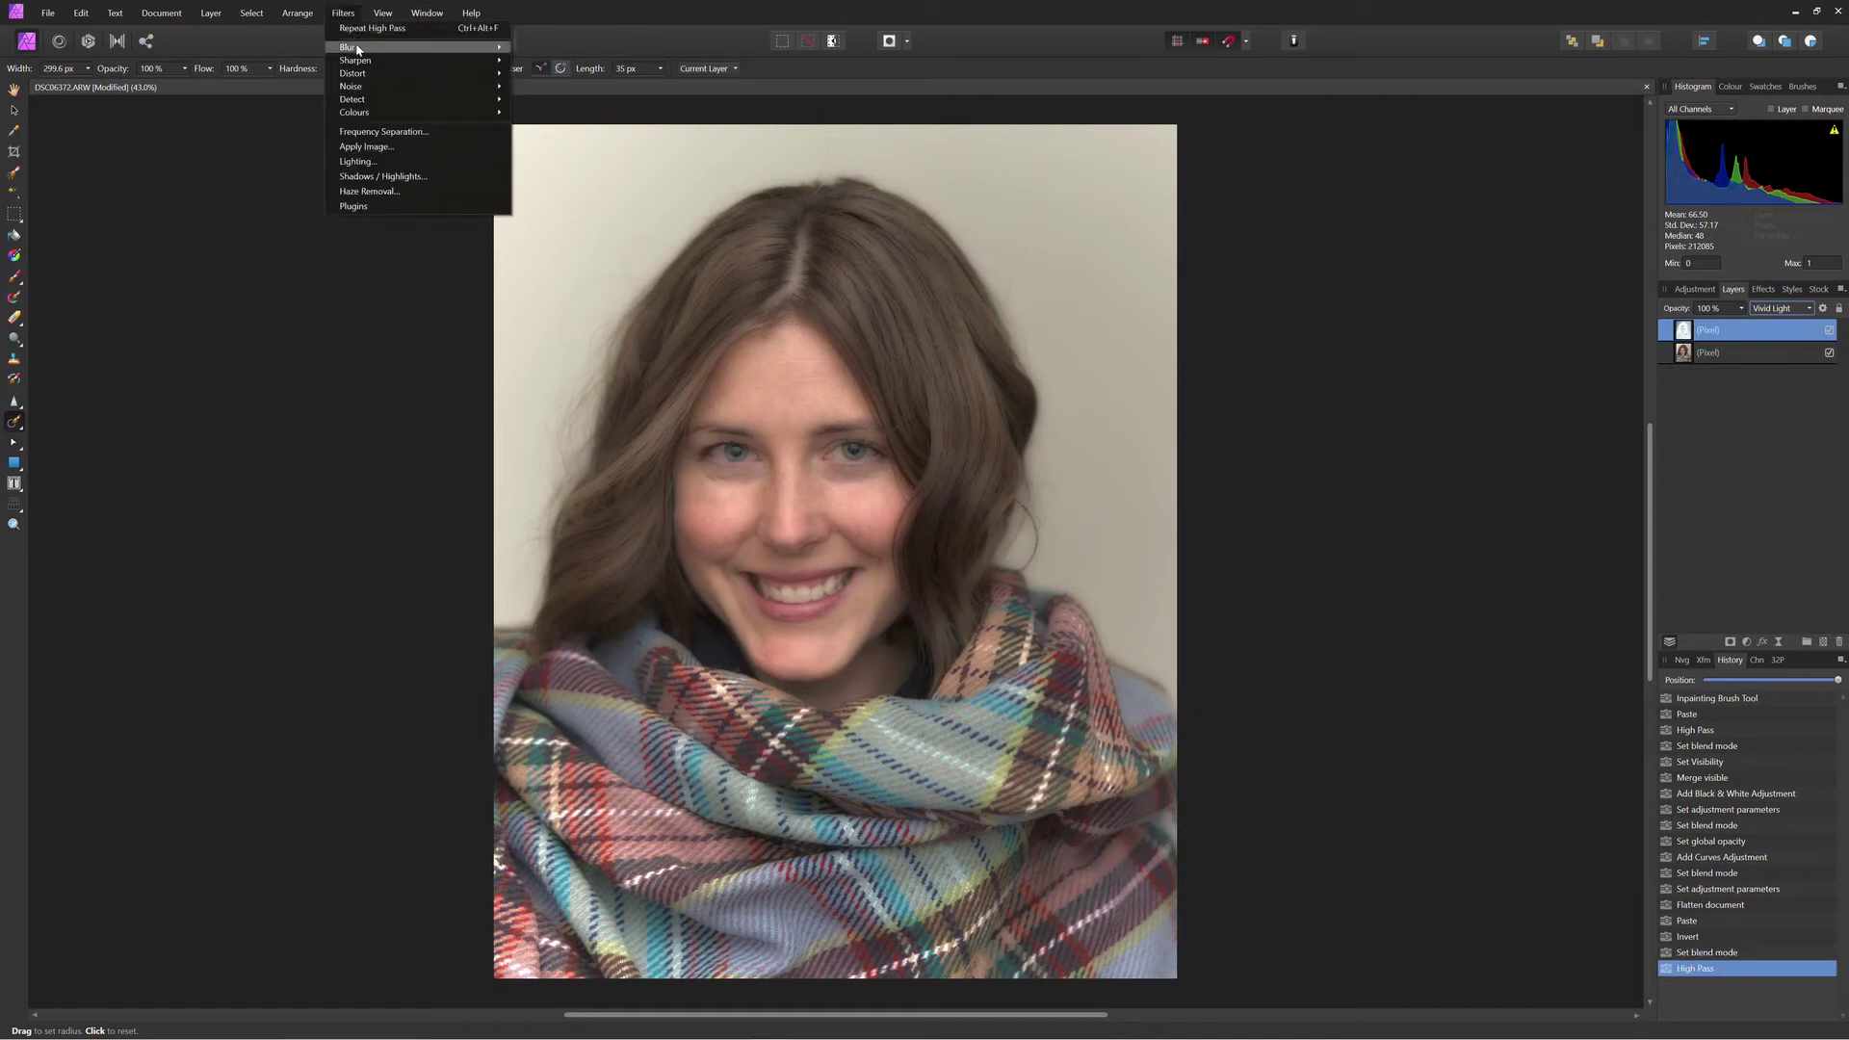
mouse_move(358, 48)
left_click(557, 66)
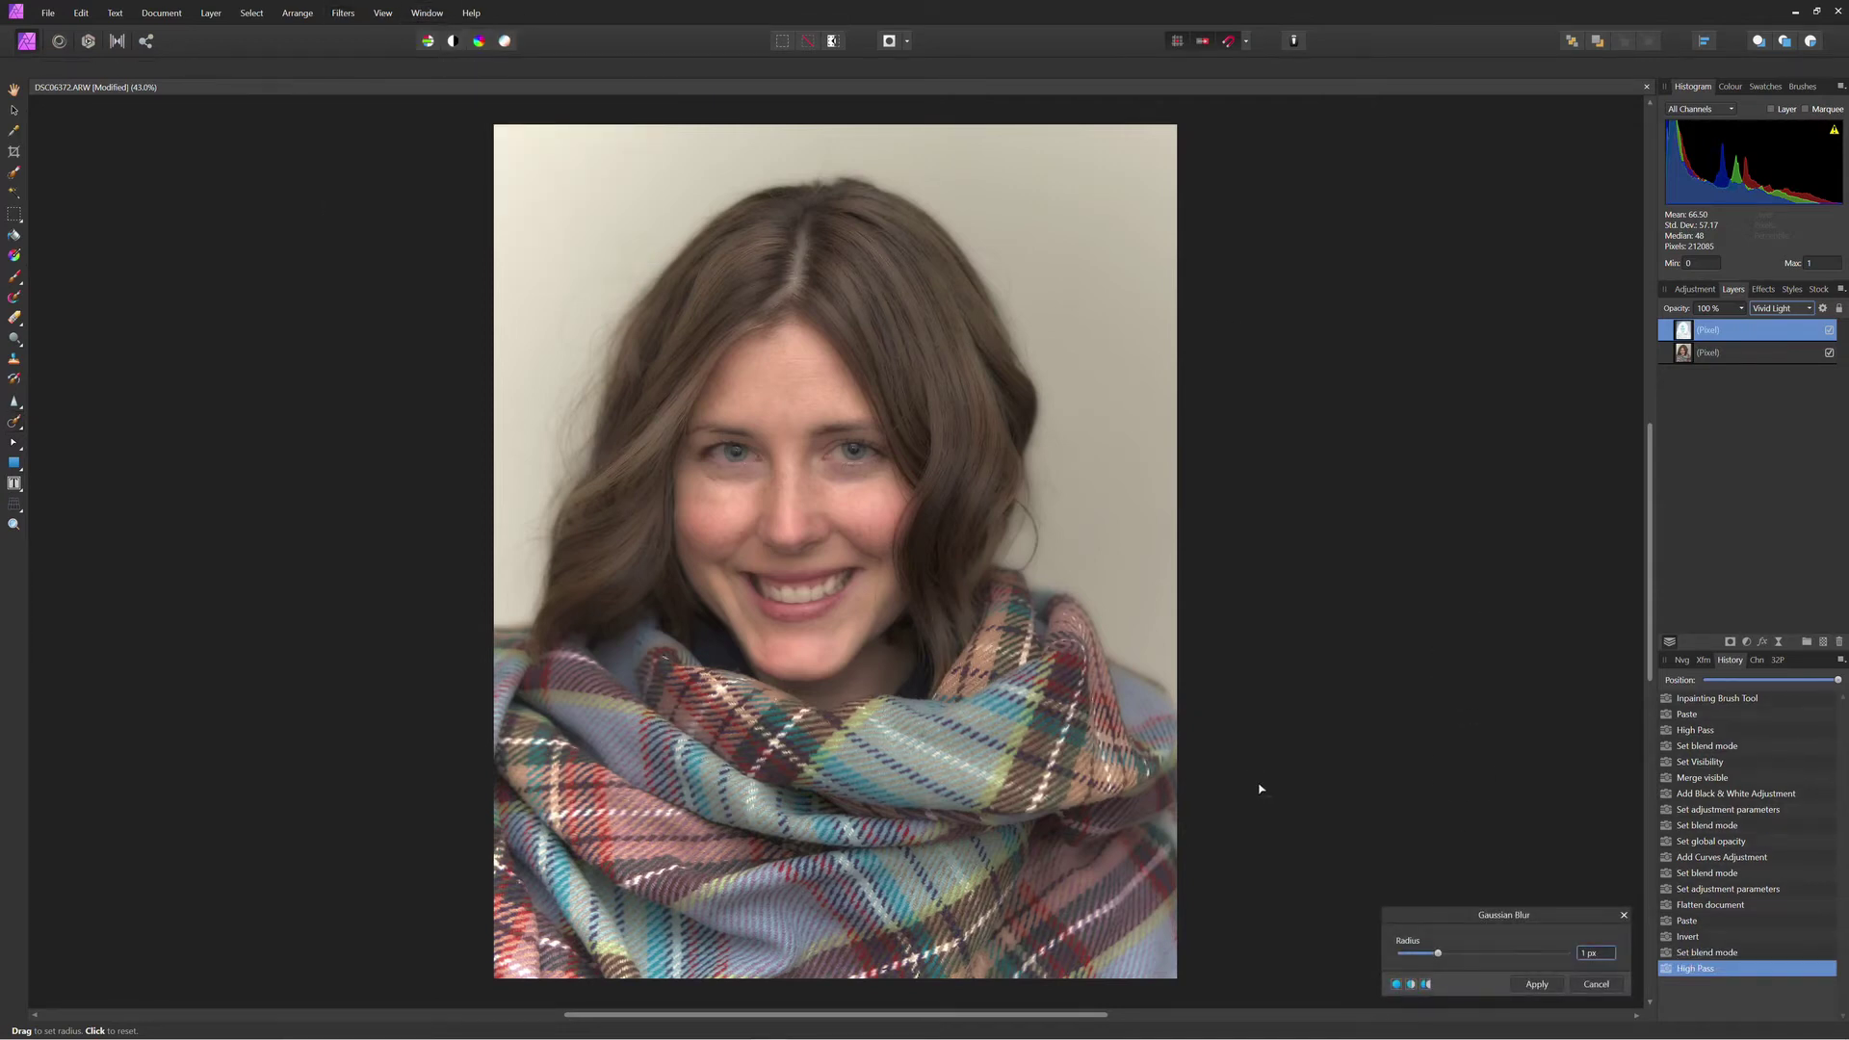
scroll(866, 474, "up", 5)
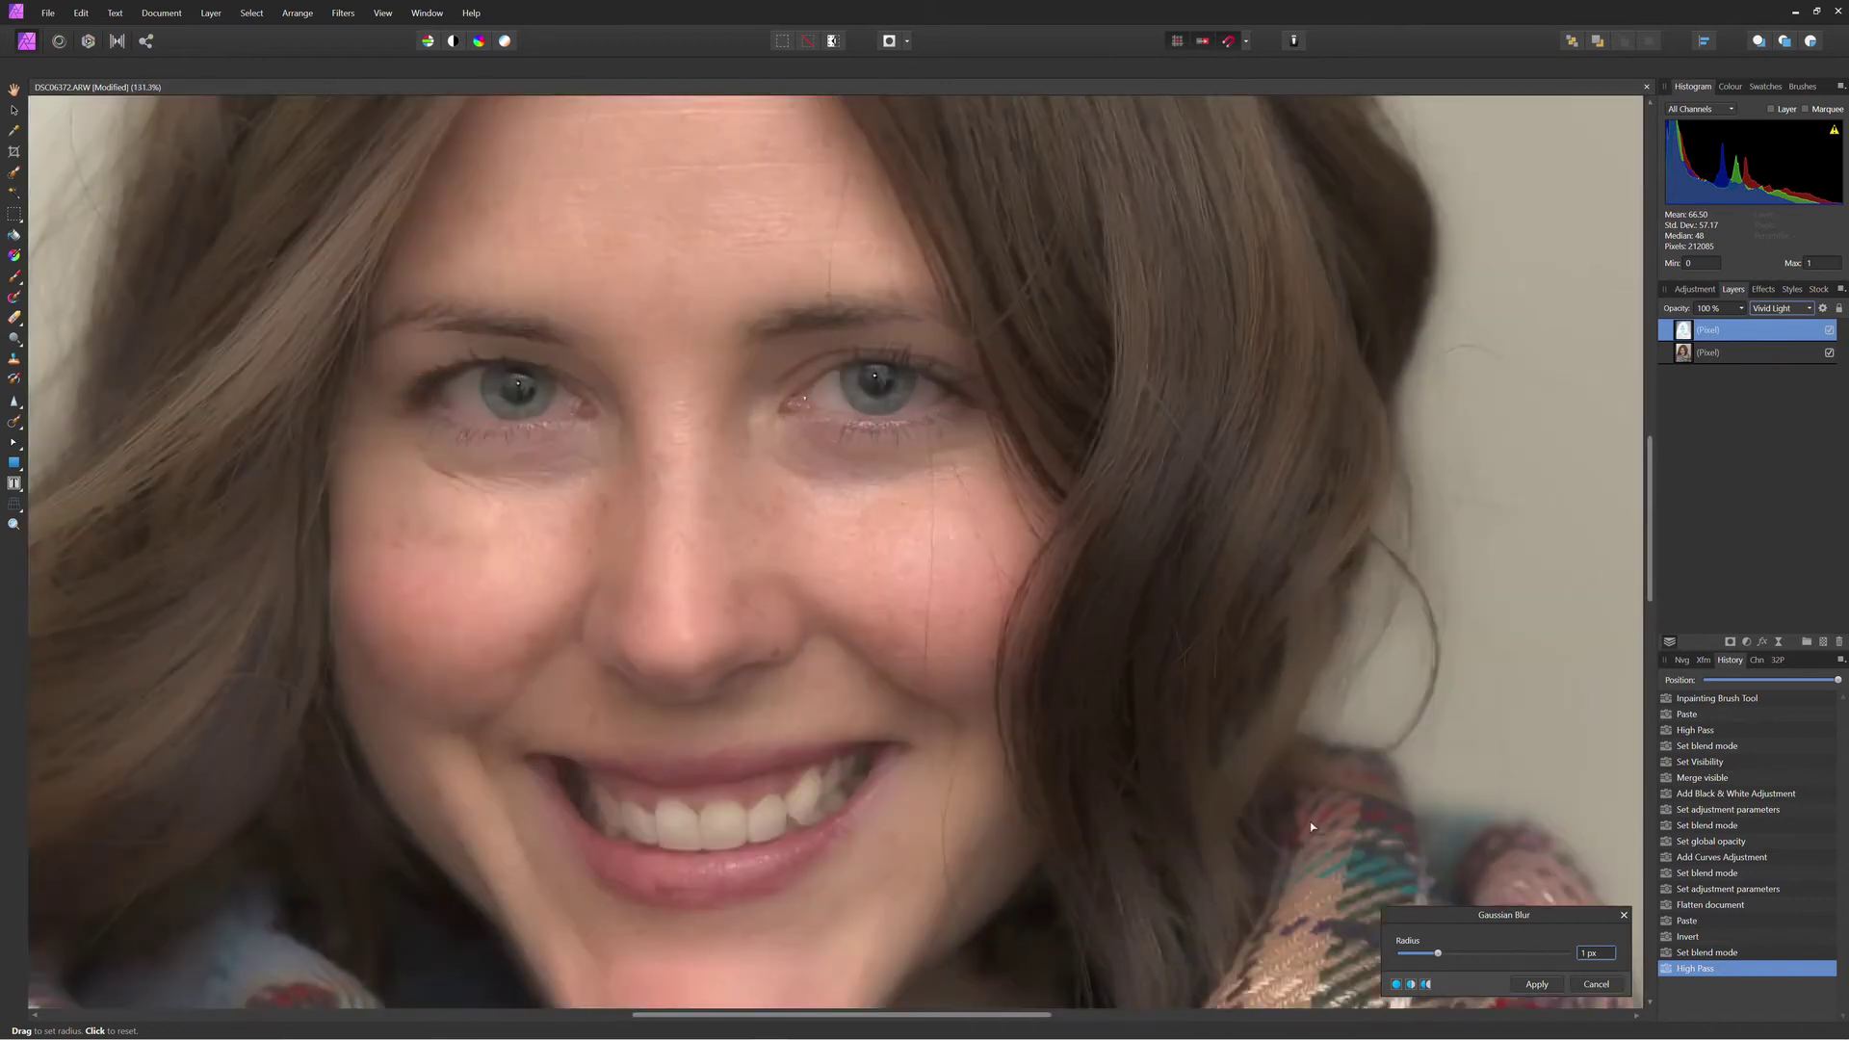
left_click_drag(1442, 951, 1443, 954)
left_click_drag(1445, 958, 1447, 959)
left_click(1538, 984)
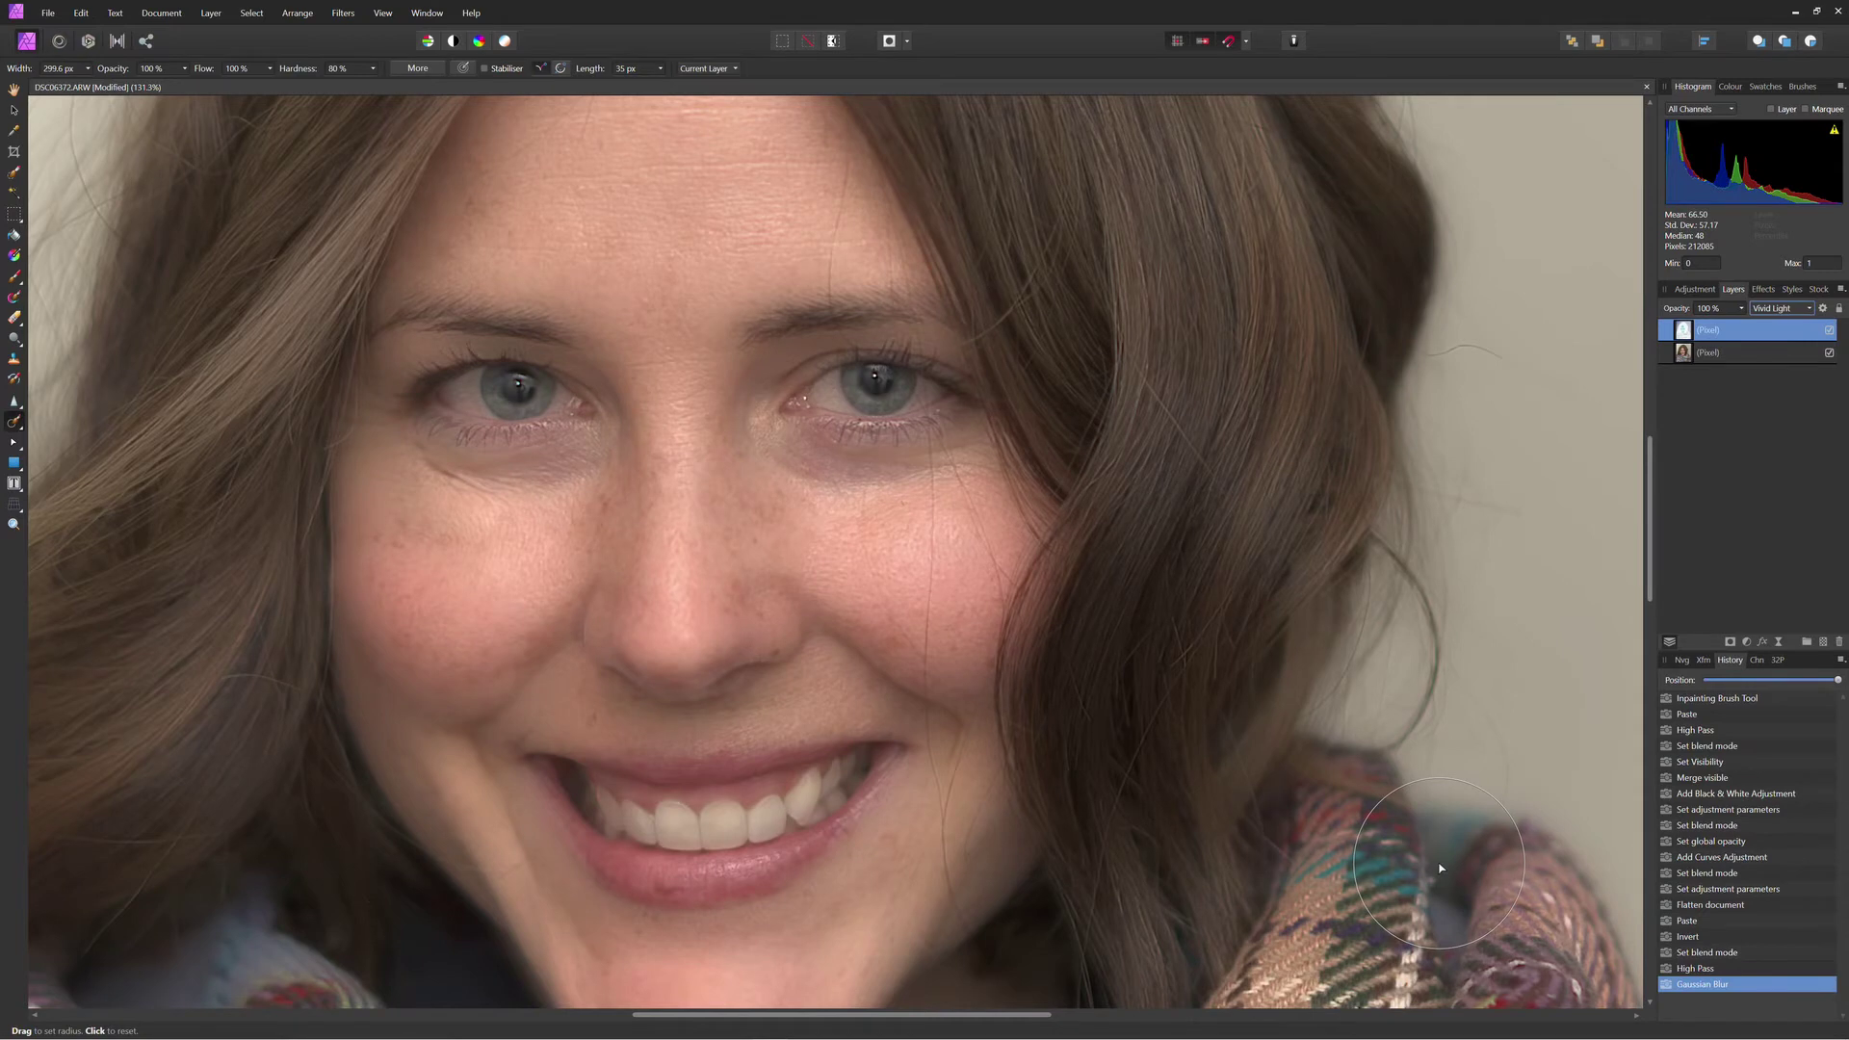
- Add a mask to the blurred top layer and invert the mask to hide the skin smoothing
key("ctrl+0")
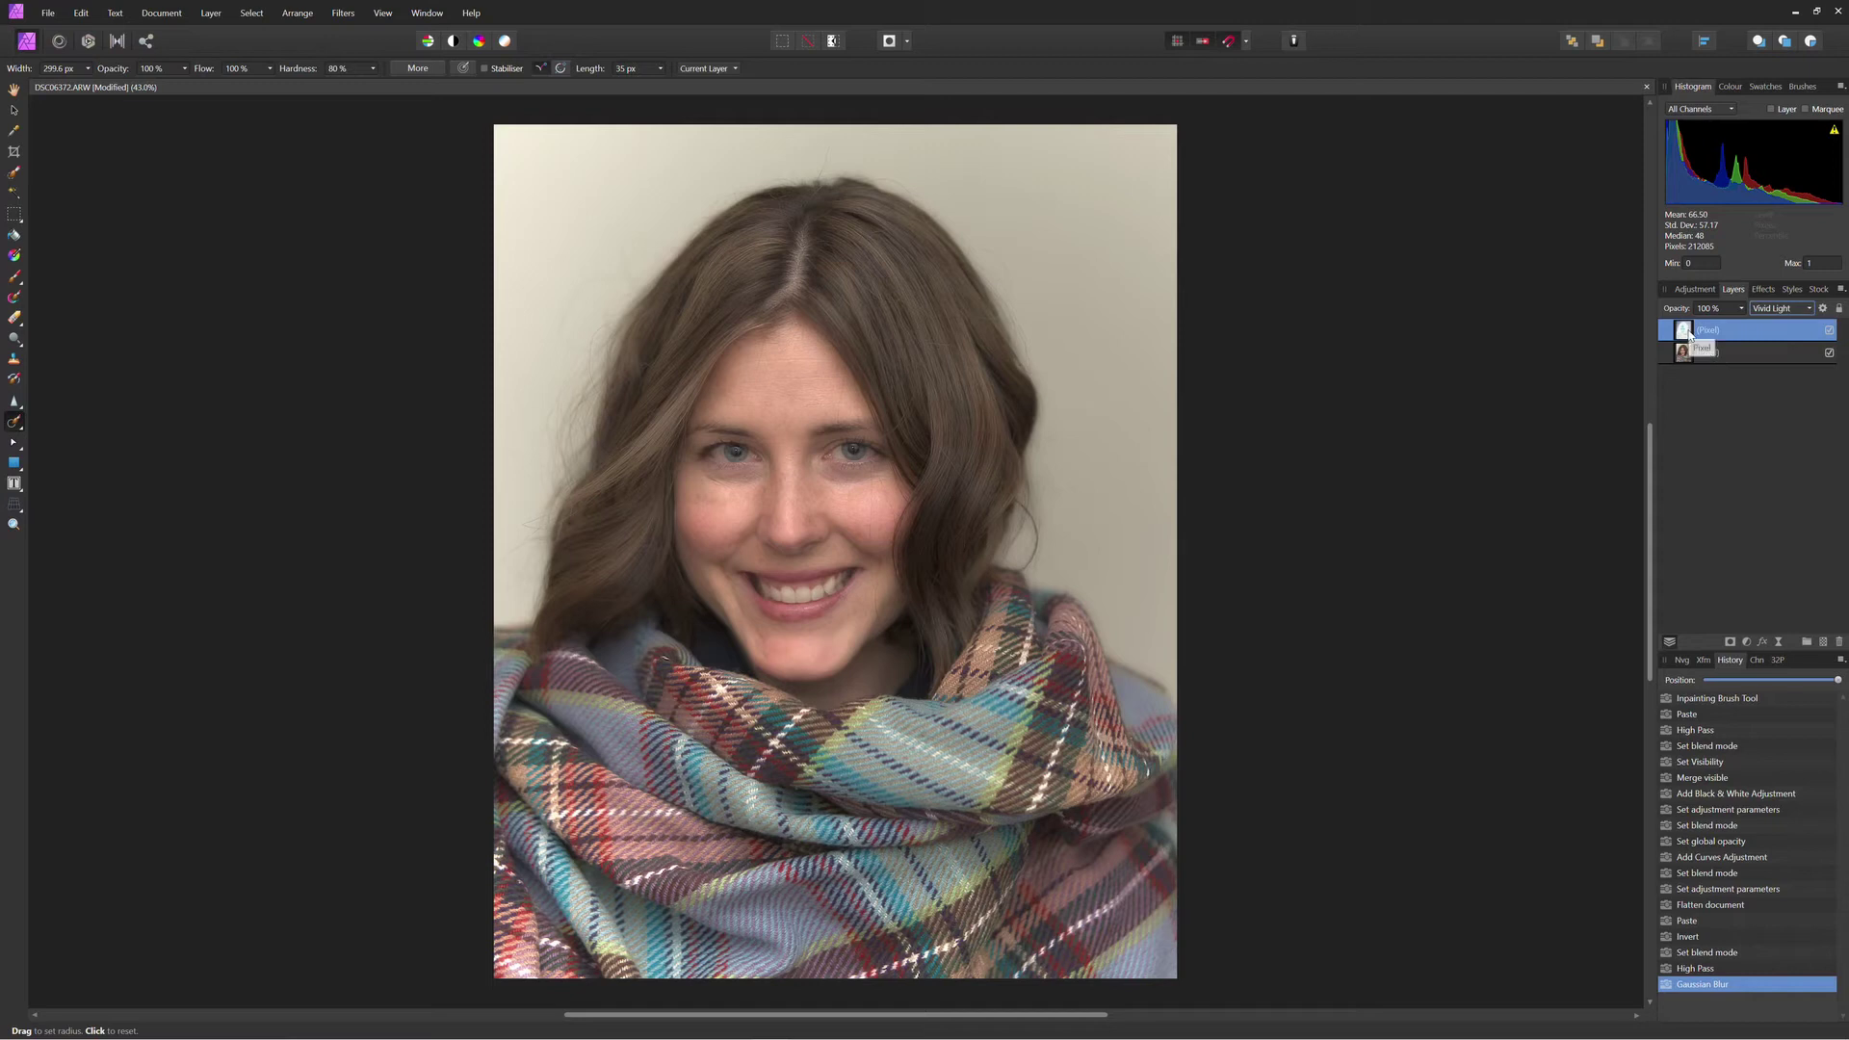
left_click(1729, 641)
left_click(1666, 330)
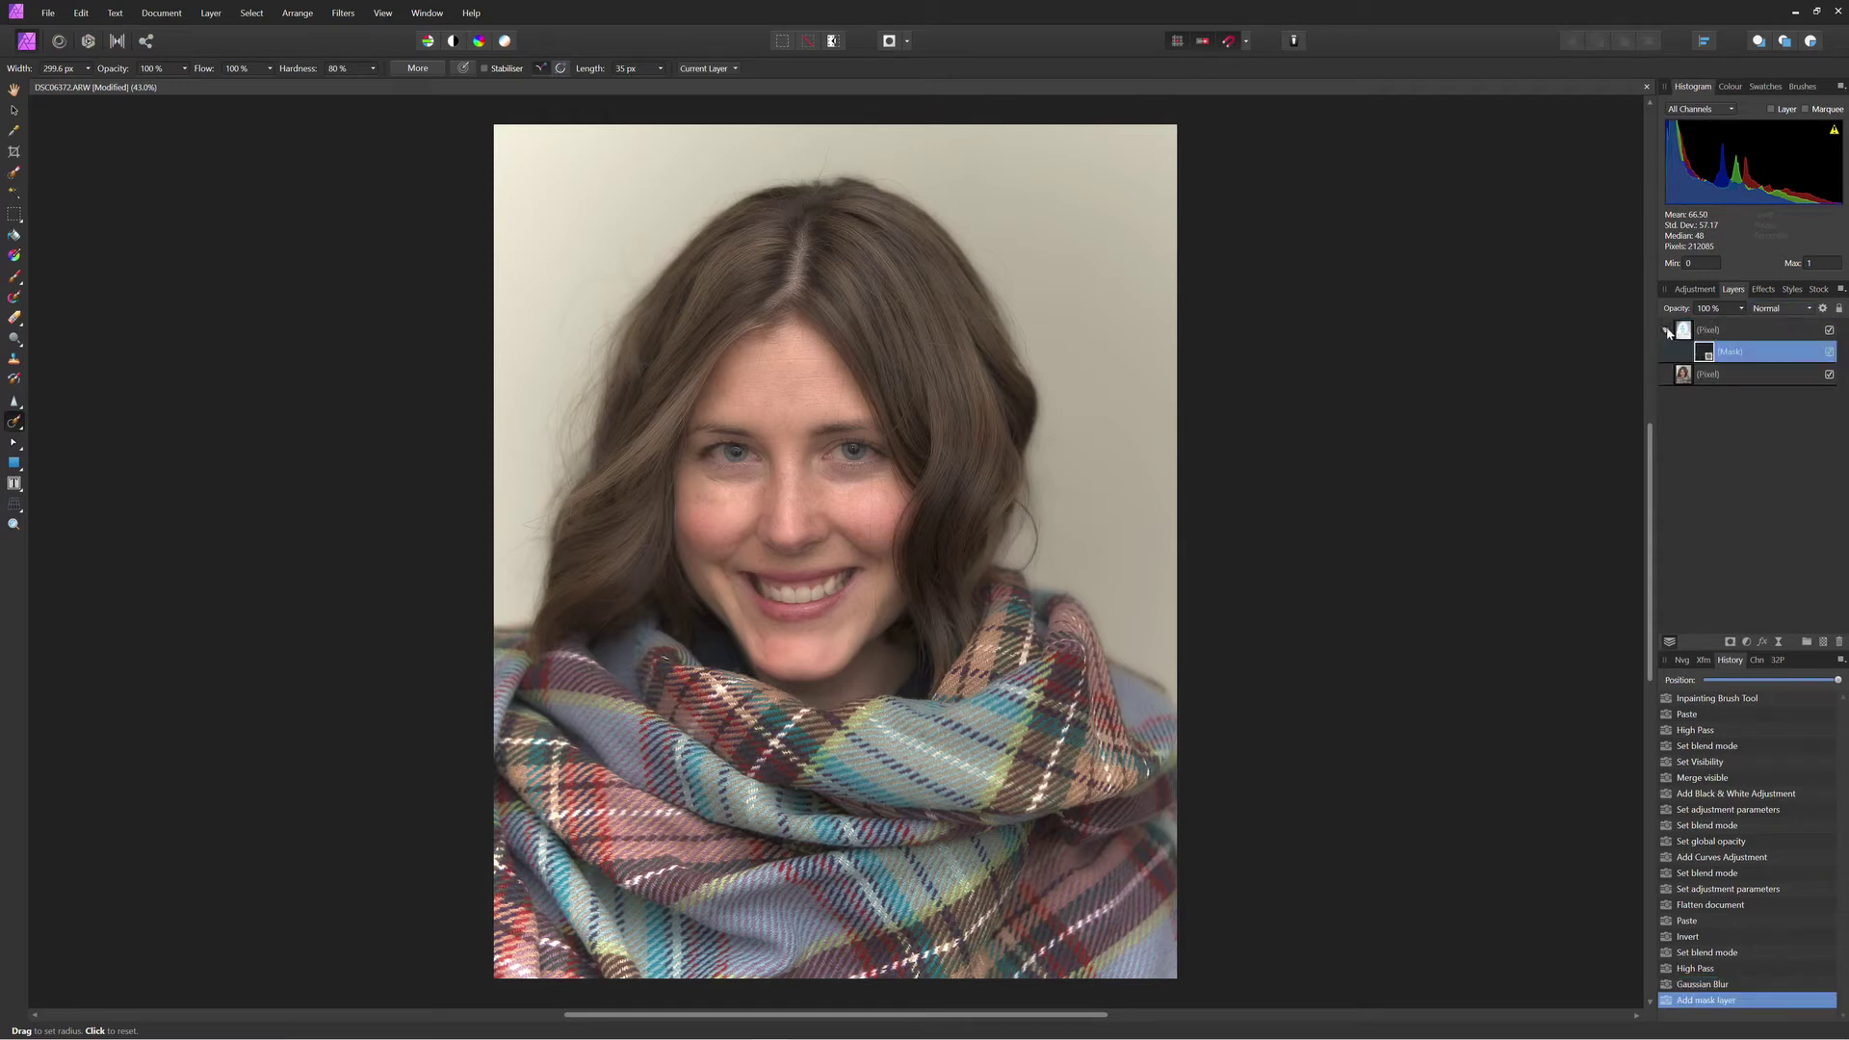
key("ctrl+i")
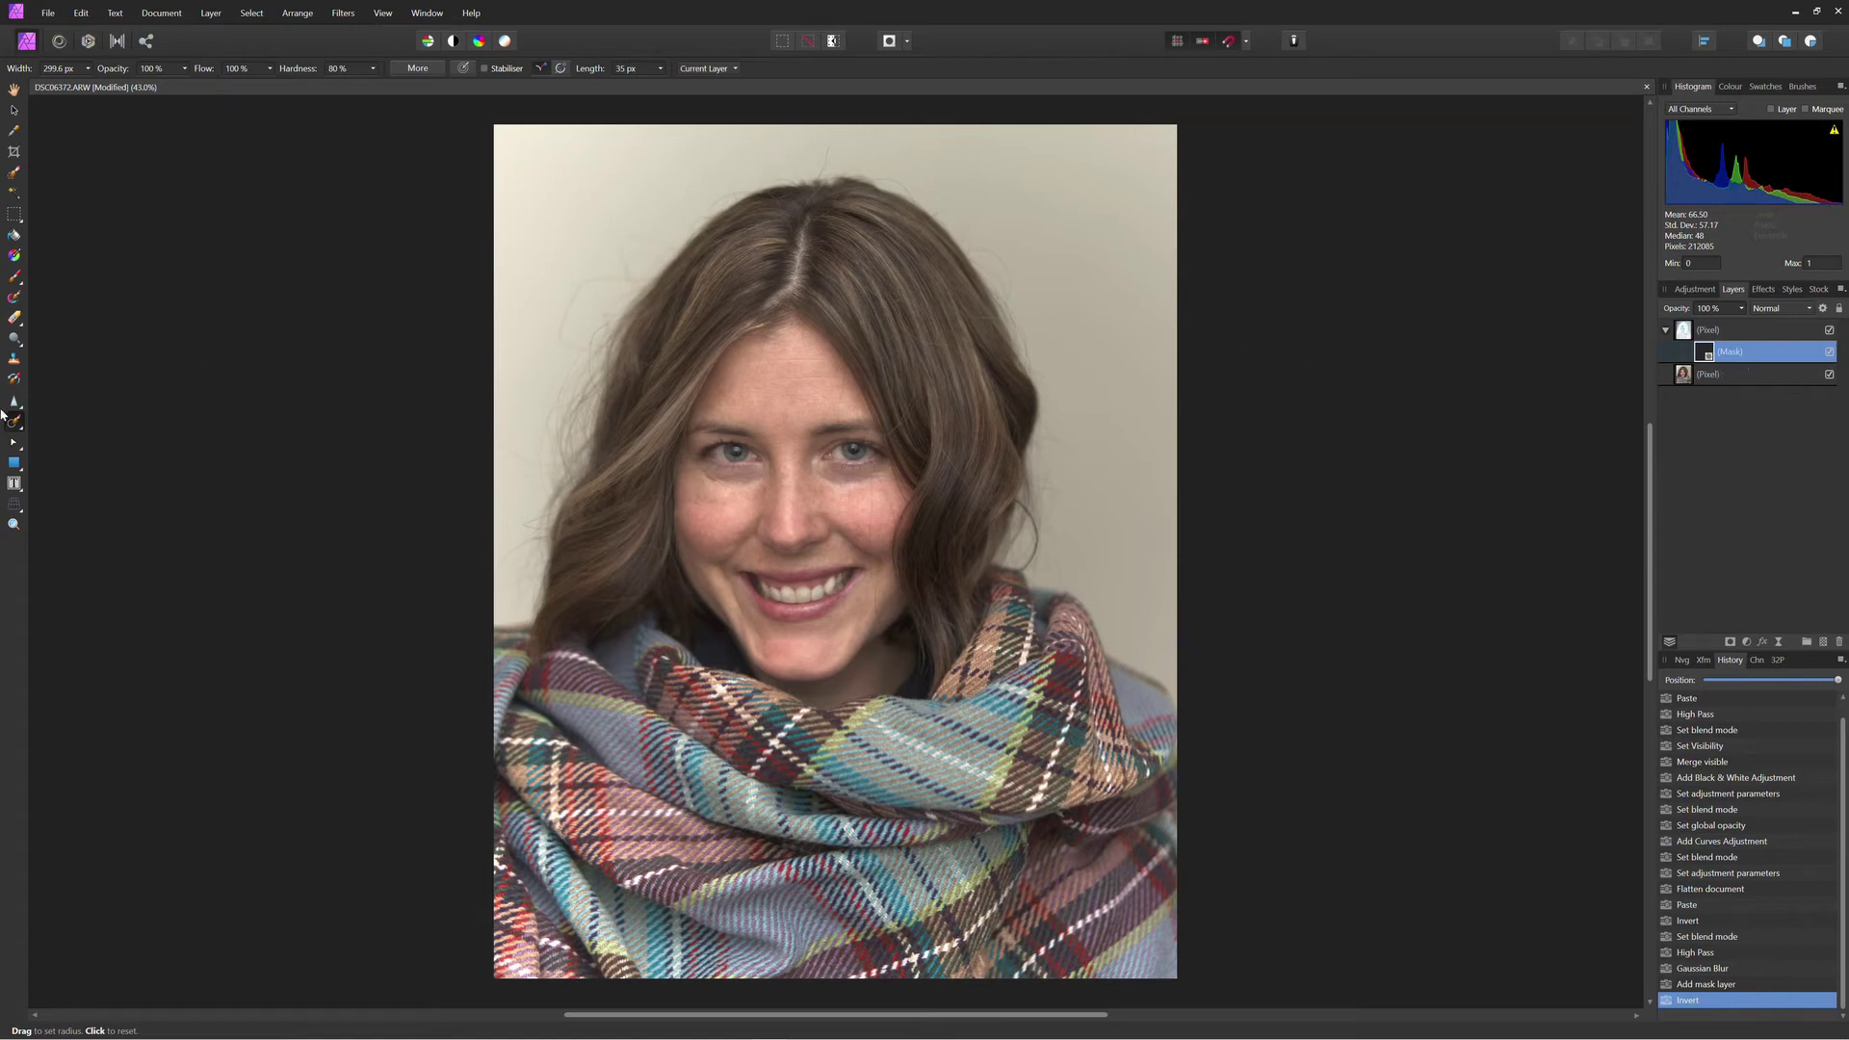
- Paint the smoothing into the mask over the forehead with a 362.8 px Paint Brush at 0 % hardness
left_click(14, 276)
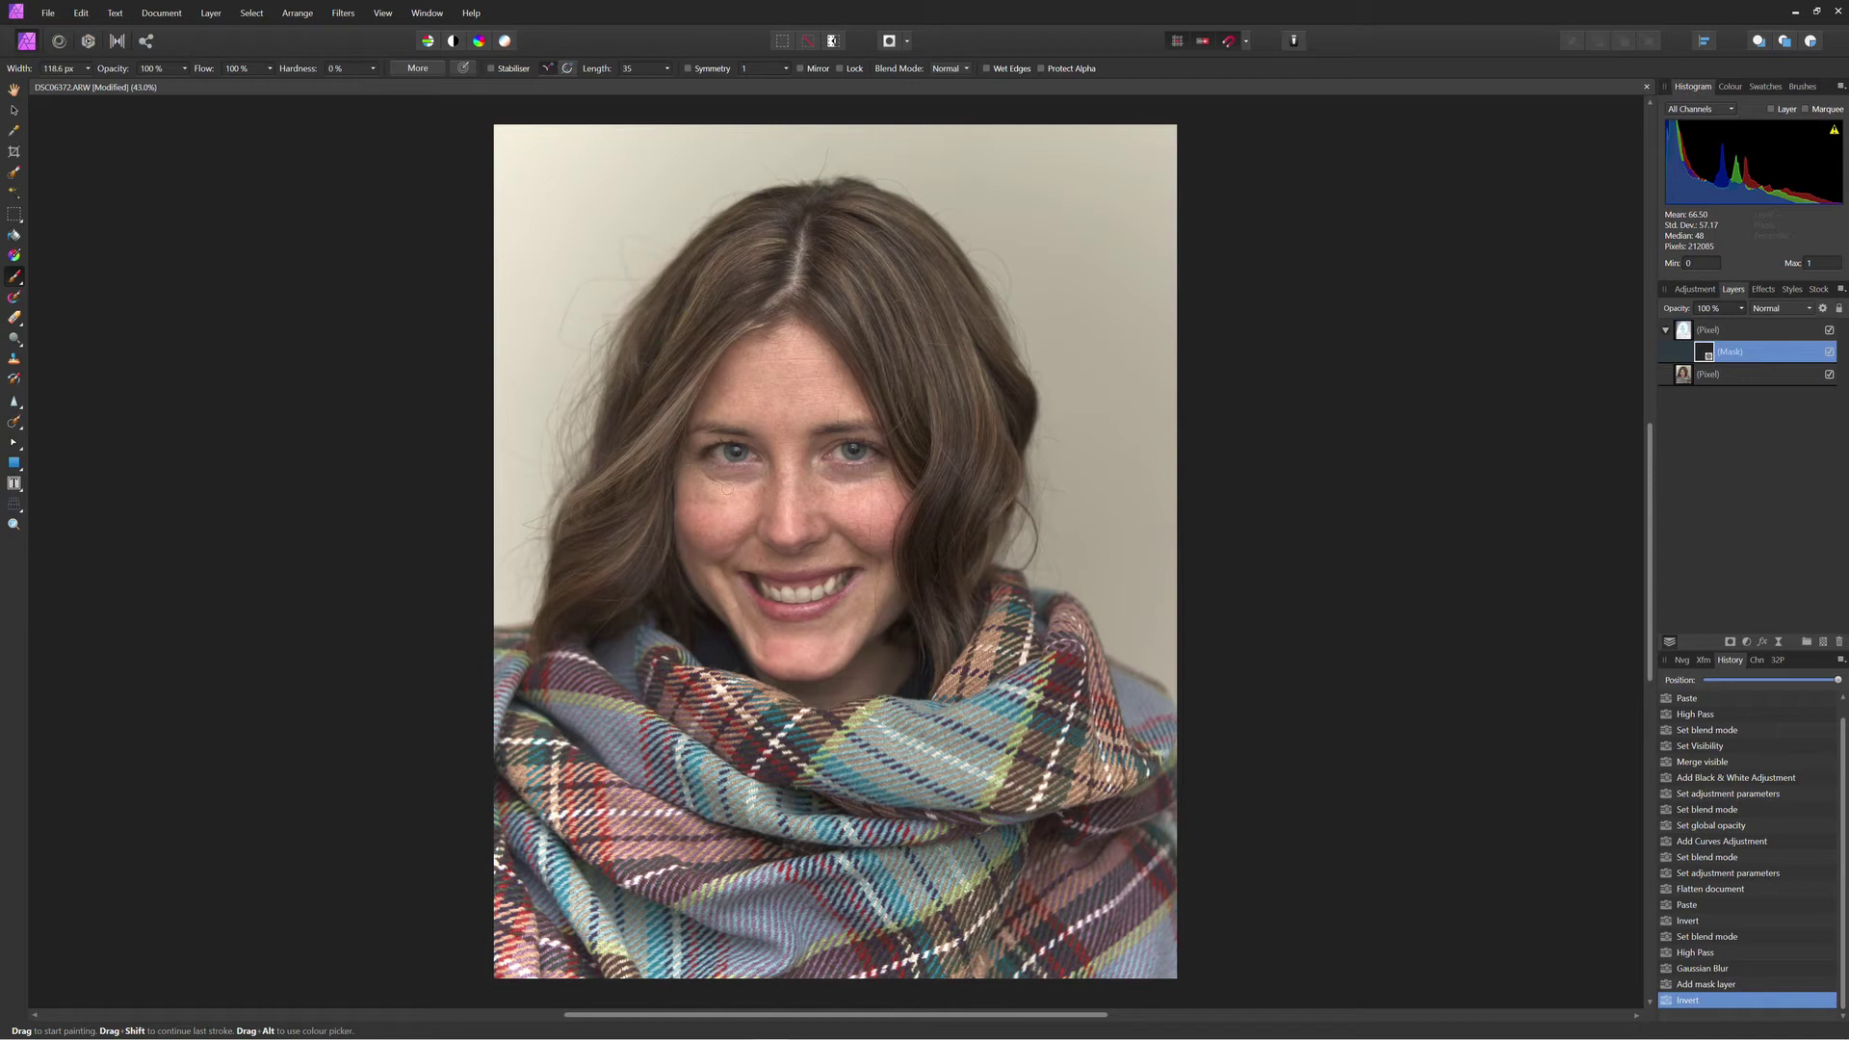
scroll(778, 386, "up", 5)
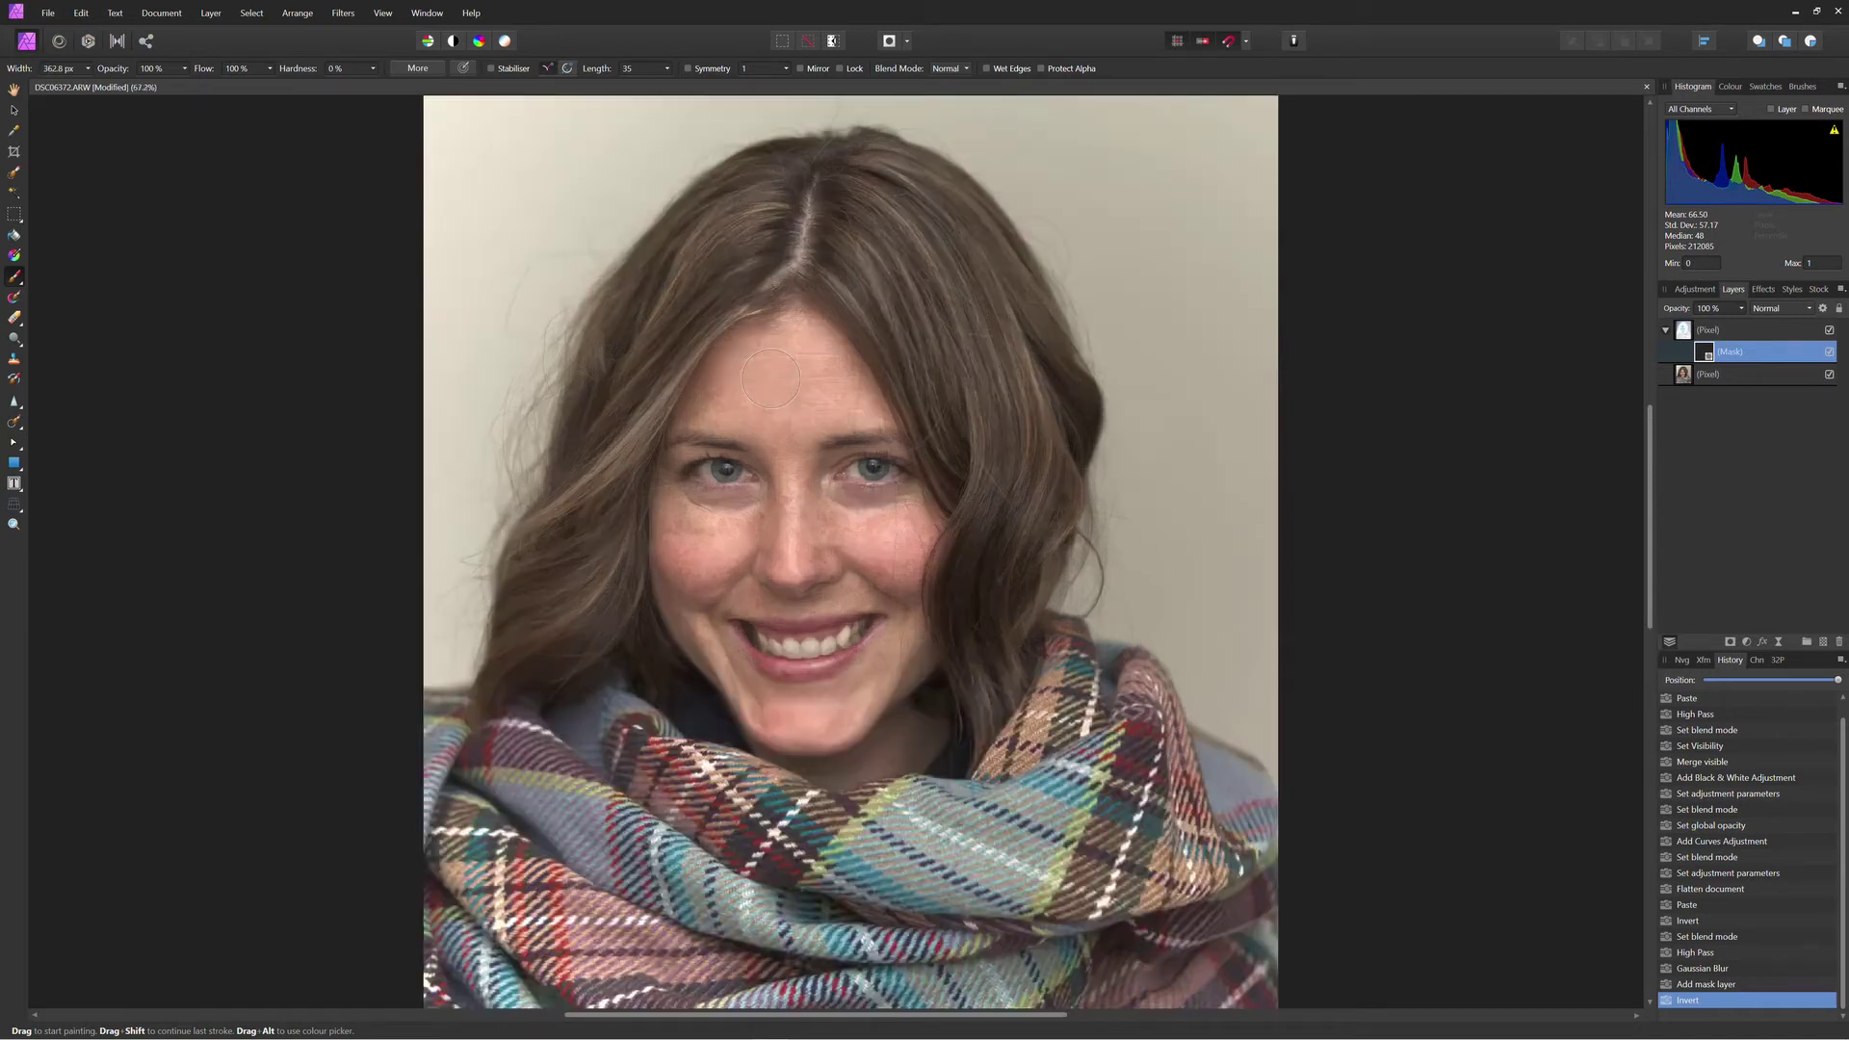
left_click(833, 393)
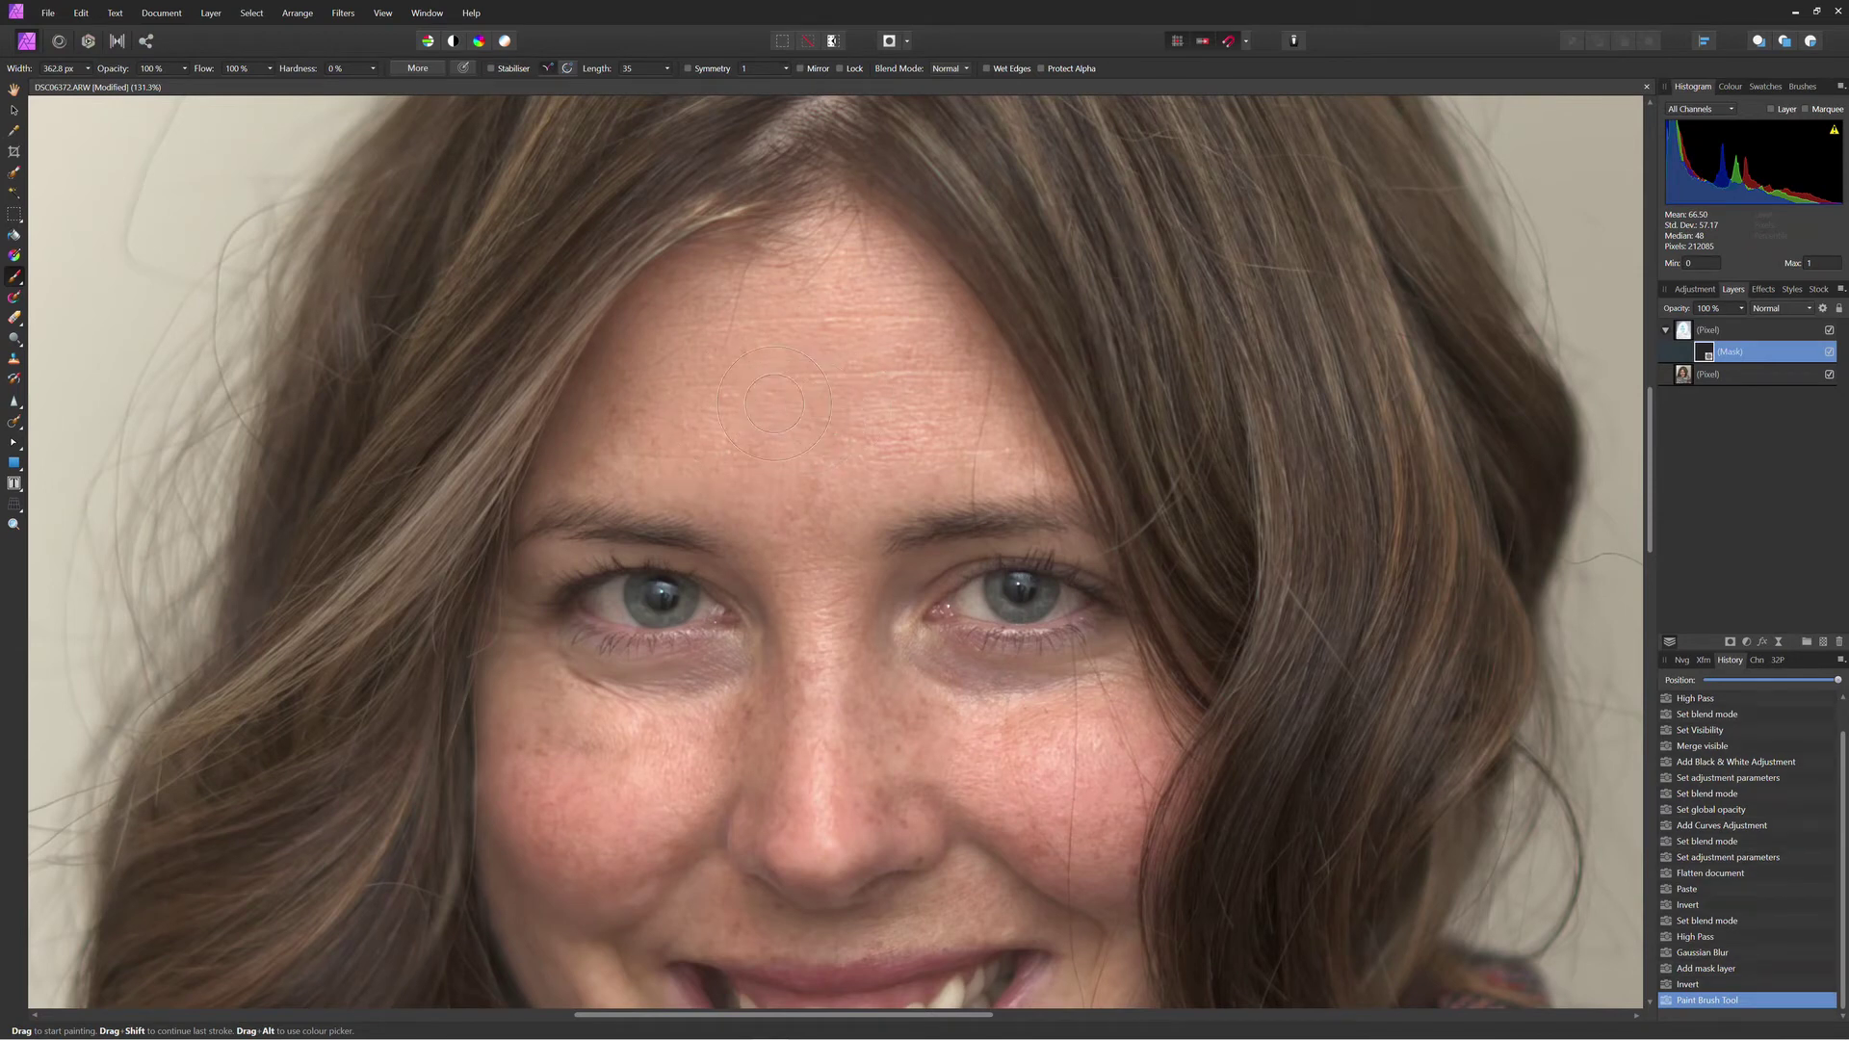
left_click_drag(774, 404, 752, 423)
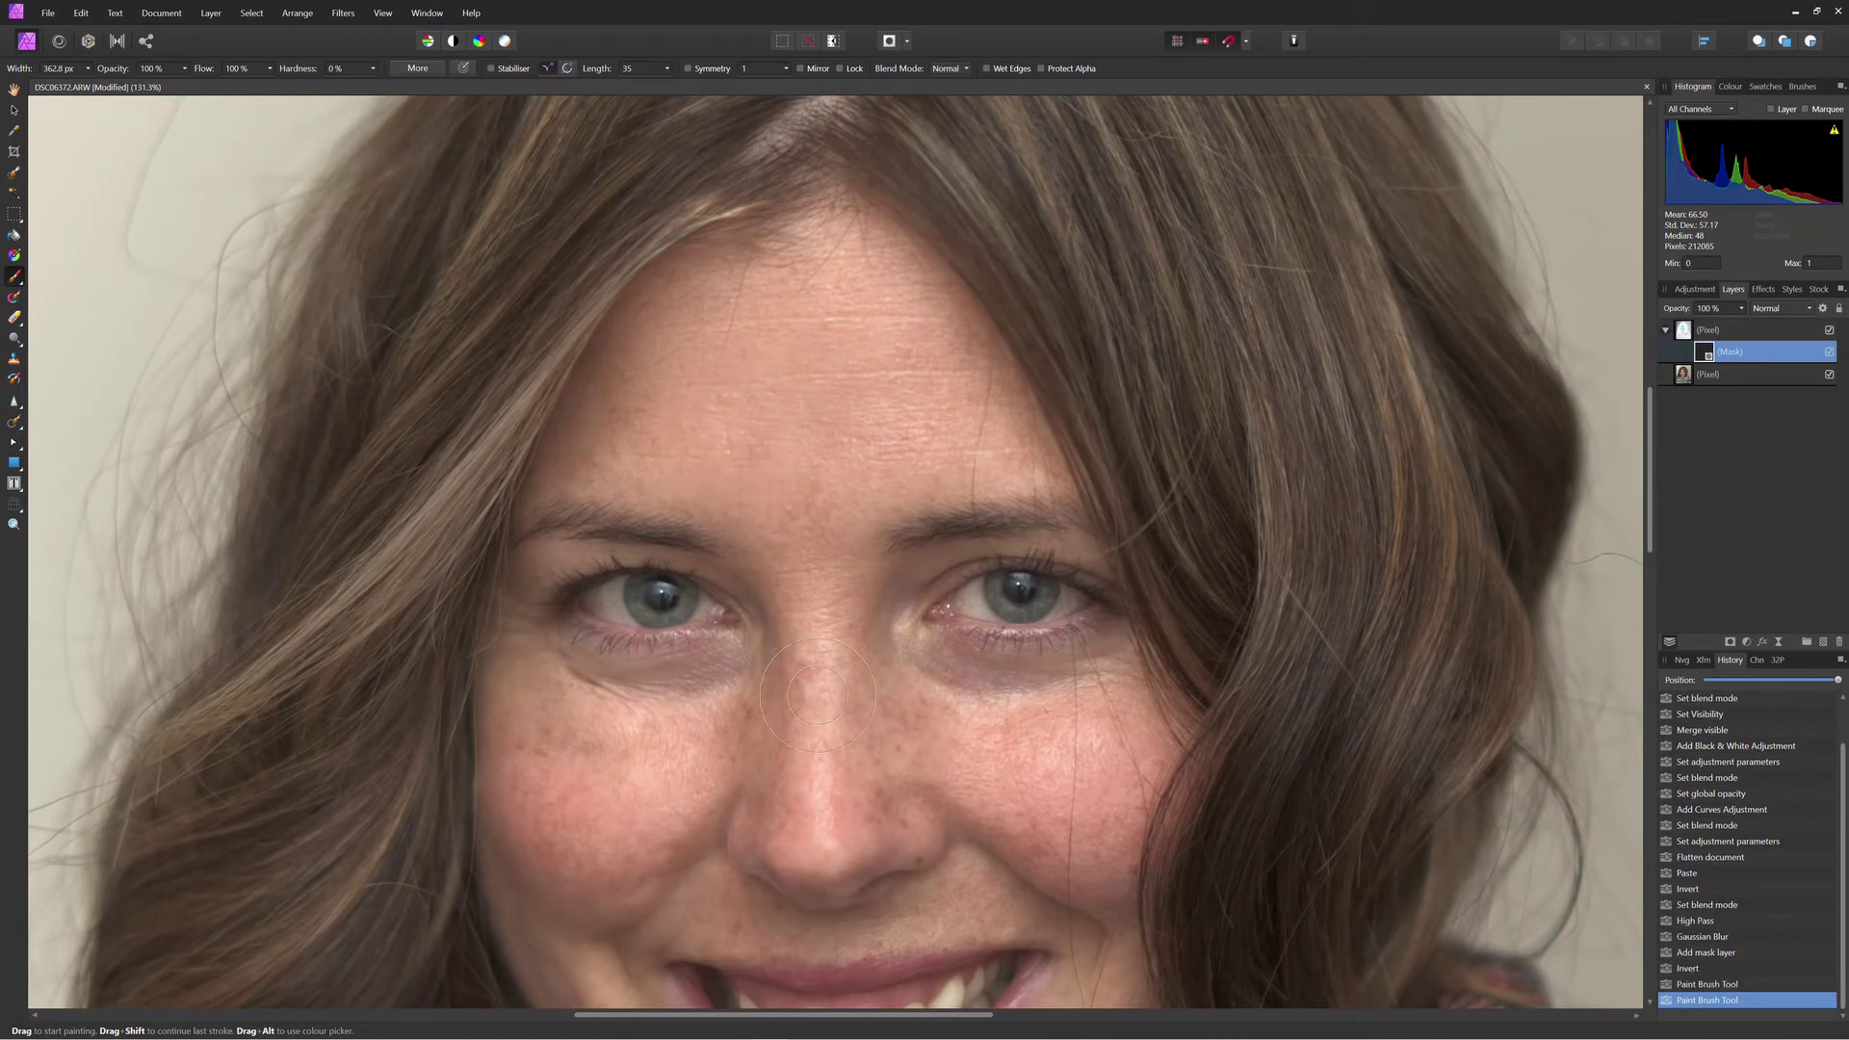
left_click_drag(742, 337, 756, 394)
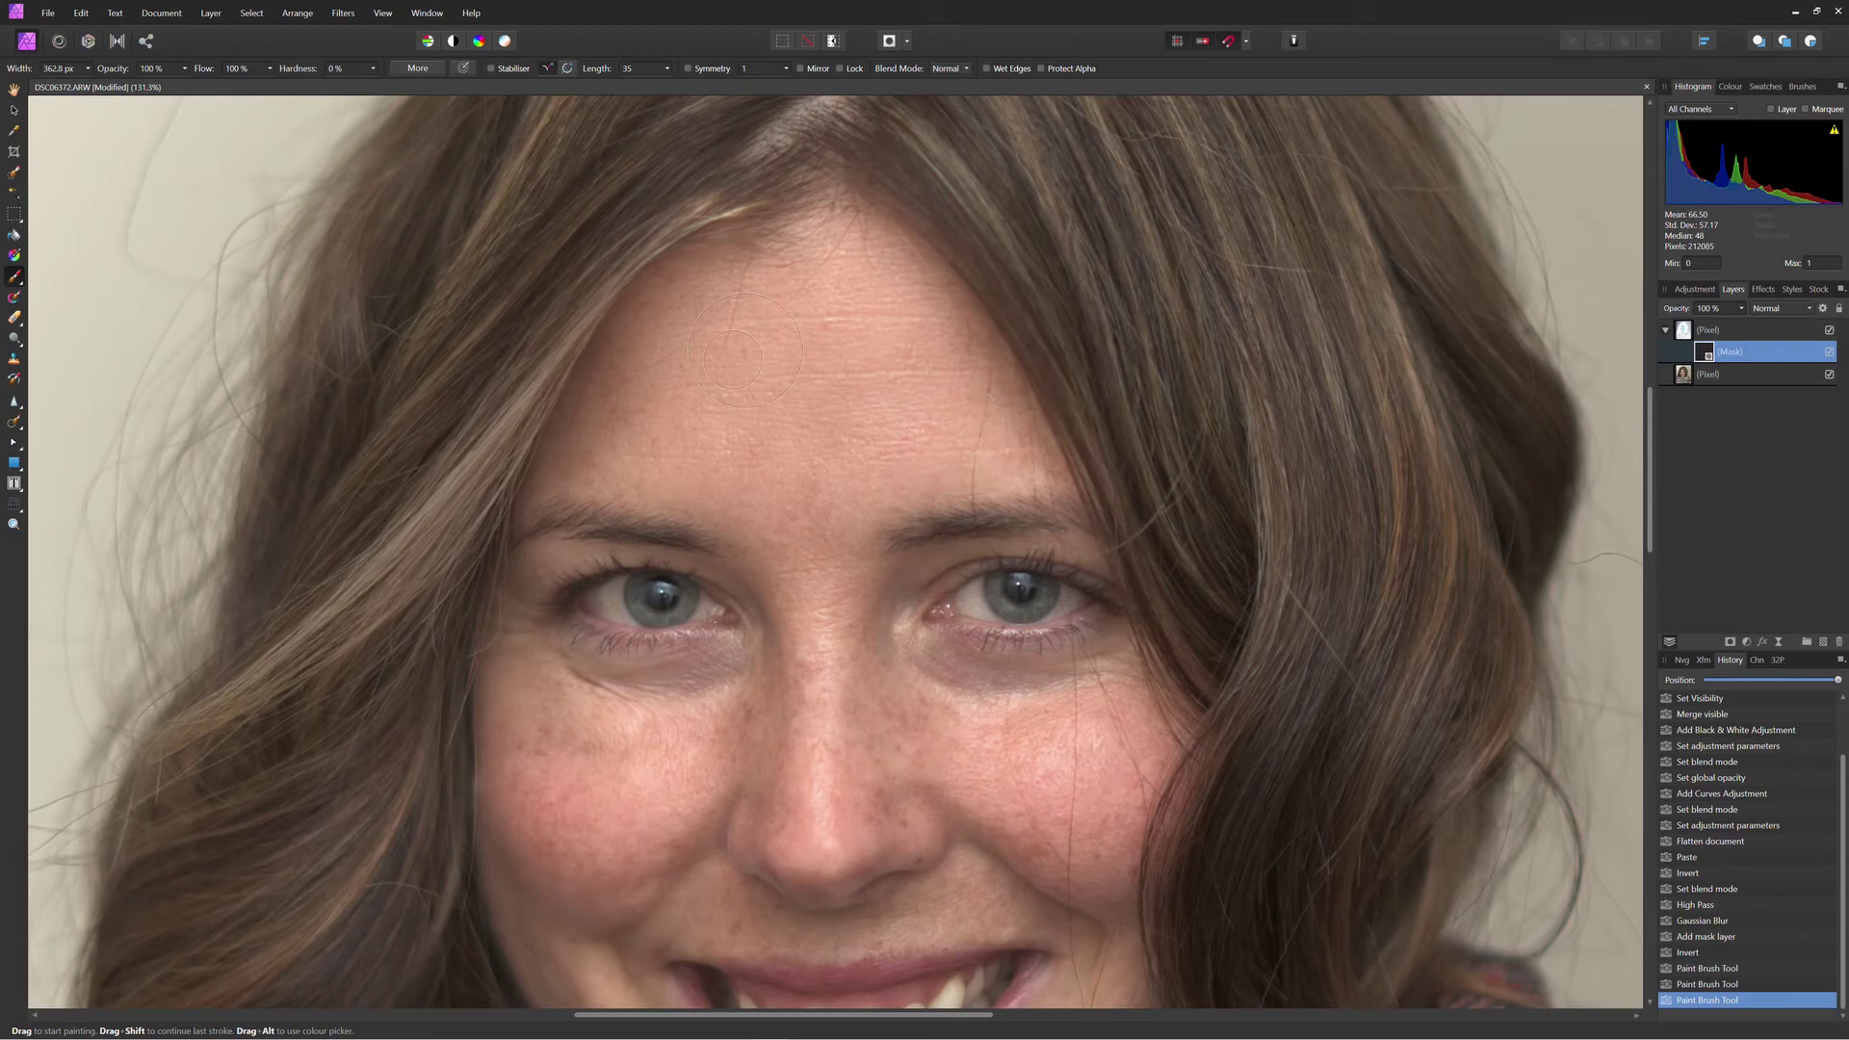
- Set the brush hardness to 55 % and paint more of the forehead and the area between the eyebrows
left_click(373, 69)
left_click_drag(374, 85, 432, 90)
left_click(777, 323)
left_click(664, 393)
left_click_drag(823, 455, 814, 511)
- Reduce the brush width to about 189 px and paint the smoothing beside the nose bridge under the eye
key("[")
key("[")
key("[")
key("[")
left_click_drag(895, 615, 929, 664)
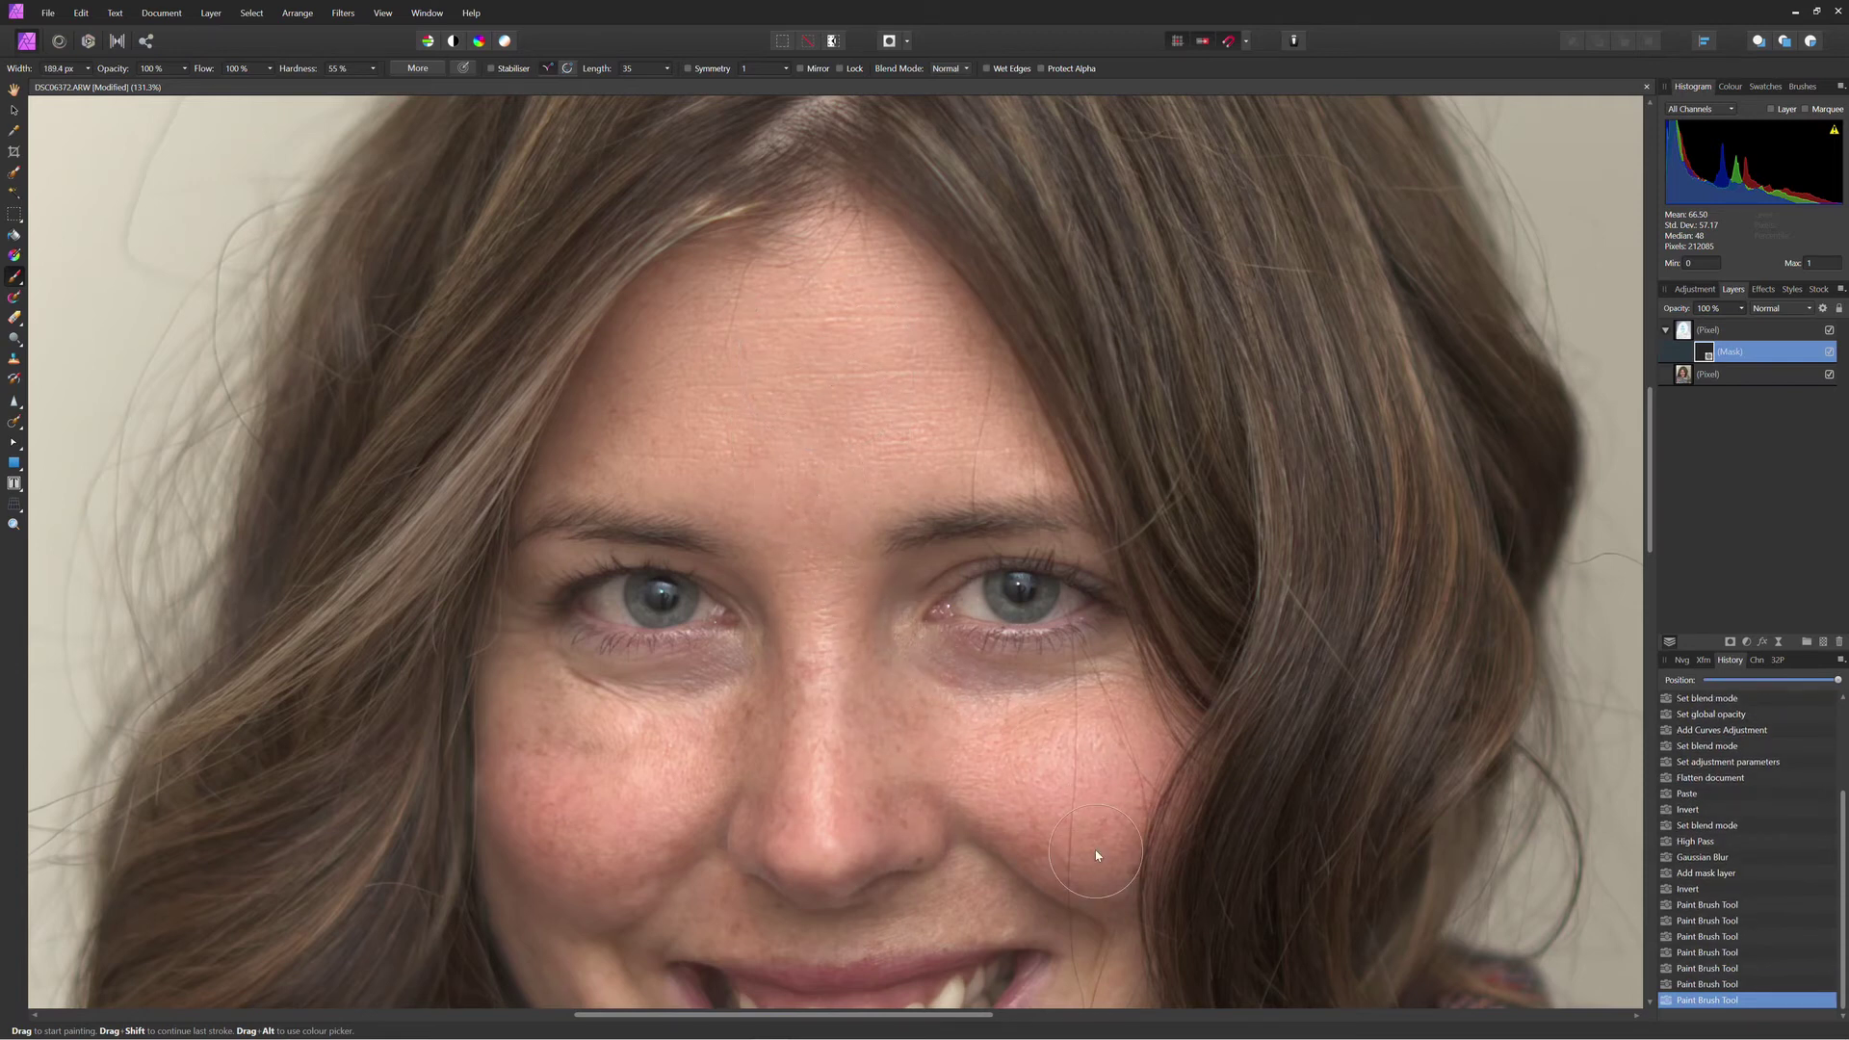
- Paint the smoothing into the mask over both cheeks
key("ctrl+plus")
key("ctrl+plus")
left_click_drag(1095, 849, 1352, 385)
left_click_drag(664, 318, 625, 390)
- Paint the smoothing into the mask along the jaw and over the chin with the 189.4 px brush
key("ctrl+minus")
key("ctrl+minus")
key("ctrl+minus")
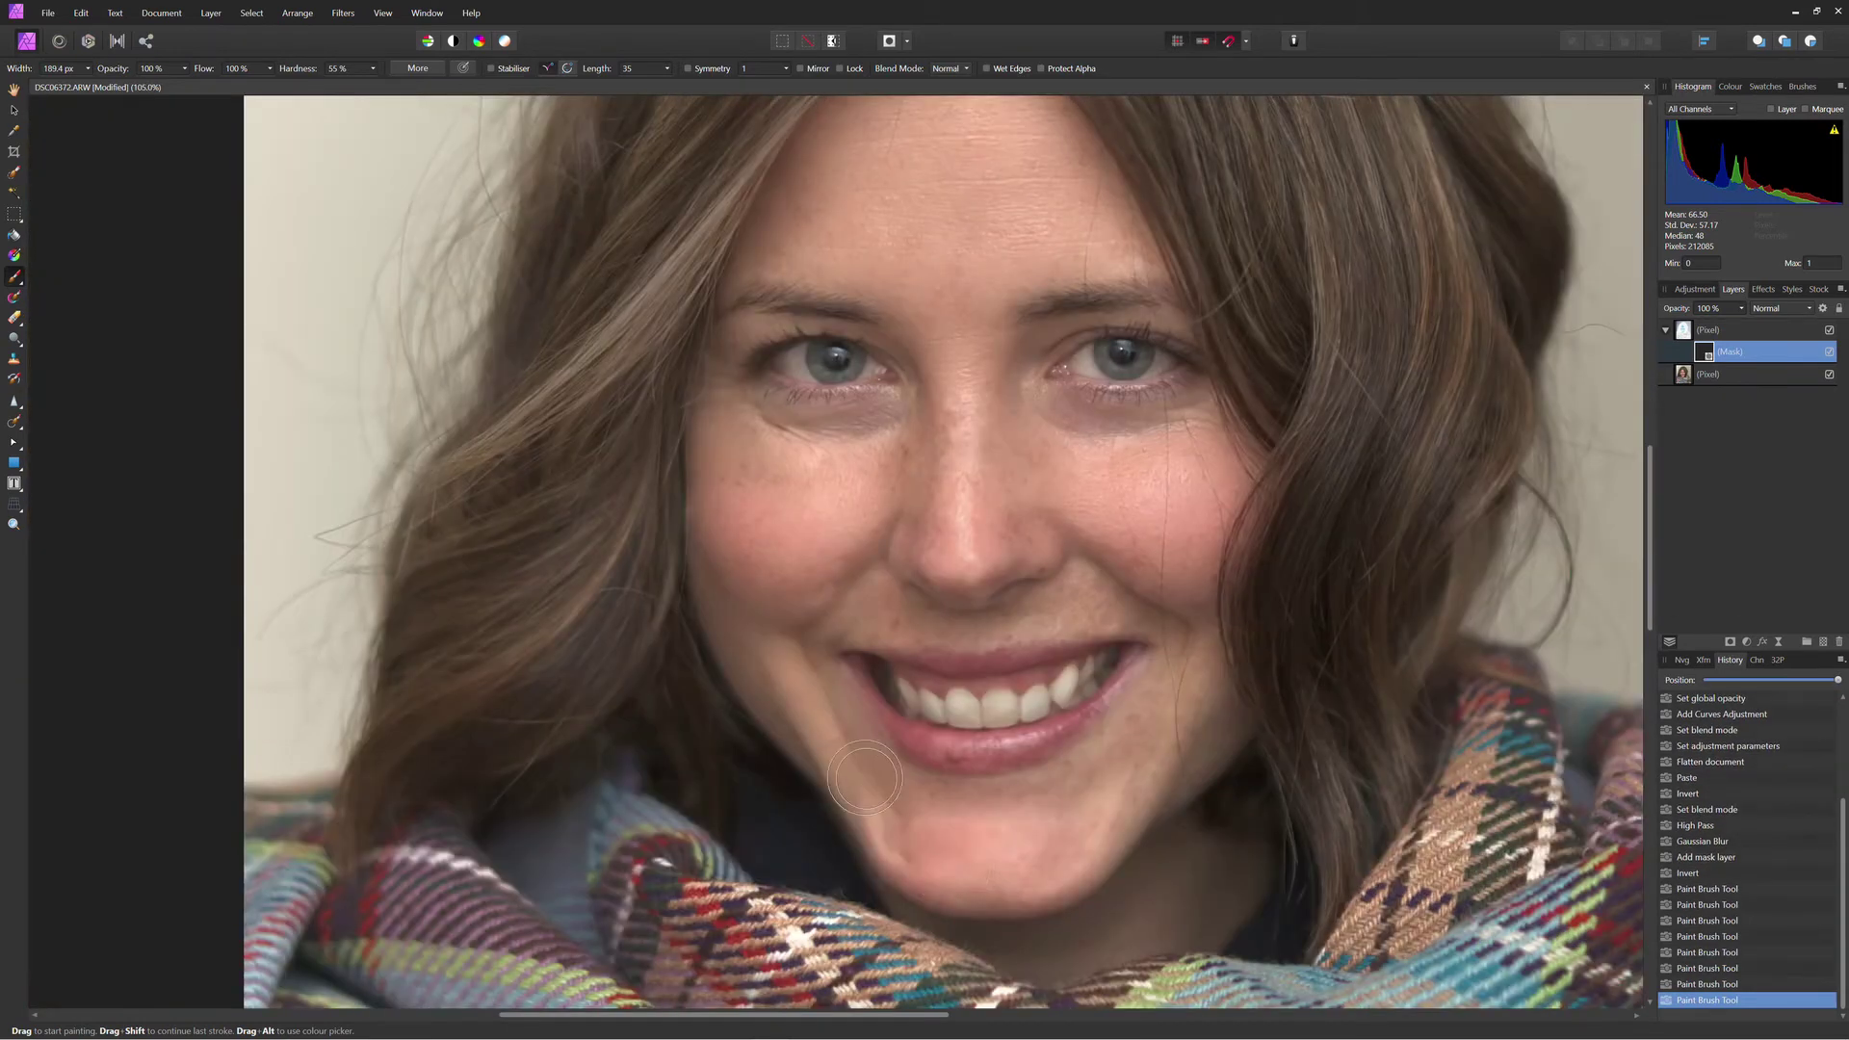
mouse_move(865, 778)
left_mouse_down()
mouse_move(946, 866)
mouse_move(908, 800)
mouse_move(991, 888)
mouse_move(1026, 874)
left_mouse_up()
- Reduce the brush width to 116.5 px and paint the smoothing beside the mouth, around the nose and under the eyes
key("[")
key("[")
key("[")
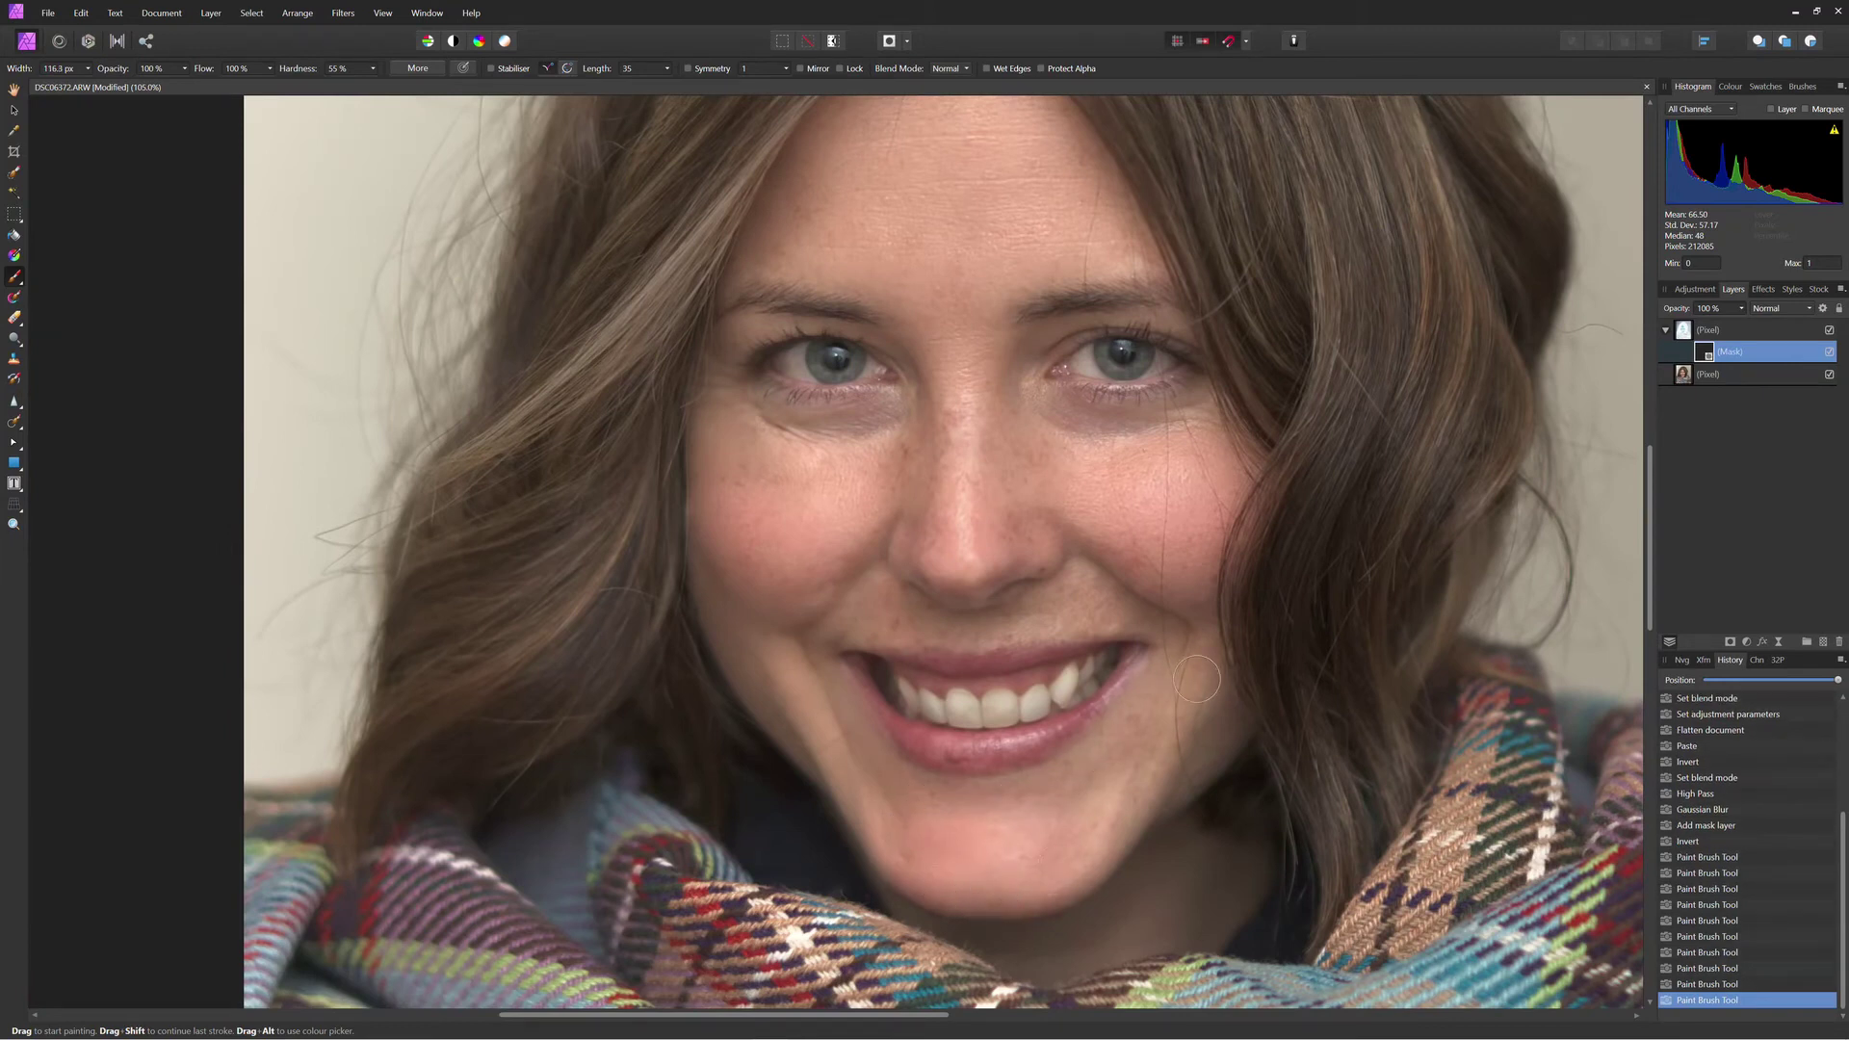
mouse_move(1197, 679)
left_mouse_down()
mouse_move(1137, 600)
mouse_move(1079, 566)
mouse_move(1069, 611)
mouse_move(1028, 605)
left_mouse_up()
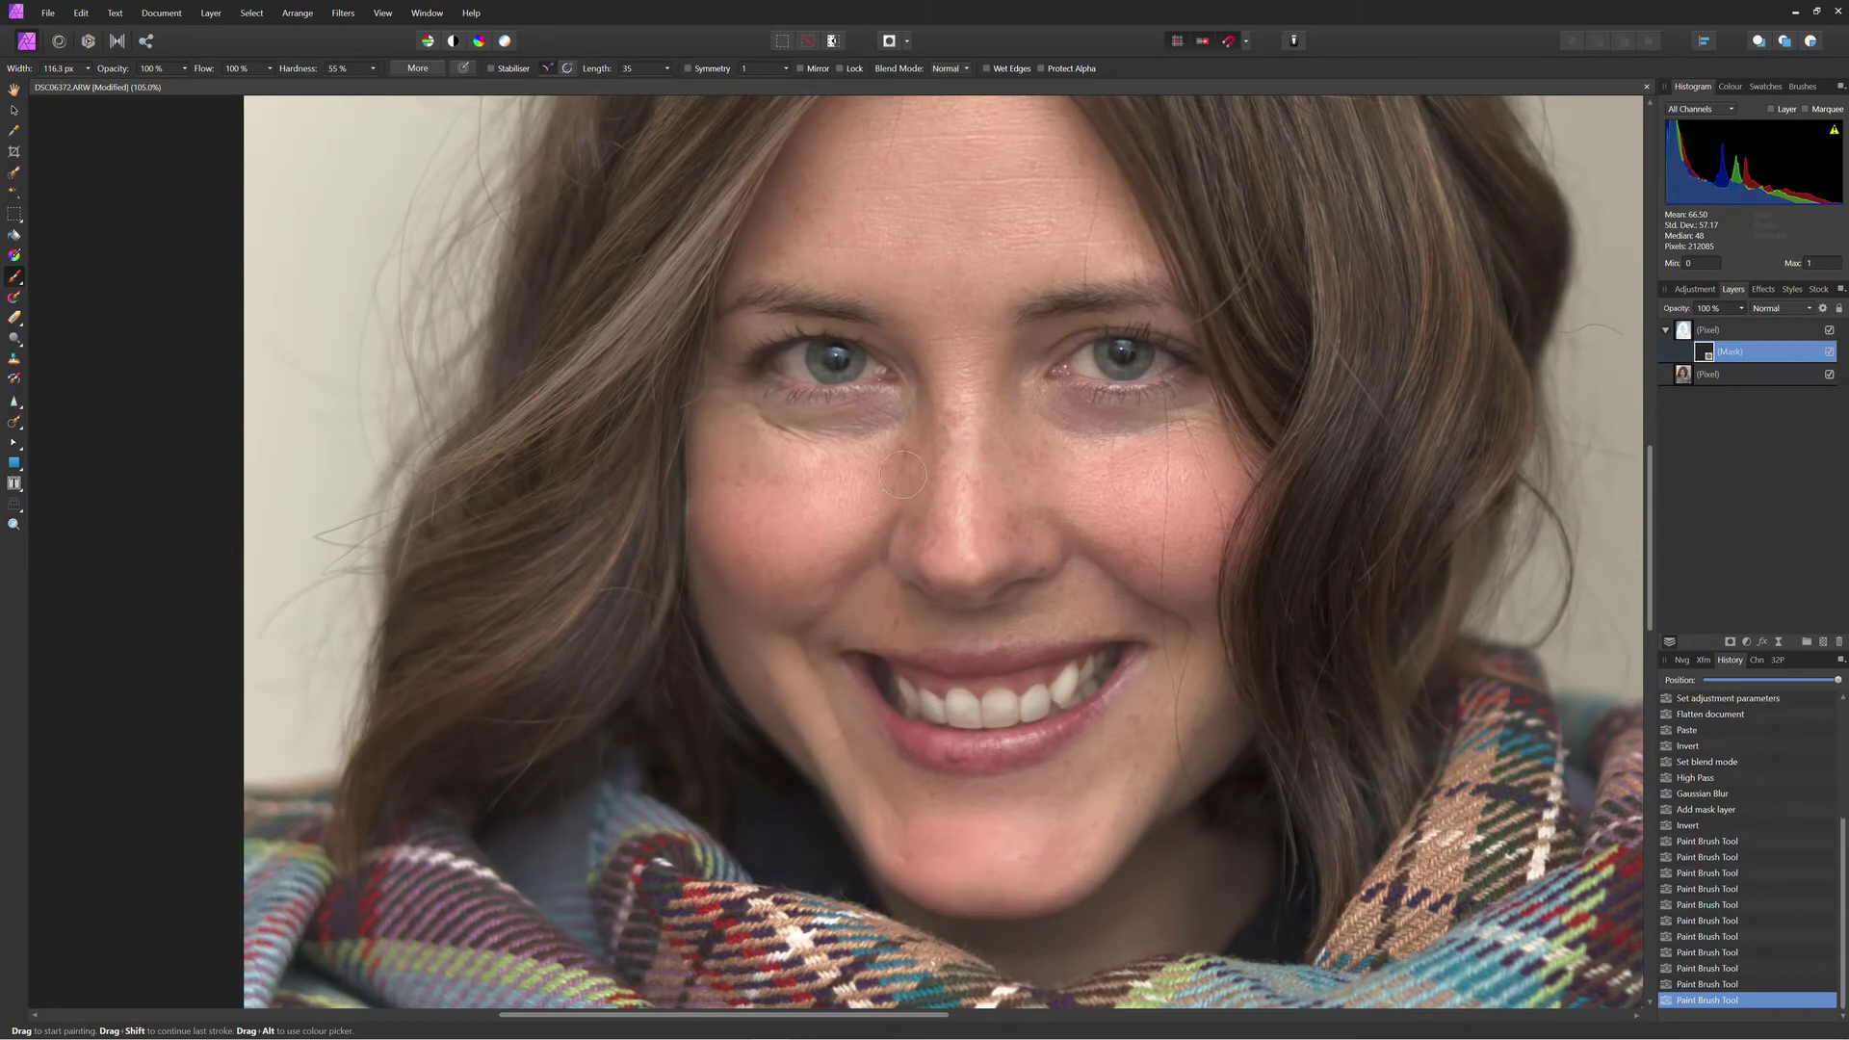
mouse_move(1043, 422)
left_mouse_down()
mouse_move(1220, 415)
mouse_move(1190, 417)
left_mouse_up()
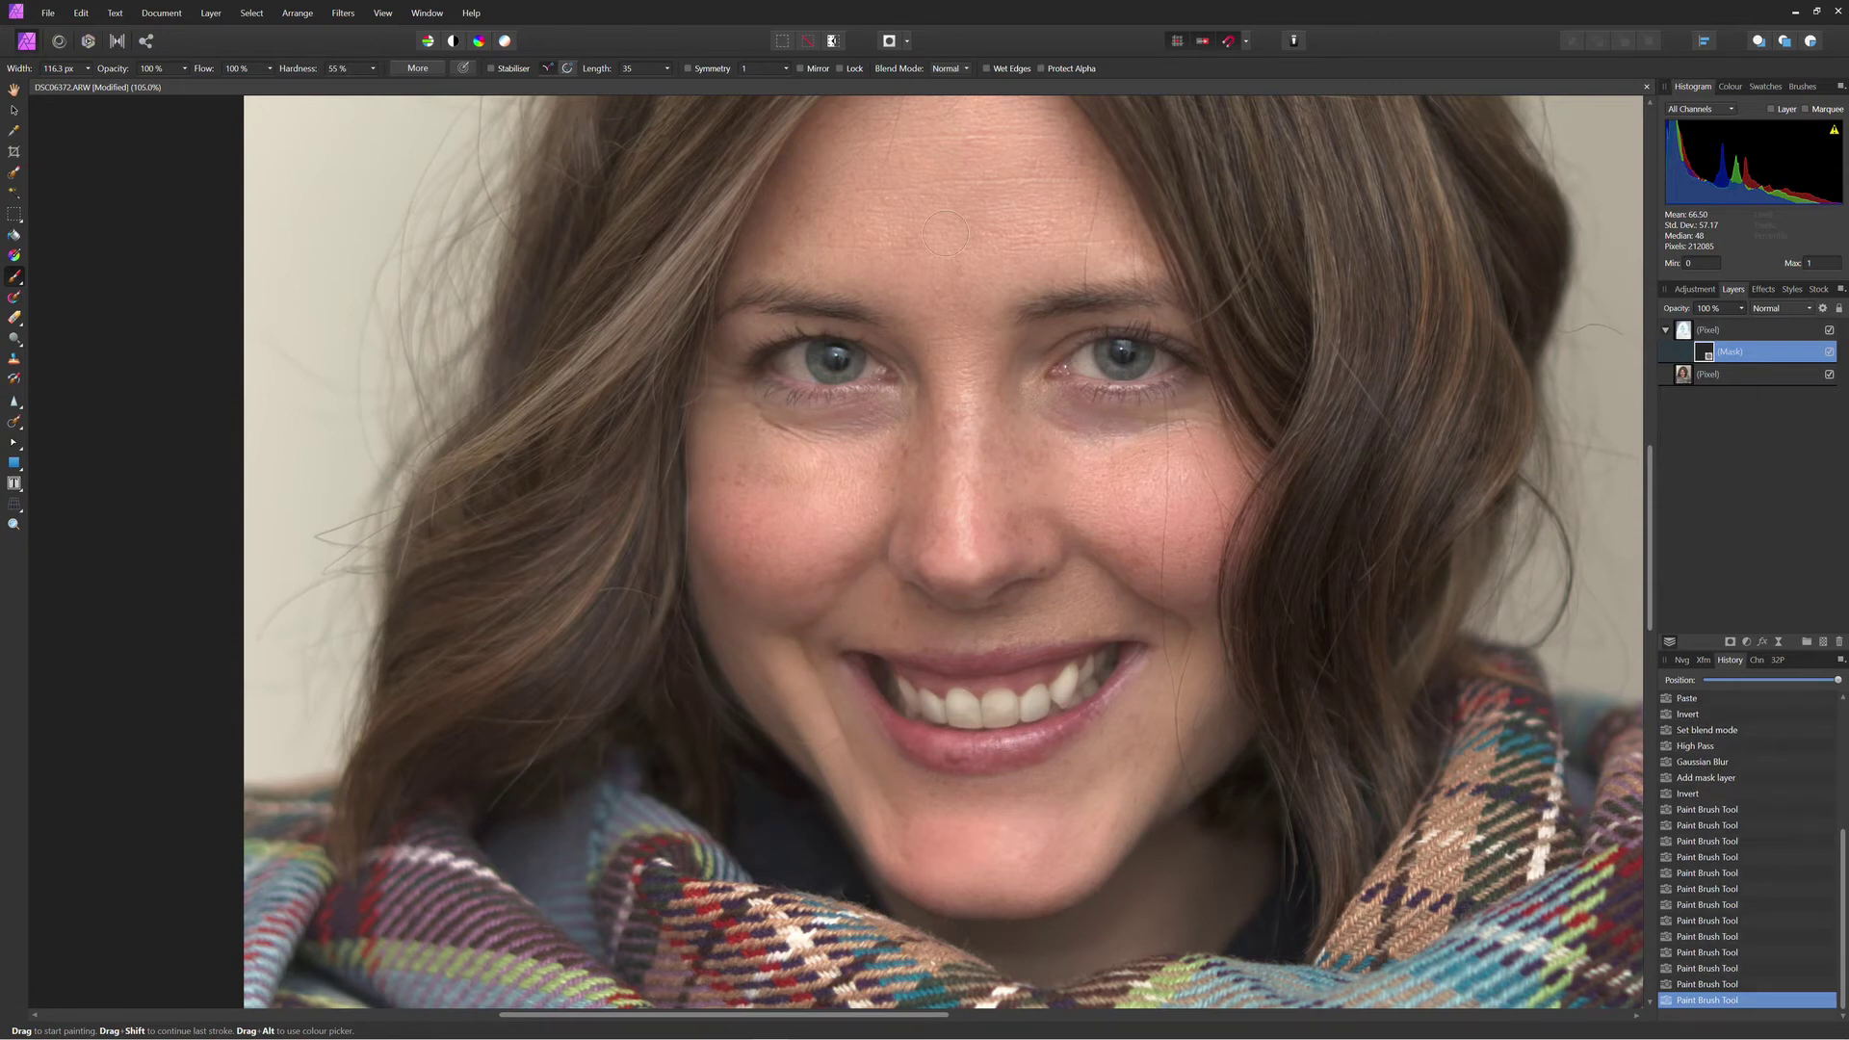
- Paint more smoothing on the forehead, then reduce the brush width to 43.9 px and paint the skin around the eyes
scroll(944, 216, "down", 3)
mouse_move(946, 233)
left_mouse_down()
mouse_move(944, 210)
mouse_move(857, 253)
left_mouse_up()
scroll(947, 193, "up", 2)
key("[")
key("[")
key("[")
key("[")
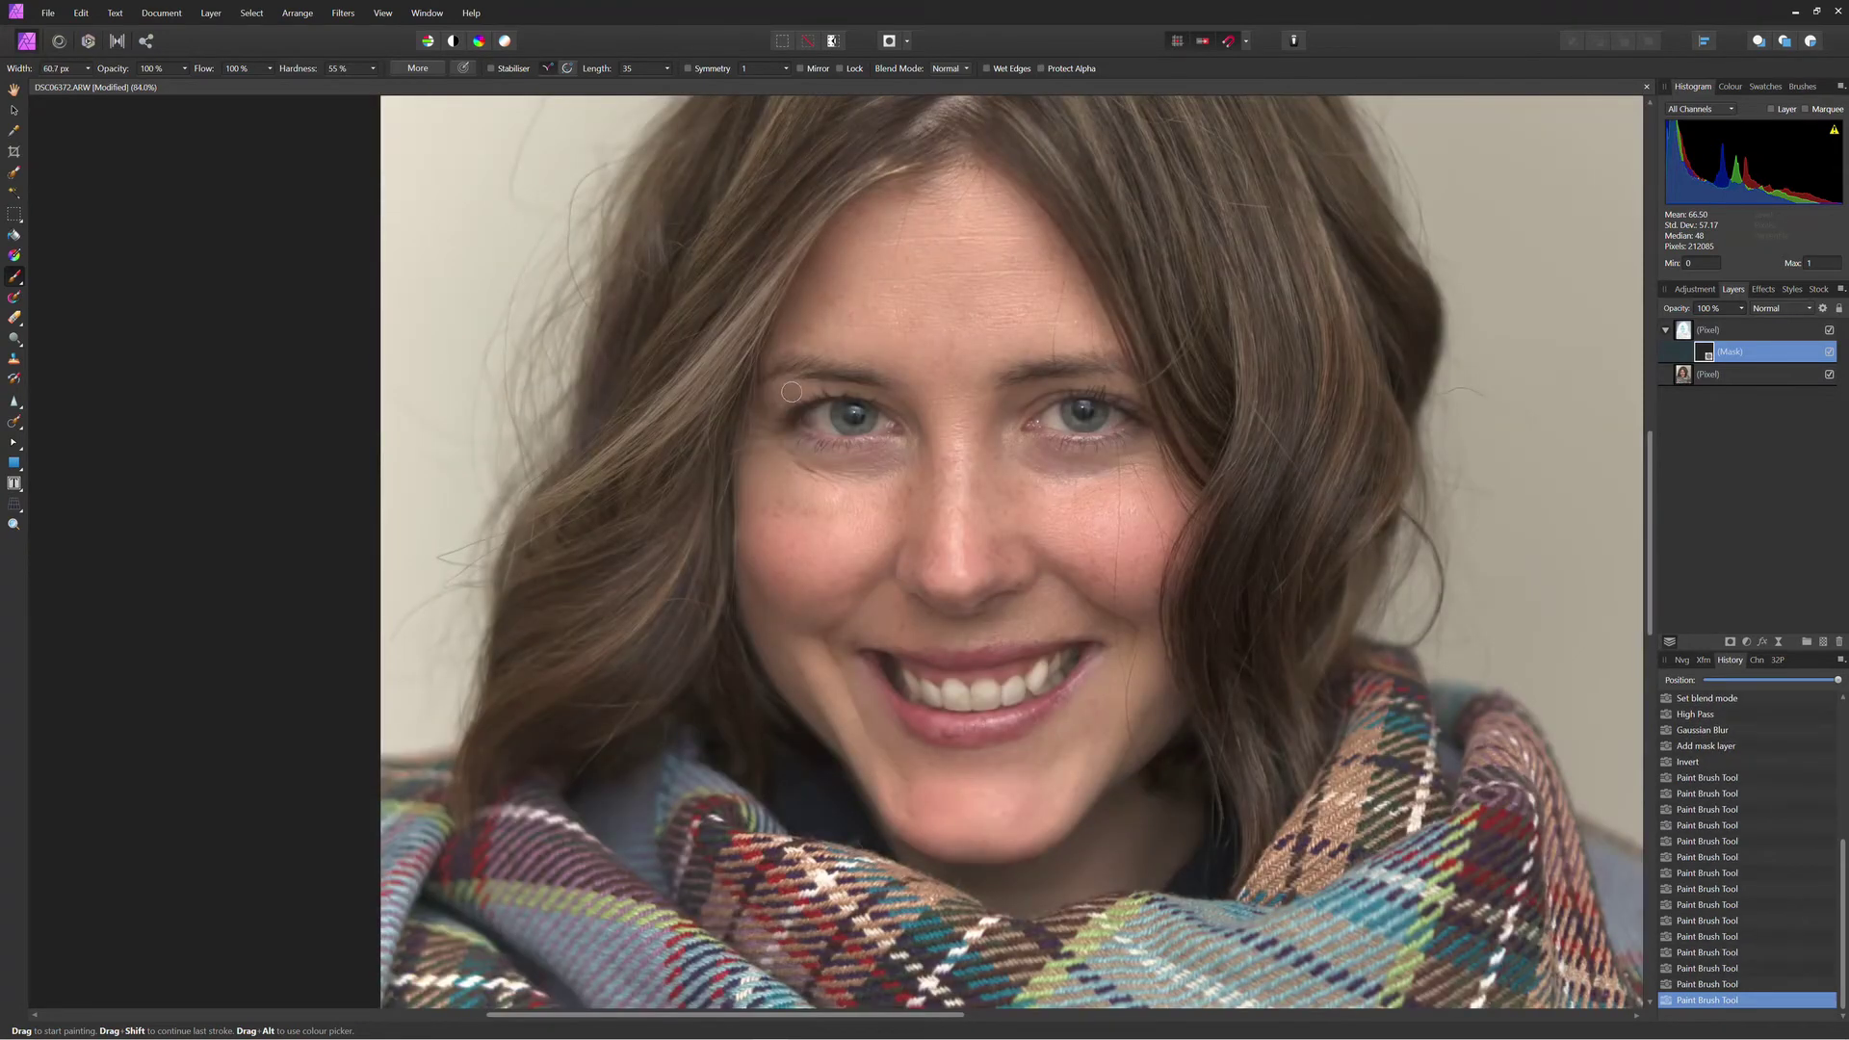
key("[")
key("[")
mouse_move(807, 389)
left_mouse_down()
mouse_move(897, 404)
mouse_move(838, 387)
mouse_move(766, 431)
left_mouse_up()
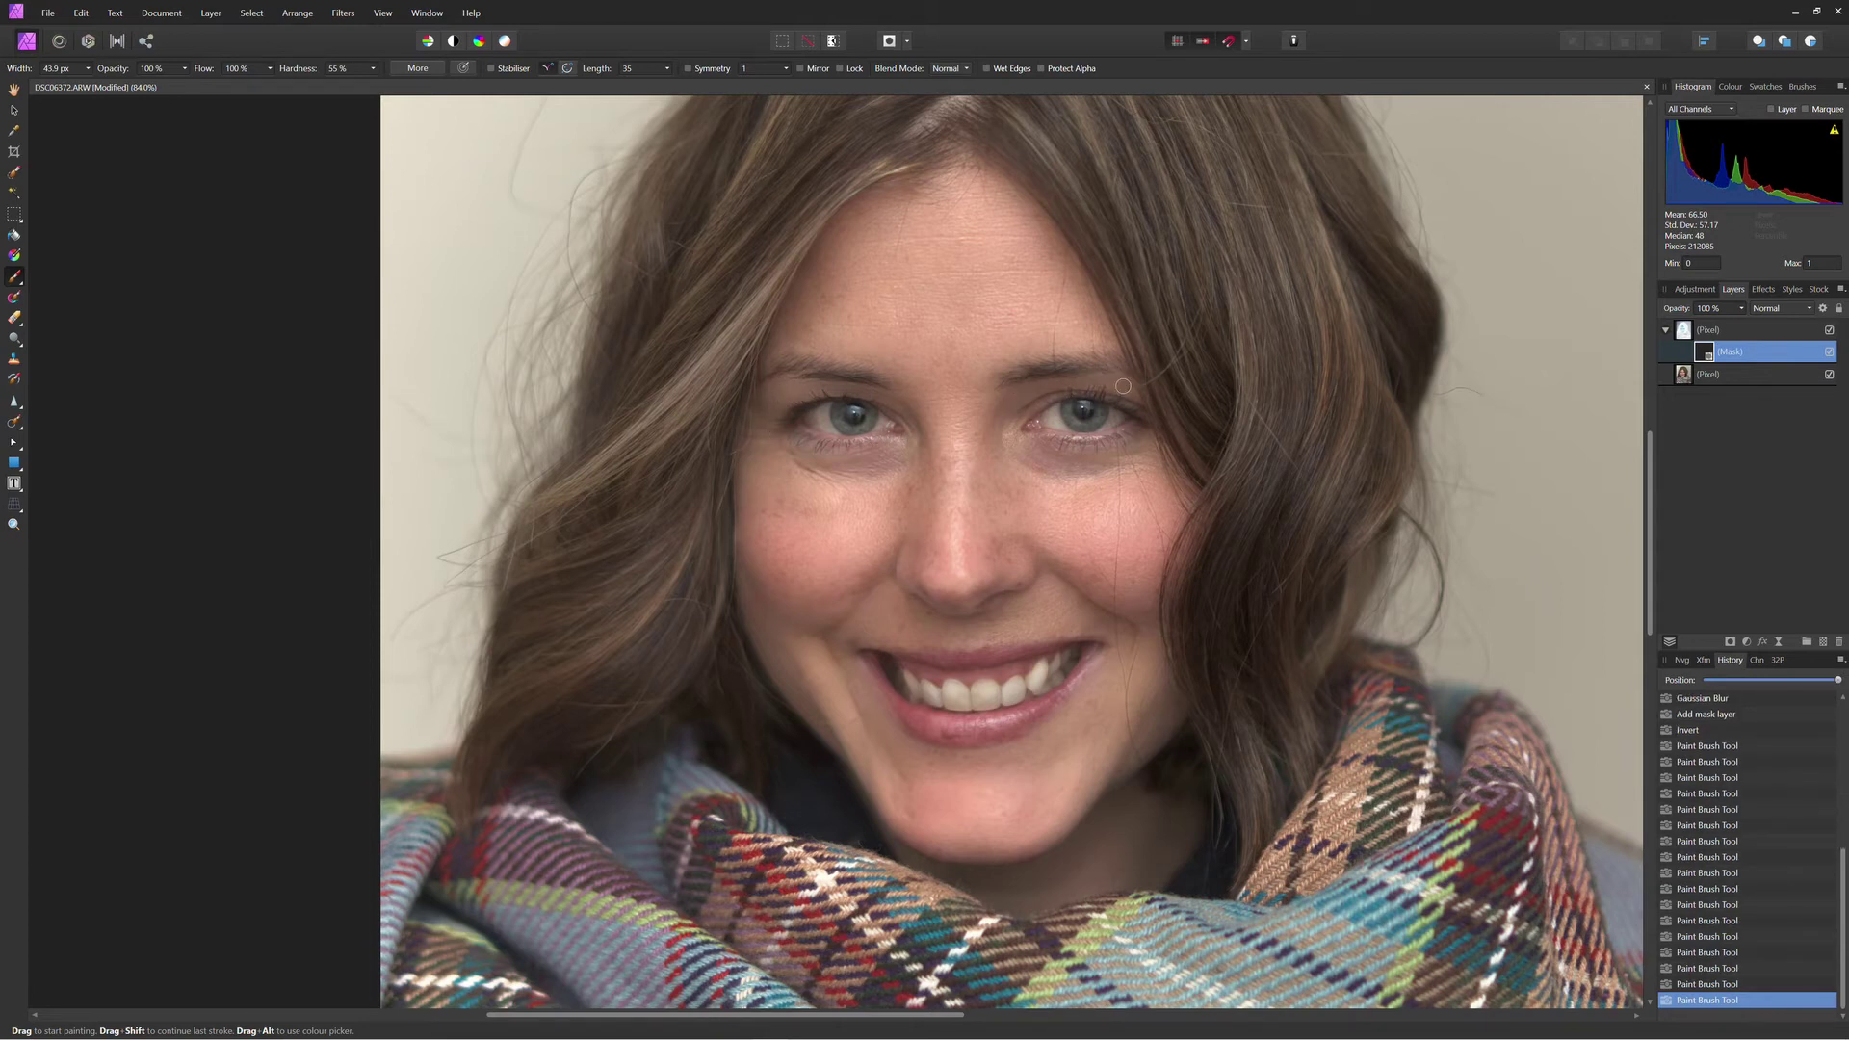
- Fit the whole portrait in view and flatten the document into a single pixel layer
key("ctrl+0")
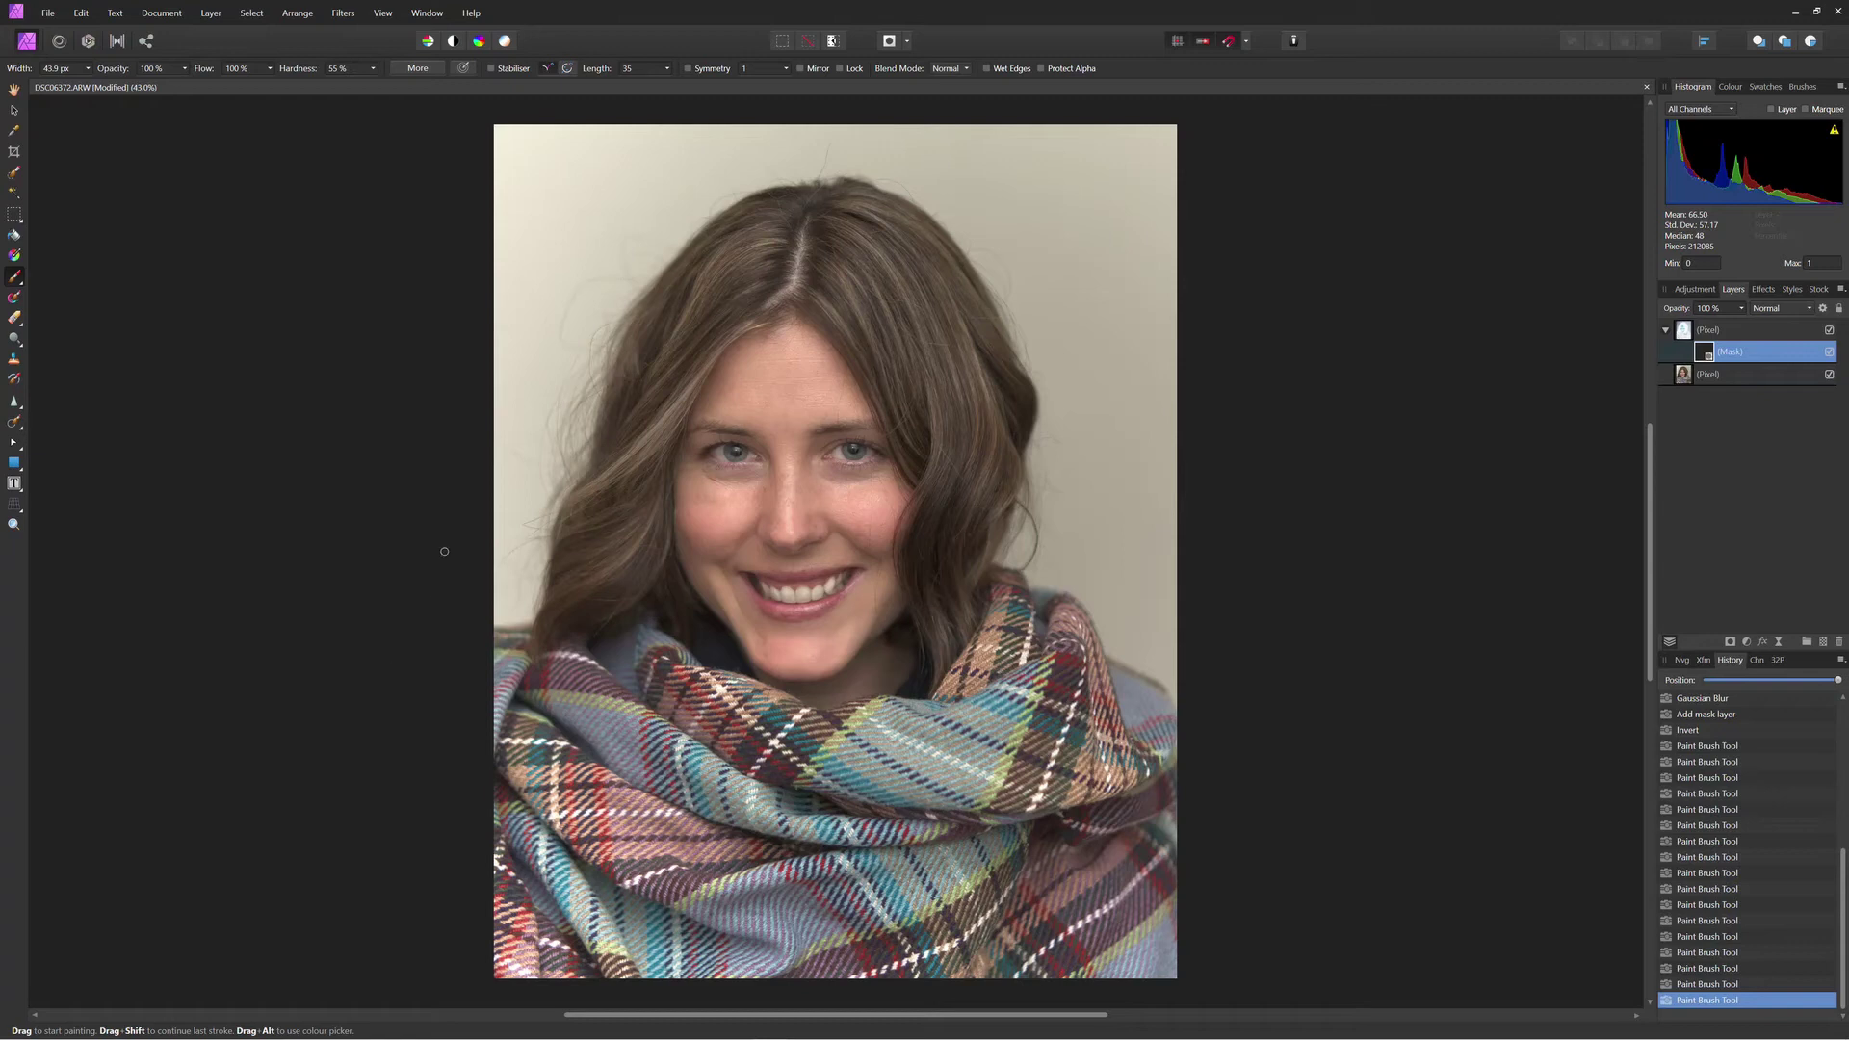
left_click(161, 13)
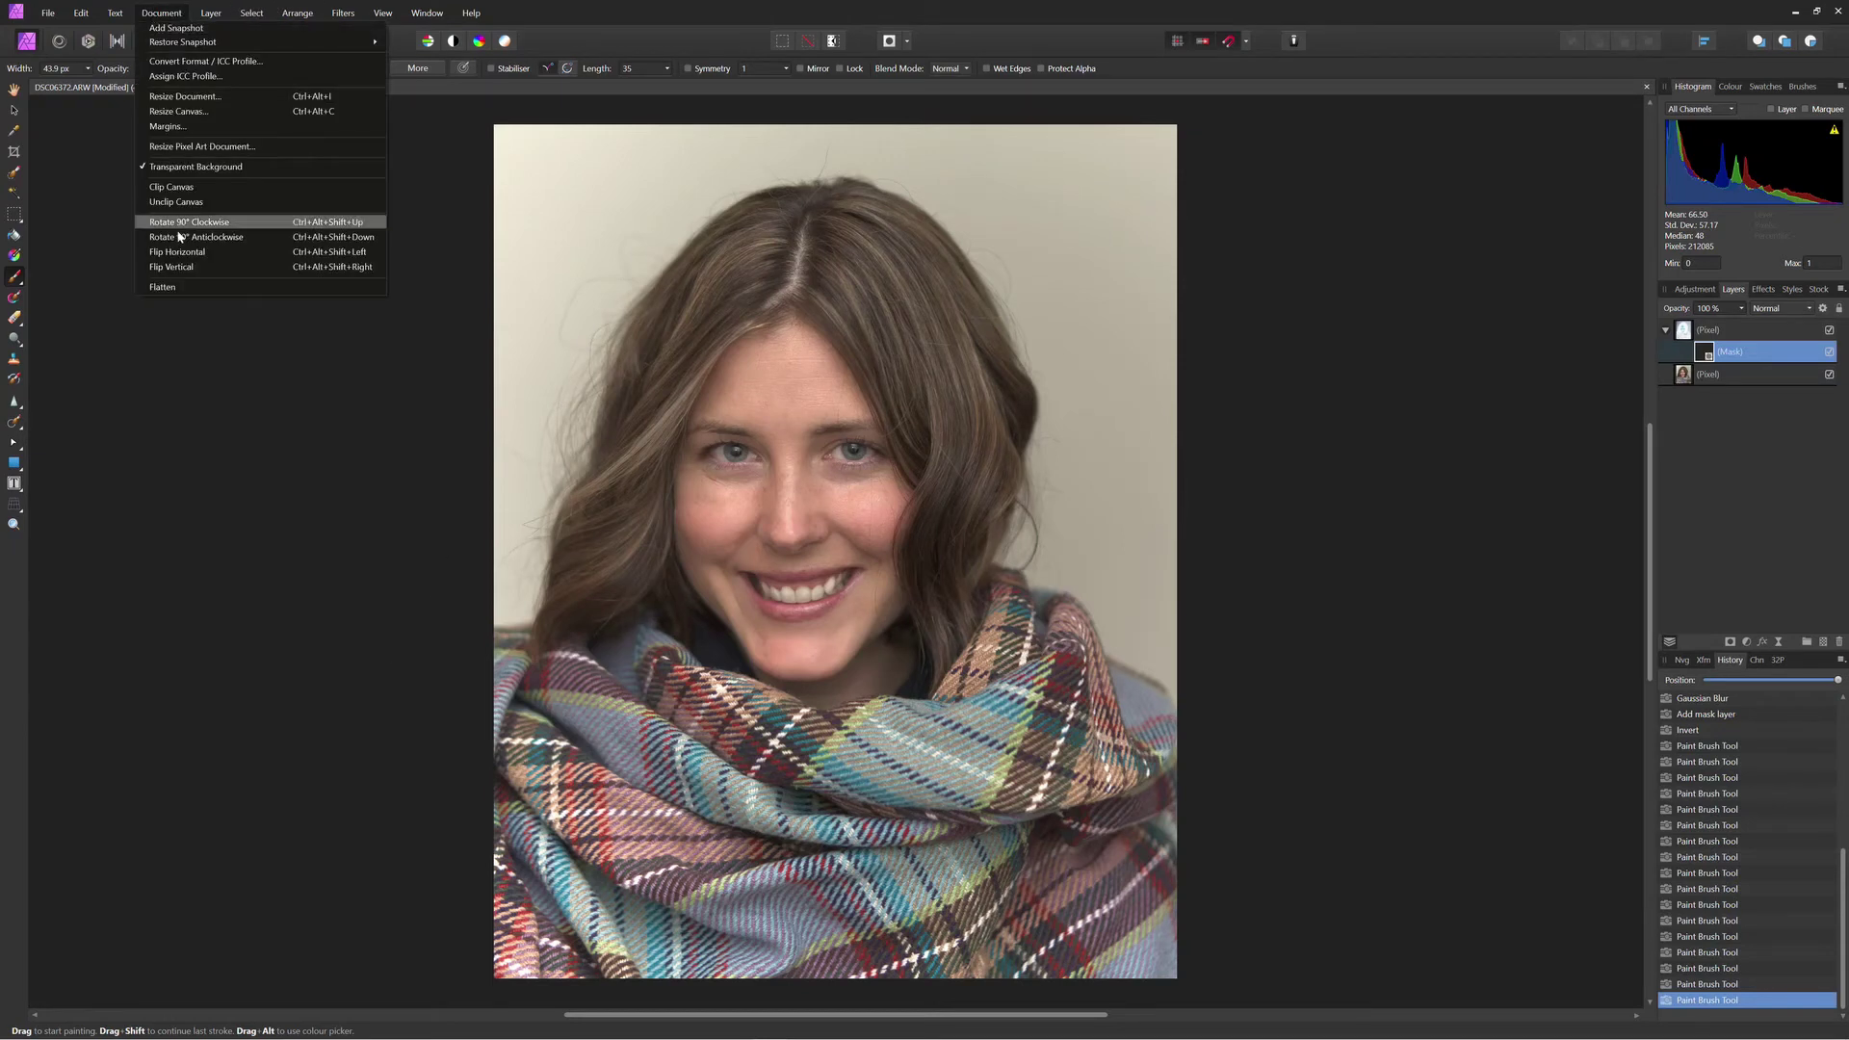
left_click(164, 287)
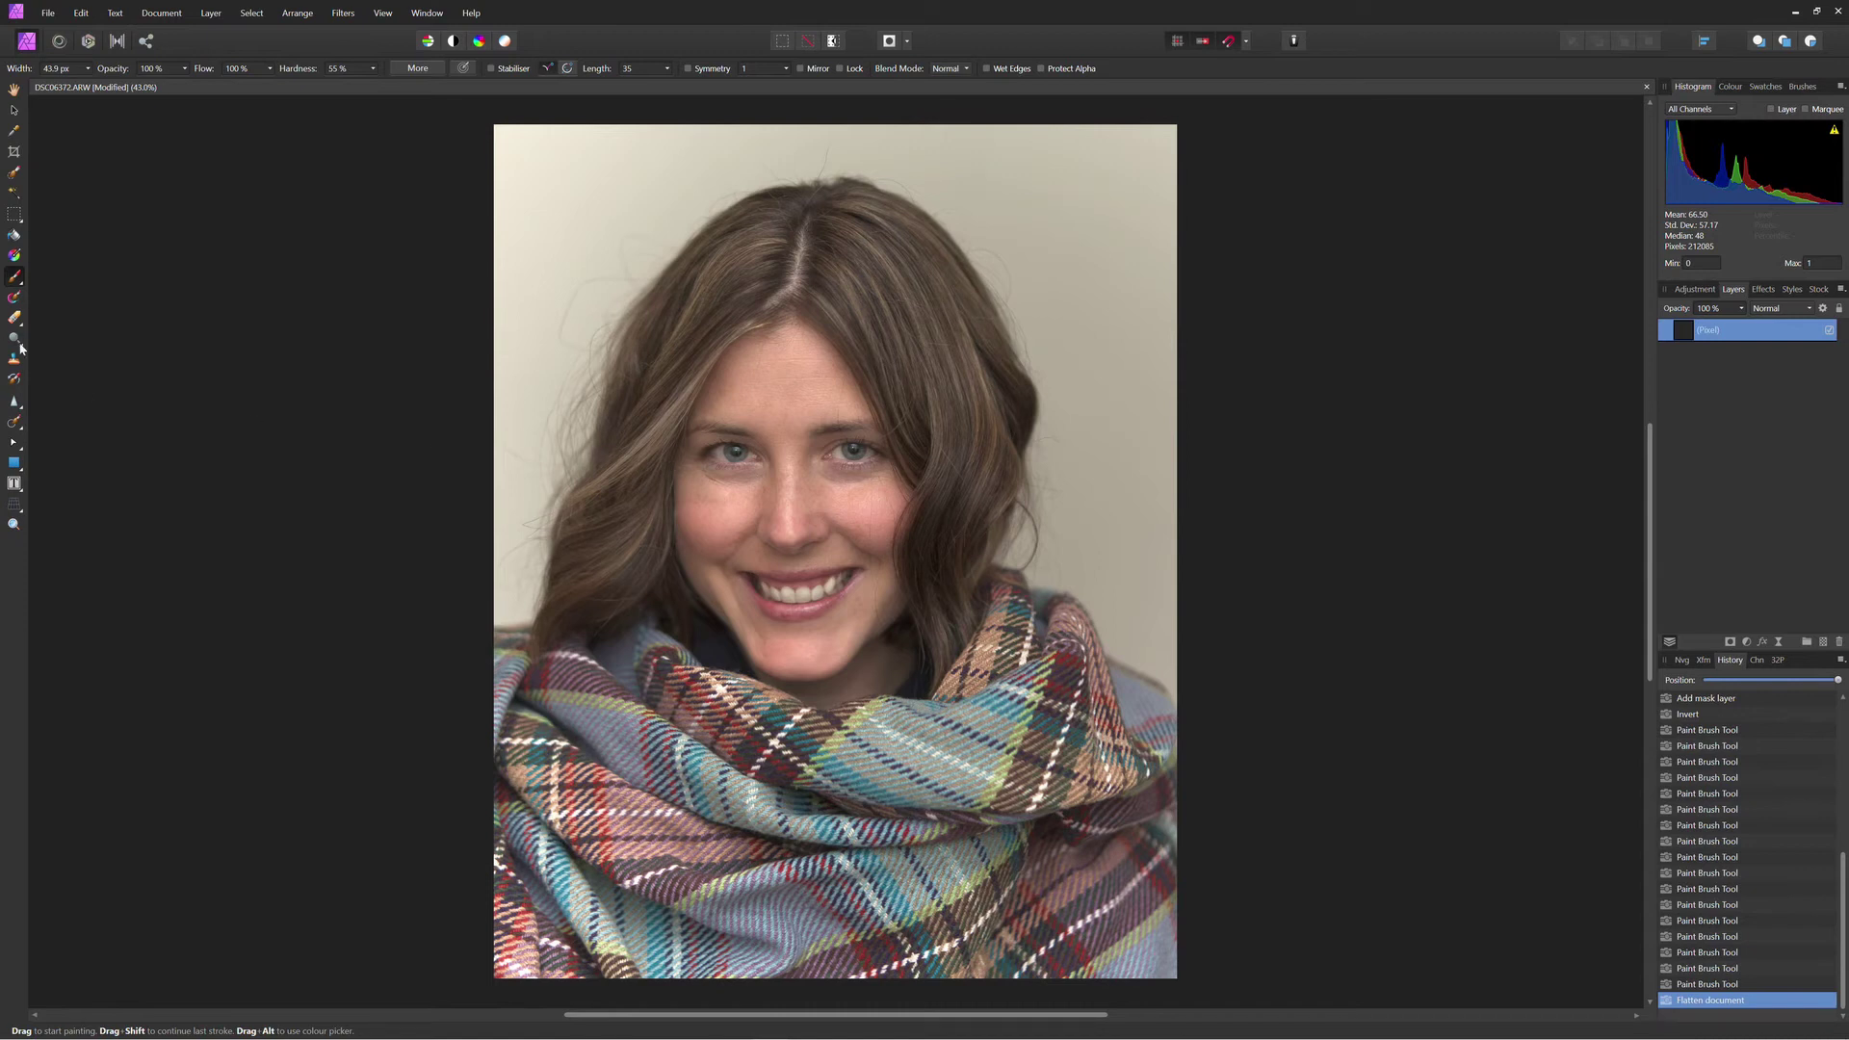
- Remove the crease under the eye on the image's left with a 22.2 px Inpainting Brush
left_click(14, 424)
scroll(731, 460, "up", 8)
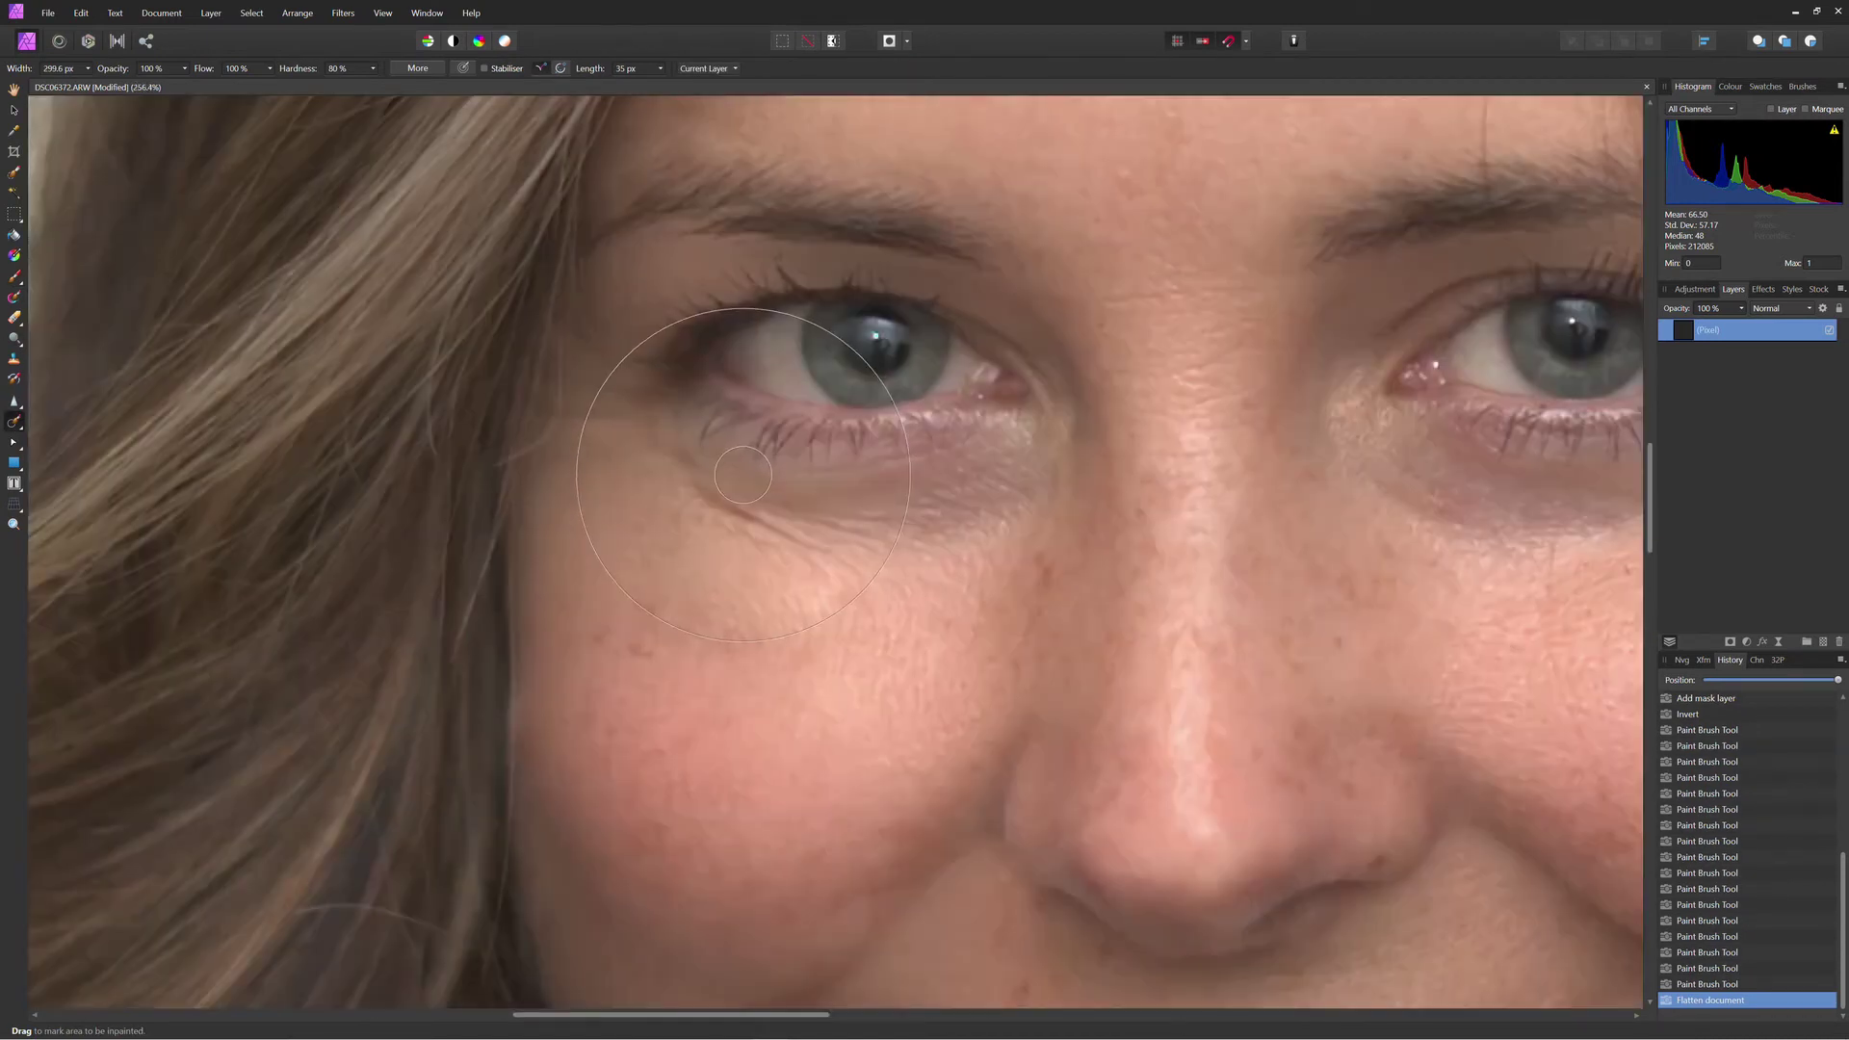
key("bracketleft")
key("bracketleft")
key("bracketleft")
key("bracketleft")
key("bracketleft")
key("bracketleft")
key("bracketleft")
key("bracketleft")
left_click_drag(687, 488, 798, 551)
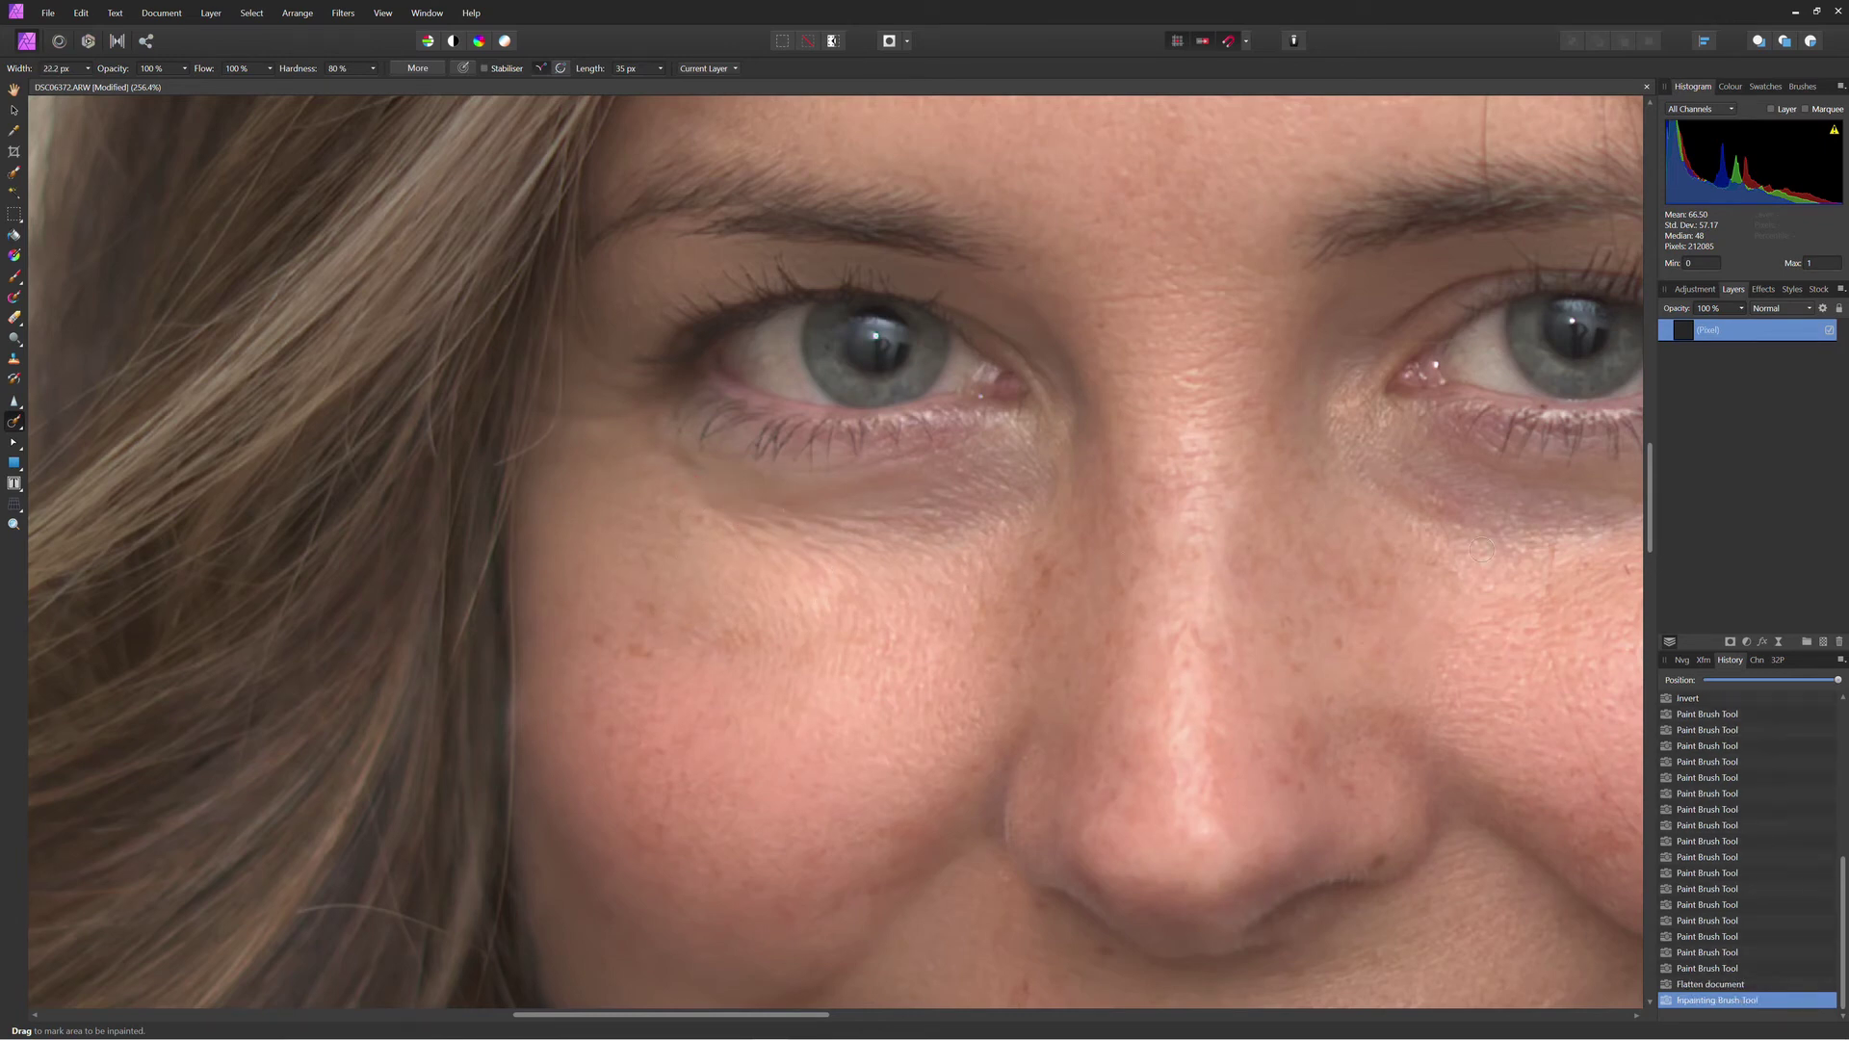
- Inpaint the horizontal wrinkle lines across the forehead with a brush width of 13.7 px
key("ctrl+0")
scroll(1387, 250, "up", 3)
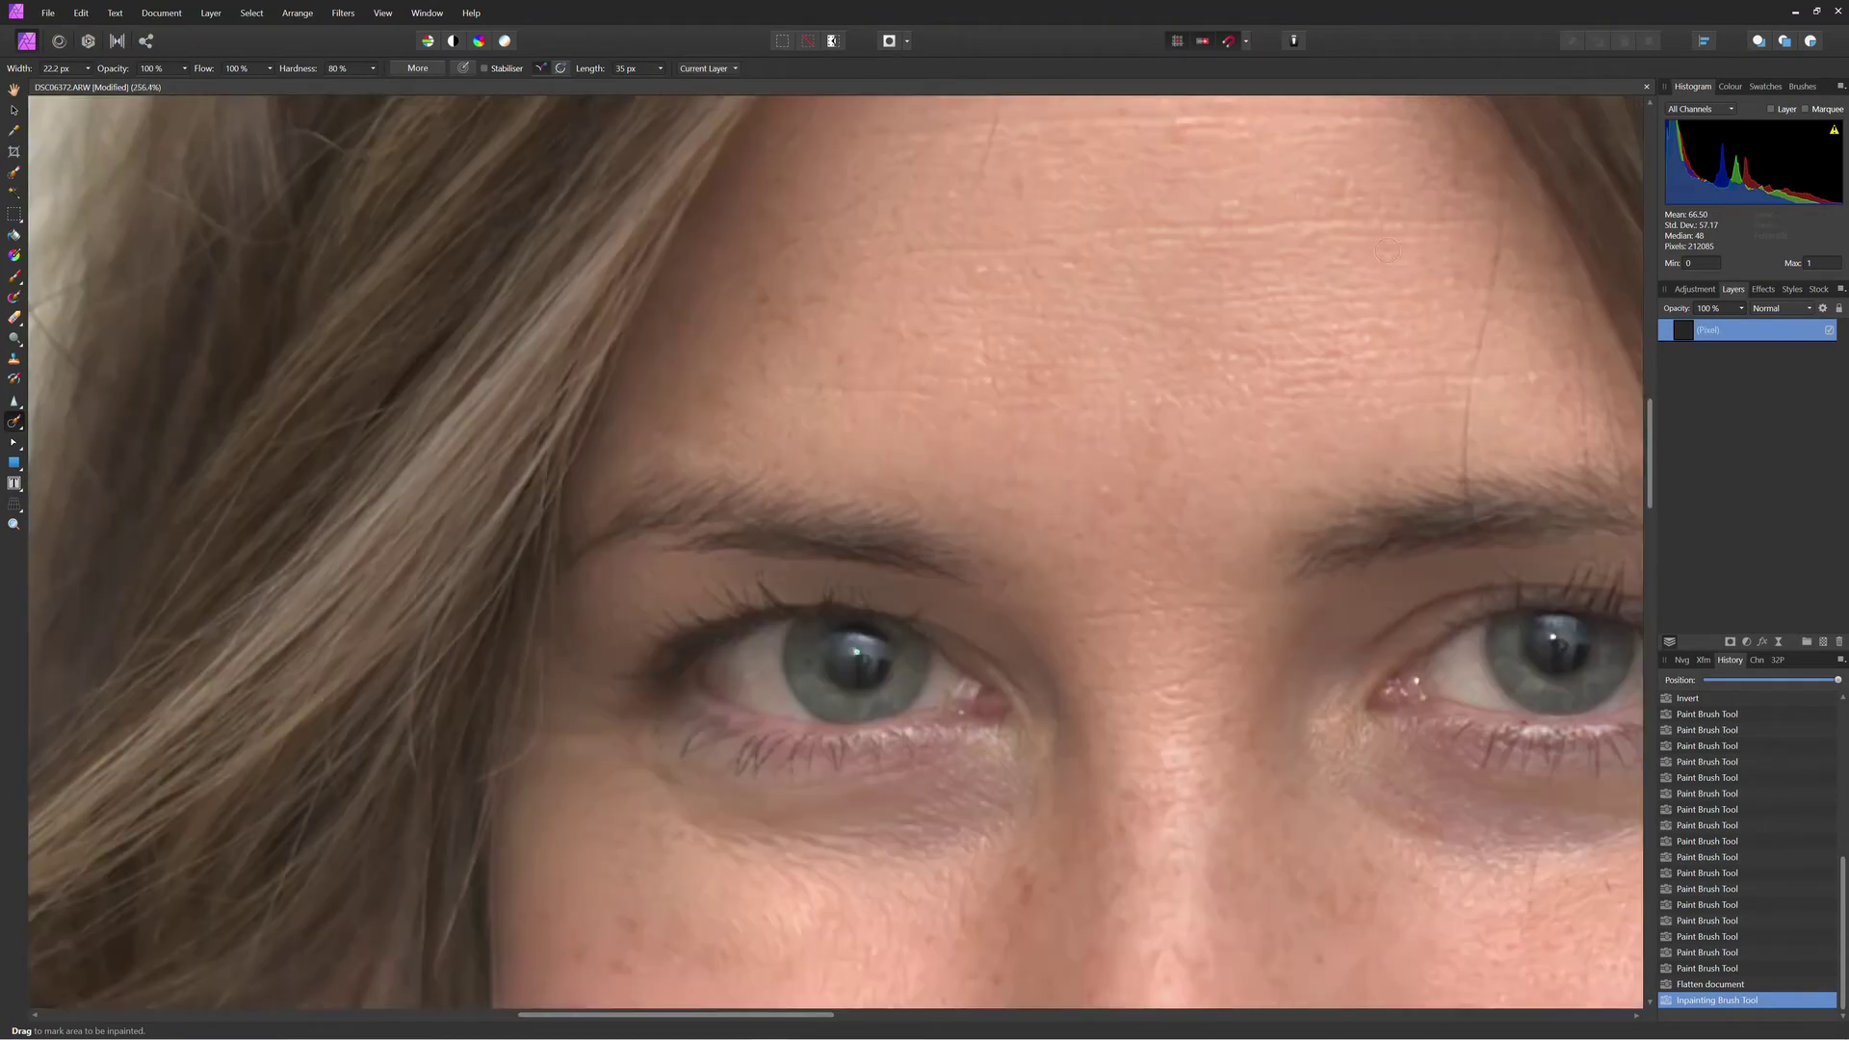
scroll(1387, 250, "up", 3)
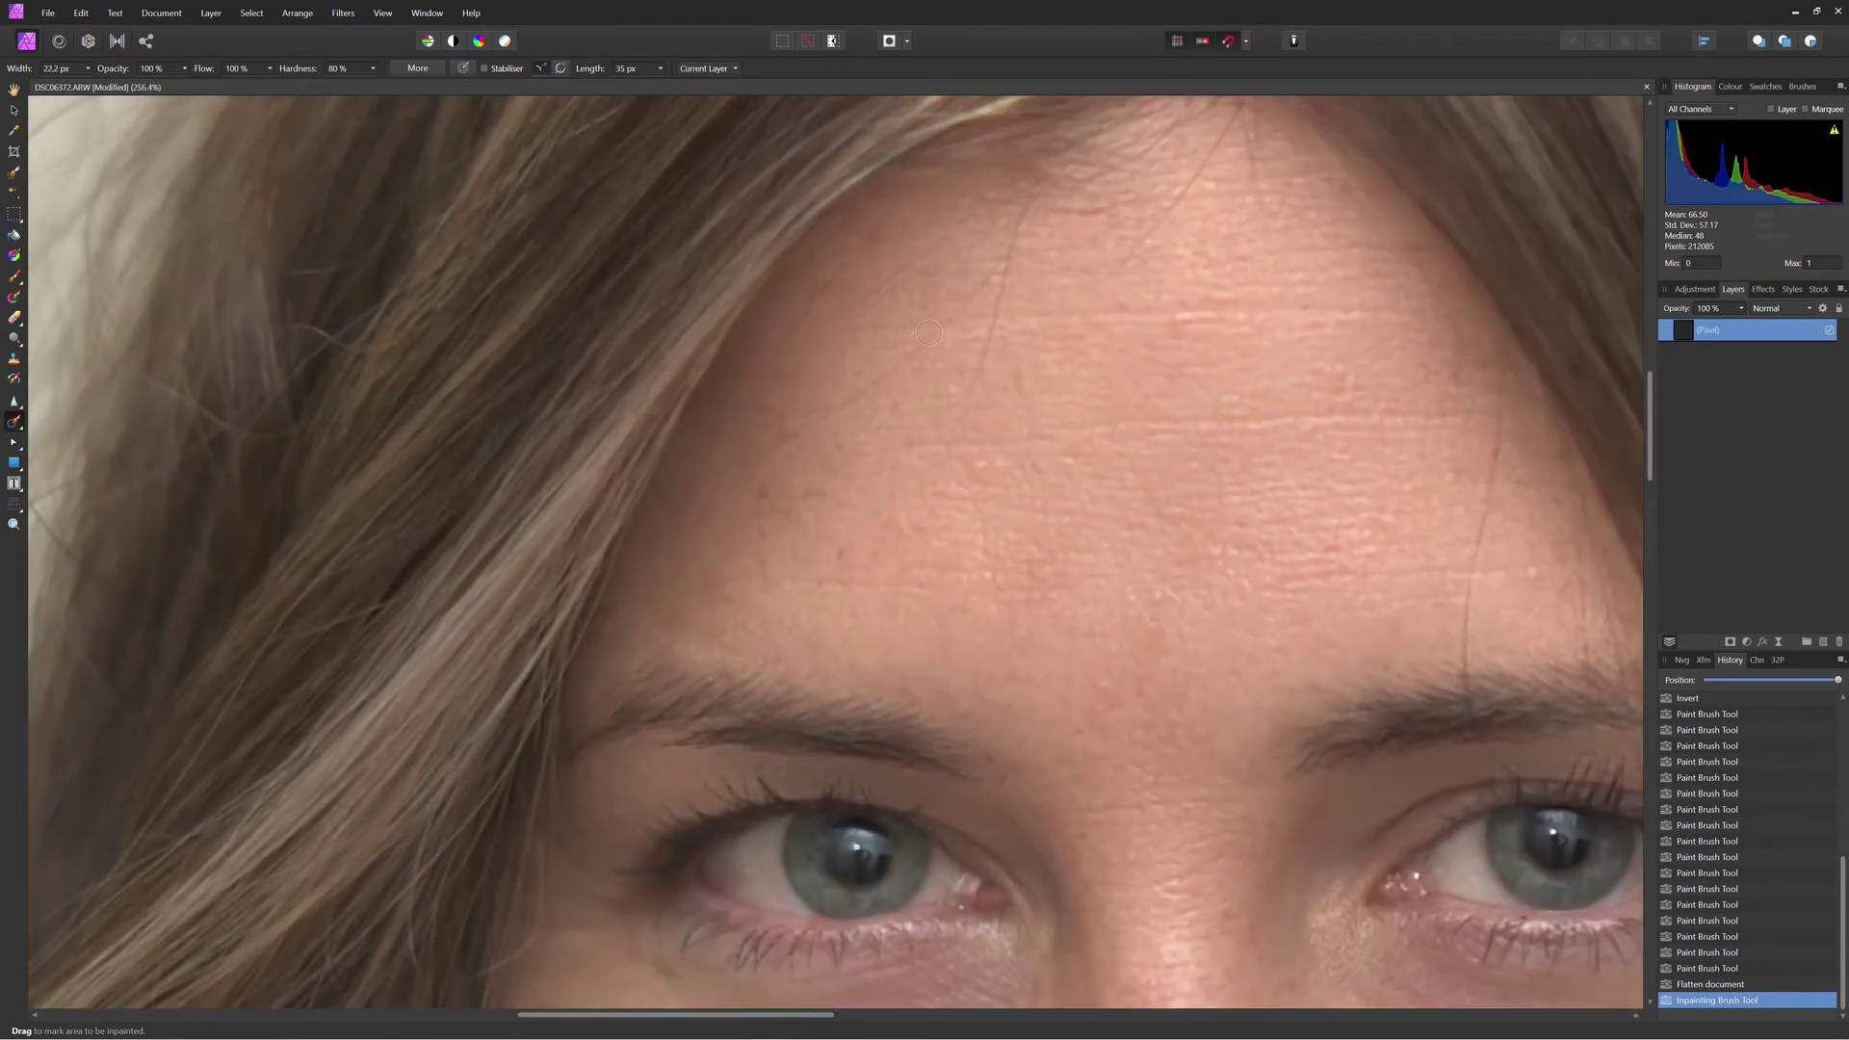
left_click_drag(851, 330, 1379, 308)
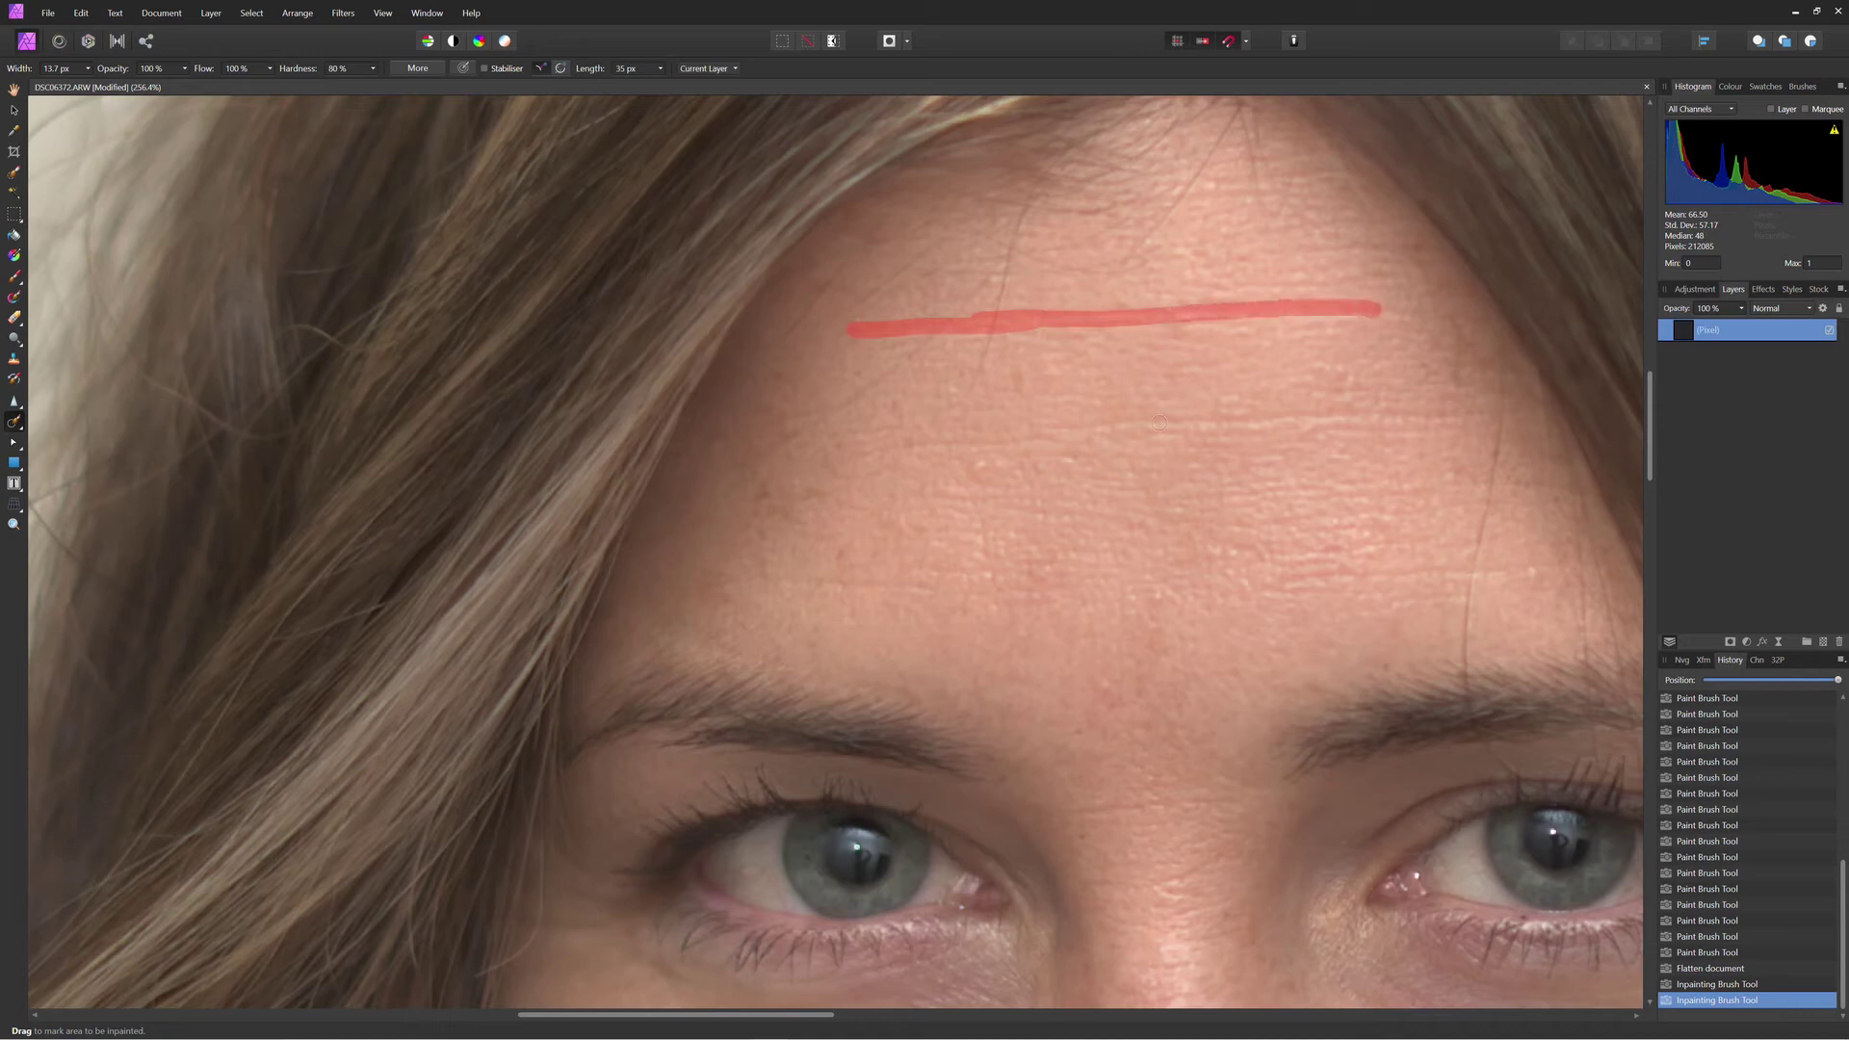
left_click_drag(890, 450, 1396, 416)
key("ctrl+0")
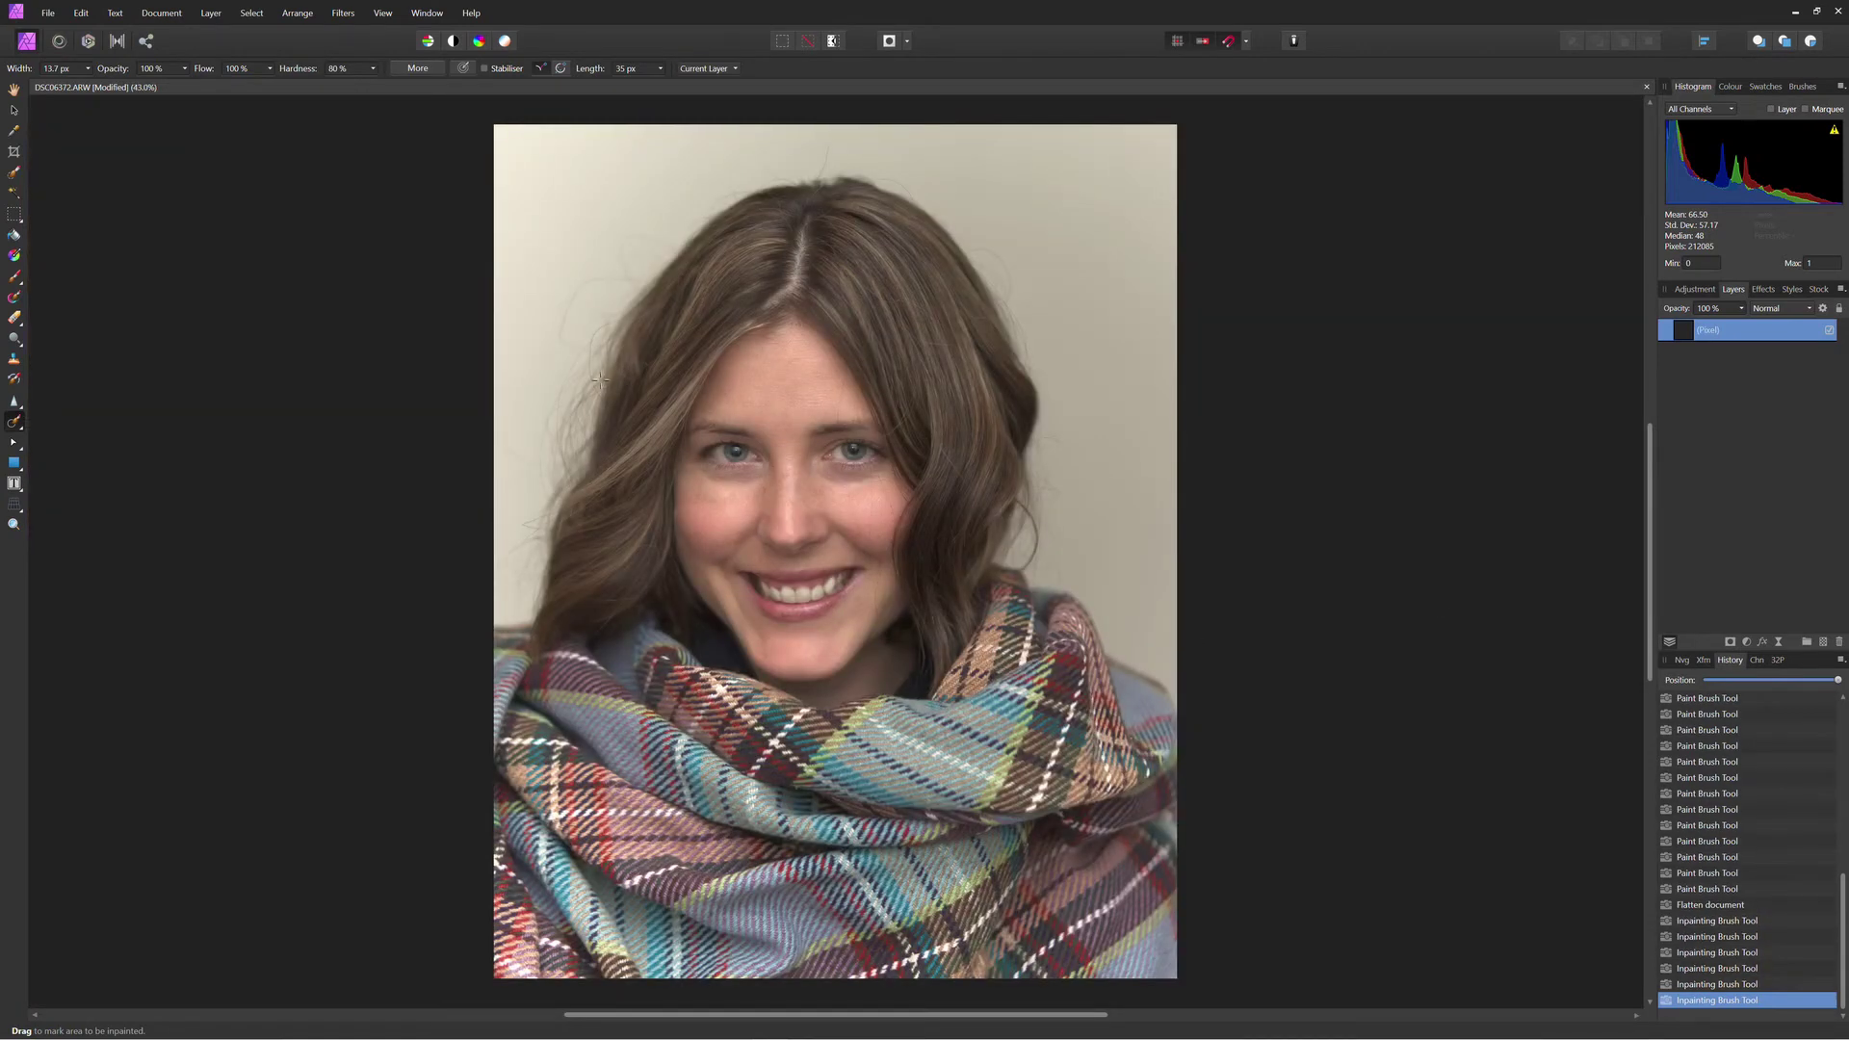
- Inpaint the stray hair loops against the background along the hair's left side, using brush widths of 27.5 px and 12.2 px
scroll(549, 219, "up", 8)
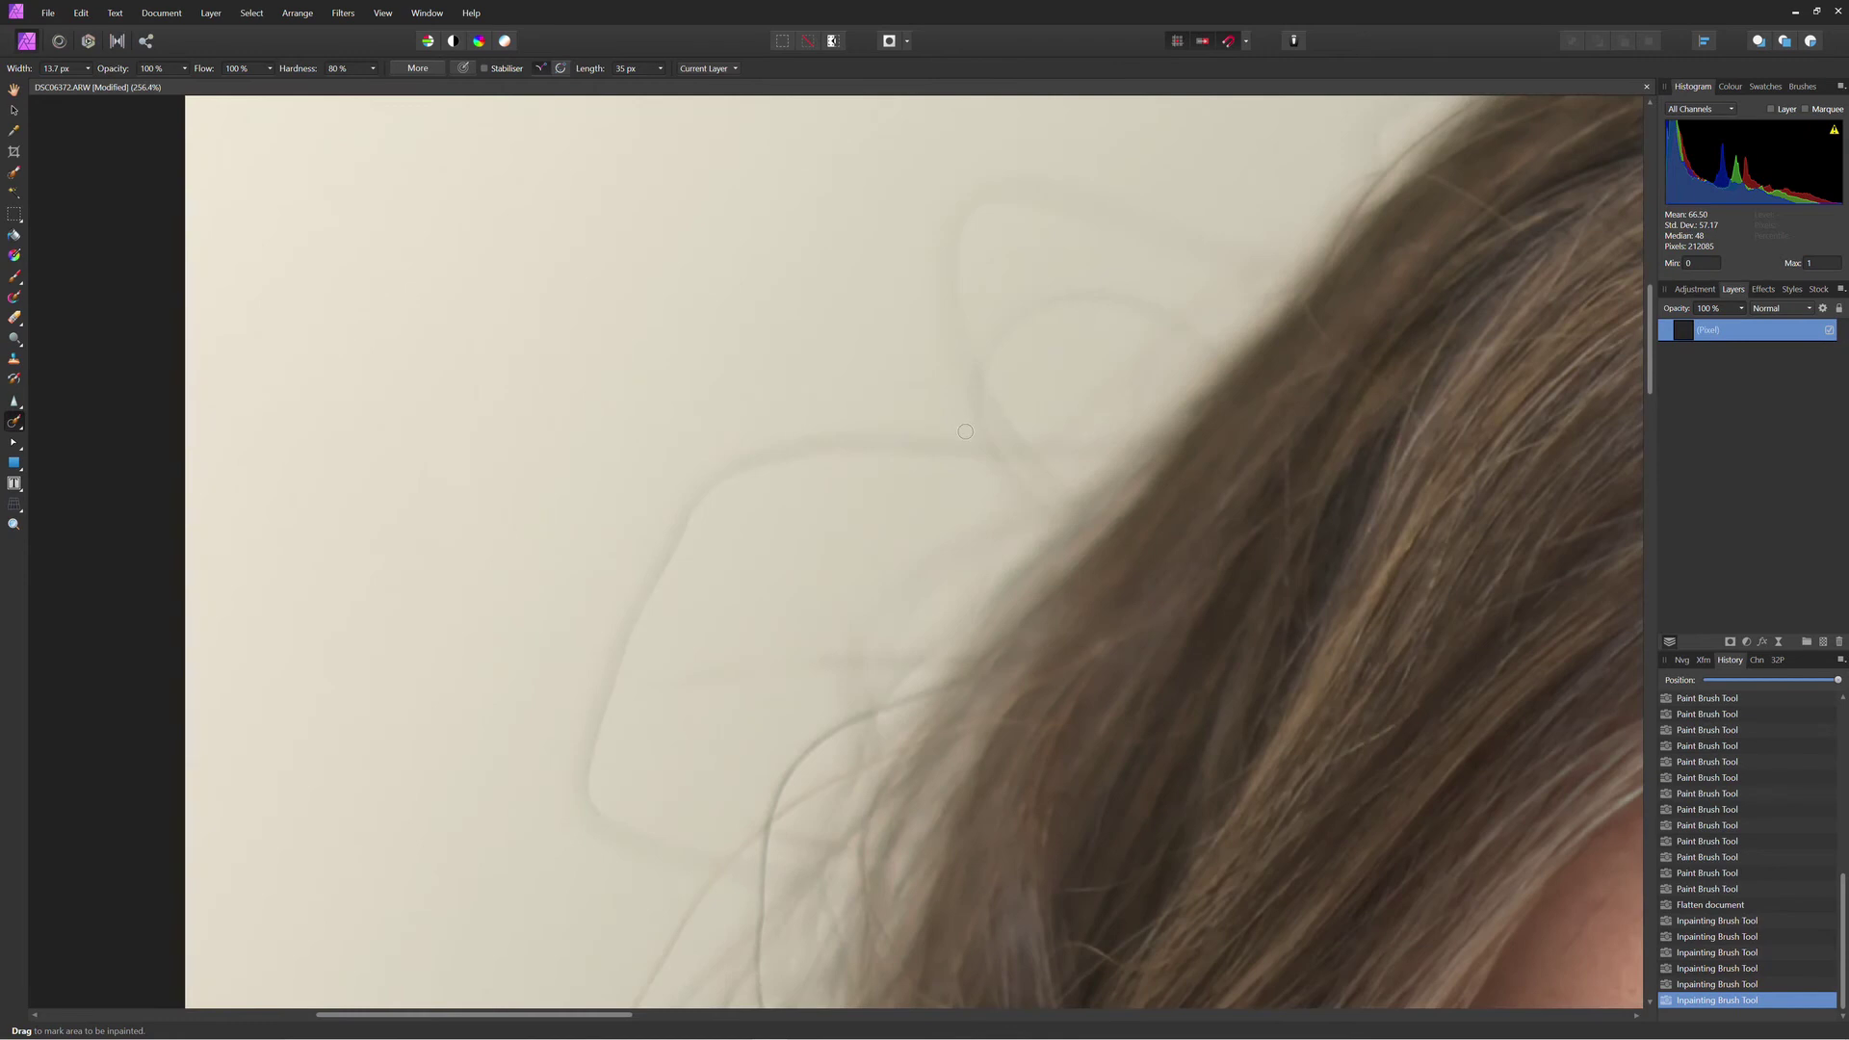
mouse_move(1105, 448)
left_mouse_down()
mouse_move(884, 448)
mouse_move(711, 481)
mouse_move(639, 579)
mouse_move(590, 775)
mouse_move(609, 826)
mouse_move(650, 845)
mouse_move(787, 864)
left_mouse_up()
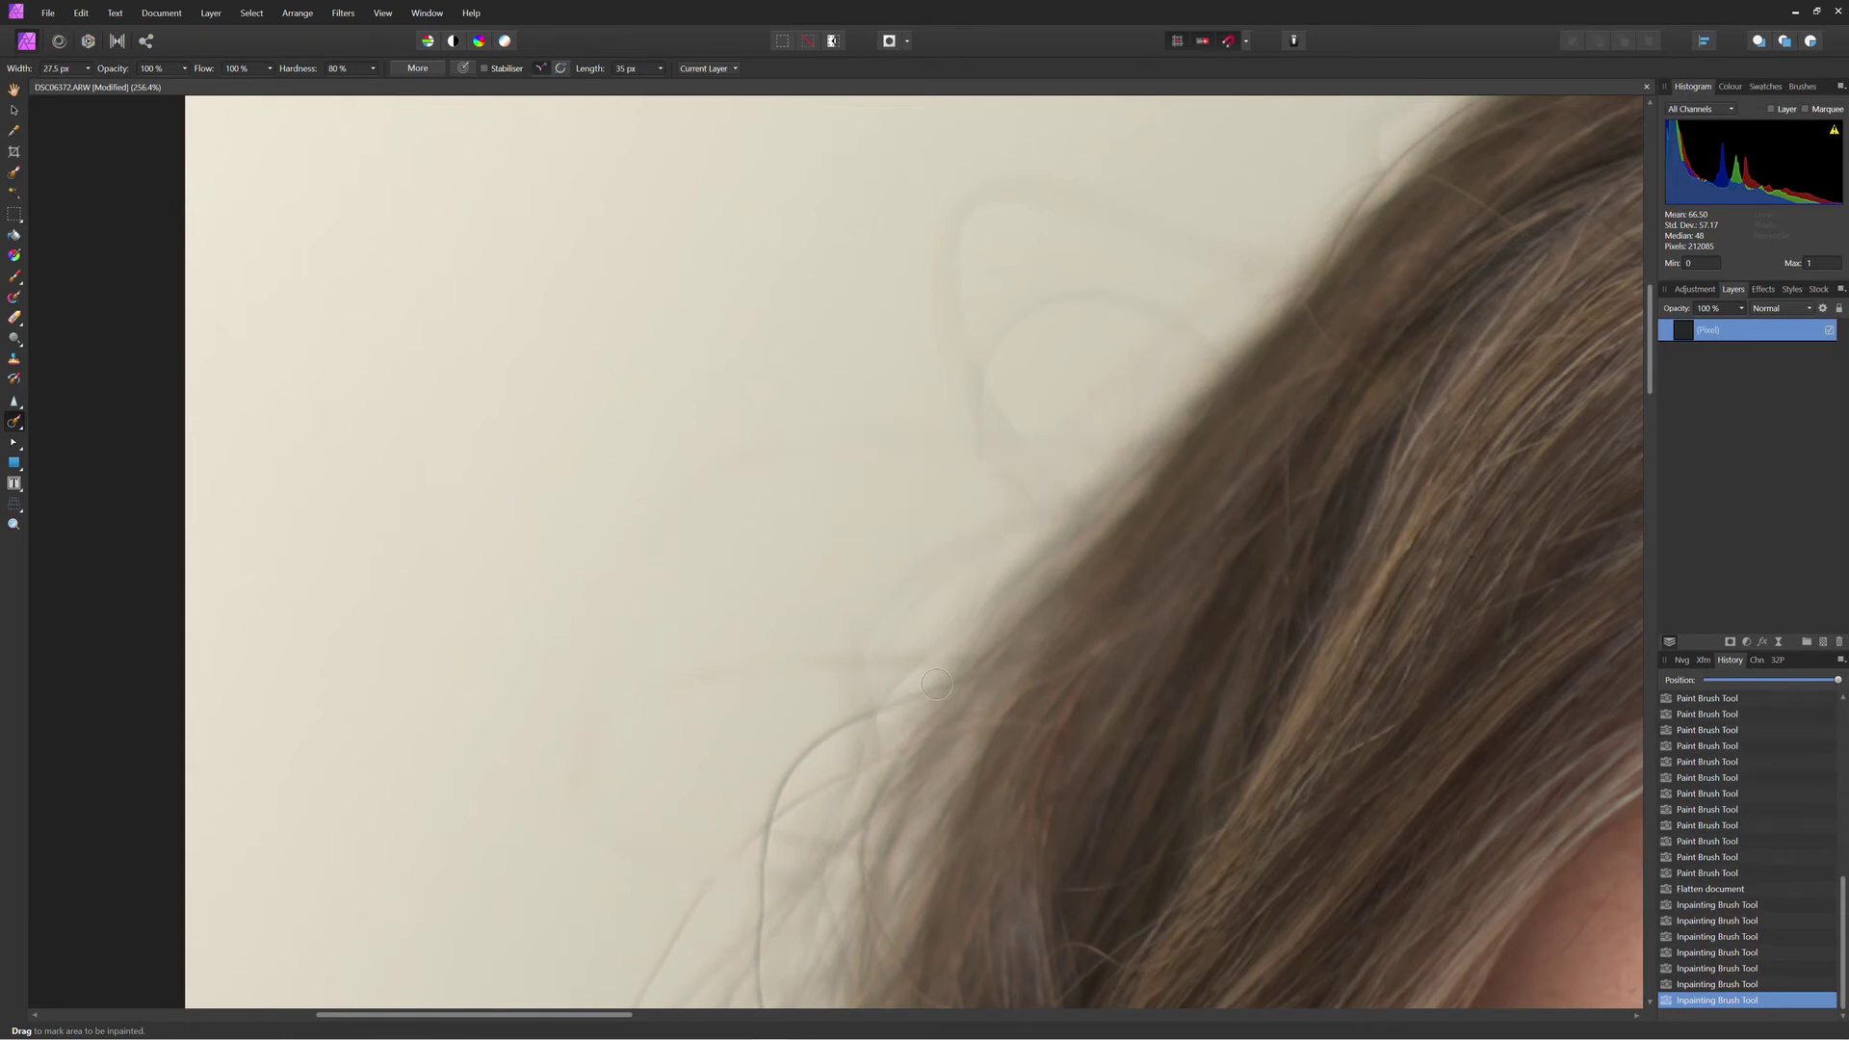
scroll(940, 687, "down", 5)
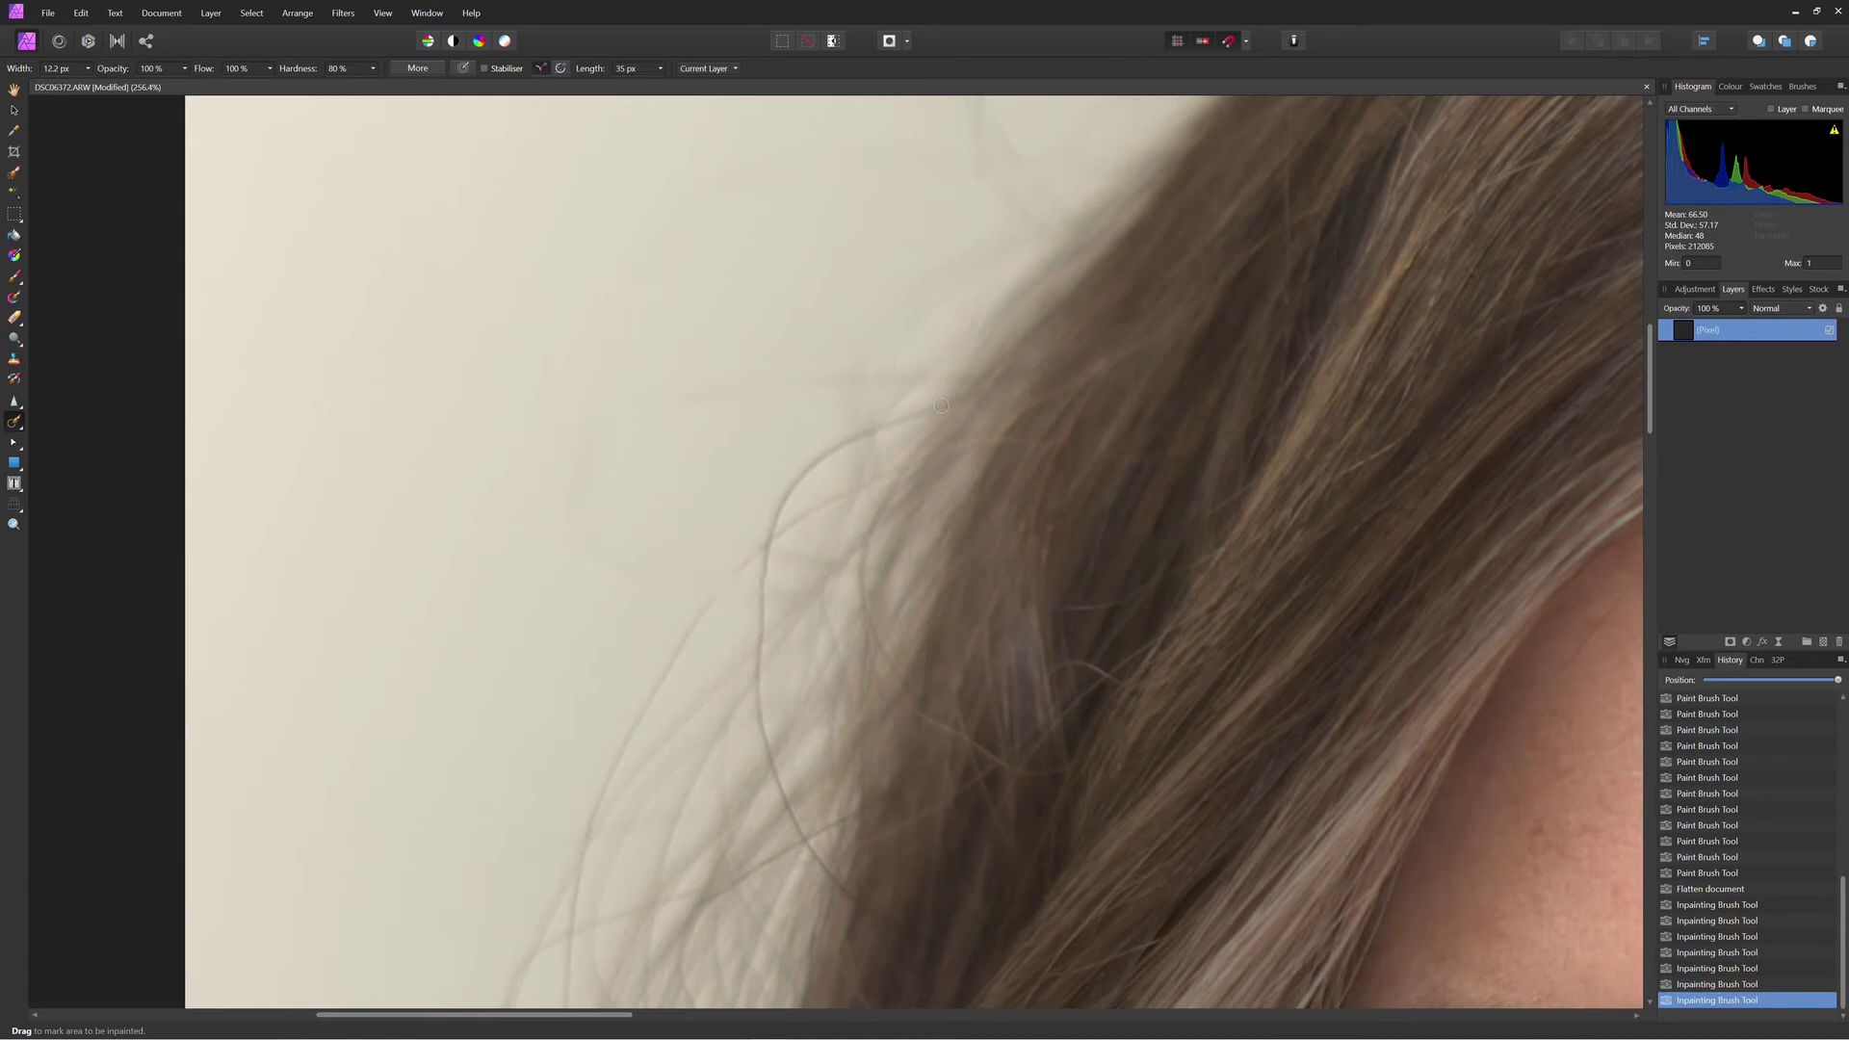
mouse_move(942, 405)
left_mouse_down()
mouse_move(807, 465)
mouse_move(762, 579)
mouse_move(763, 737)
mouse_move(834, 878)
left_mouse_up()
mouse_move(884, 476)
left_mouse_down()
mouse_move(760, 550)
mouse_move(660, 678)
mouse_move(602, 795)
mouse_move(569, 991)
left_mouse_up()
scroll(569, 990, "down", 3)
mouse_move(565, 486)
left_mouse_down()
mouse_move(572, 640)
mouse_move(681, 852)
mouse_move(599, 949)
left_mouse_up()
scroll(575, 327, "down", 5)
scroll(578, 289, "up", 4)
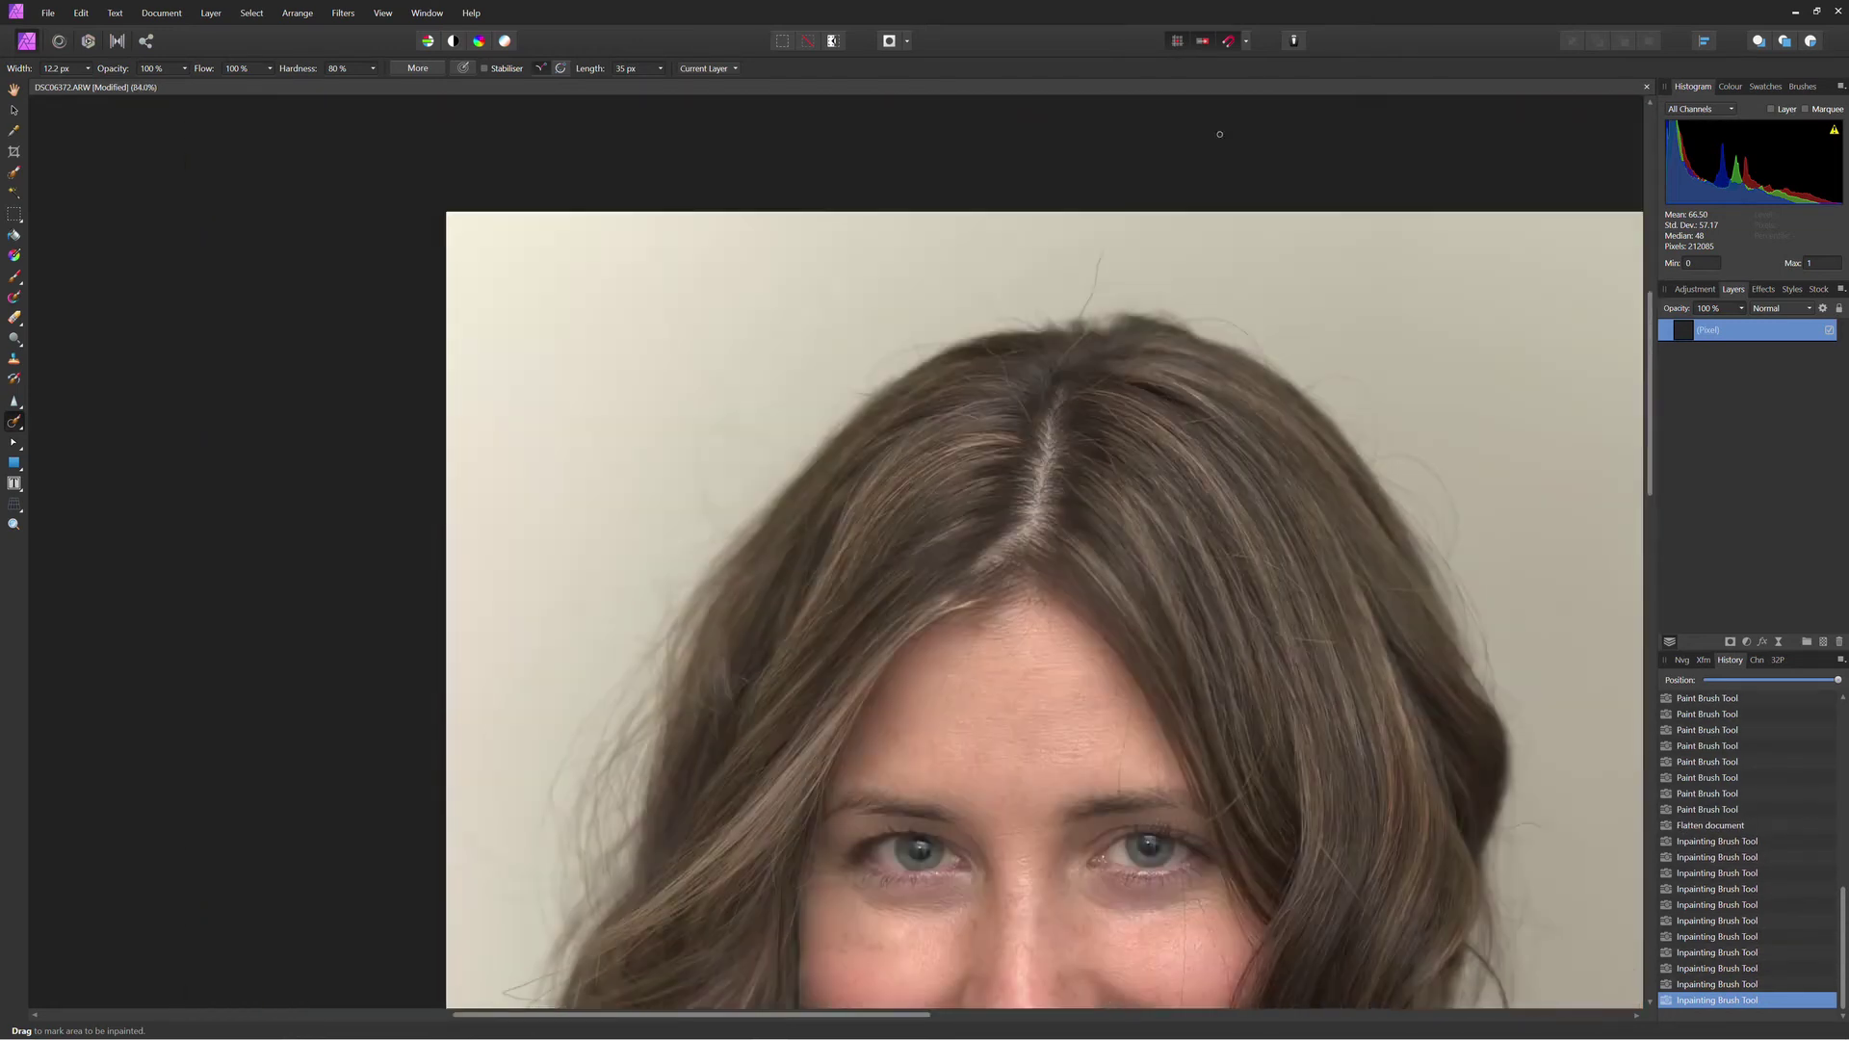
- Inpaint the flyaway hairs standing out above the crown of the head with the 12.2 px brush
scroll(1219, 133, "up", 5)
left_click_drag(1061, 224, 1027, 326)
left_click_drag(623, 357, 753, 482)
left_click_drag(449, 481, 507, 611)
left_click_drag(288, 687, 369, 708)
left_click_drag(1069, 334, 1001, 429)
left_click_drag(1135, 389, 1052, 468)
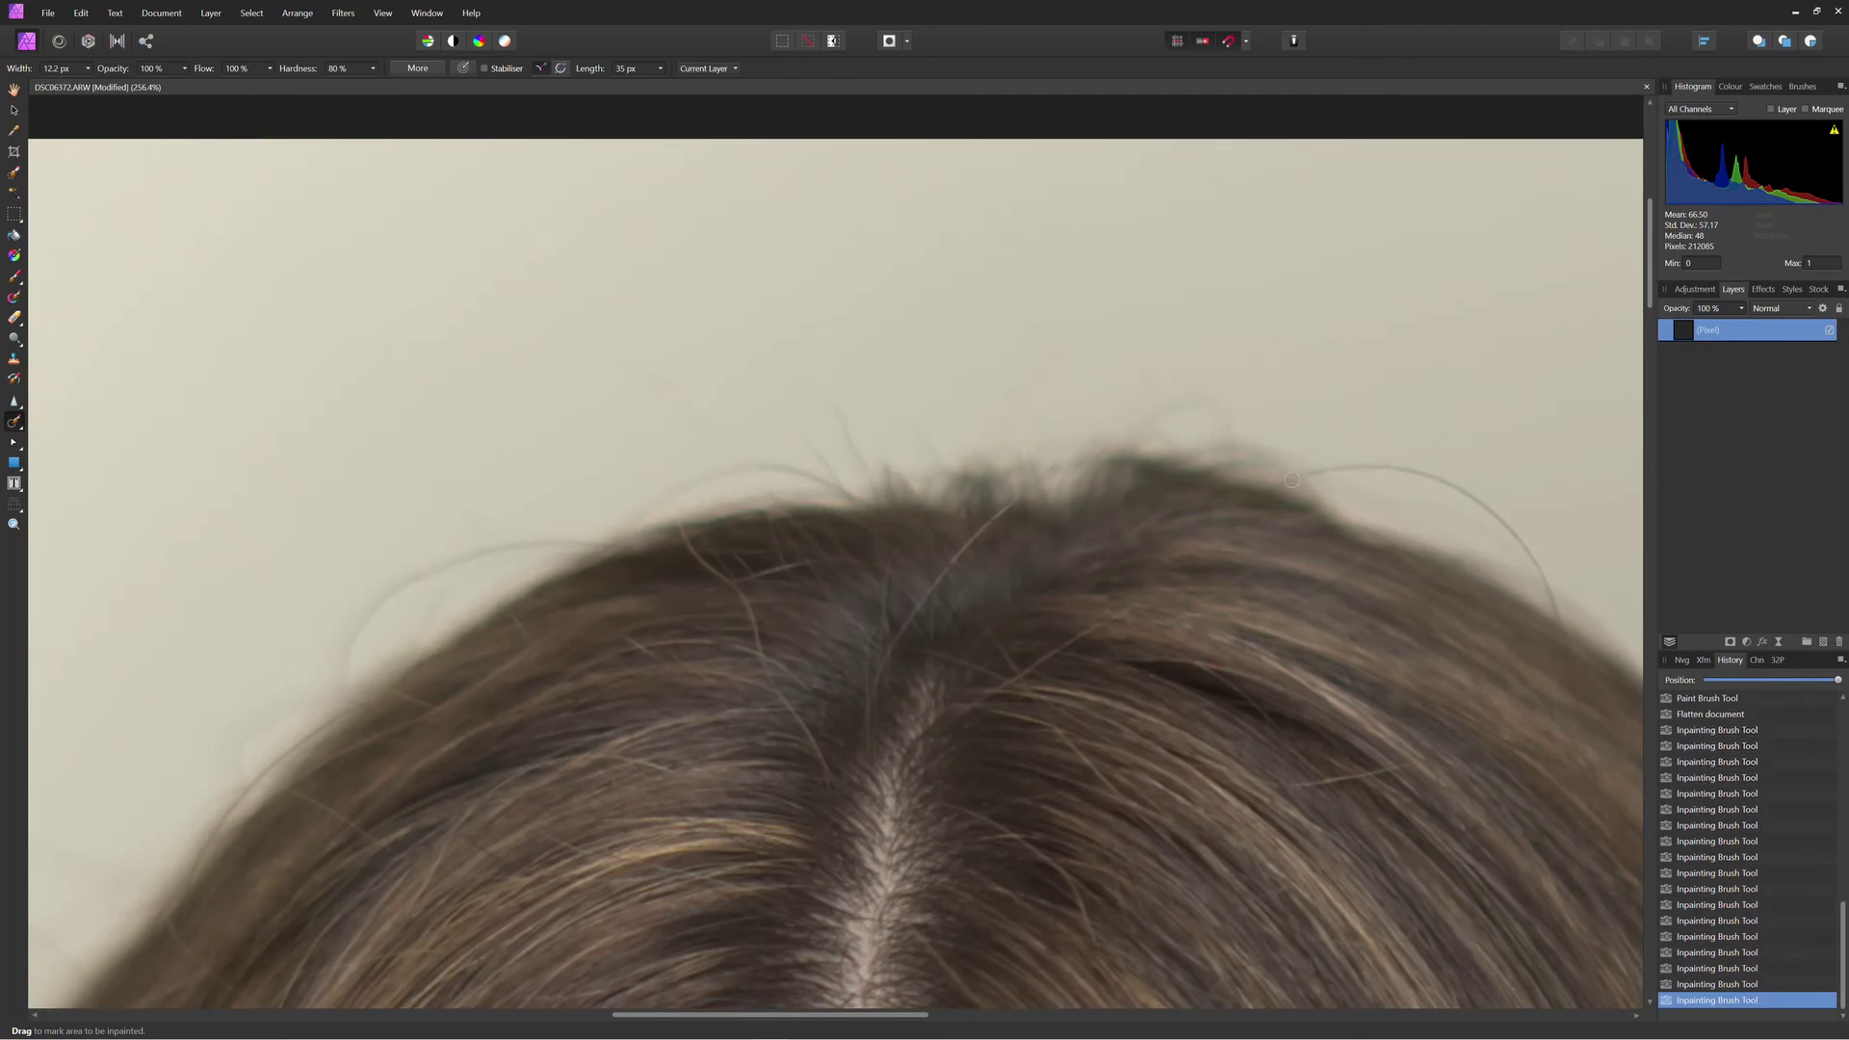
mouse_move(1291, 479)
left_mouse_down()
mouse_move(1393, 469)
mouse_move(1514, 536)
mouse_move(1559, 626)
left_mouse_up()
- Inpaint the stray hair loops against the background along the upper right side of the hair
scroll(1541, 616, "down", 5)
scroll(626, 231, "up", 5)
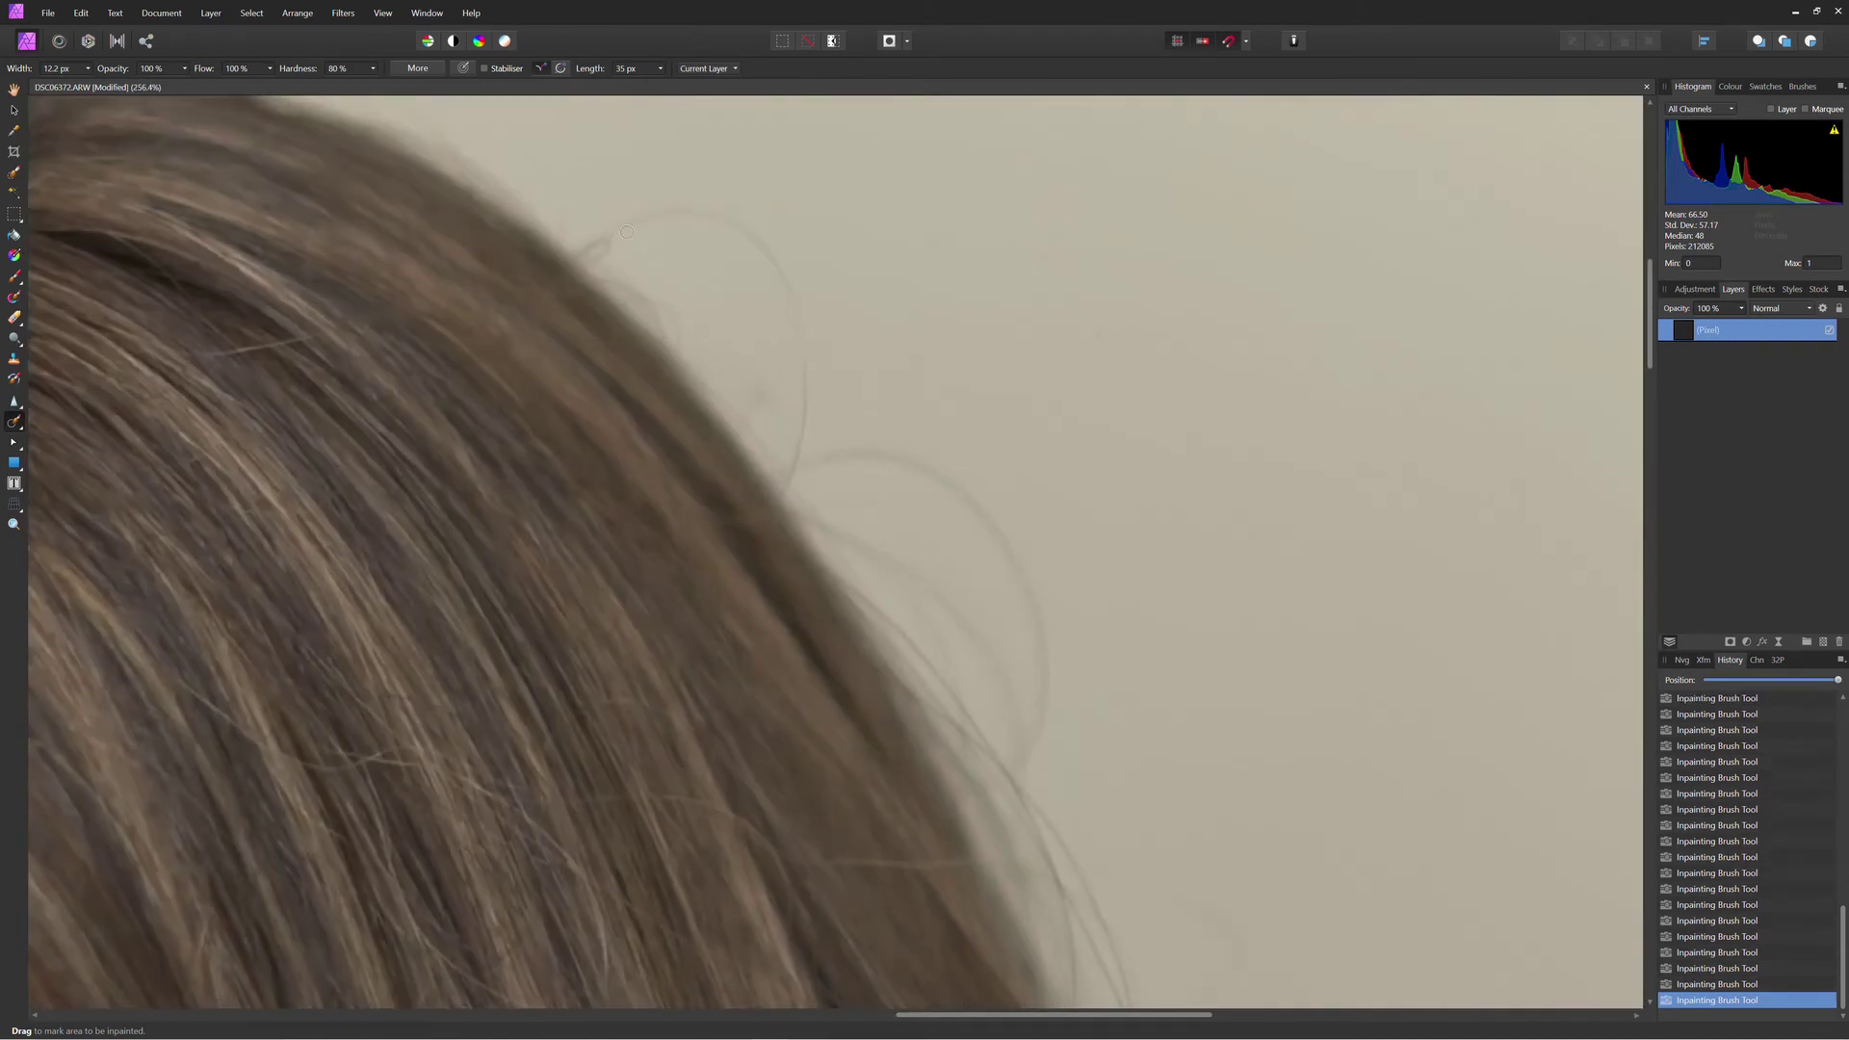
mouse_move(606, 239)
left_mouse_down()
mouse_move(673, 214)
mouse_move(771, 256)
mouse_move(795, 496)
left_mouse_up()
mouse_move(796, 469)
left_mouse_down()
mouse_move(949, 486)
mouse_move(983, 521)
mouse_move(1032, 732)
left_mouse_up()
key("bracketright")
mouse_move(813, 454)
left_mouse_down()
mouse_move(997, 554)
mouse_move(1045, 734)
left_mouse_up()
scroll(1151, 691, "down", 5)
mouse_move(1147, 418)
left_mouse_down()
mouse_move(1223, 503)
mouse_move(1159, 573)
left_mouse_up()
- Inpaint the stray hairs beside the lower right side of the hair, using brush widths of 10.9 px and 19 px
scroll(1213, 578, "down", 7)
key("bracketleft")
left_click_drag(1332, 563, 1164, 544)
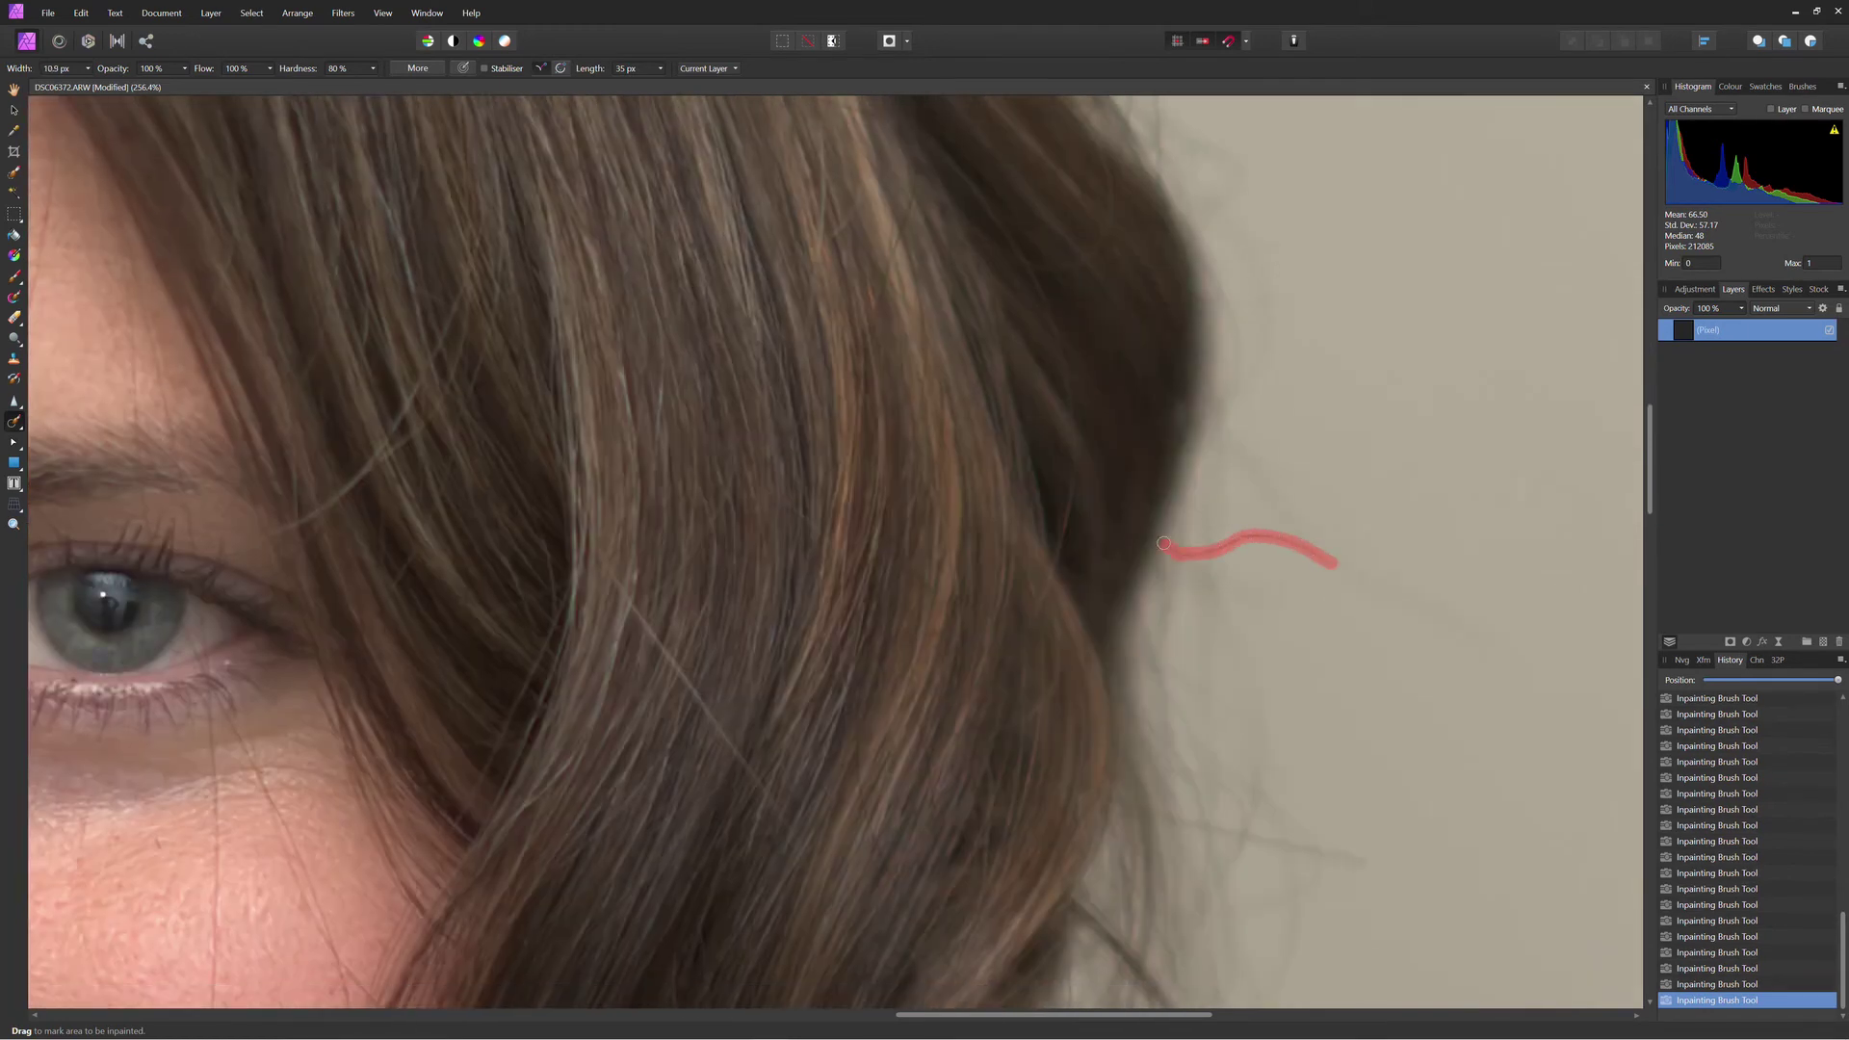
scroll(1252, 607, "down", 5)
key("bracketright")
left_click_drag(1373, 652, 1239, 622)
left_click_drag(1490, 418, 1265, 260)
scroll(1365, 591, "down", 16)
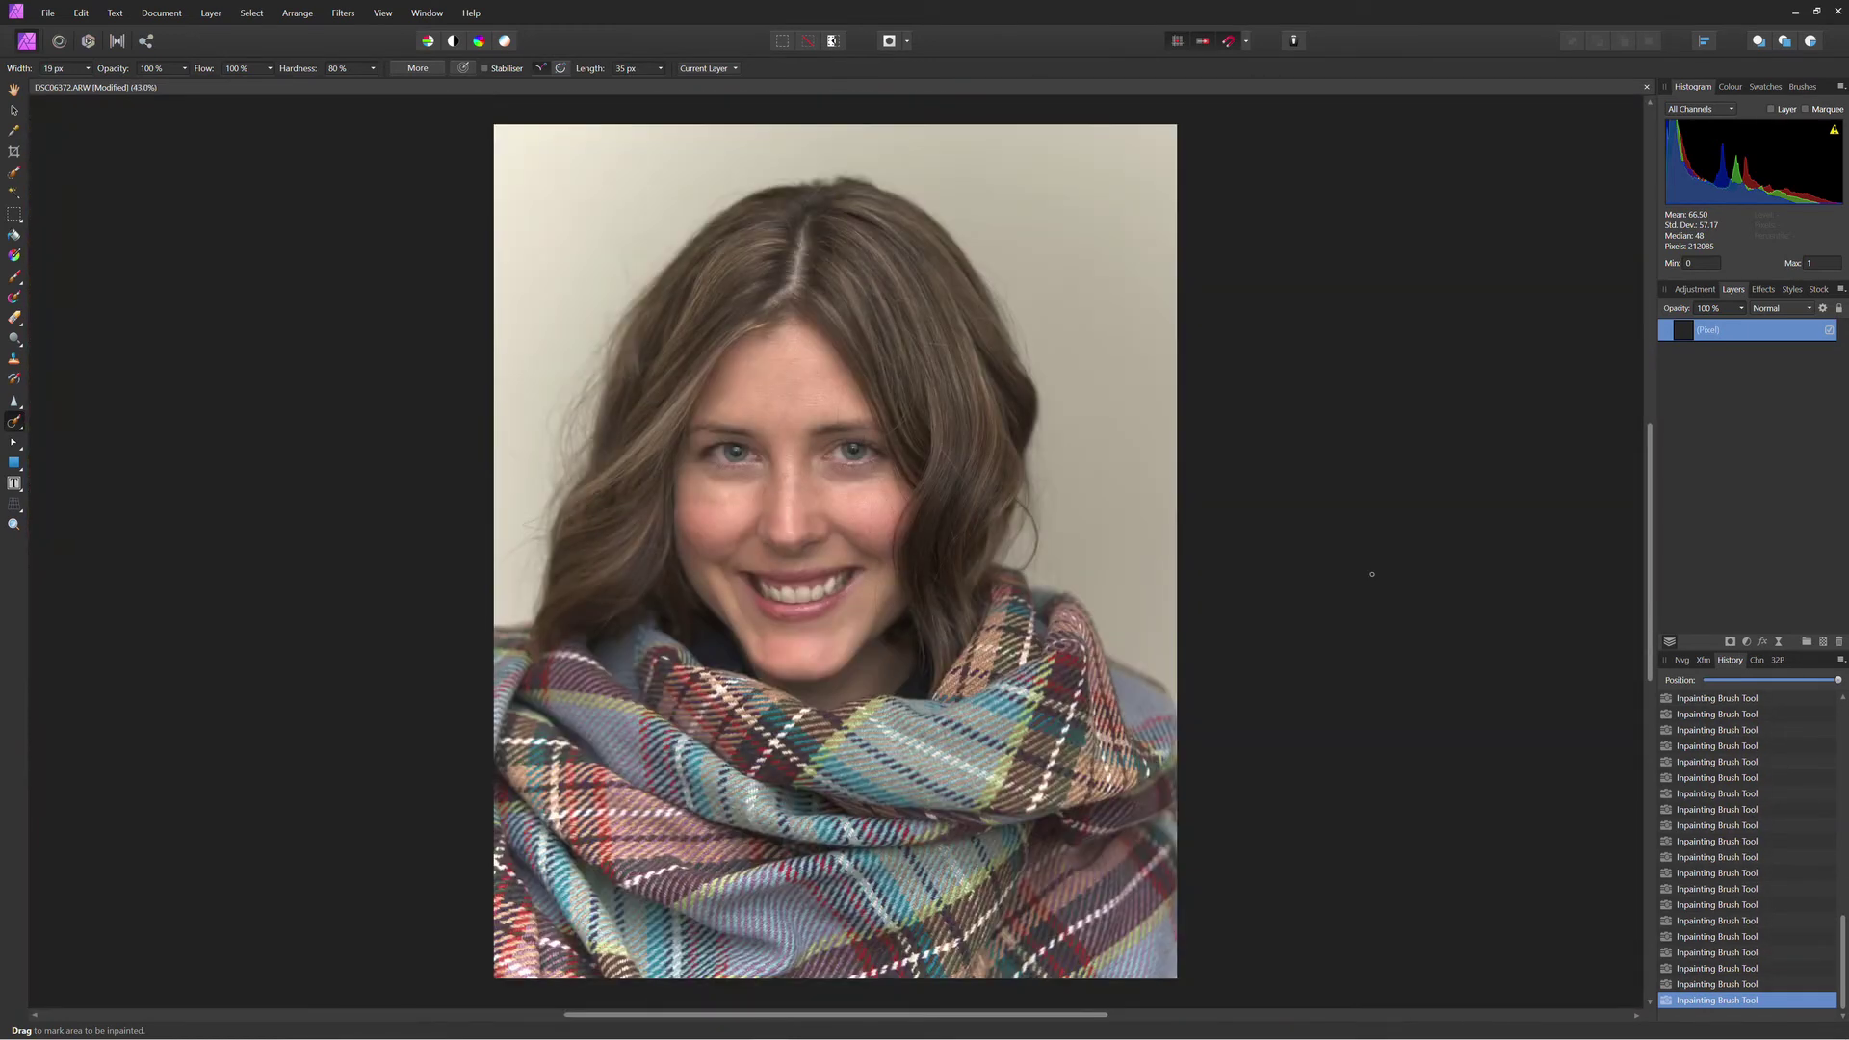
- Add a White Balance adjustment with white balance at -29 % and tint at -19 %
key("m")
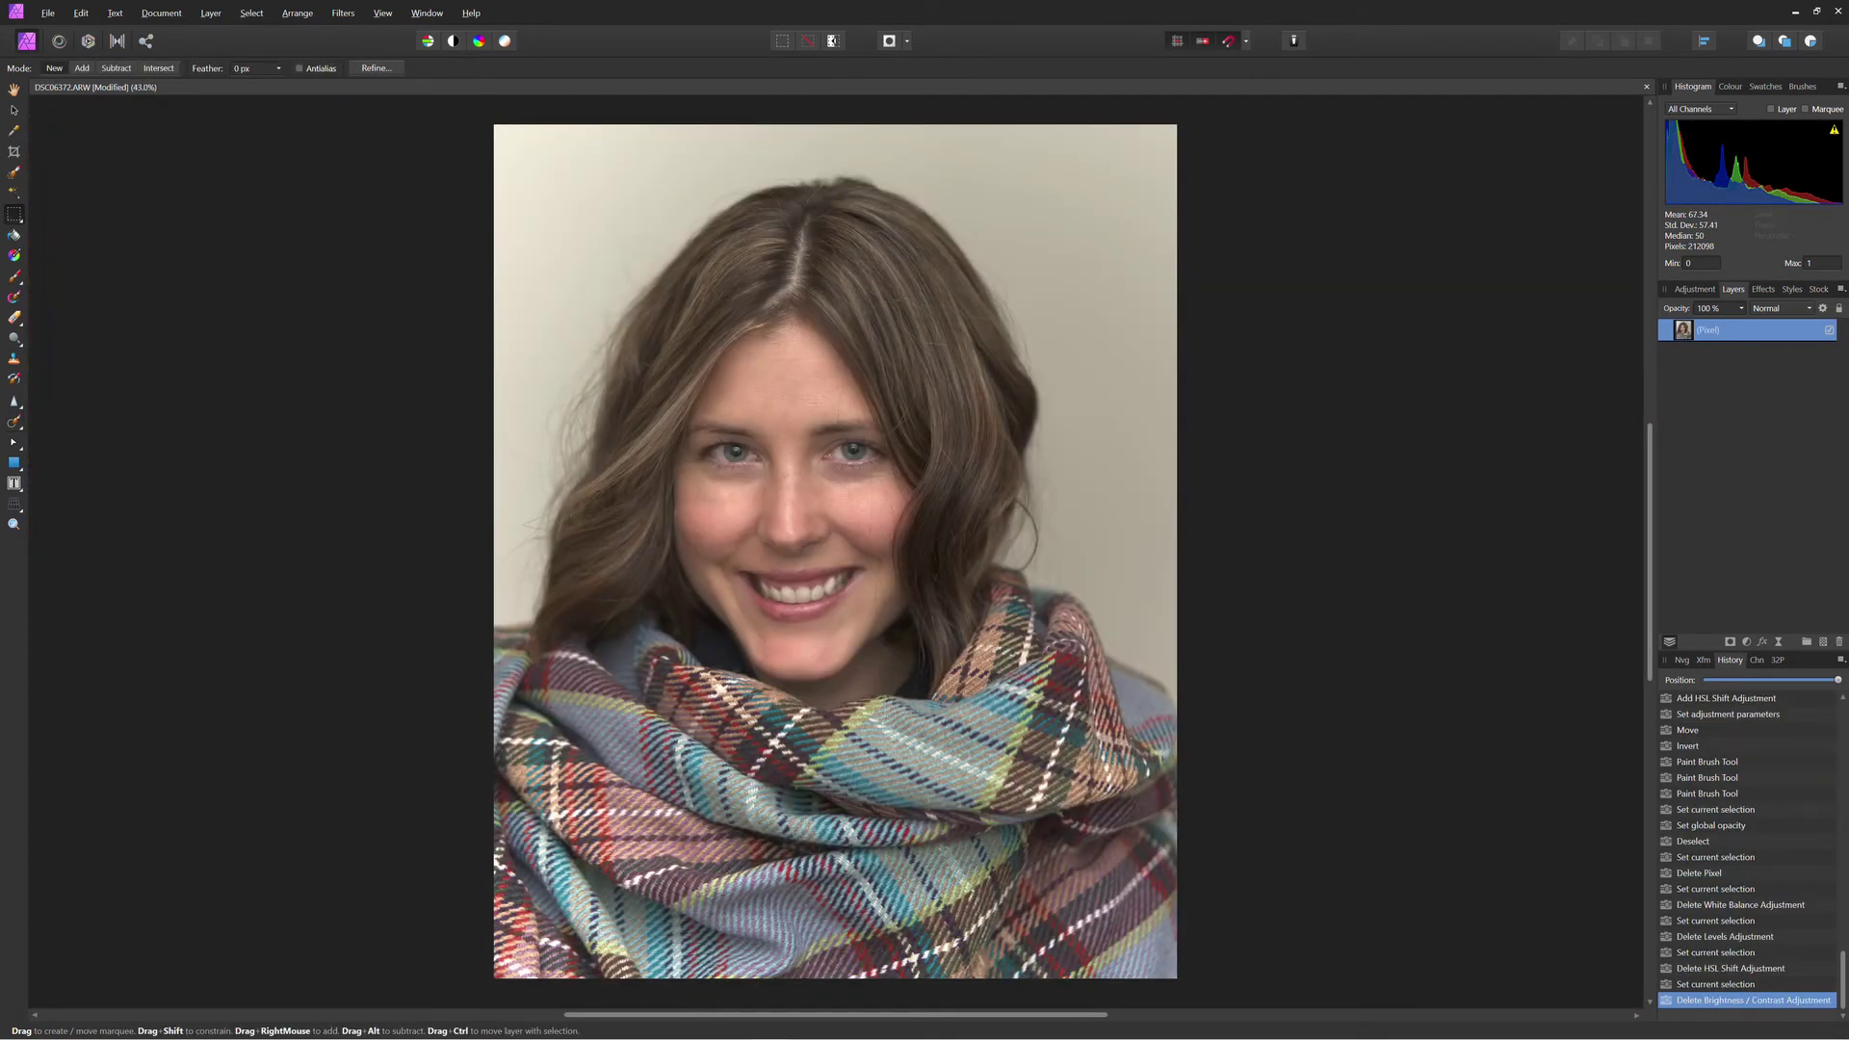
left_click(1694, 289)
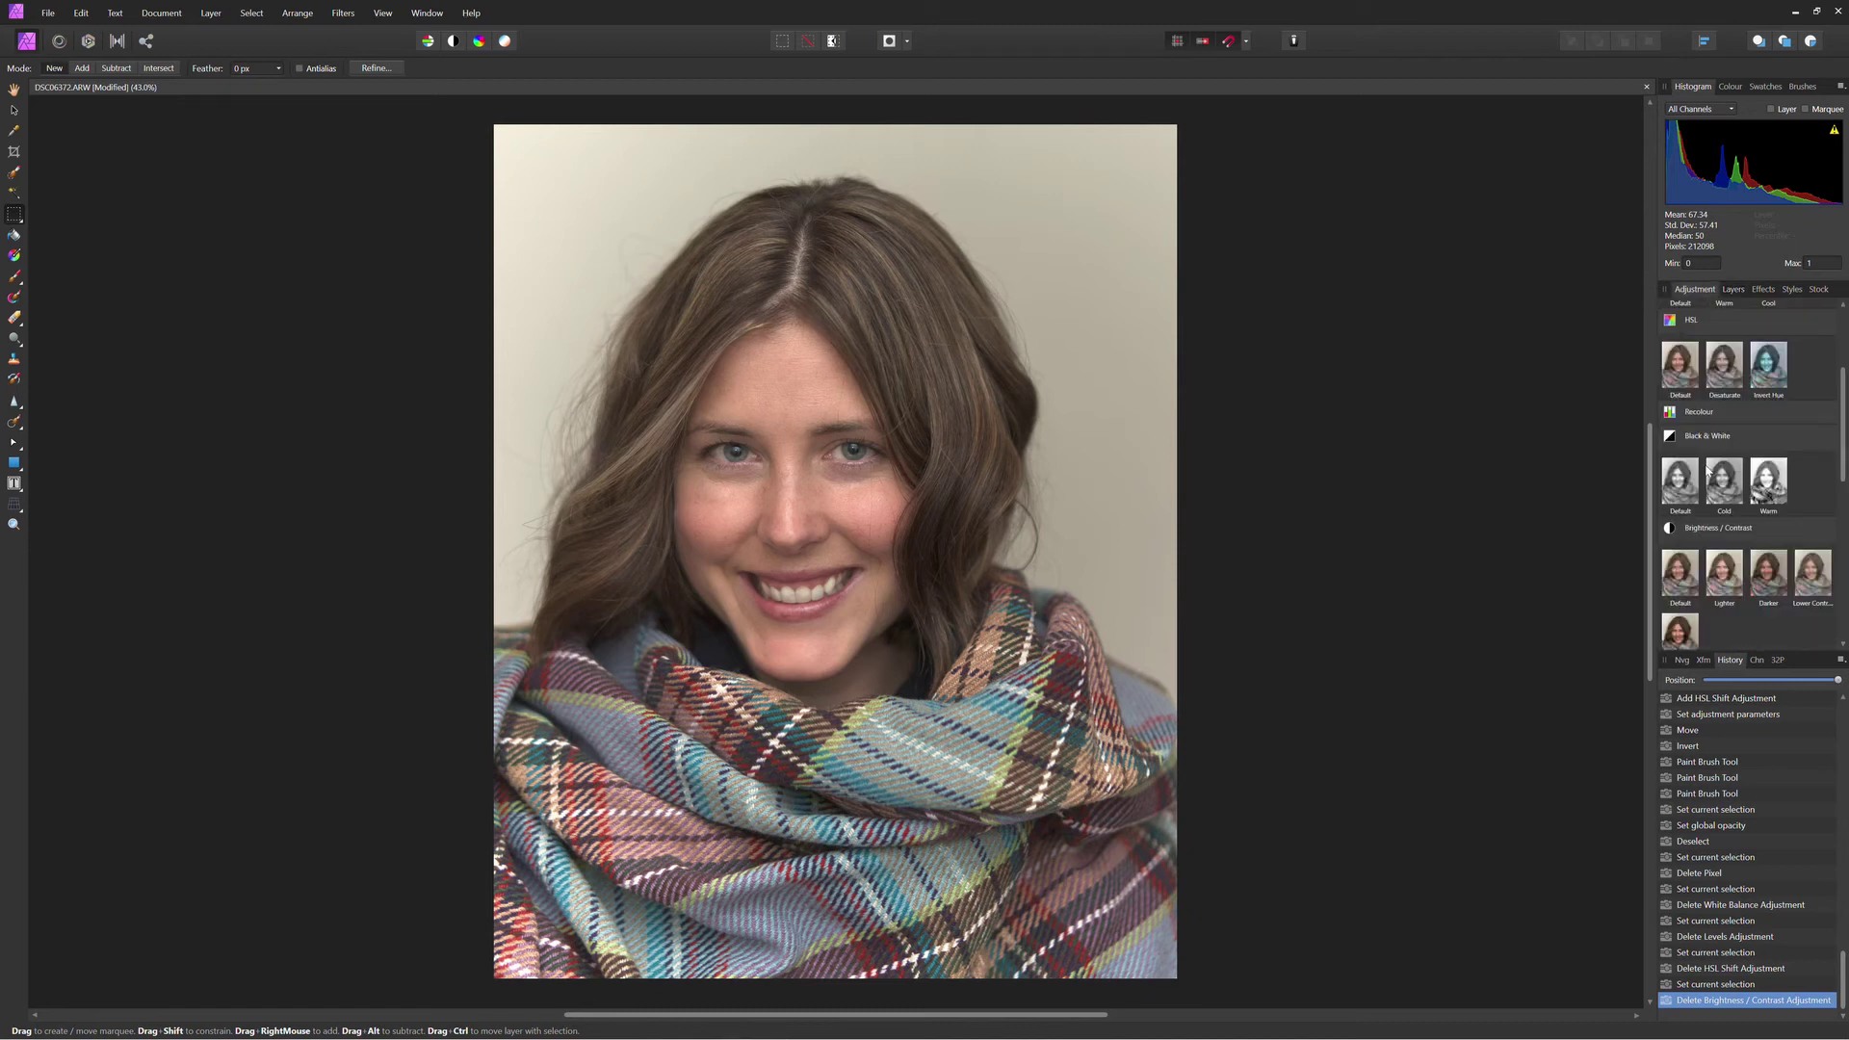
scroll(1706, 467, "down", 4)
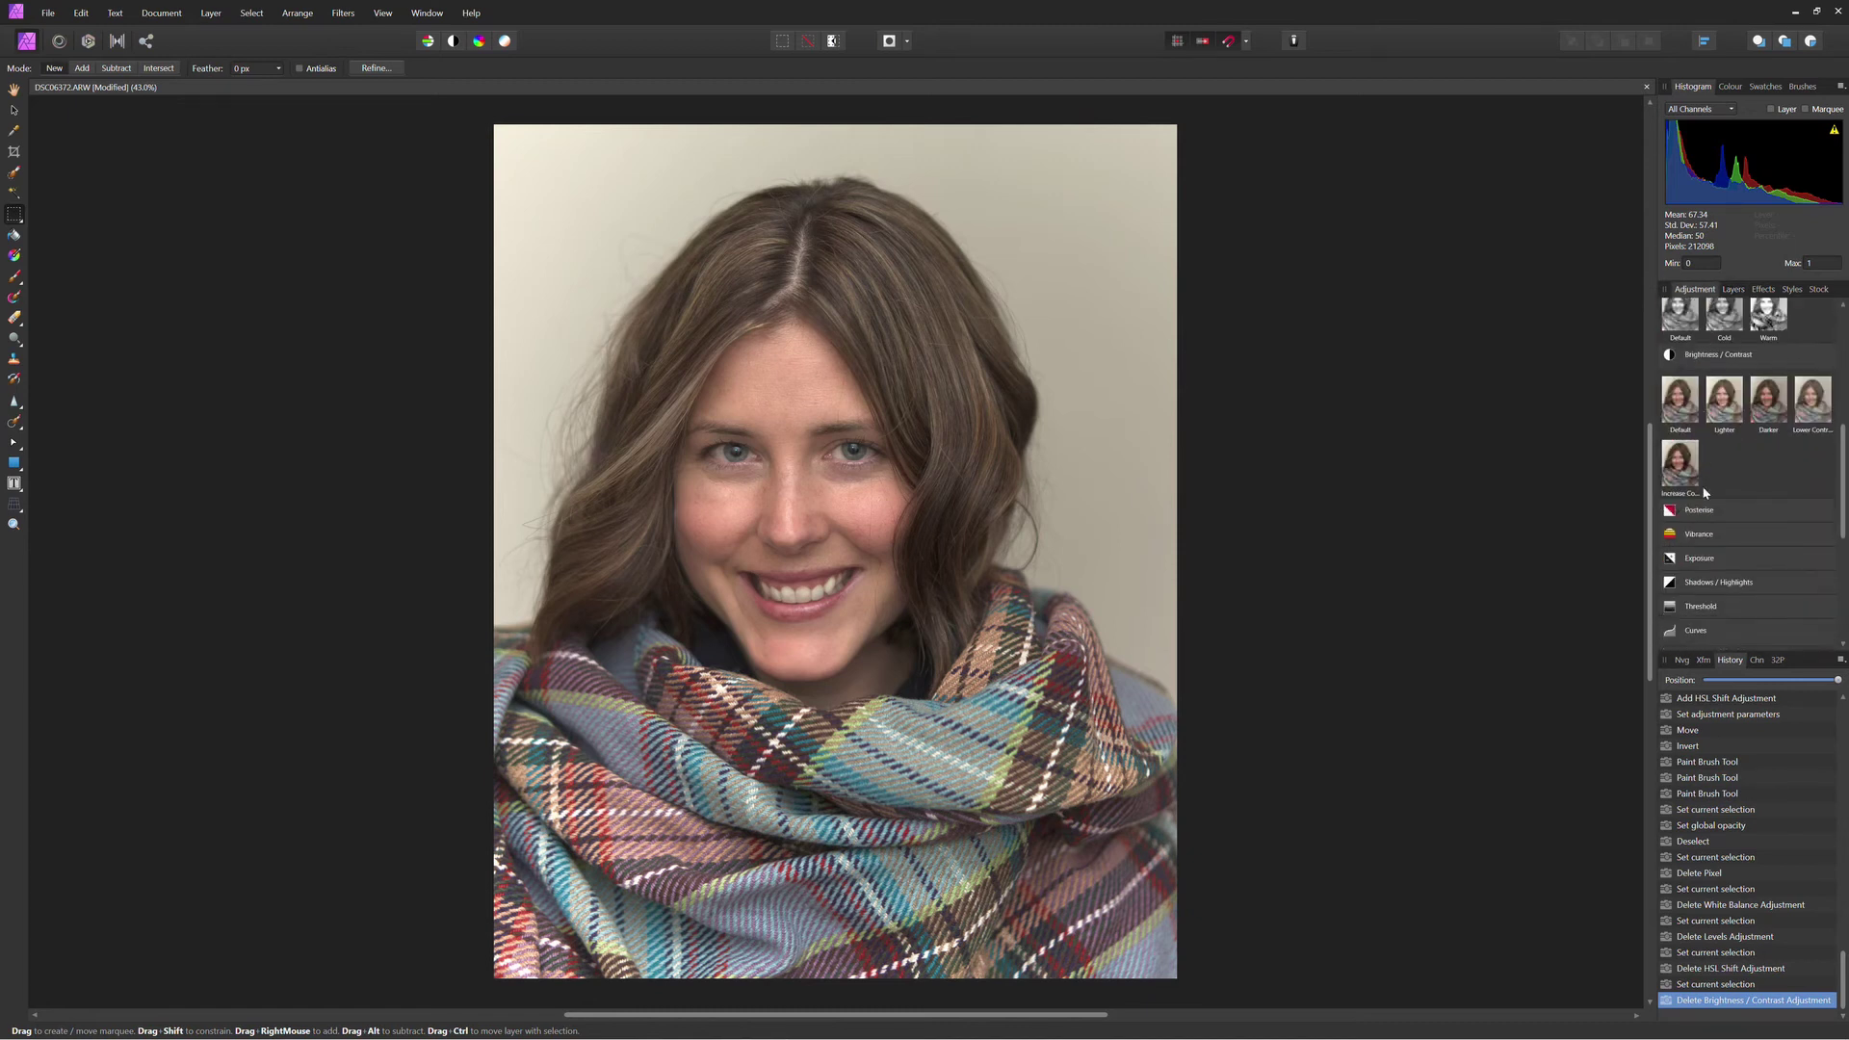
scroll(1704, 492, "down", 7)
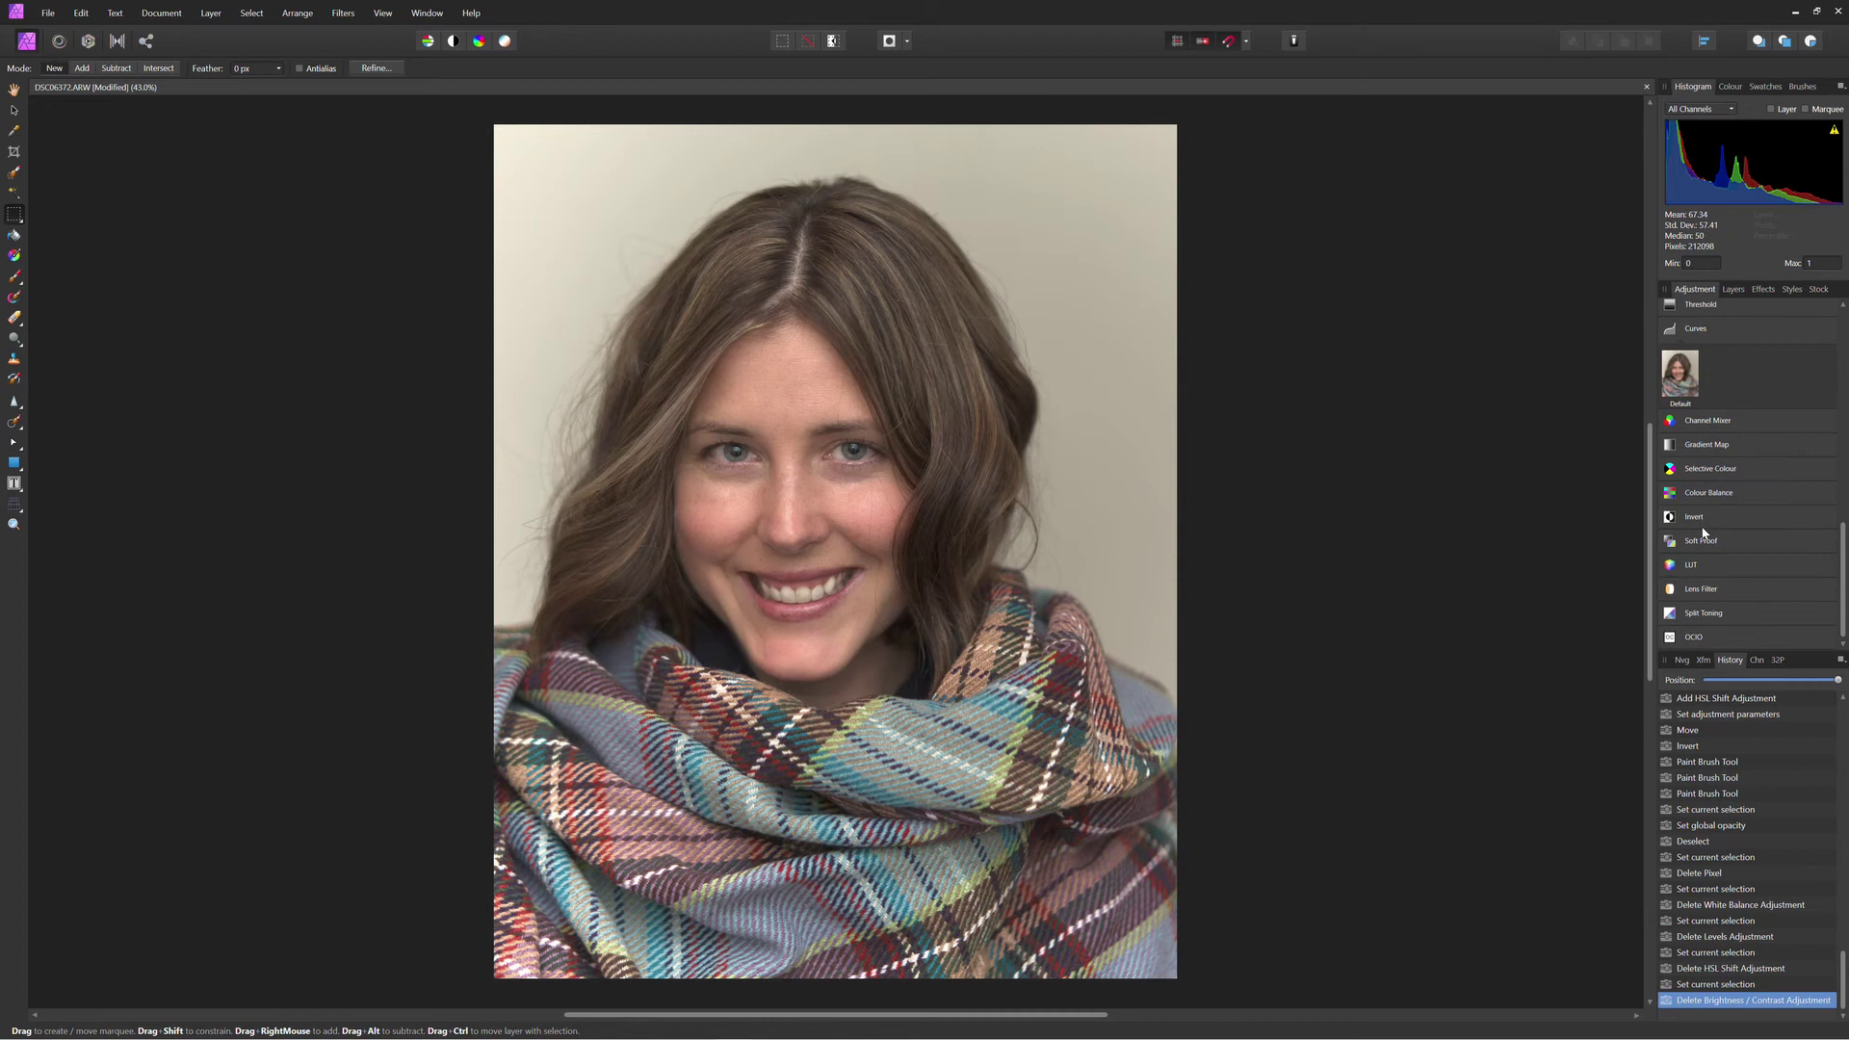
scroll(1701, 510, "up", 10)
left_click(1682, 416)
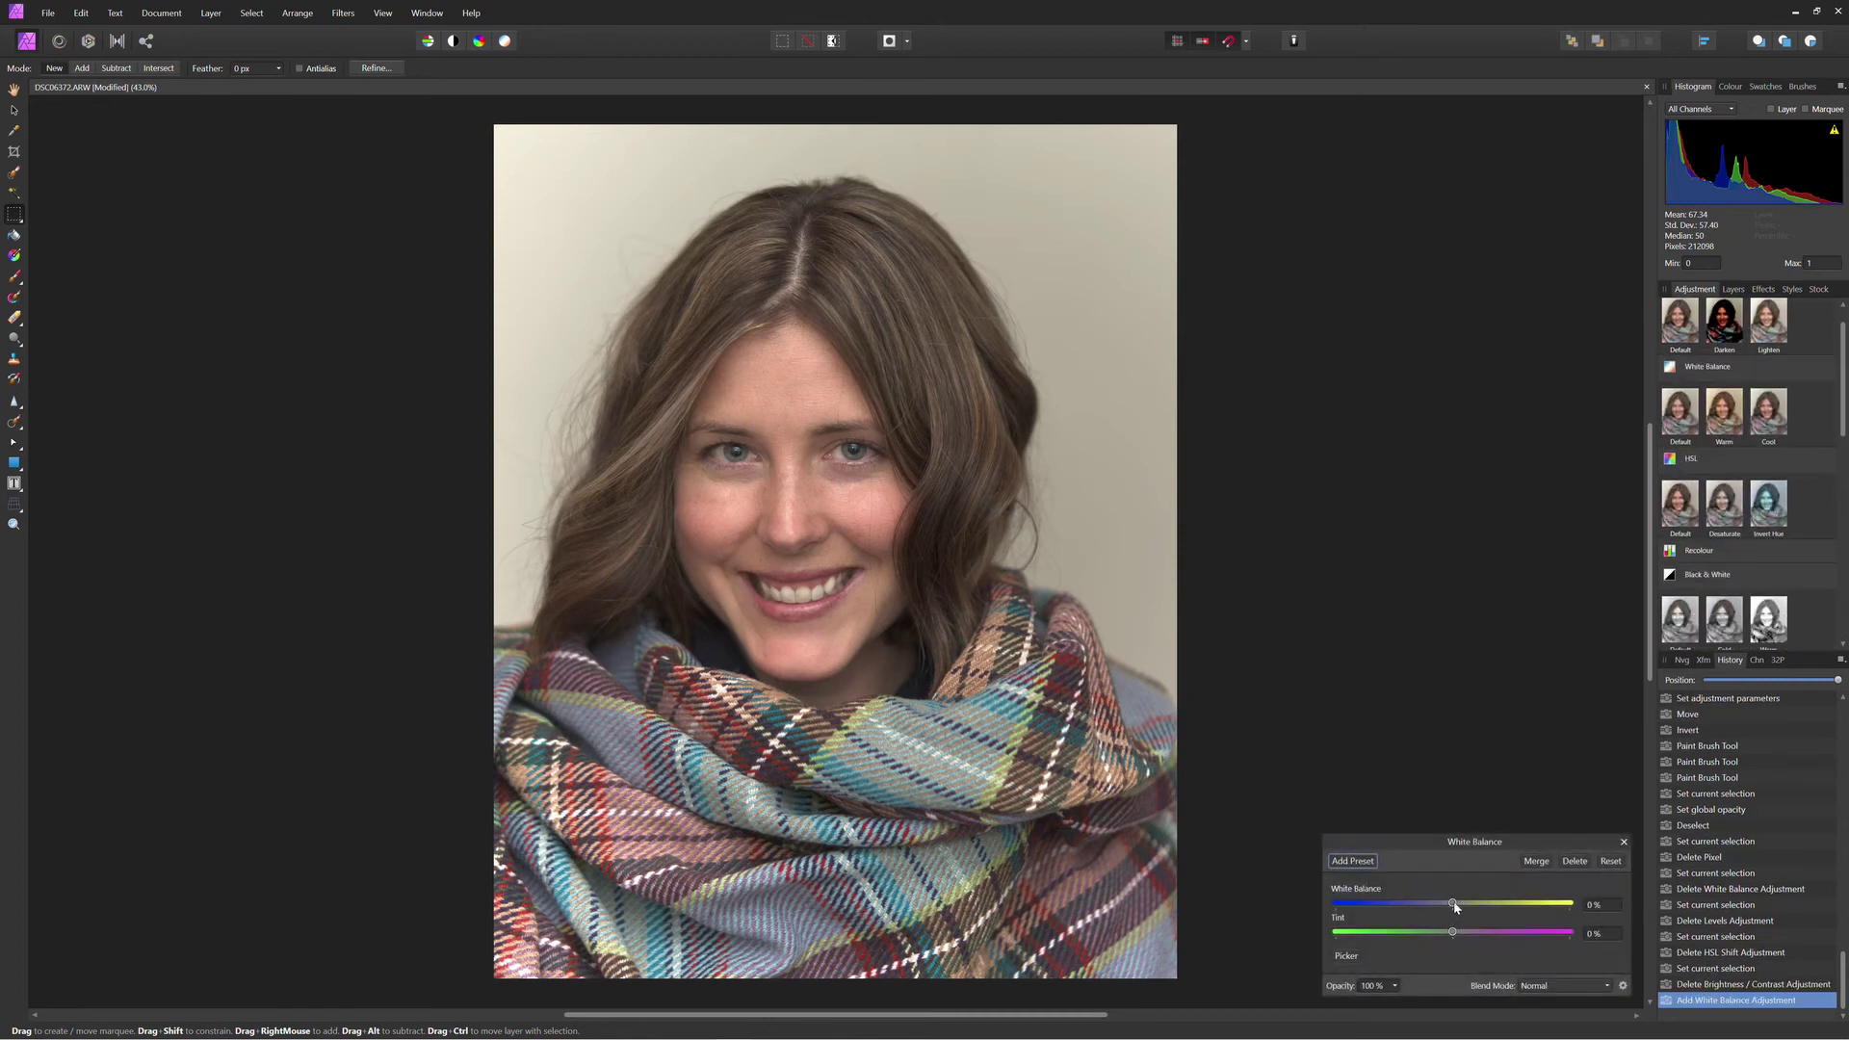
left_click_drag(1454, 906, 1426, 908)
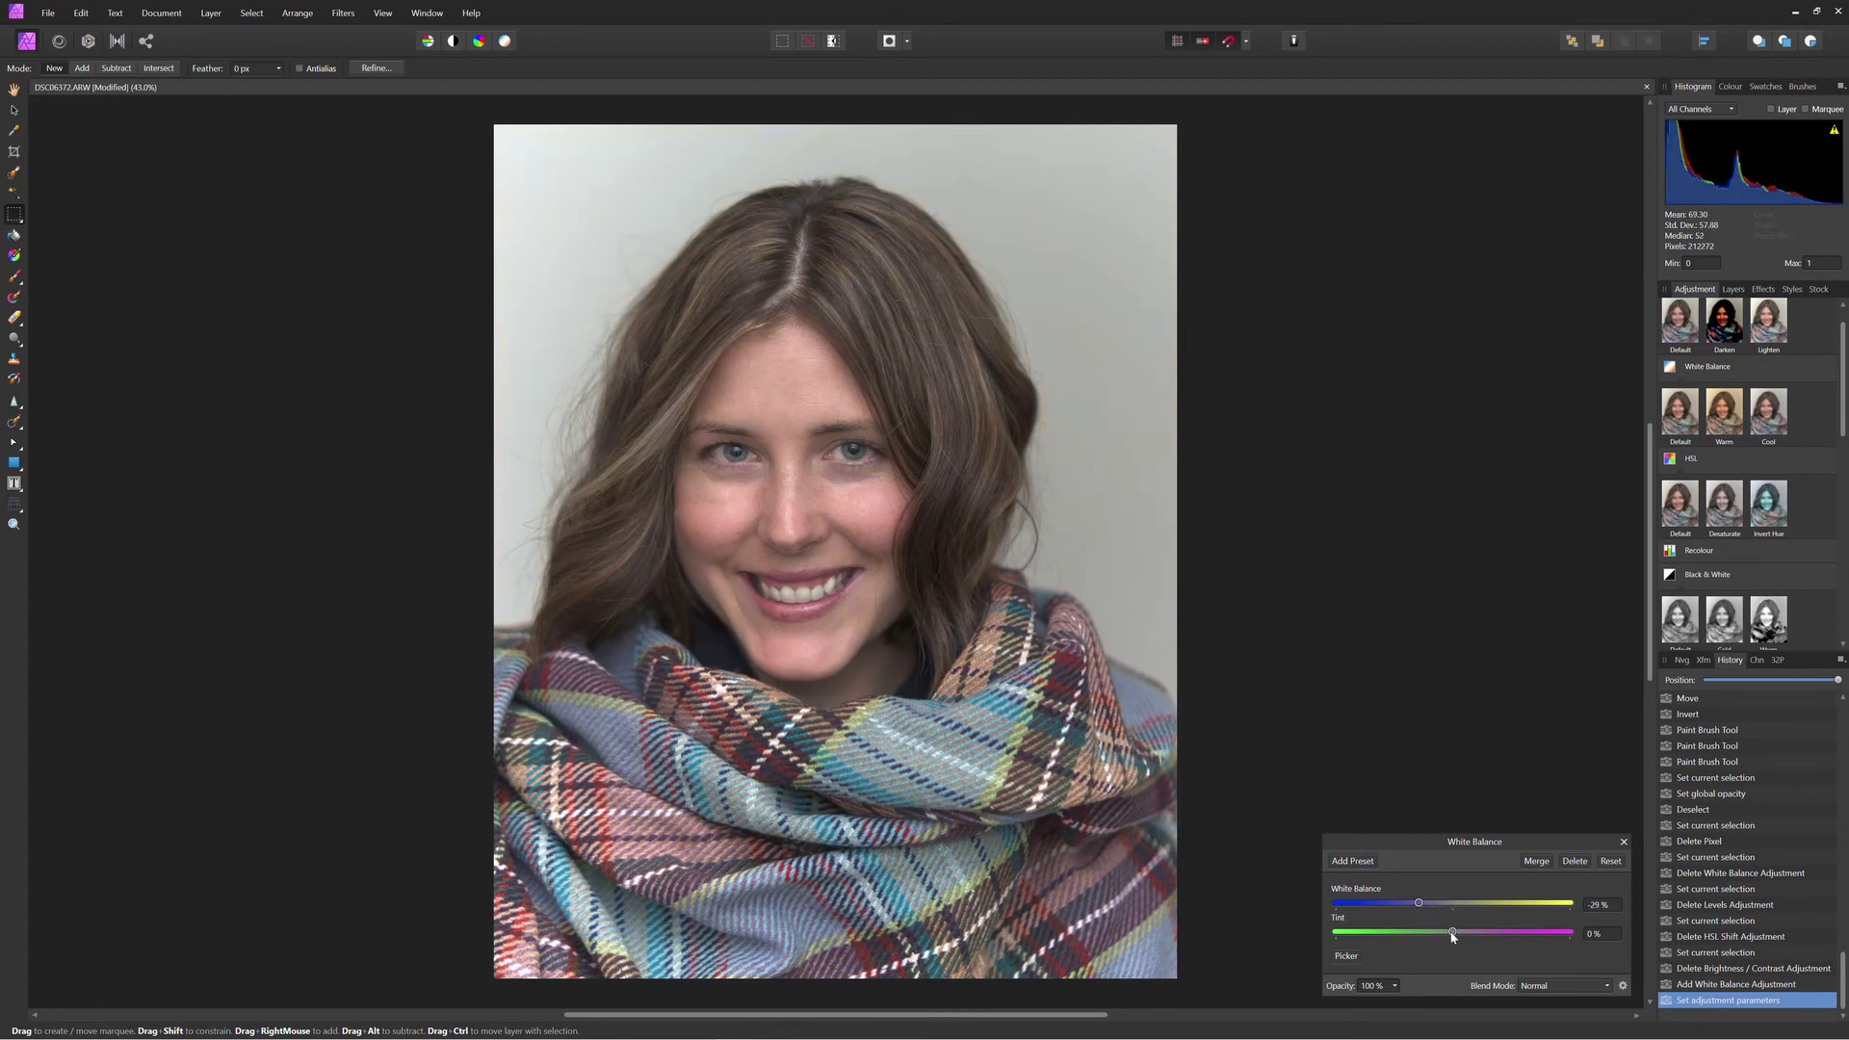
left_click_drag(1452, 934, 1441, 934)
- Add a Levels adjustment above the White Balance layer and set its white level to 90 %
left_click(1720, 290)
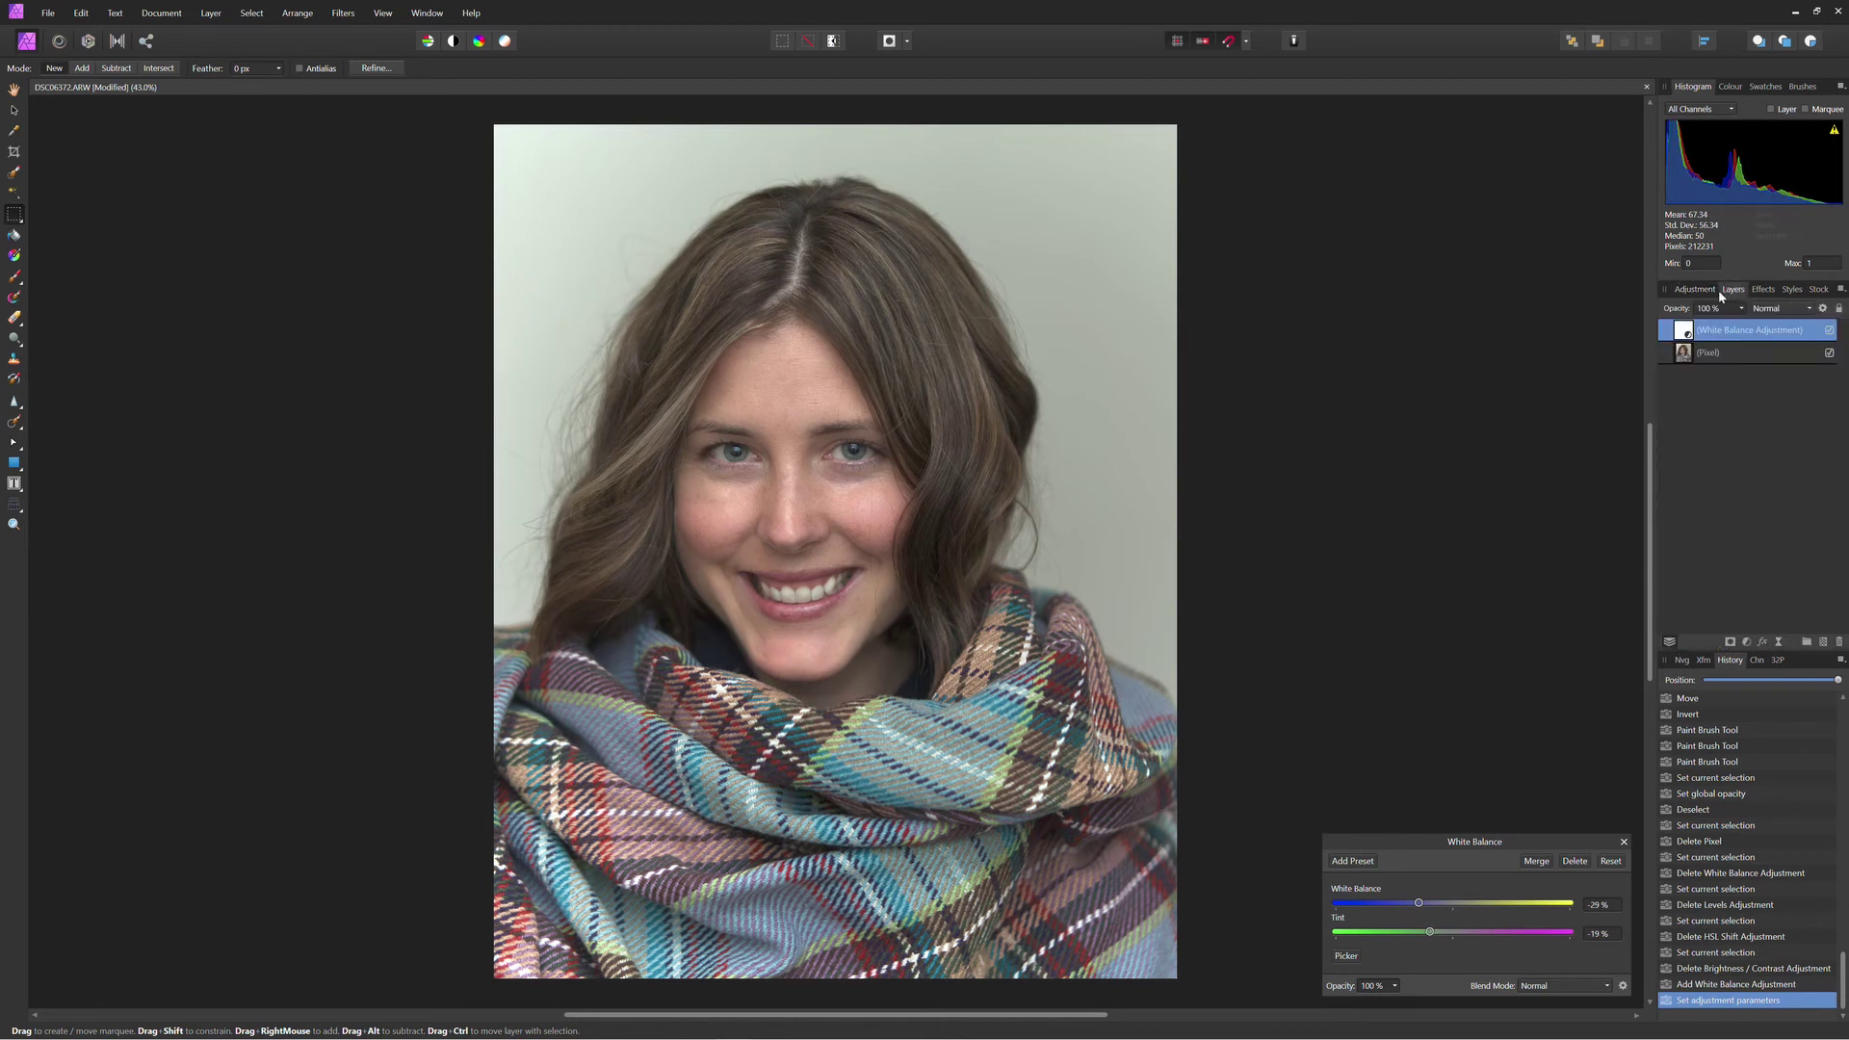
left_click(1708, 293)
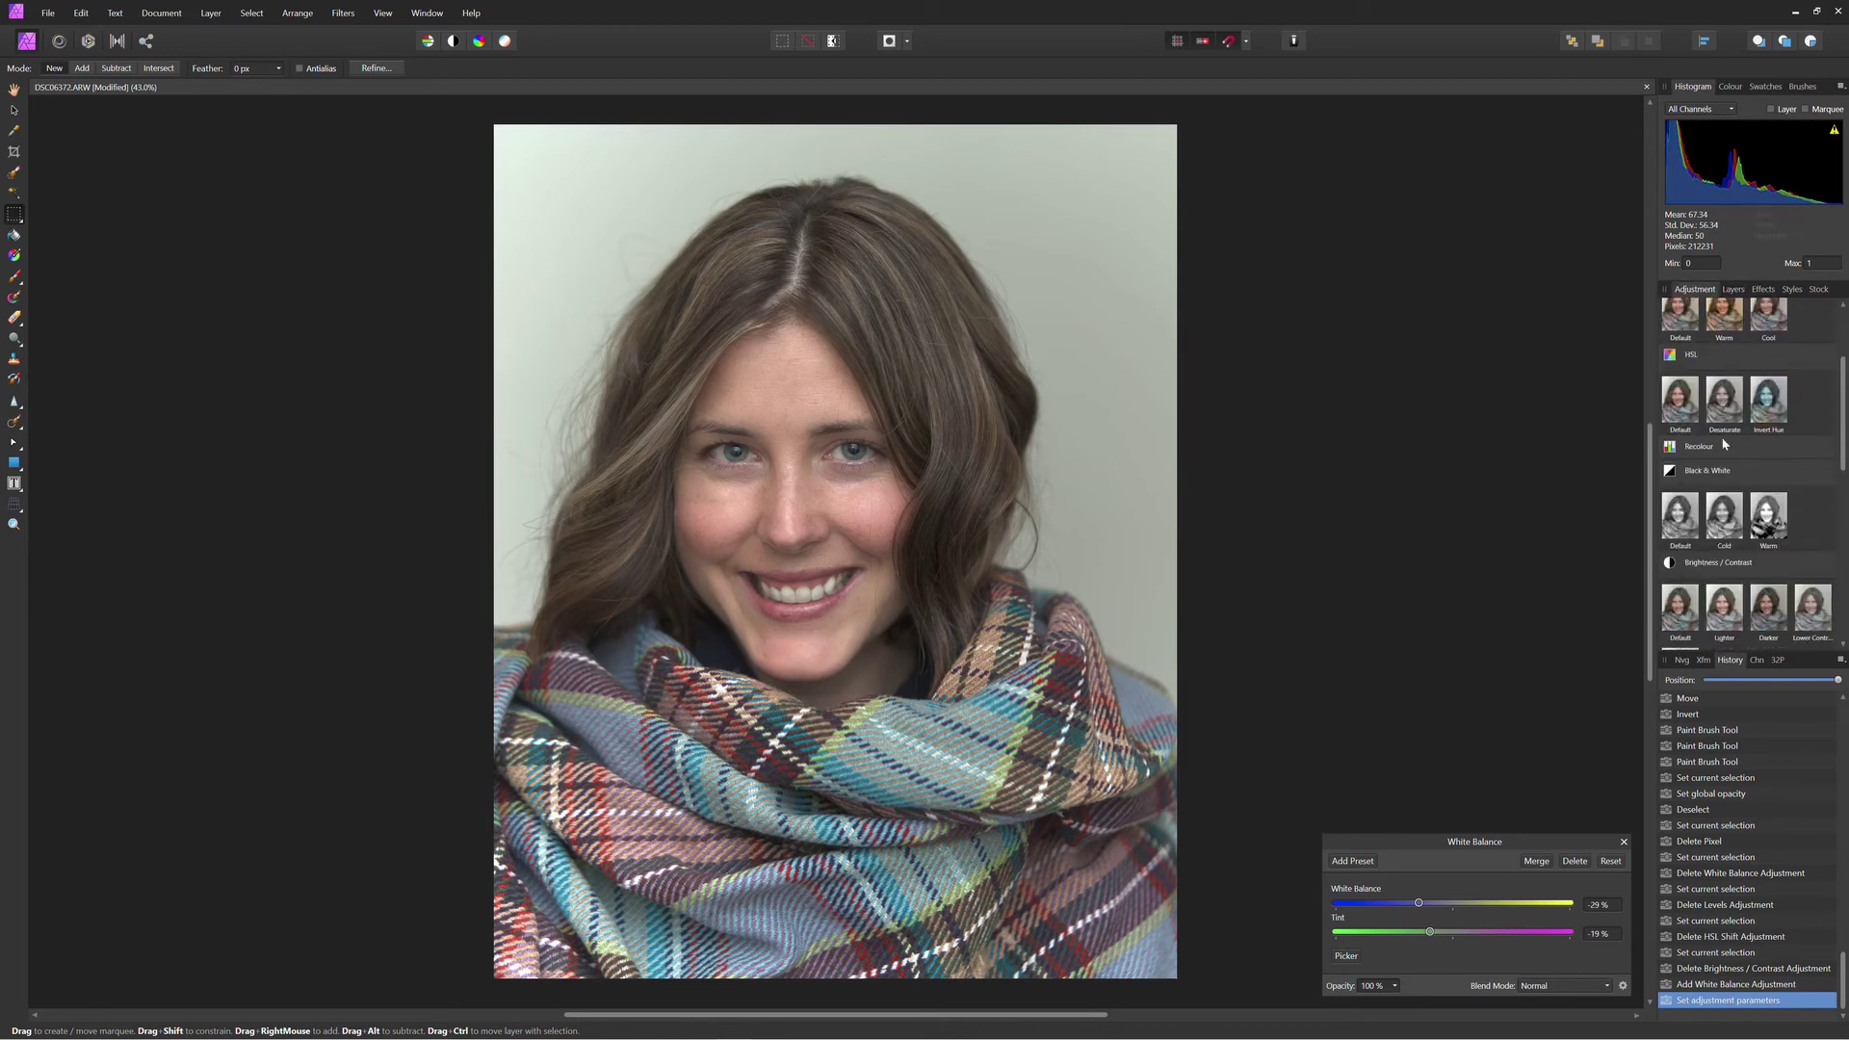
left_click(1693, 349)
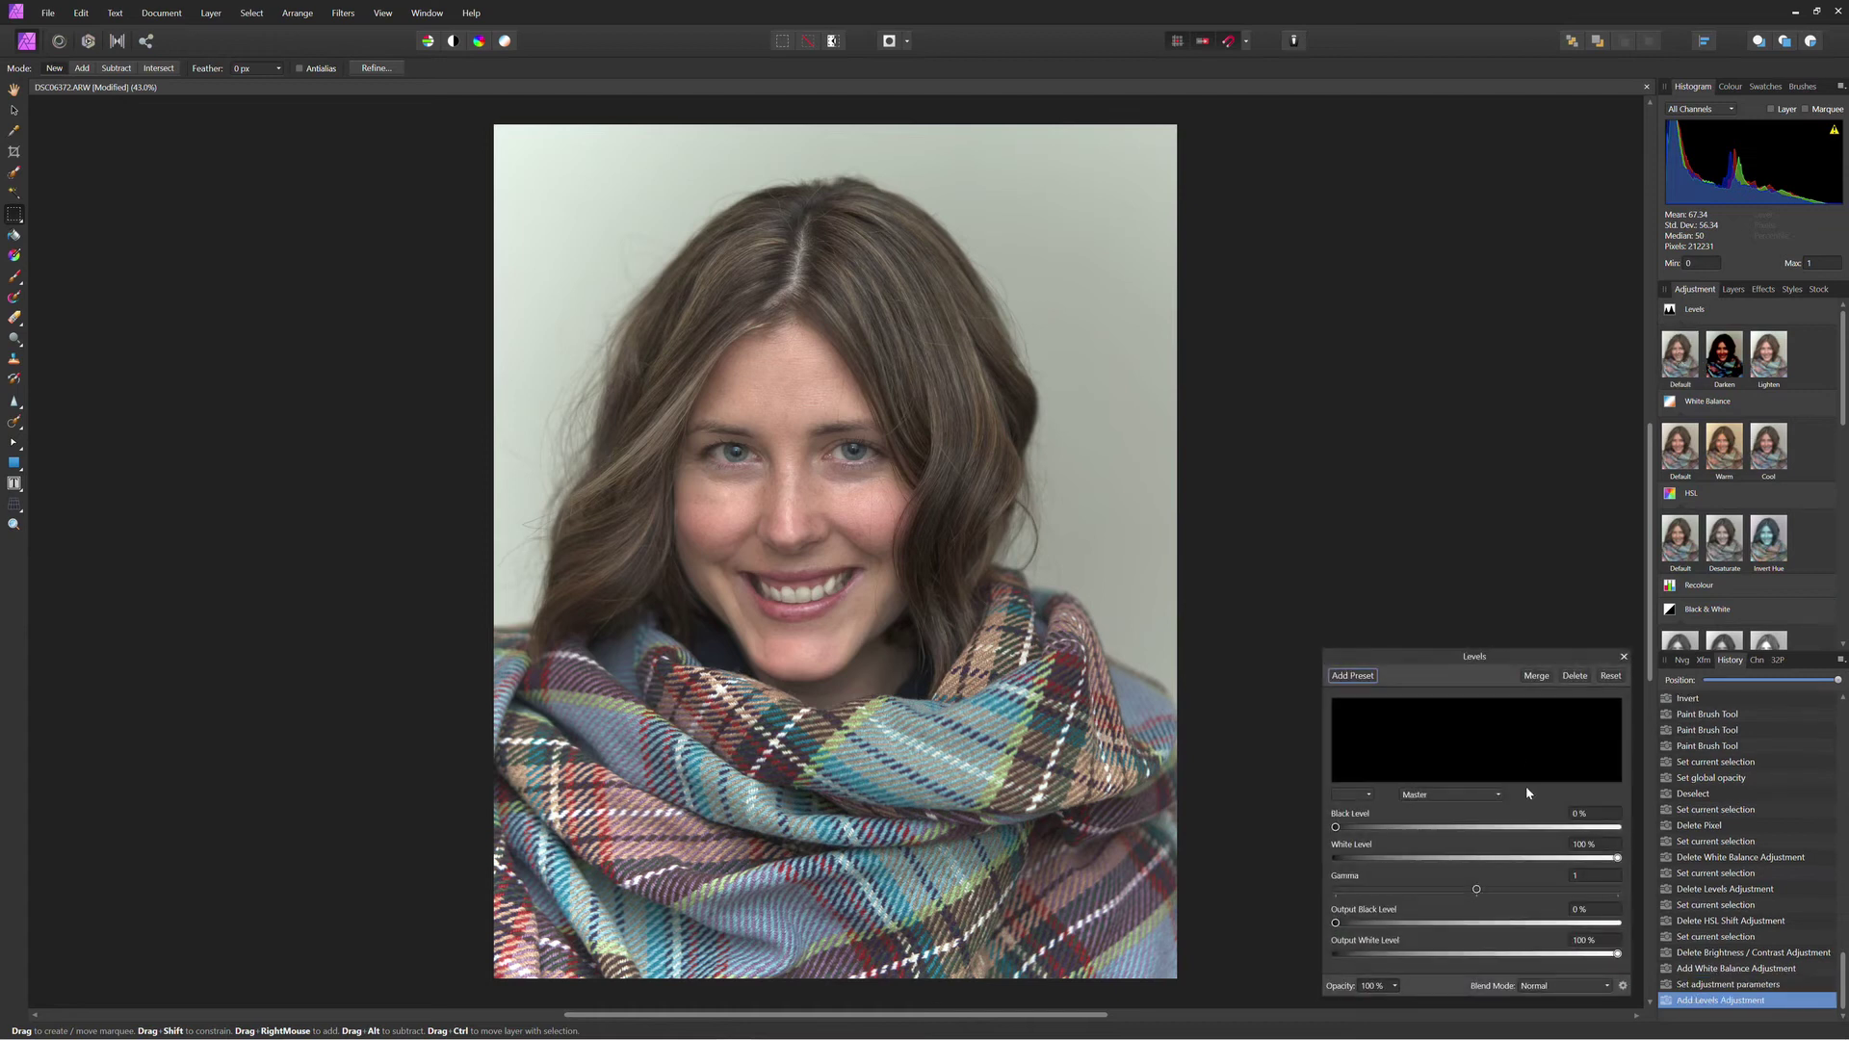
left_click_drag(1618, 861, 1590, 862)
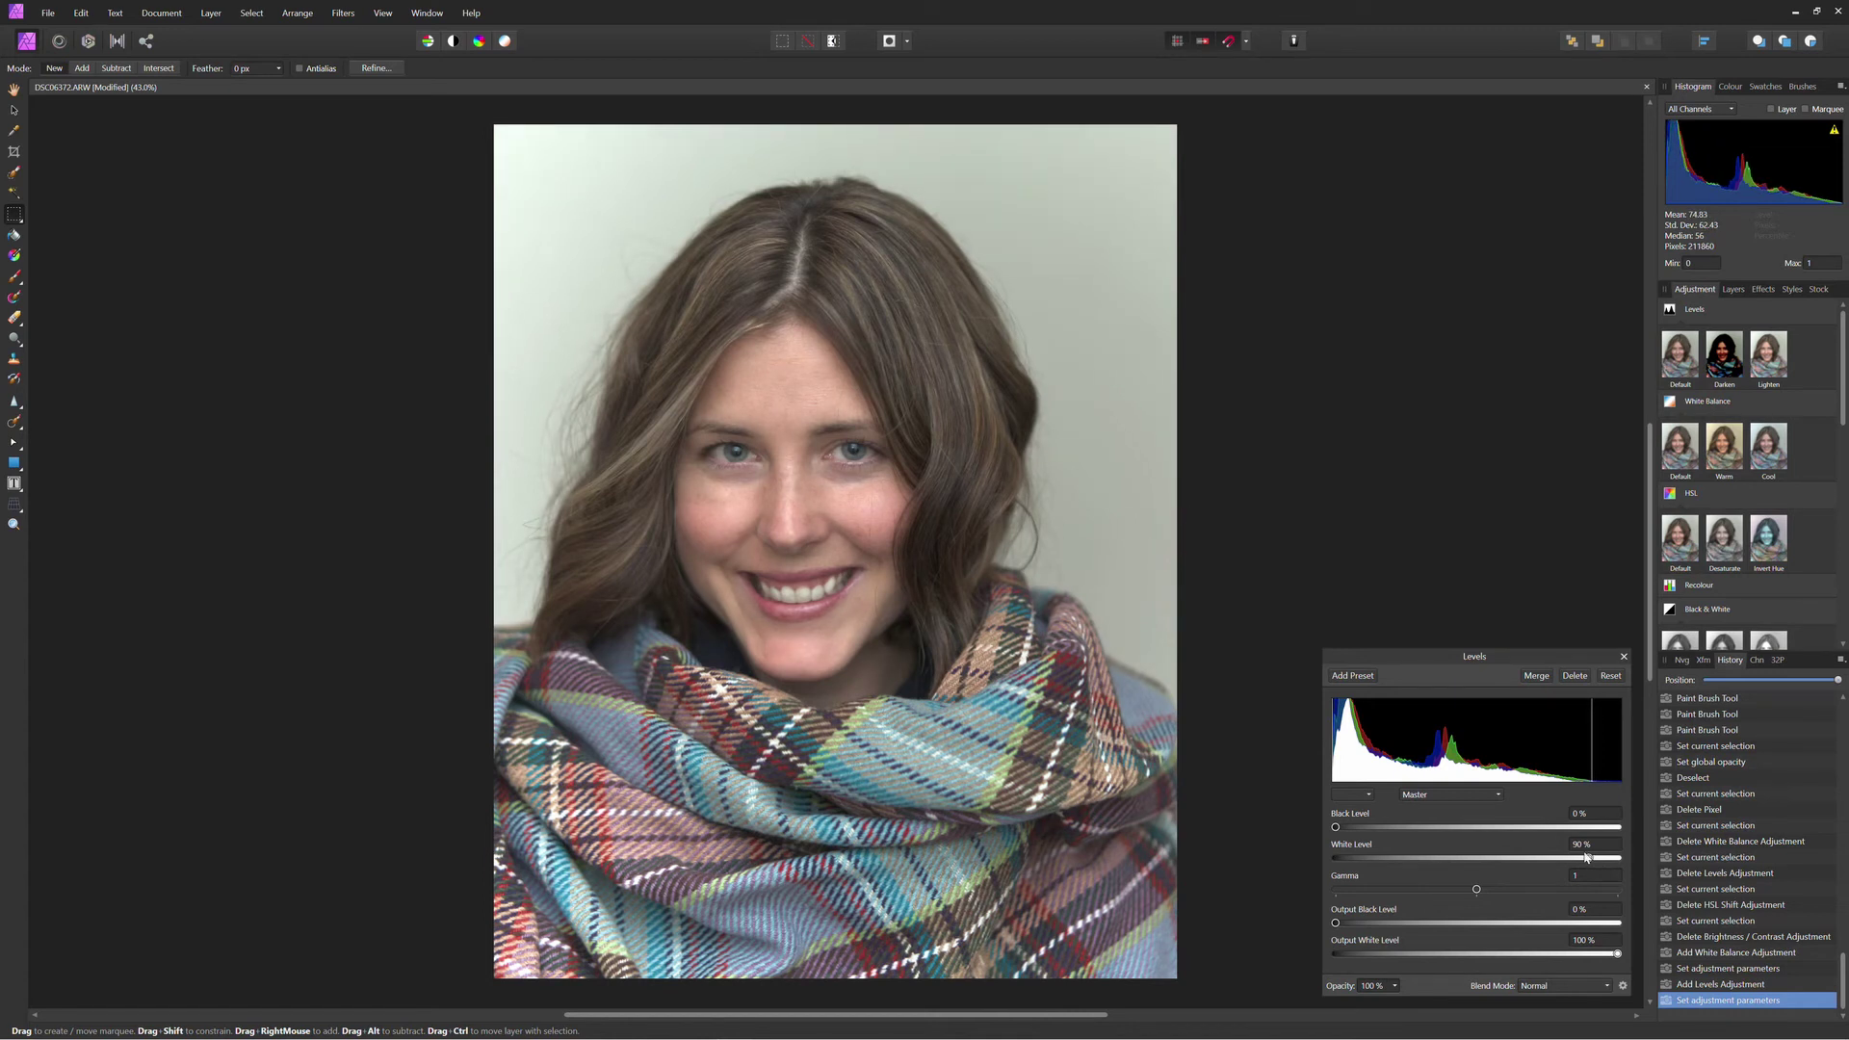
left_click(1733, 289)
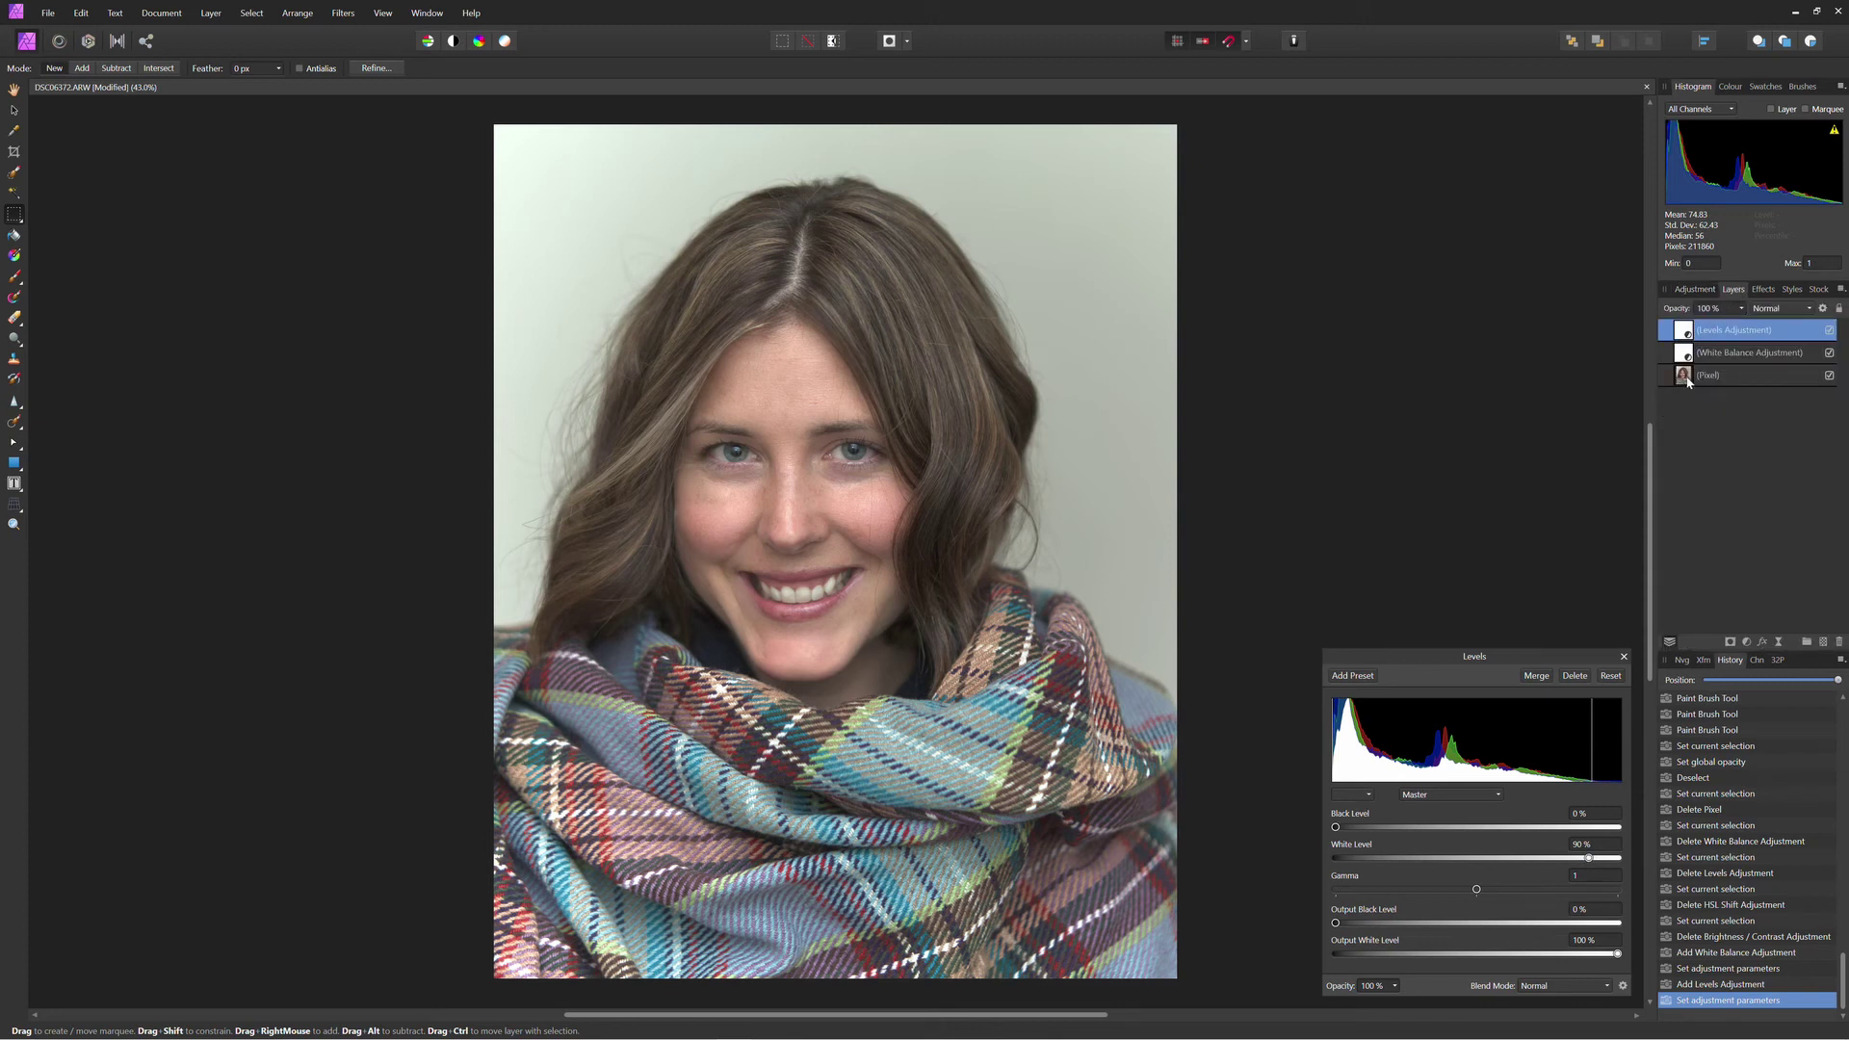
left_click(1694, 289)
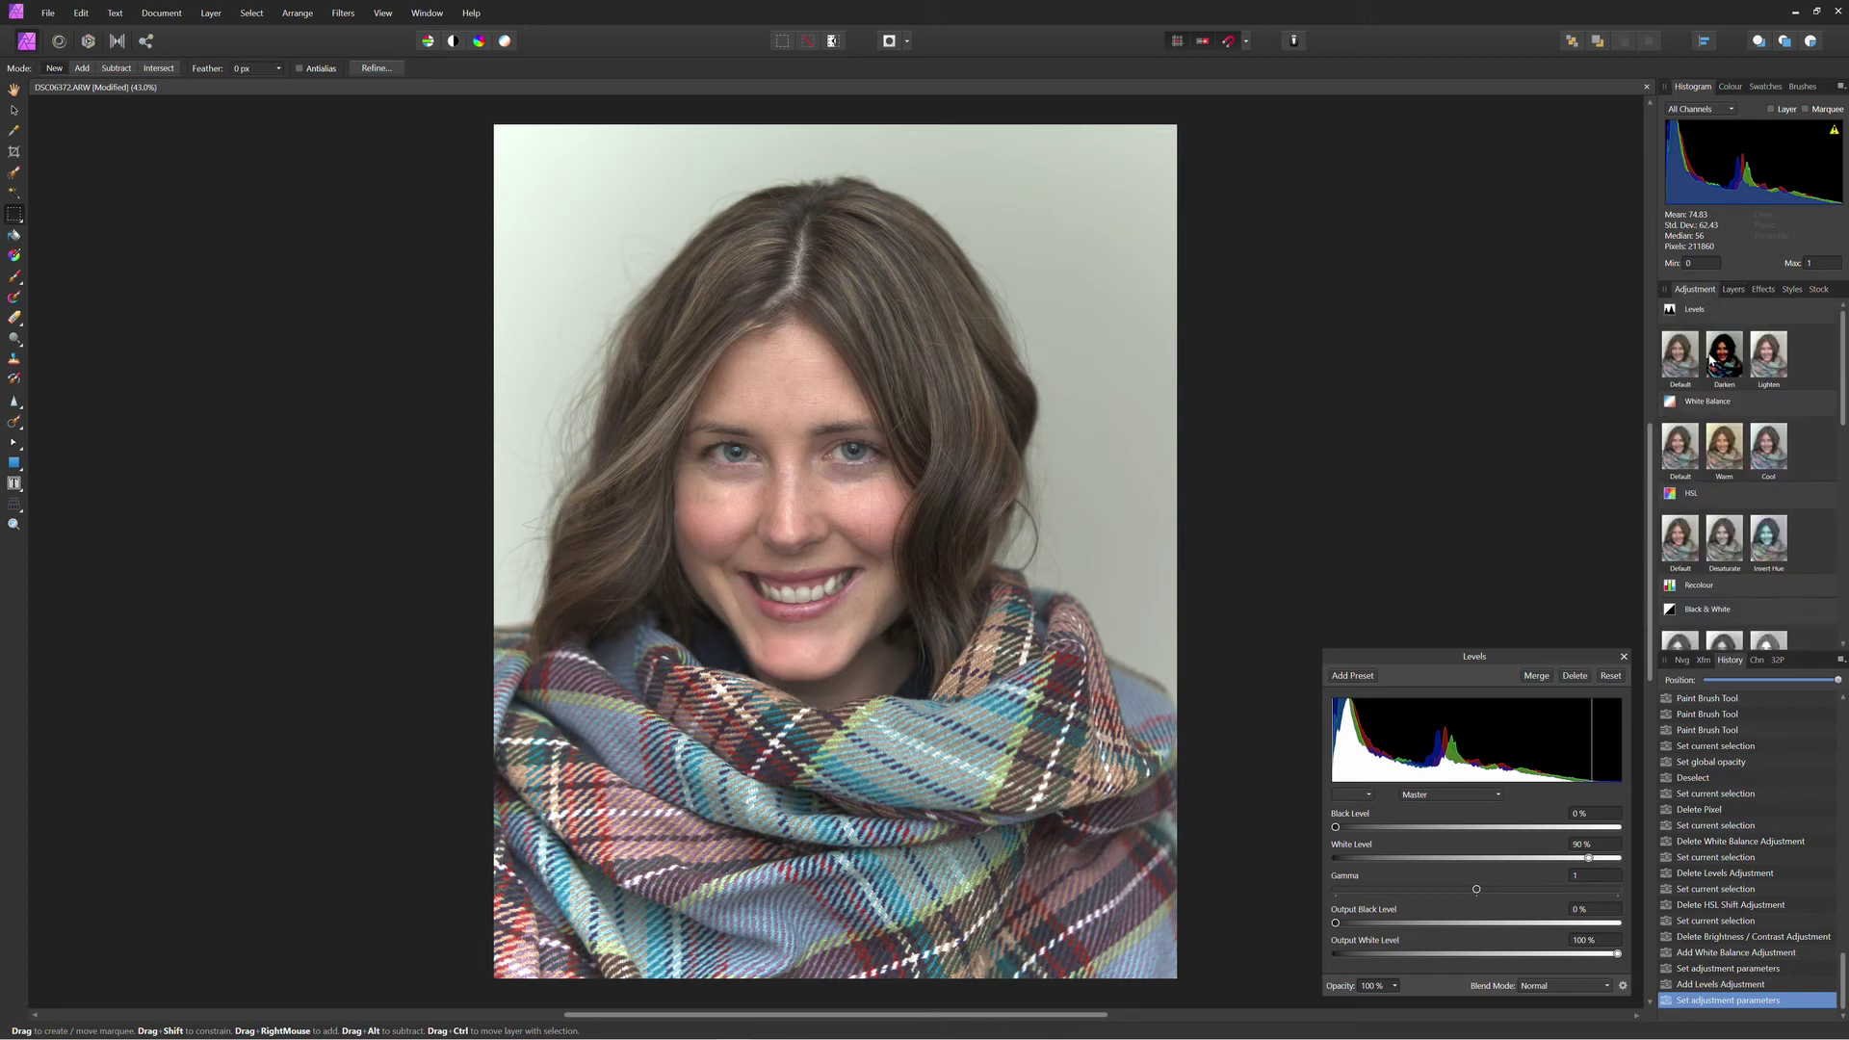
- Add an HSL adjustment above the Levels layer, raising the saturation of reds and blues to 9 % each and also boosting the yellows
left_click(1684, 539)
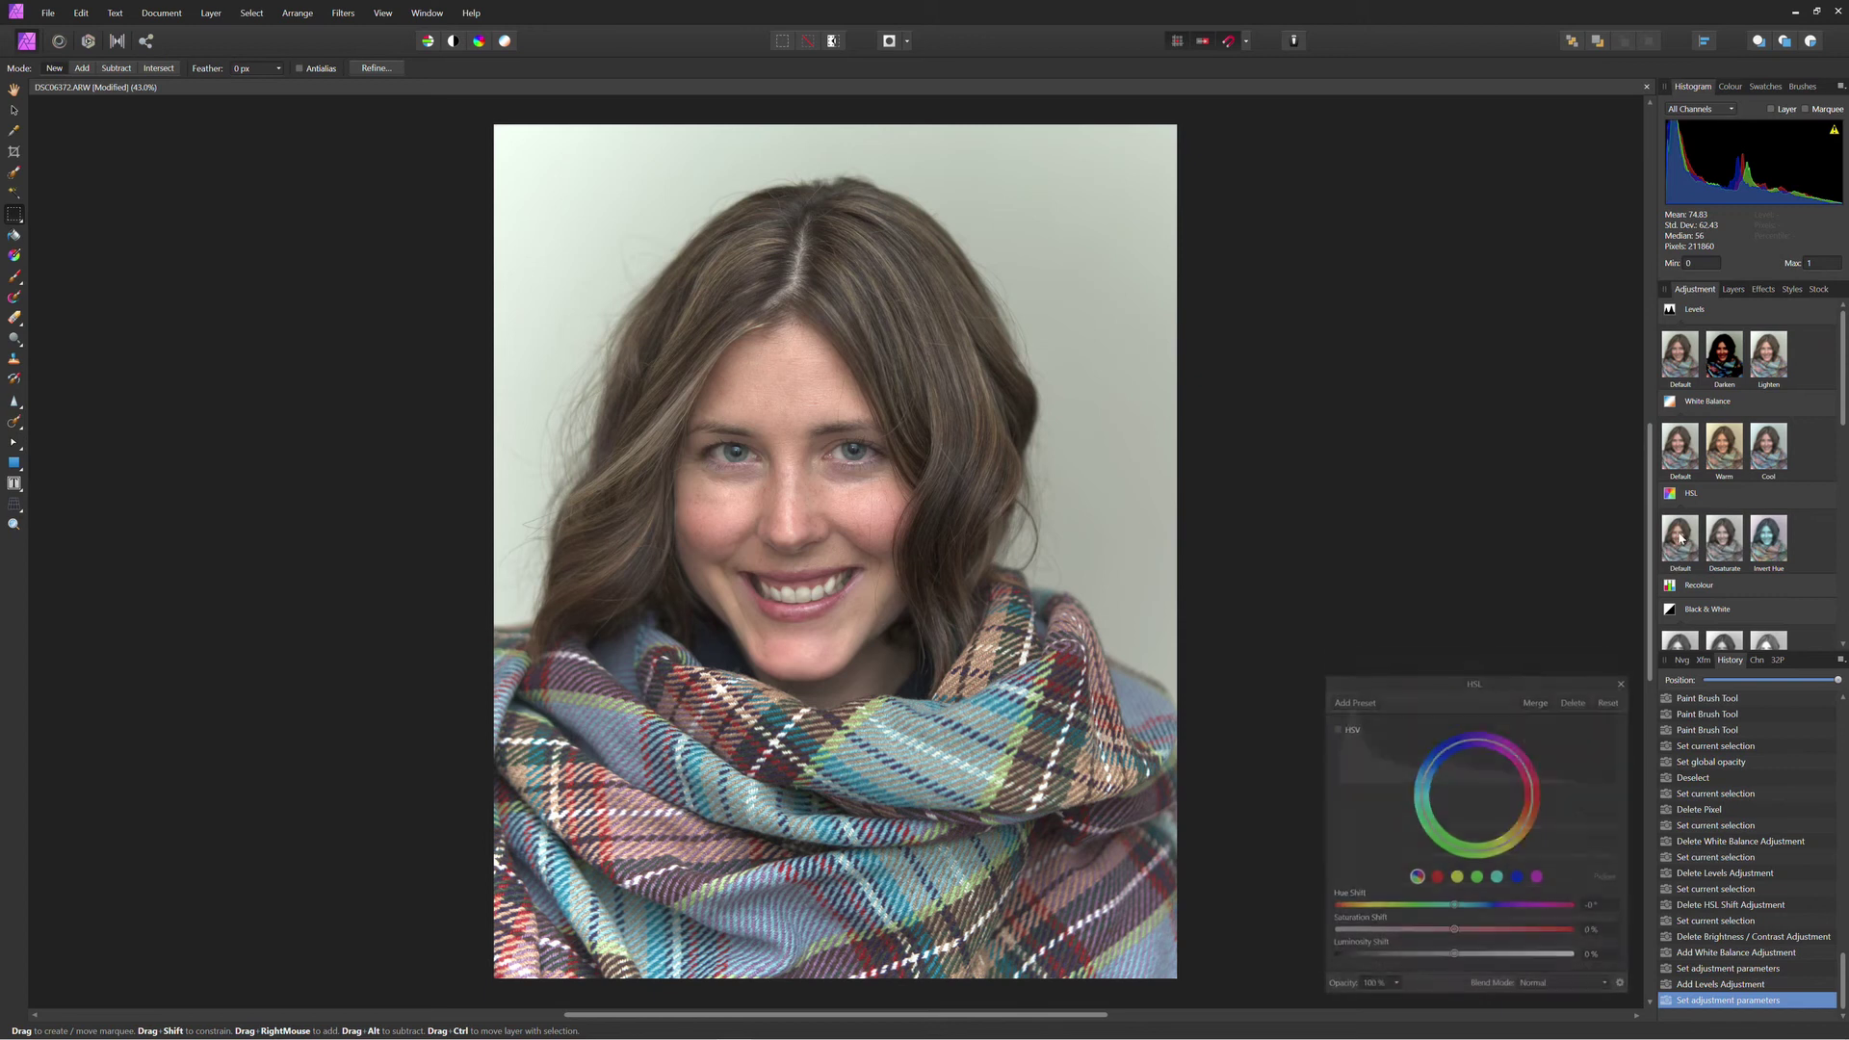
left_click(1437, 880)
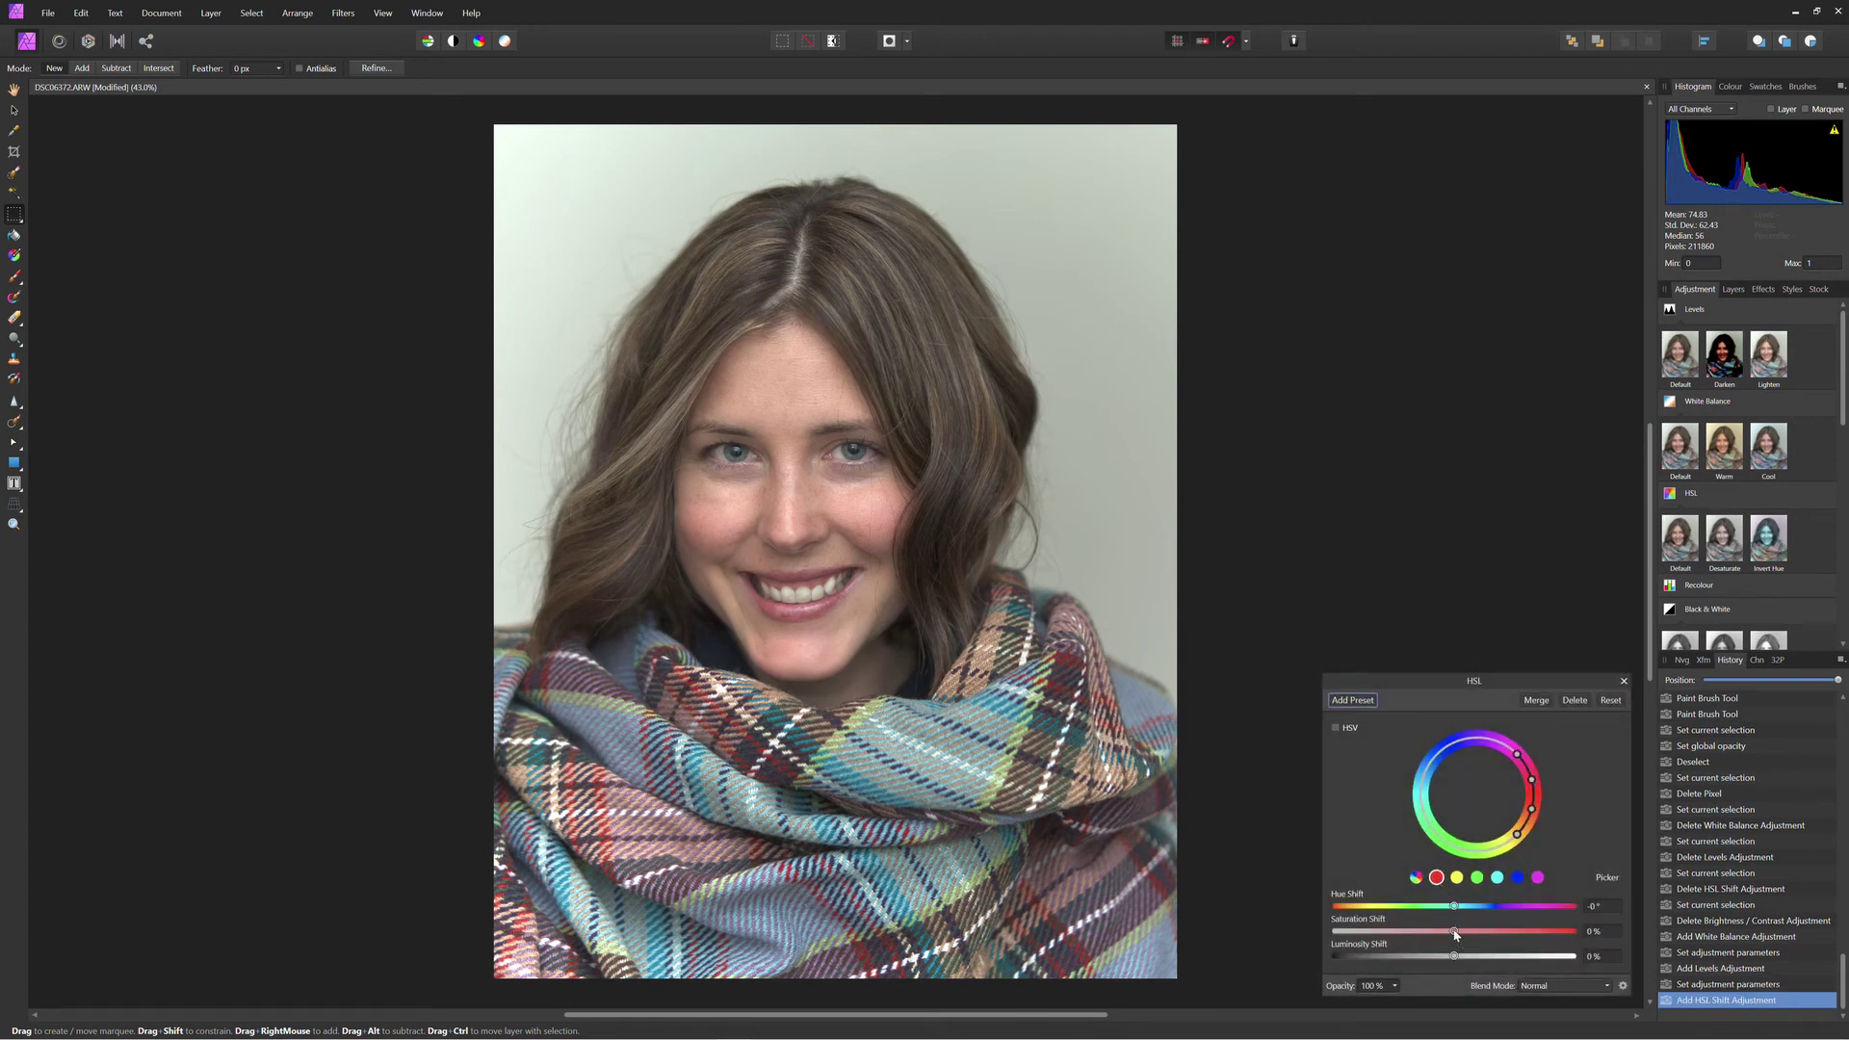
left_click_drag(1454, 931, 1462, 932)
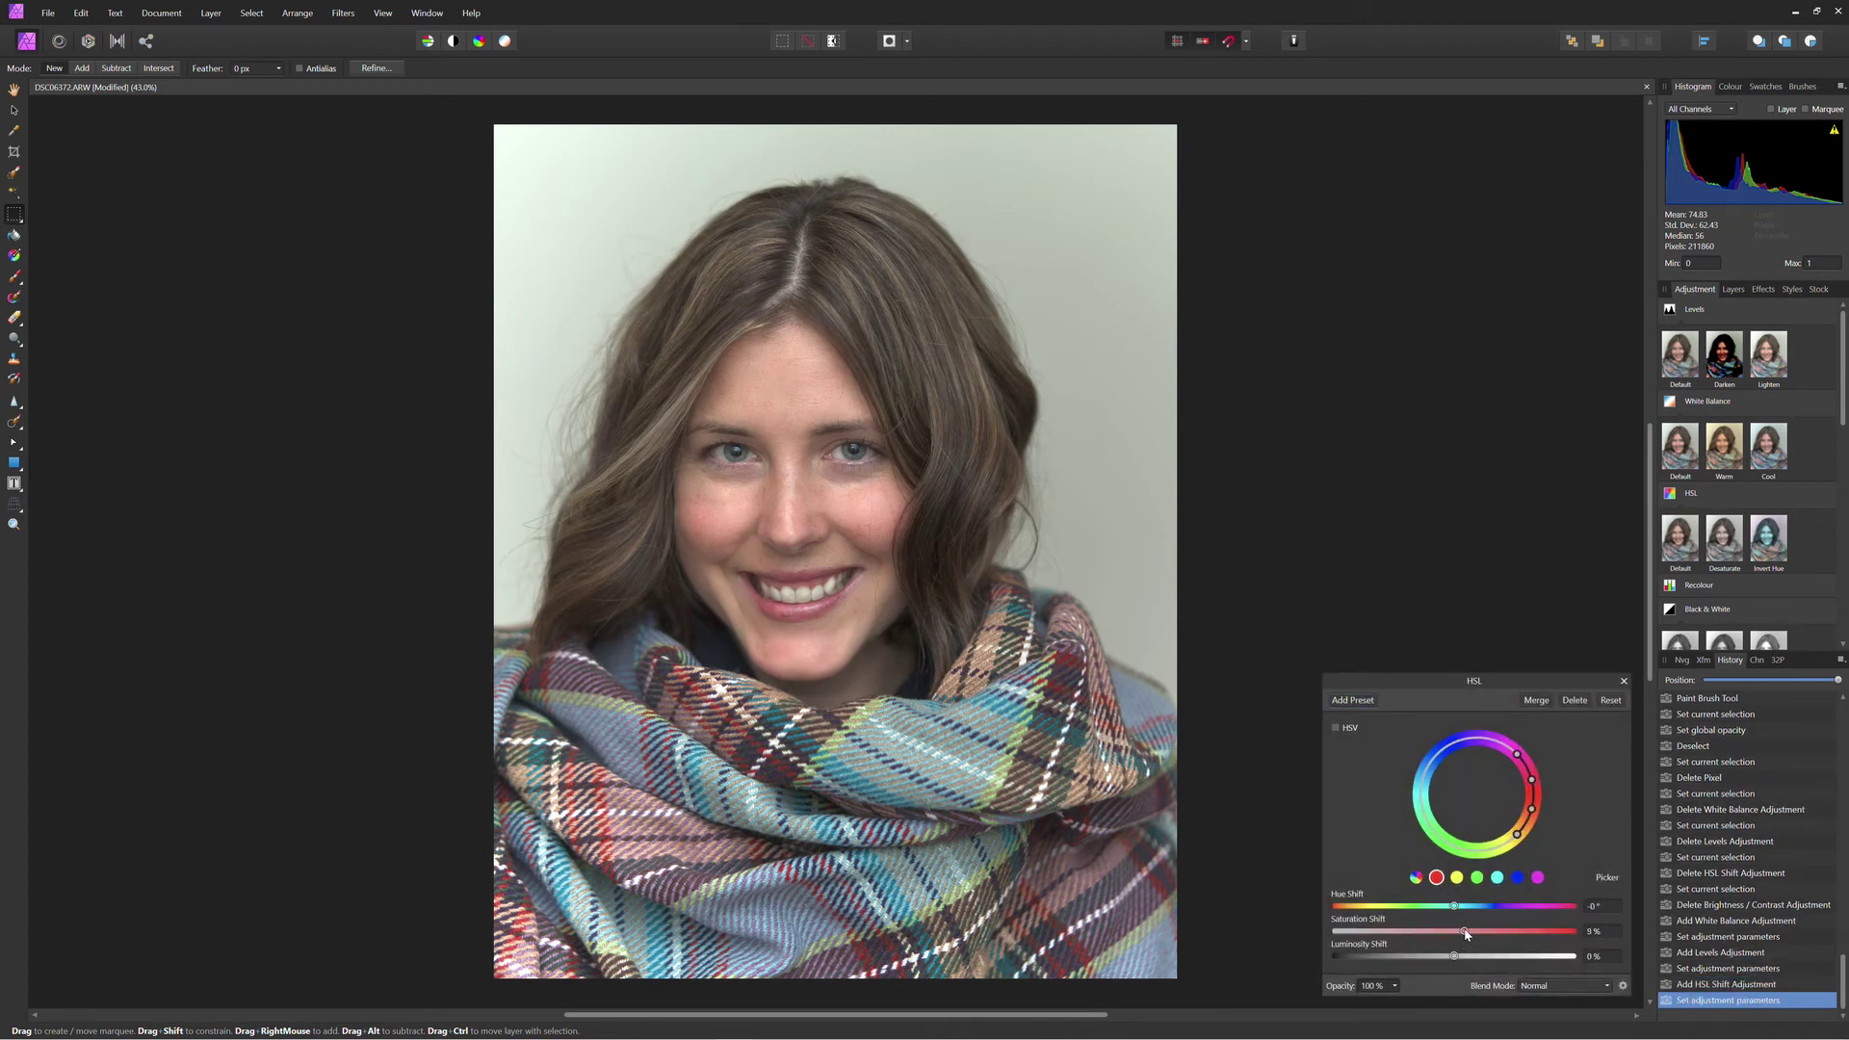
left_click(1457, 878)
left_click_drag(1456, 930, 1499, 941)
left_click(1518, 879)
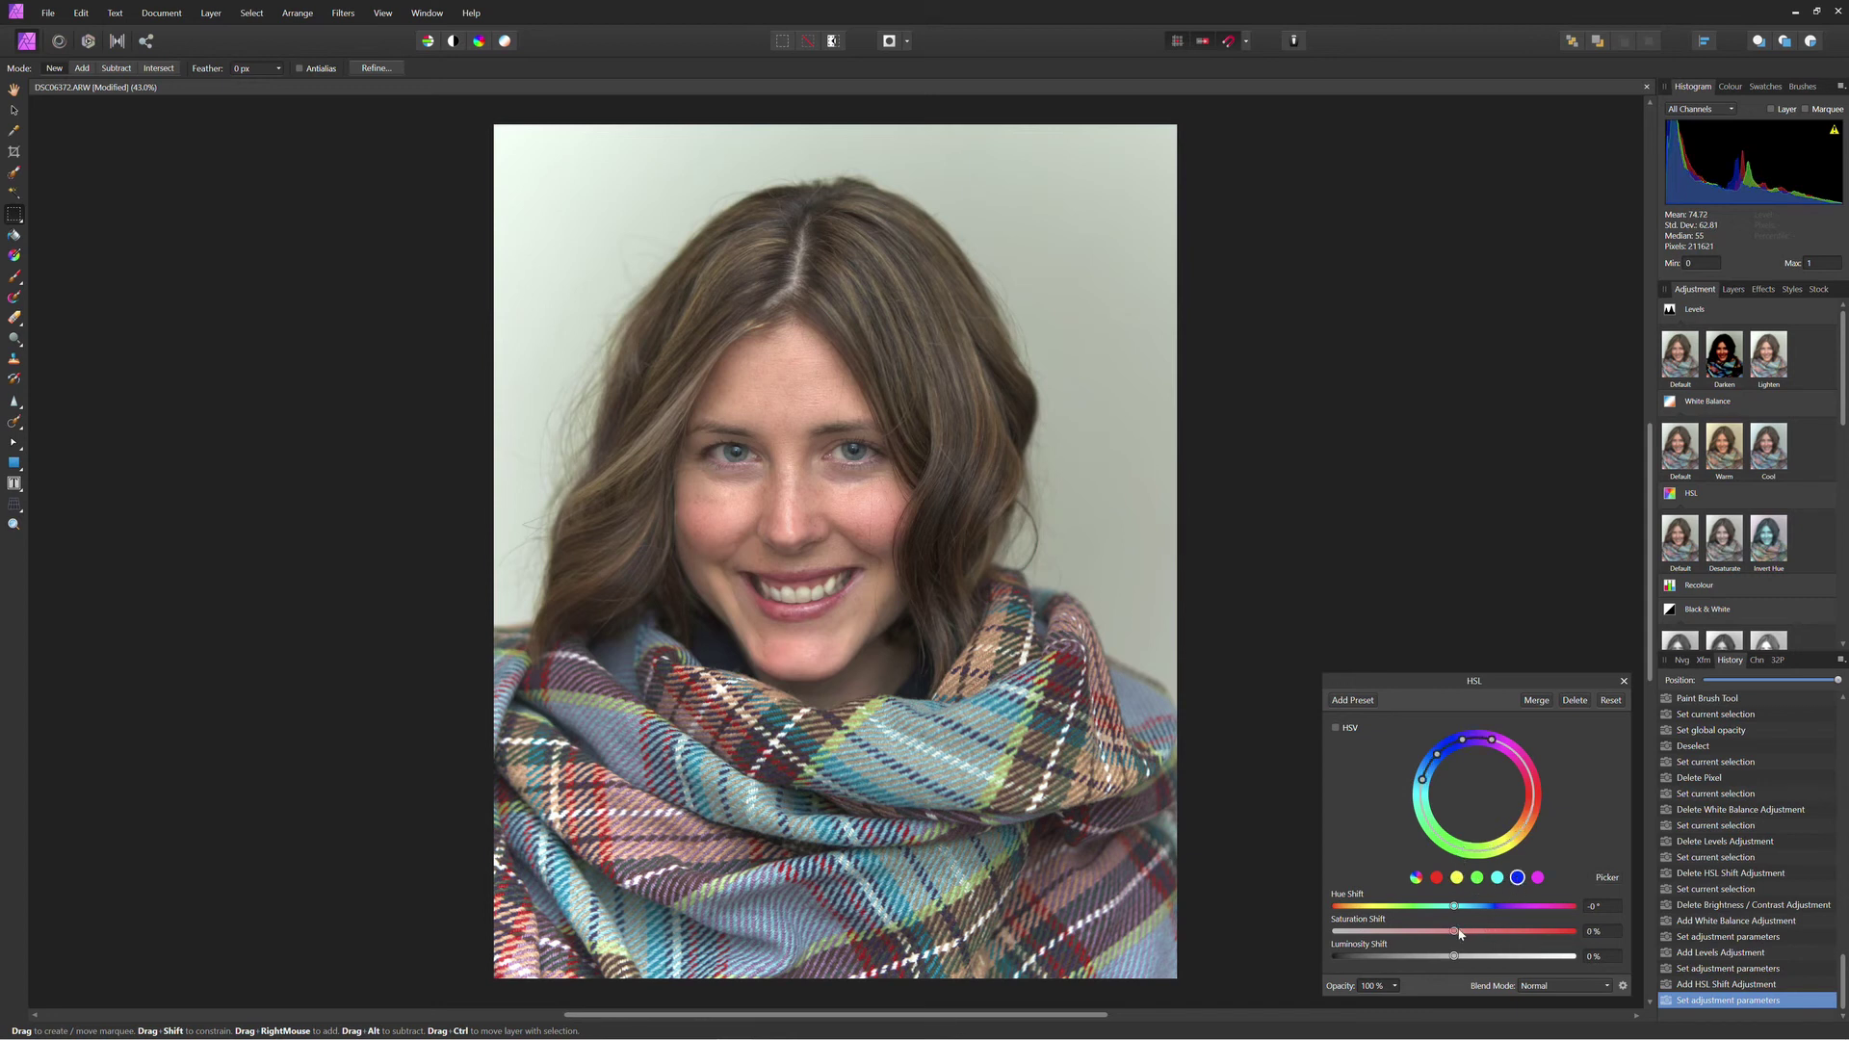
left_click_drag(1459, 934, 1466, 938)
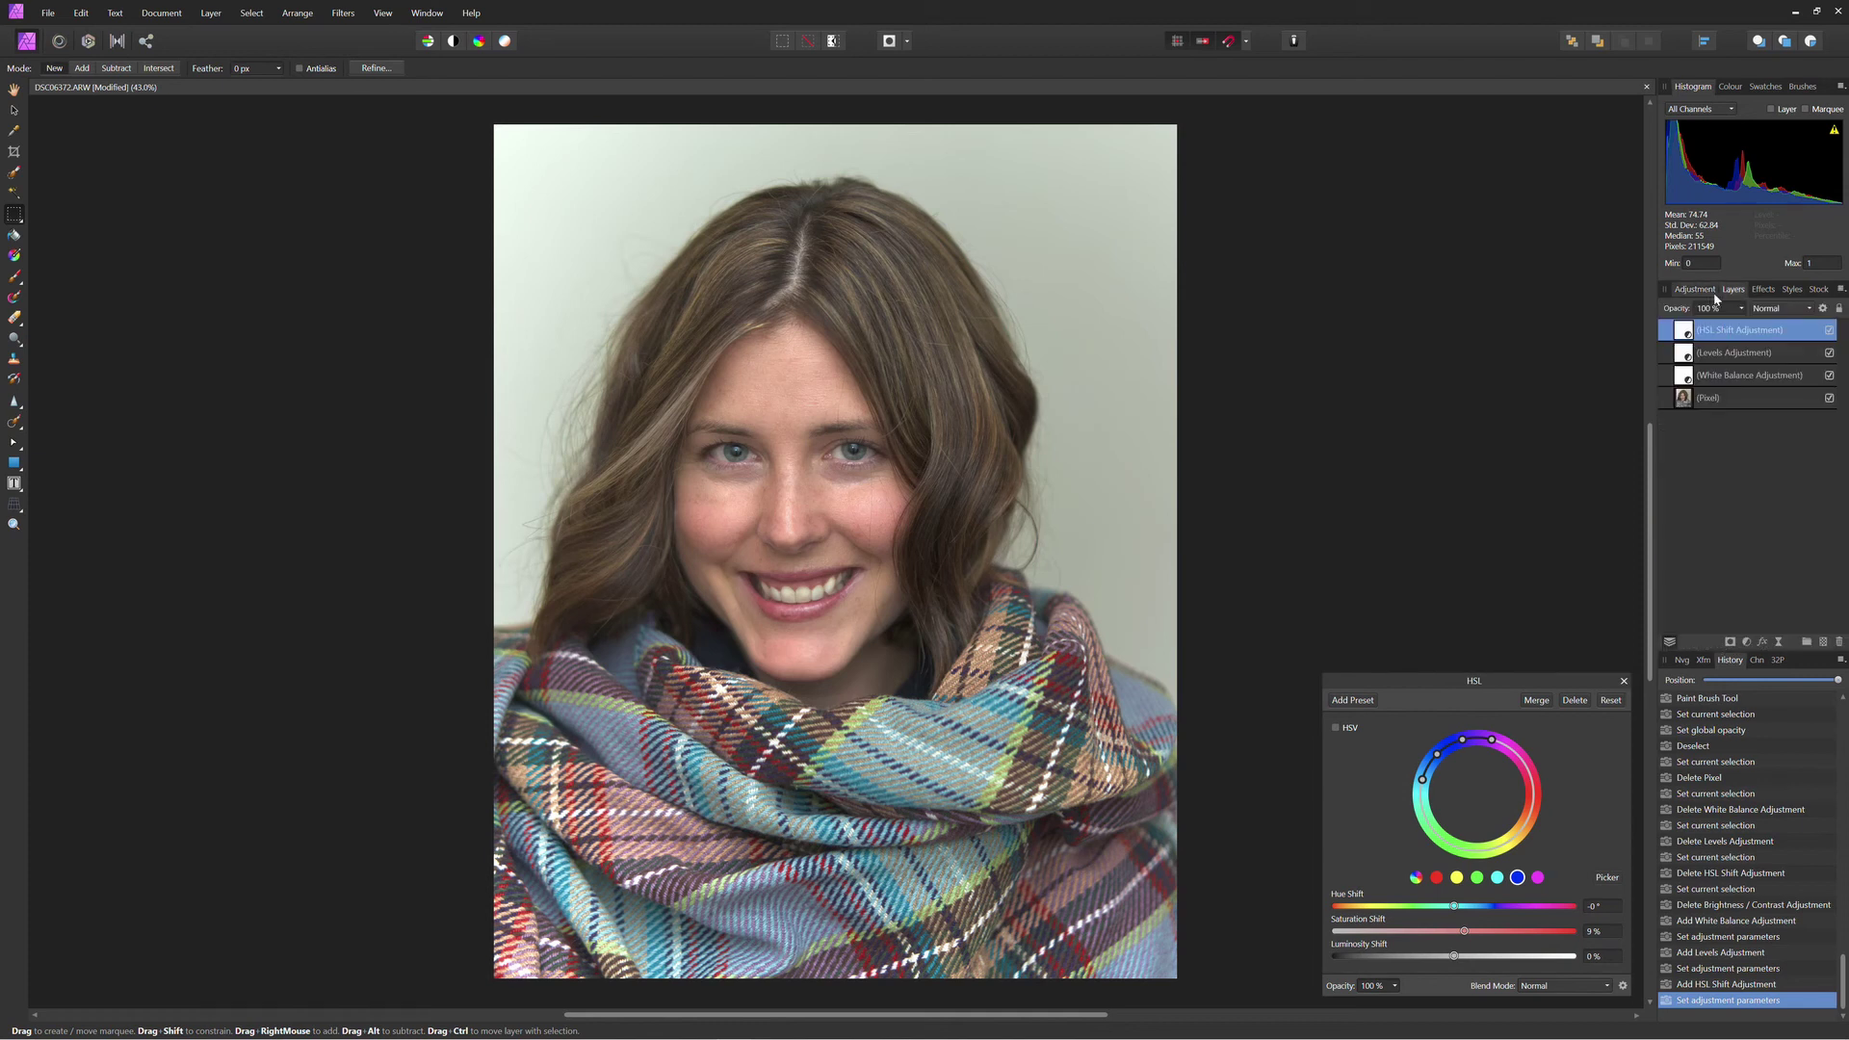
- Add a Brightness / Contrast adjustment with brightness at 8 % and contrast at 12 %
scroll(1714, 308, "down", 3)
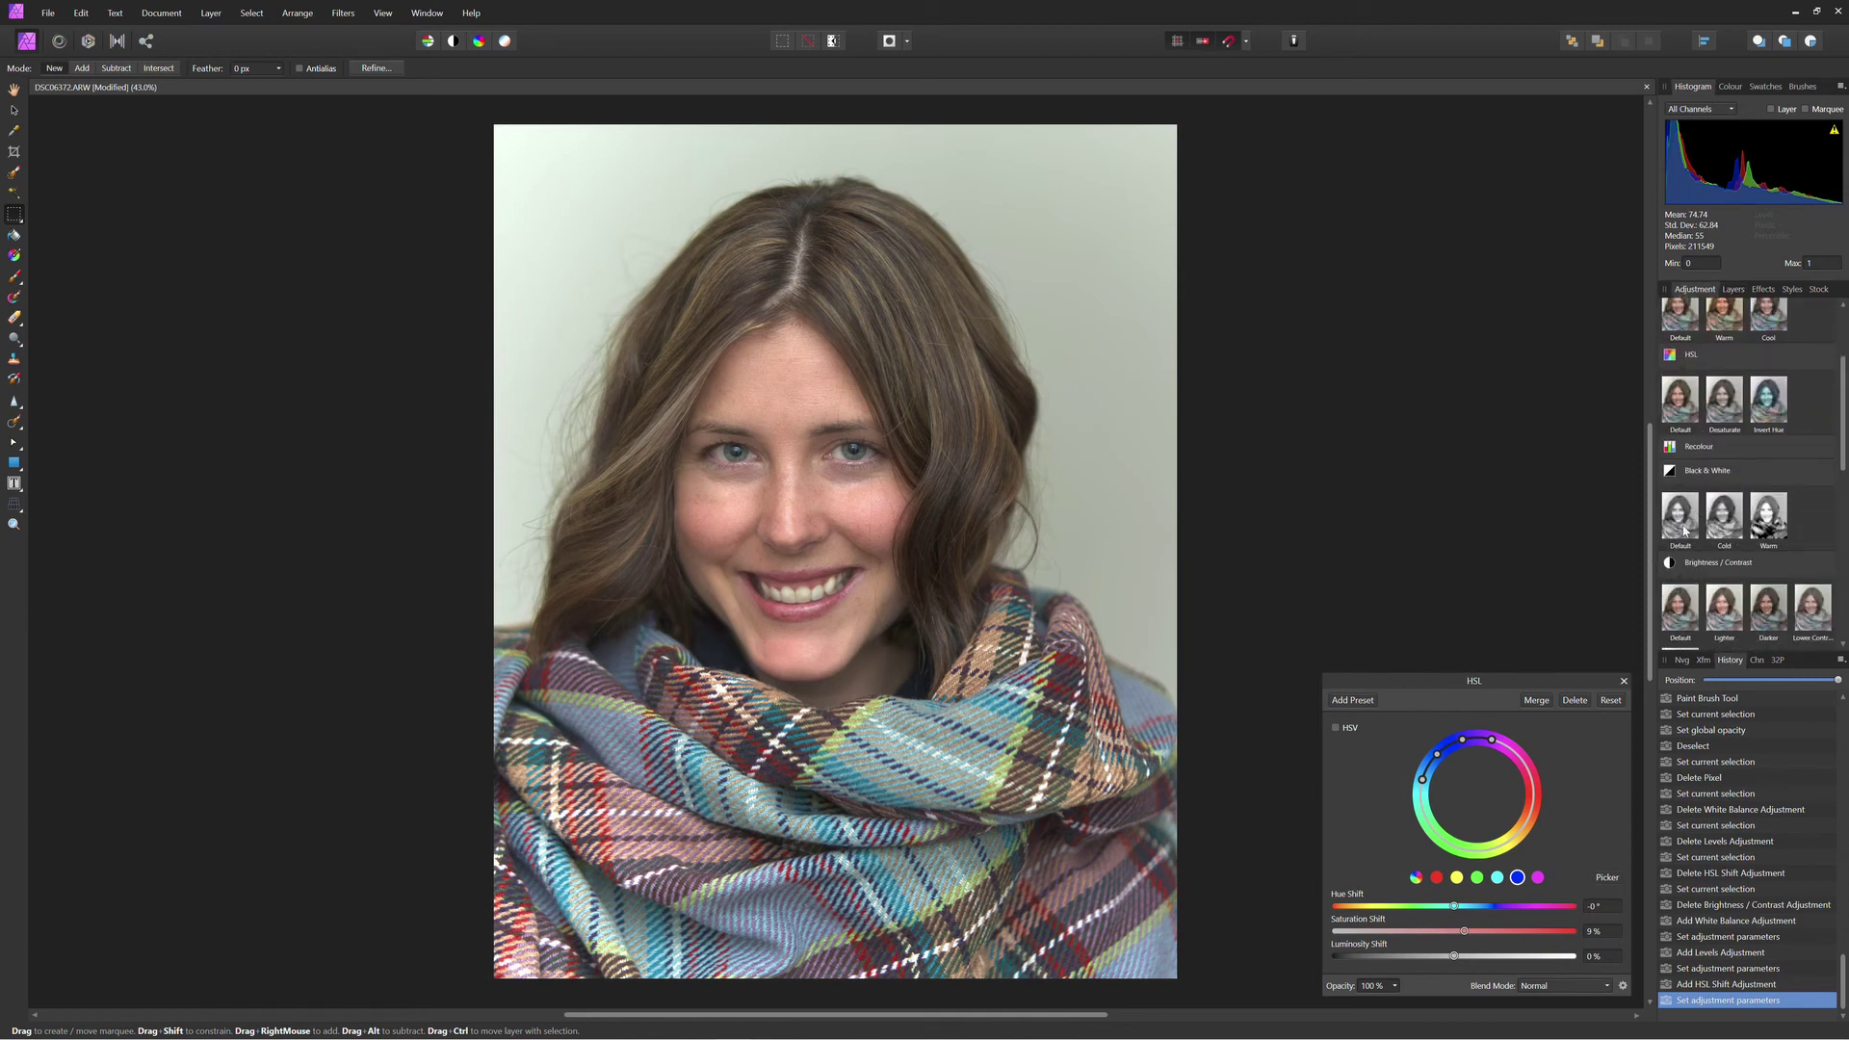
left_click(1680, 607)
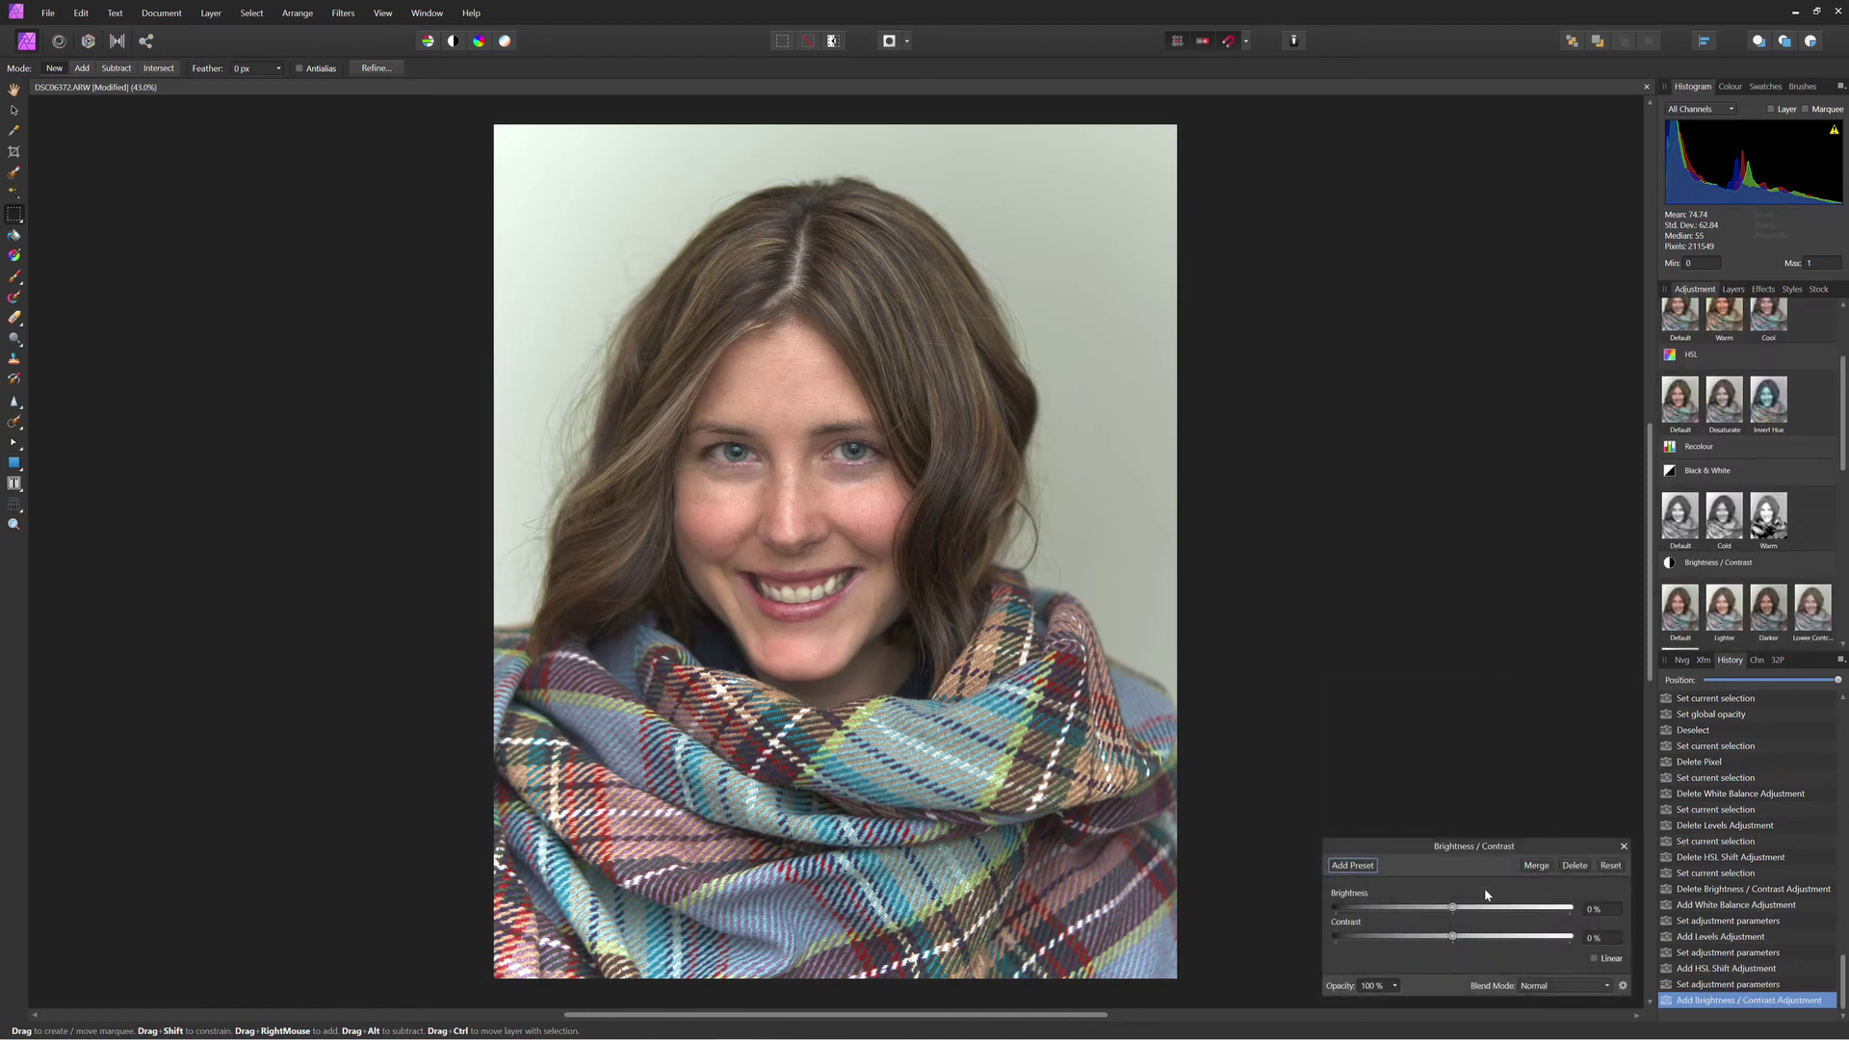
left_click(1462, 910)
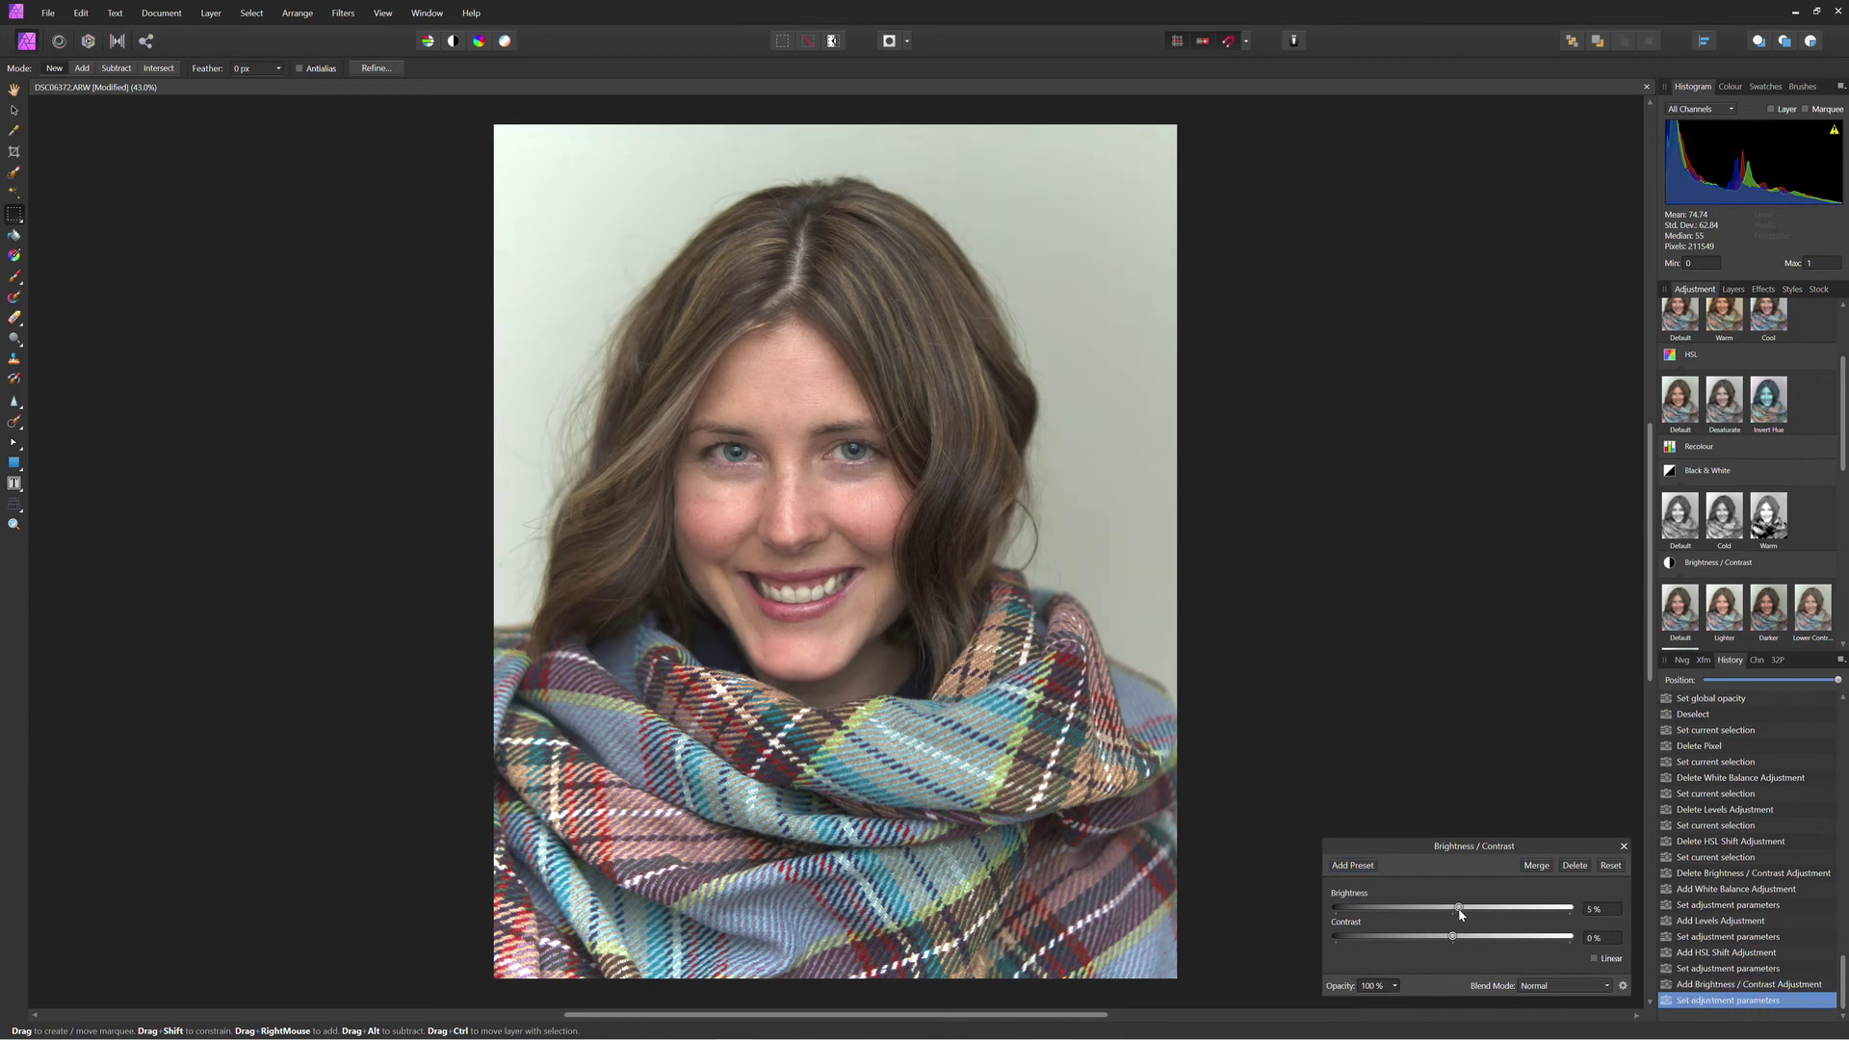
left_click_drag(1454, 940, 1466, 939)
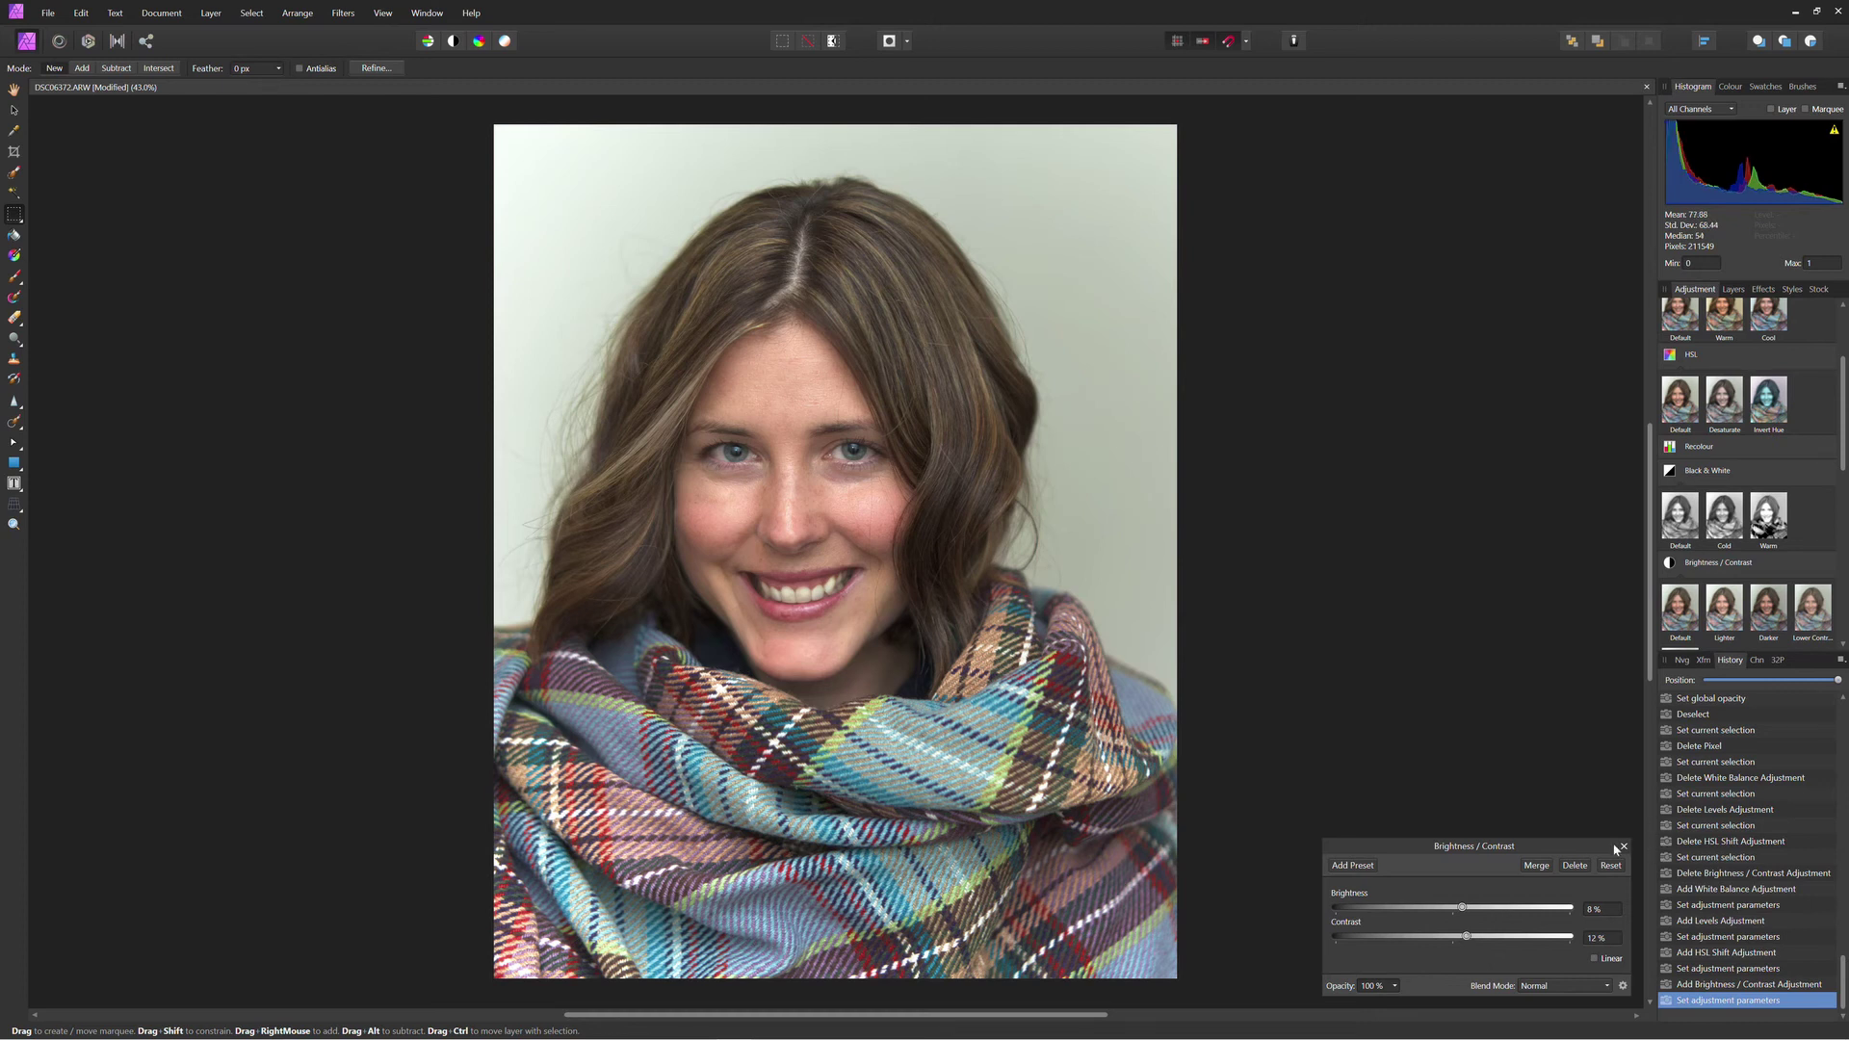
left_click(1622, 848)
- Paste a copy of the portrait's pixel layer directly above the original, beneath the adjustment layers
left_click(1733, 289)
left_click(1676, 420)
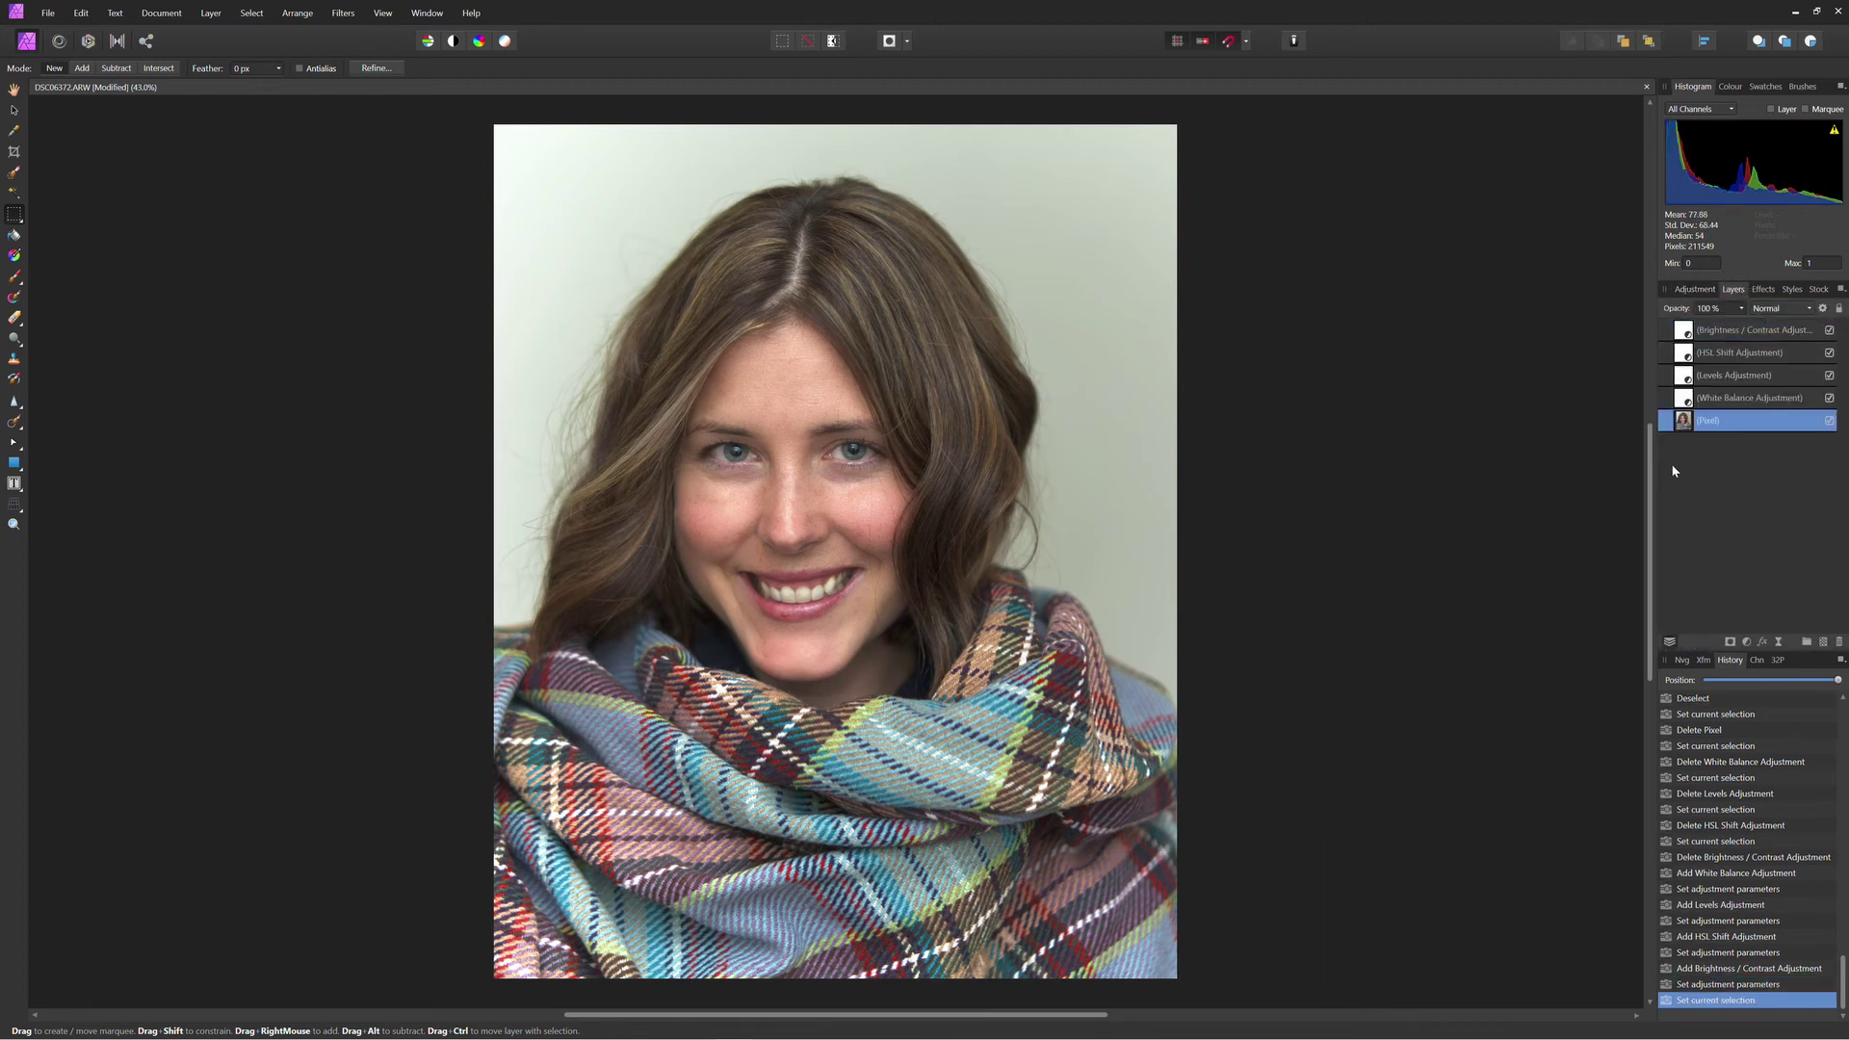
key("ctrl+v")
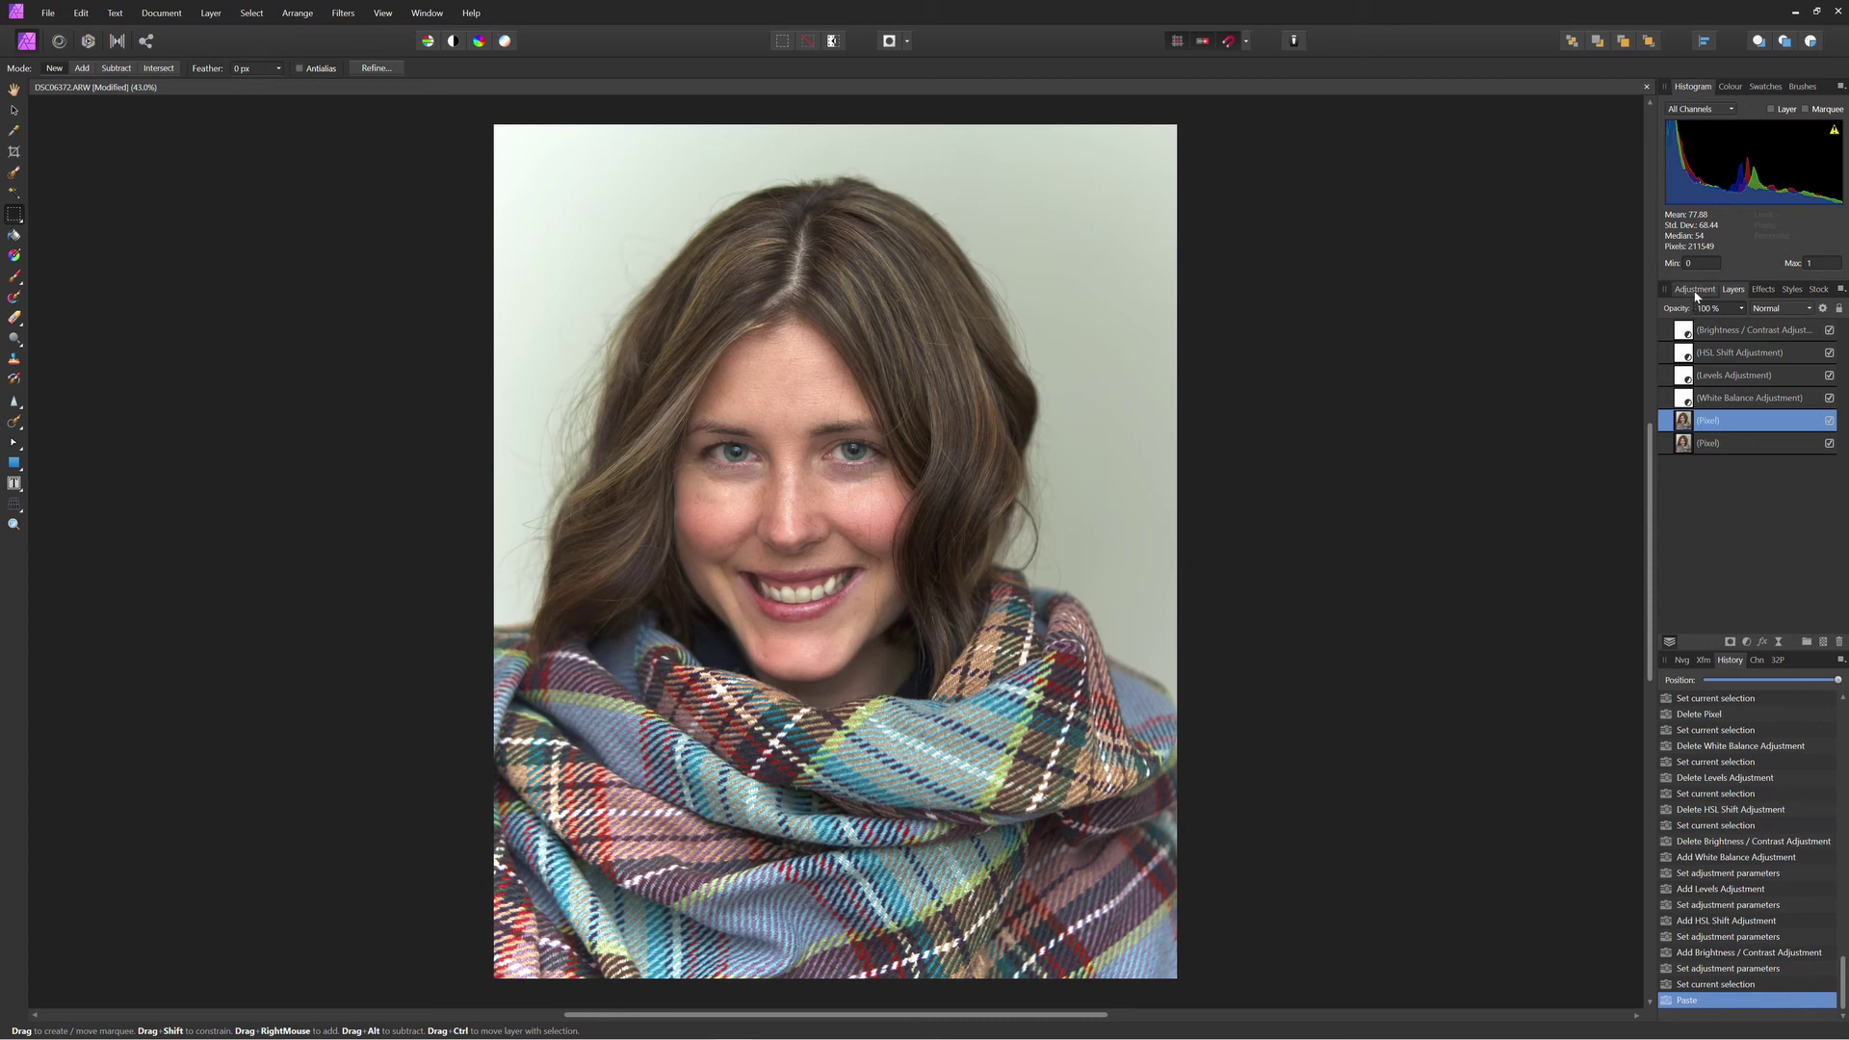
- Add a White Balance adjustment with default settings directly above the pasted pixel layer
left_click(1694, 290)
scroll(1705, 440, "up", 3)
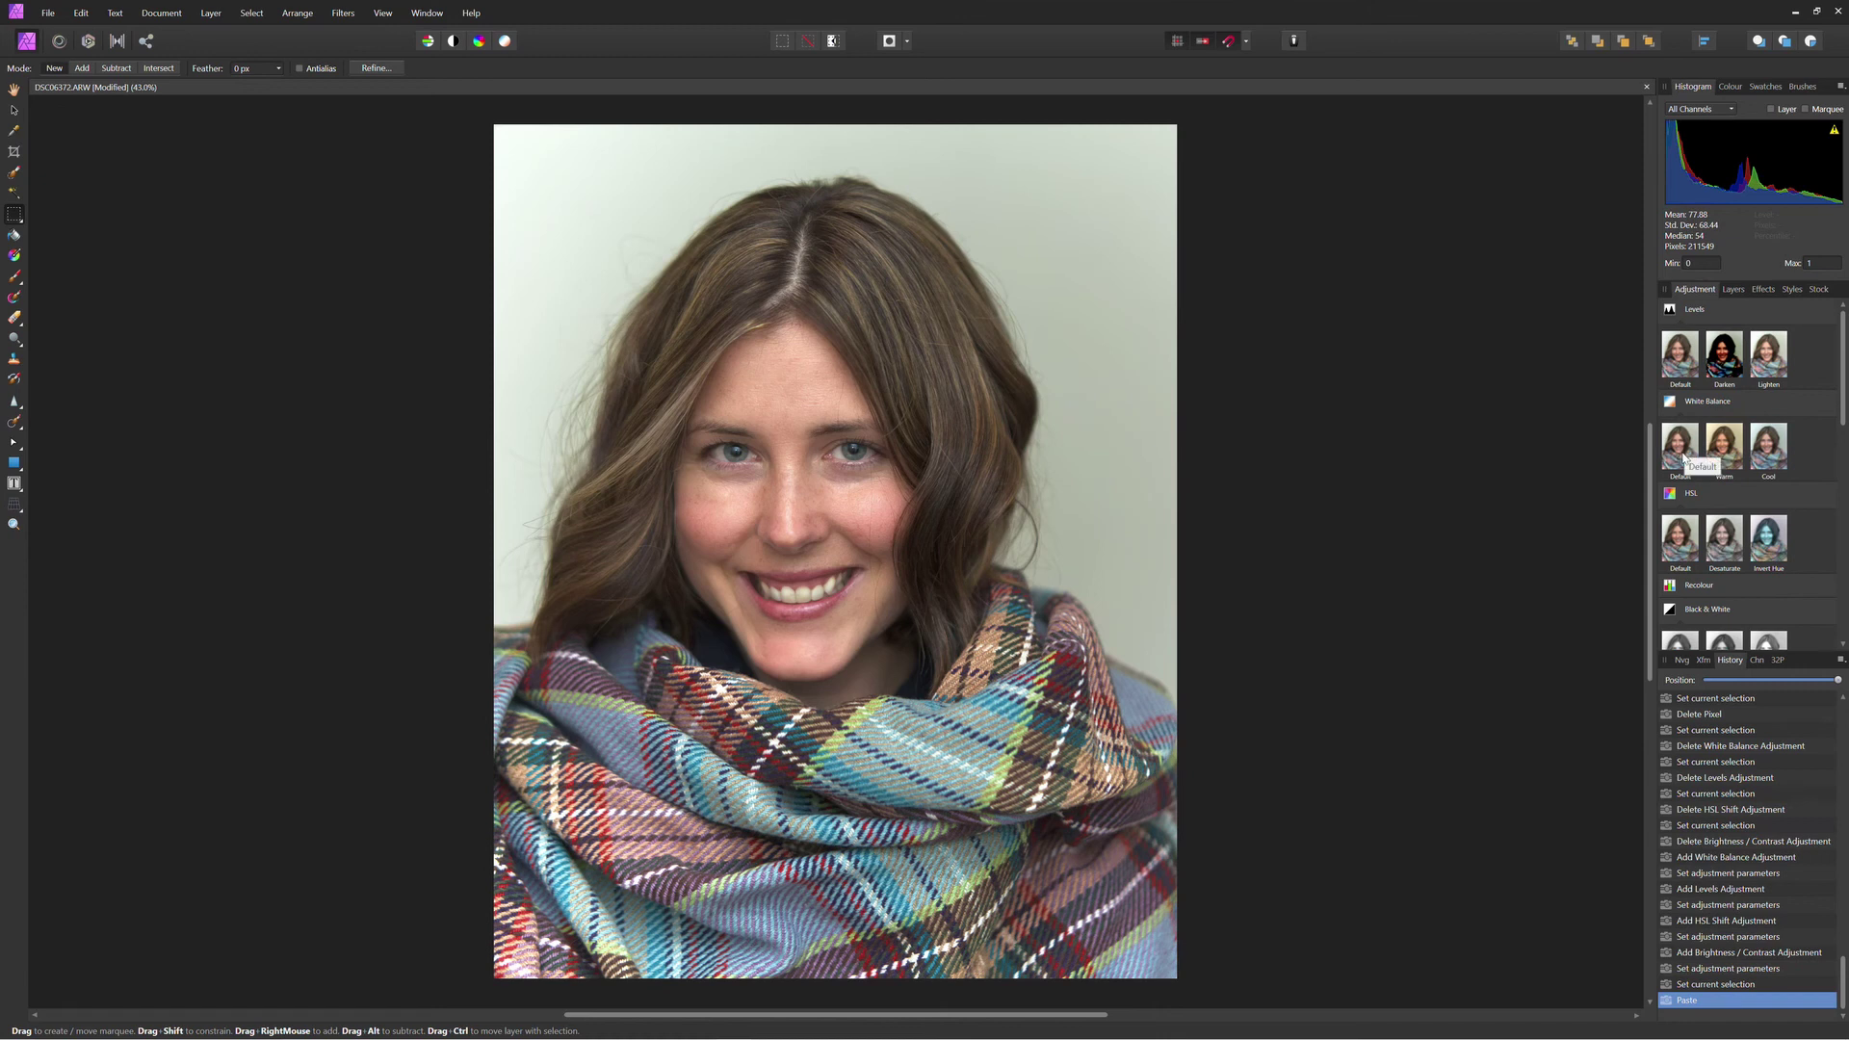
scroll(1687, 471, "down", 4)
scroll(1694, 520, "down", 5)
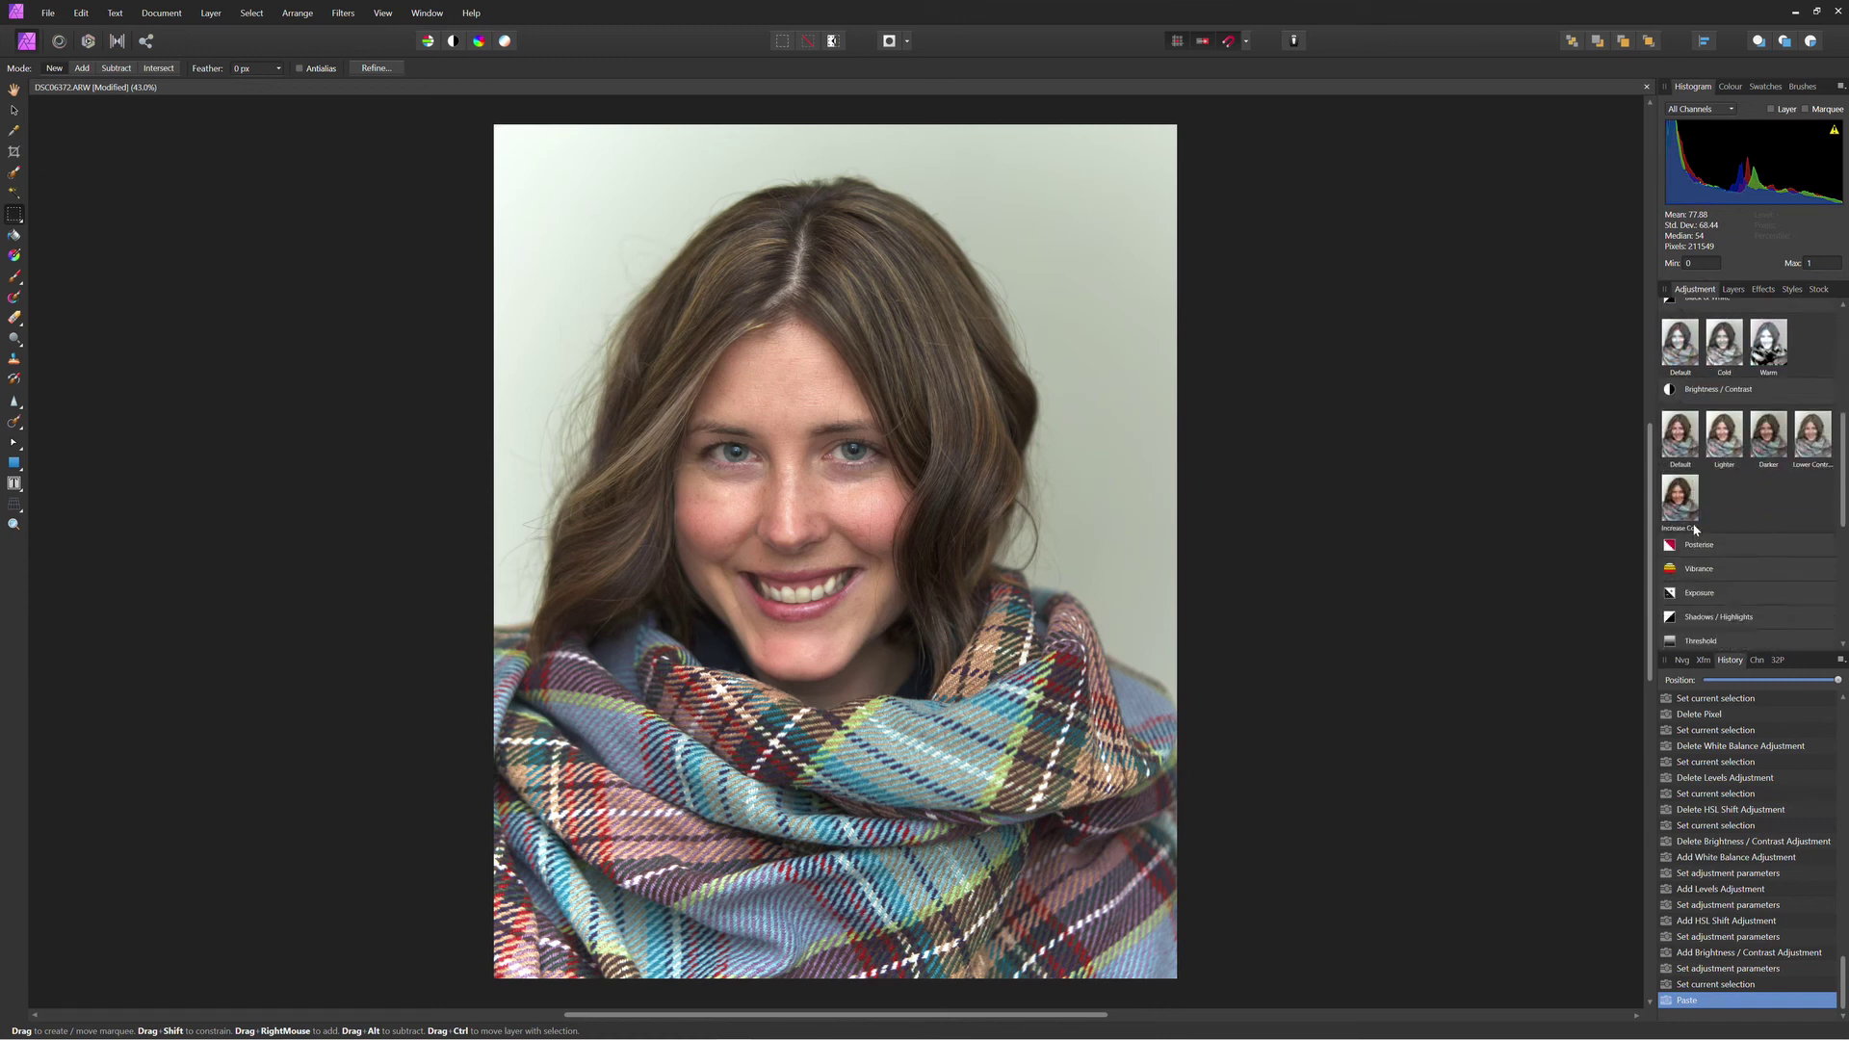
scroll(1694, 529, "up", 8)
left_click(1679, 453)
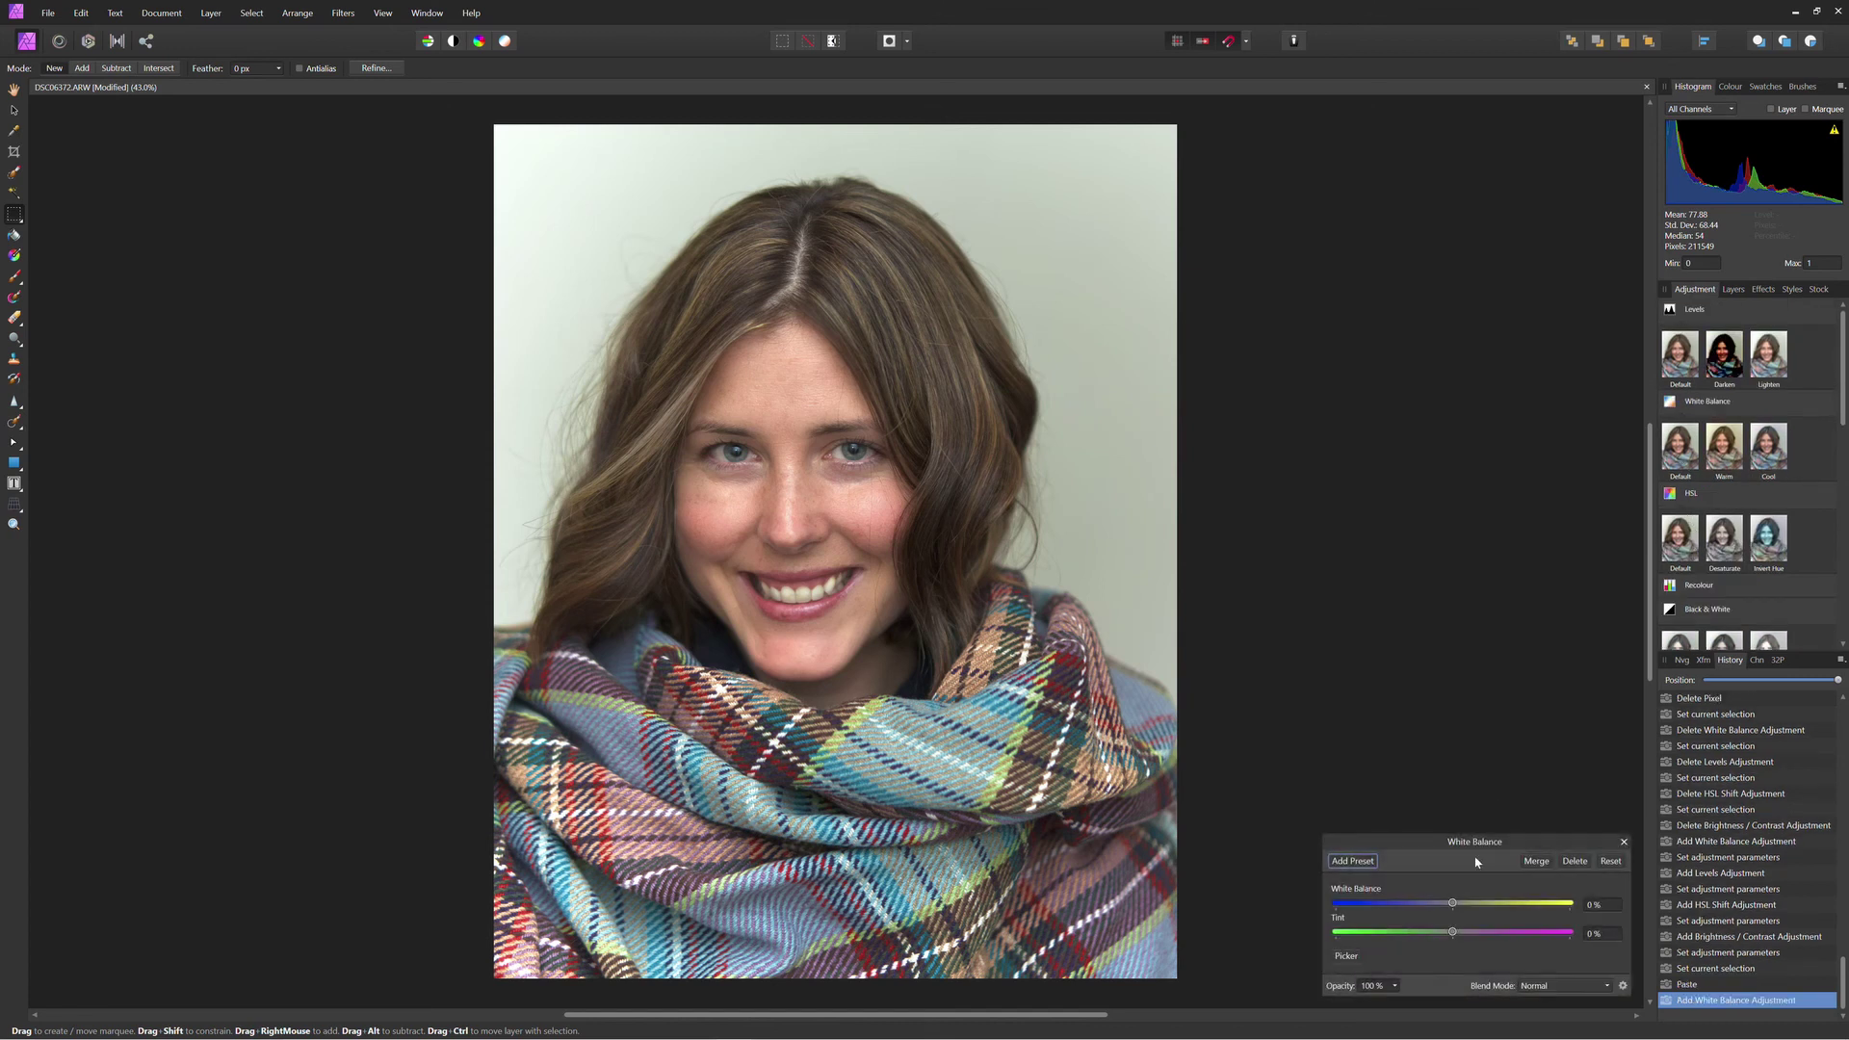
left_click(1623, 842)
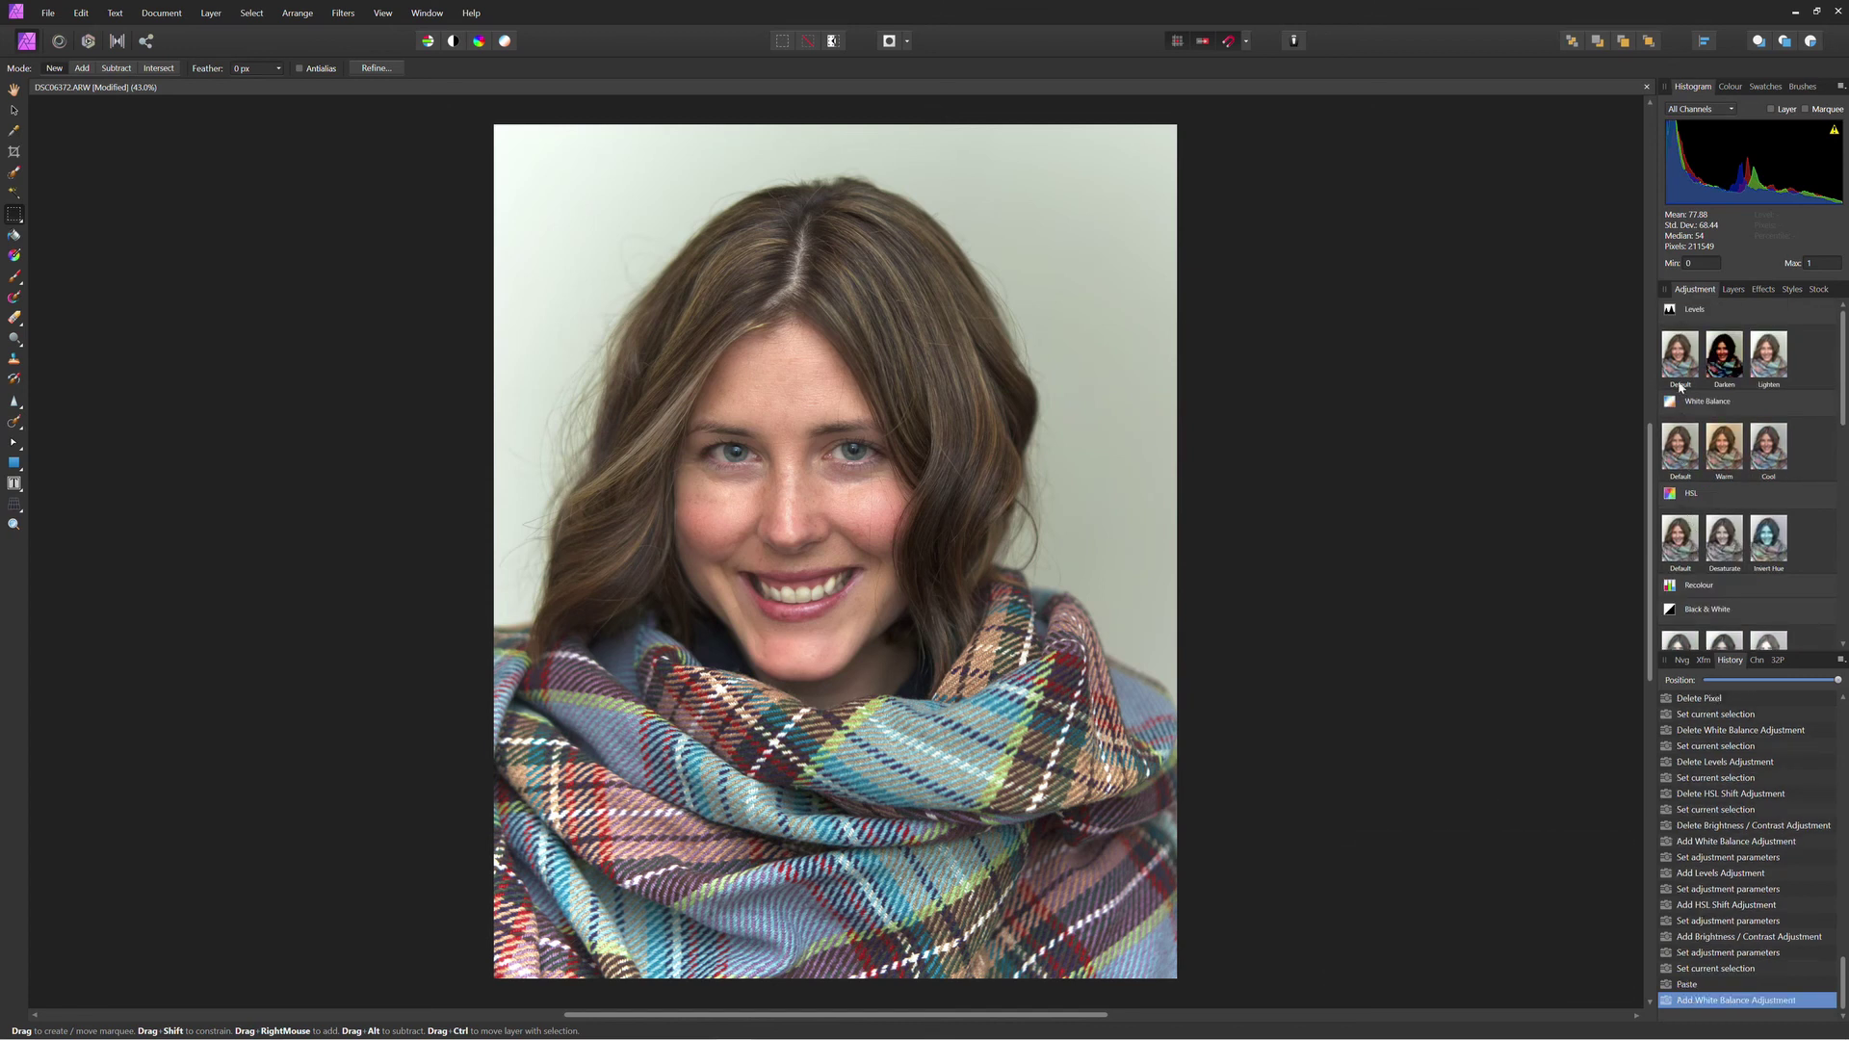
- Add a second HSL adjustment that sets the yellows to -100 % saturation and 100 % luminosity
left_click(1675, 552)
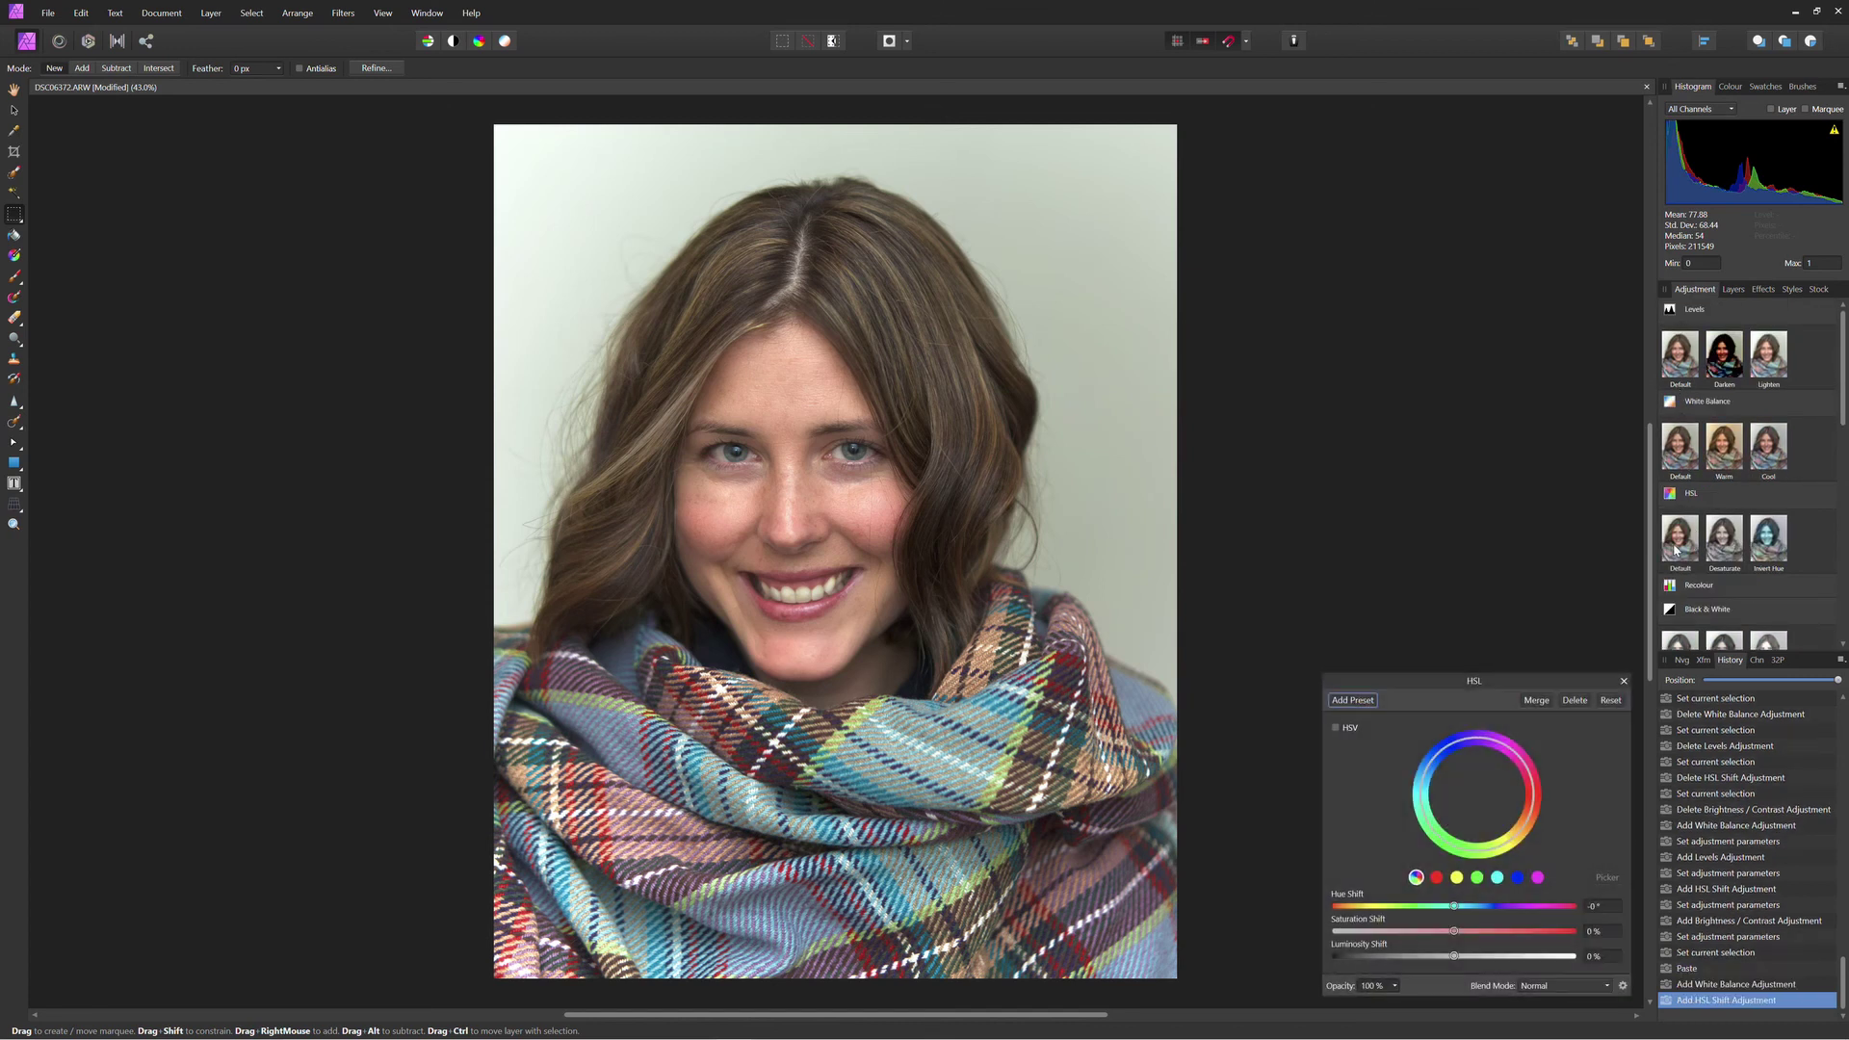
left_click(1457, 879)
left_click_drag(1453, 931, 1334, 932)
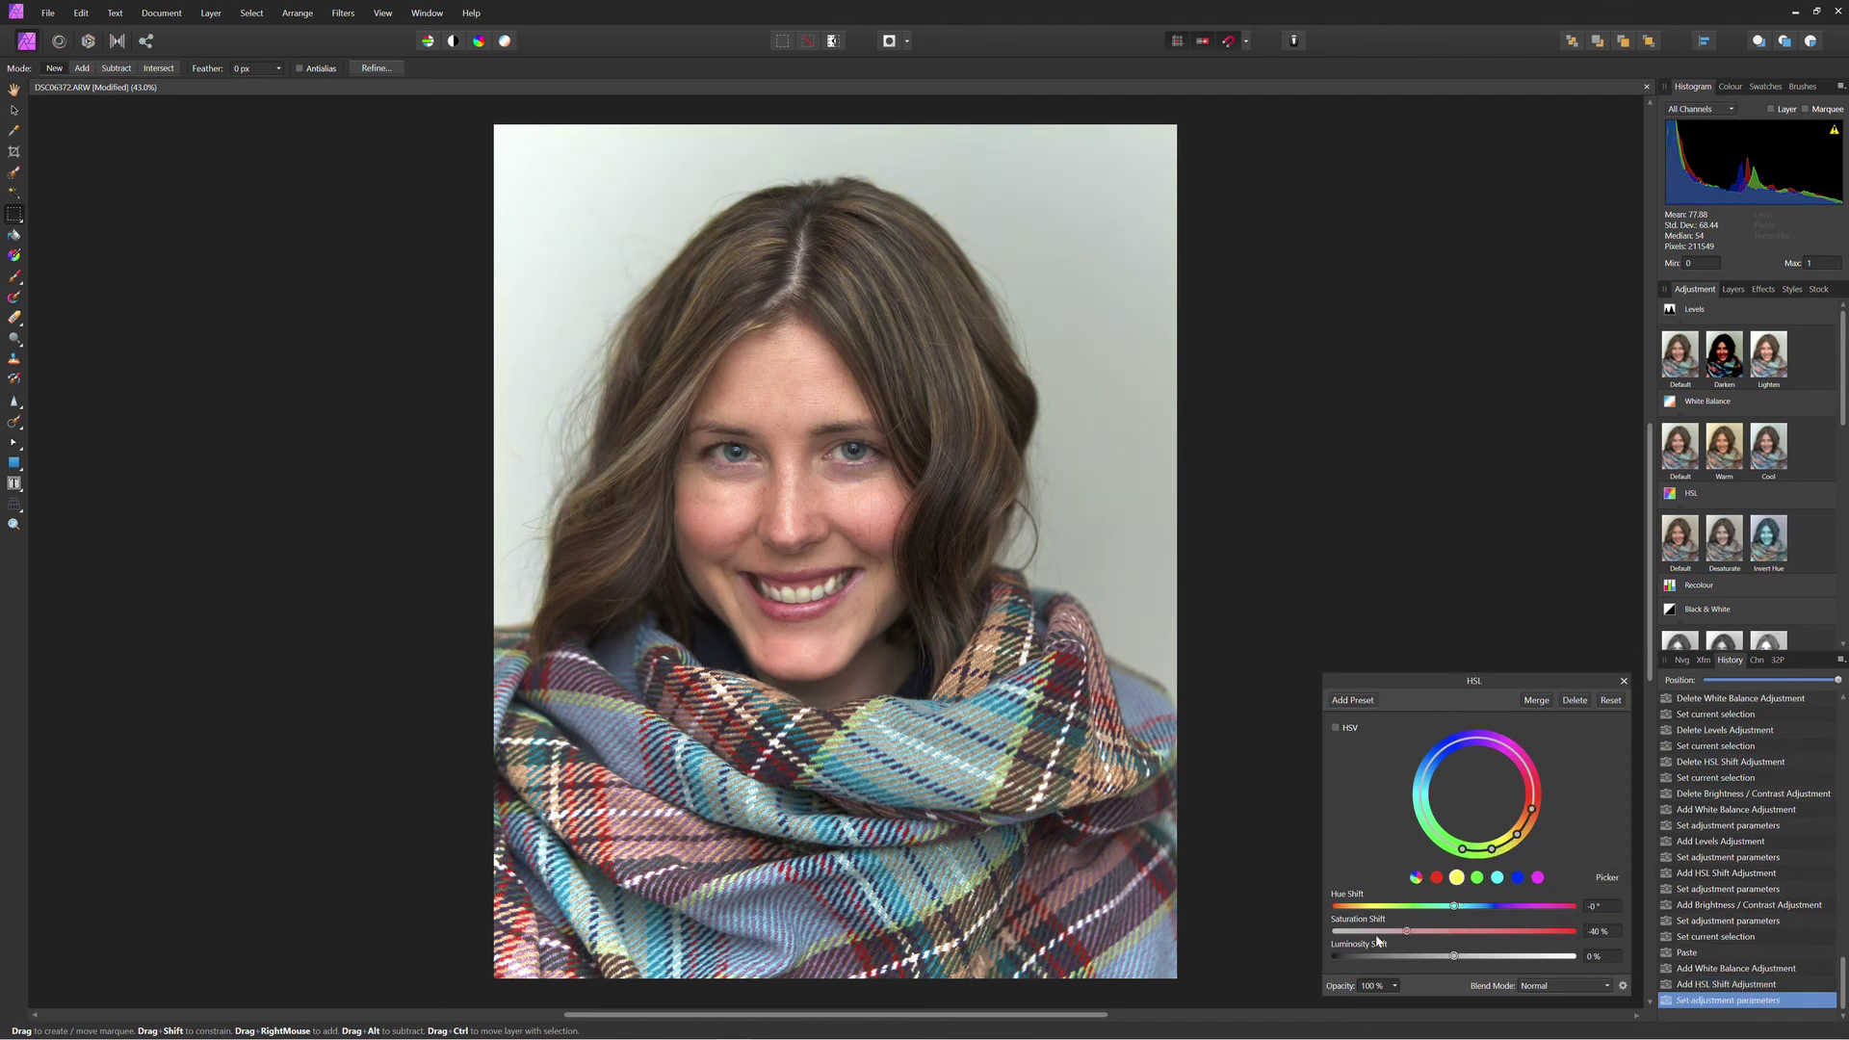
left_click_drag(1454, 956, 1588, 956)
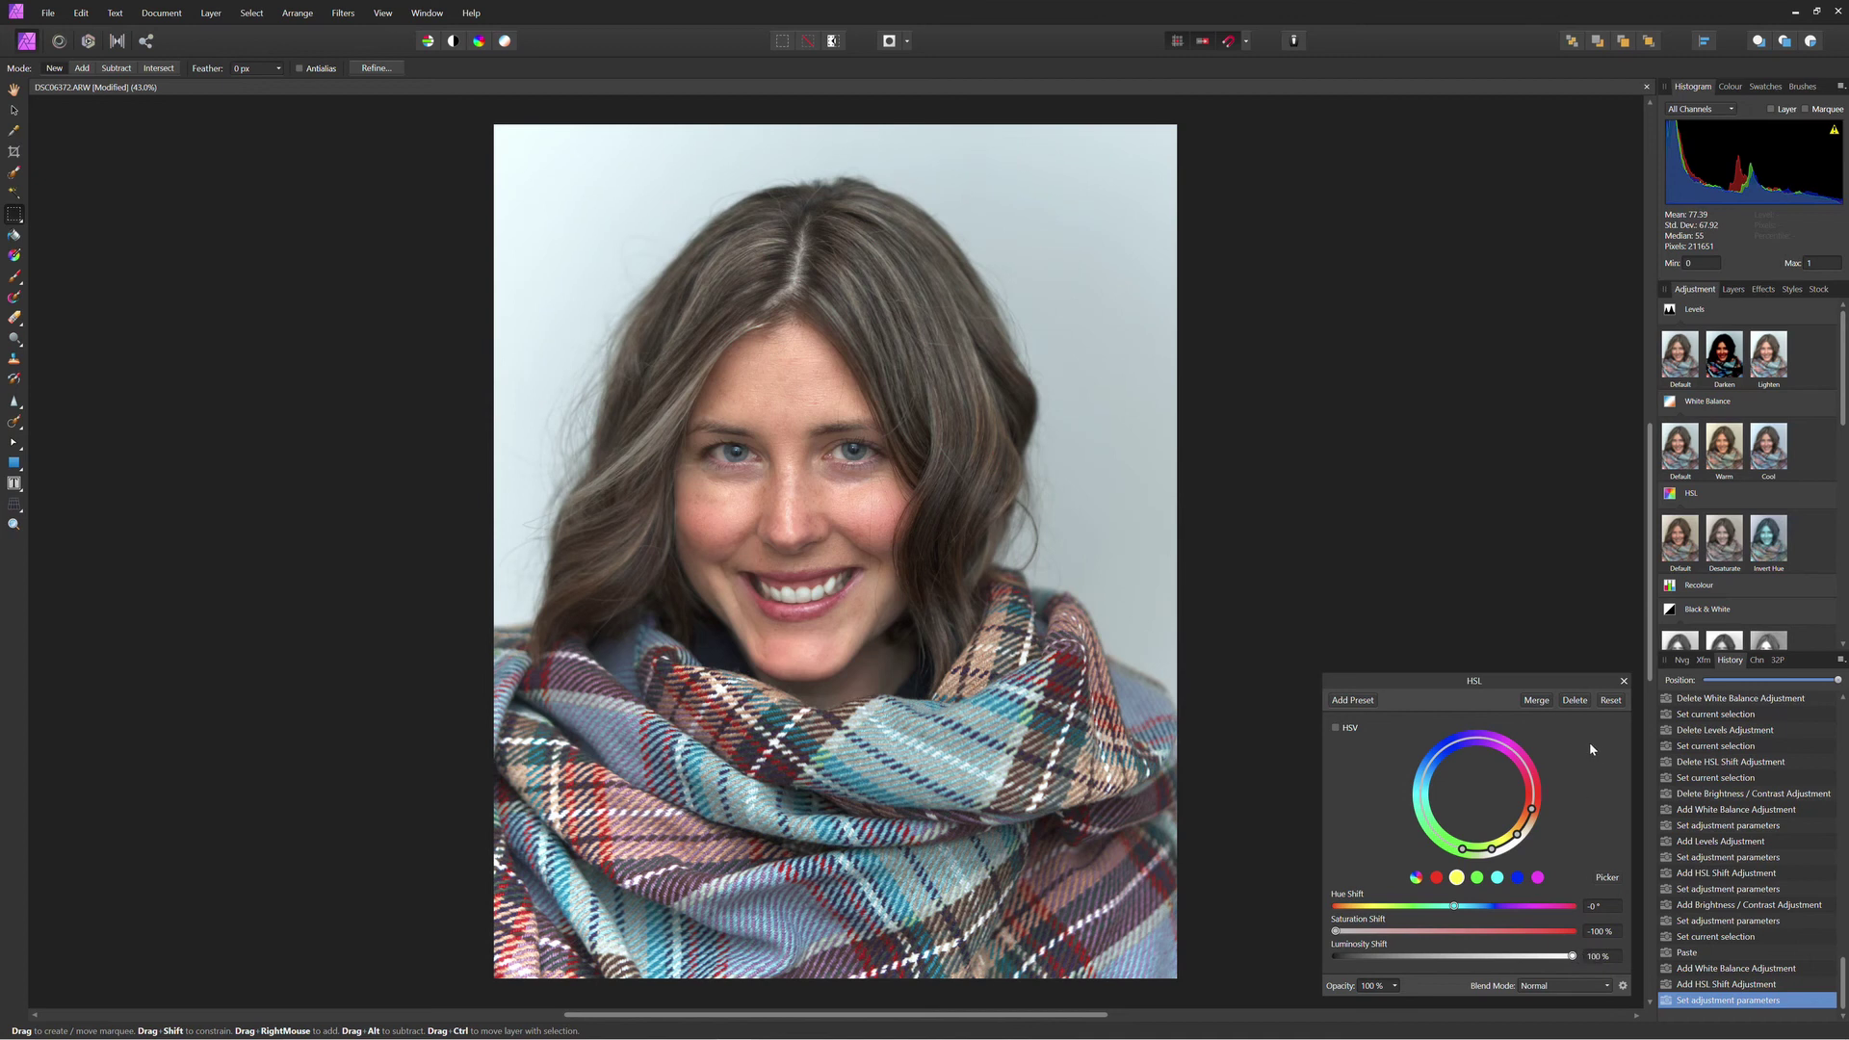
left_click(1624, 680)
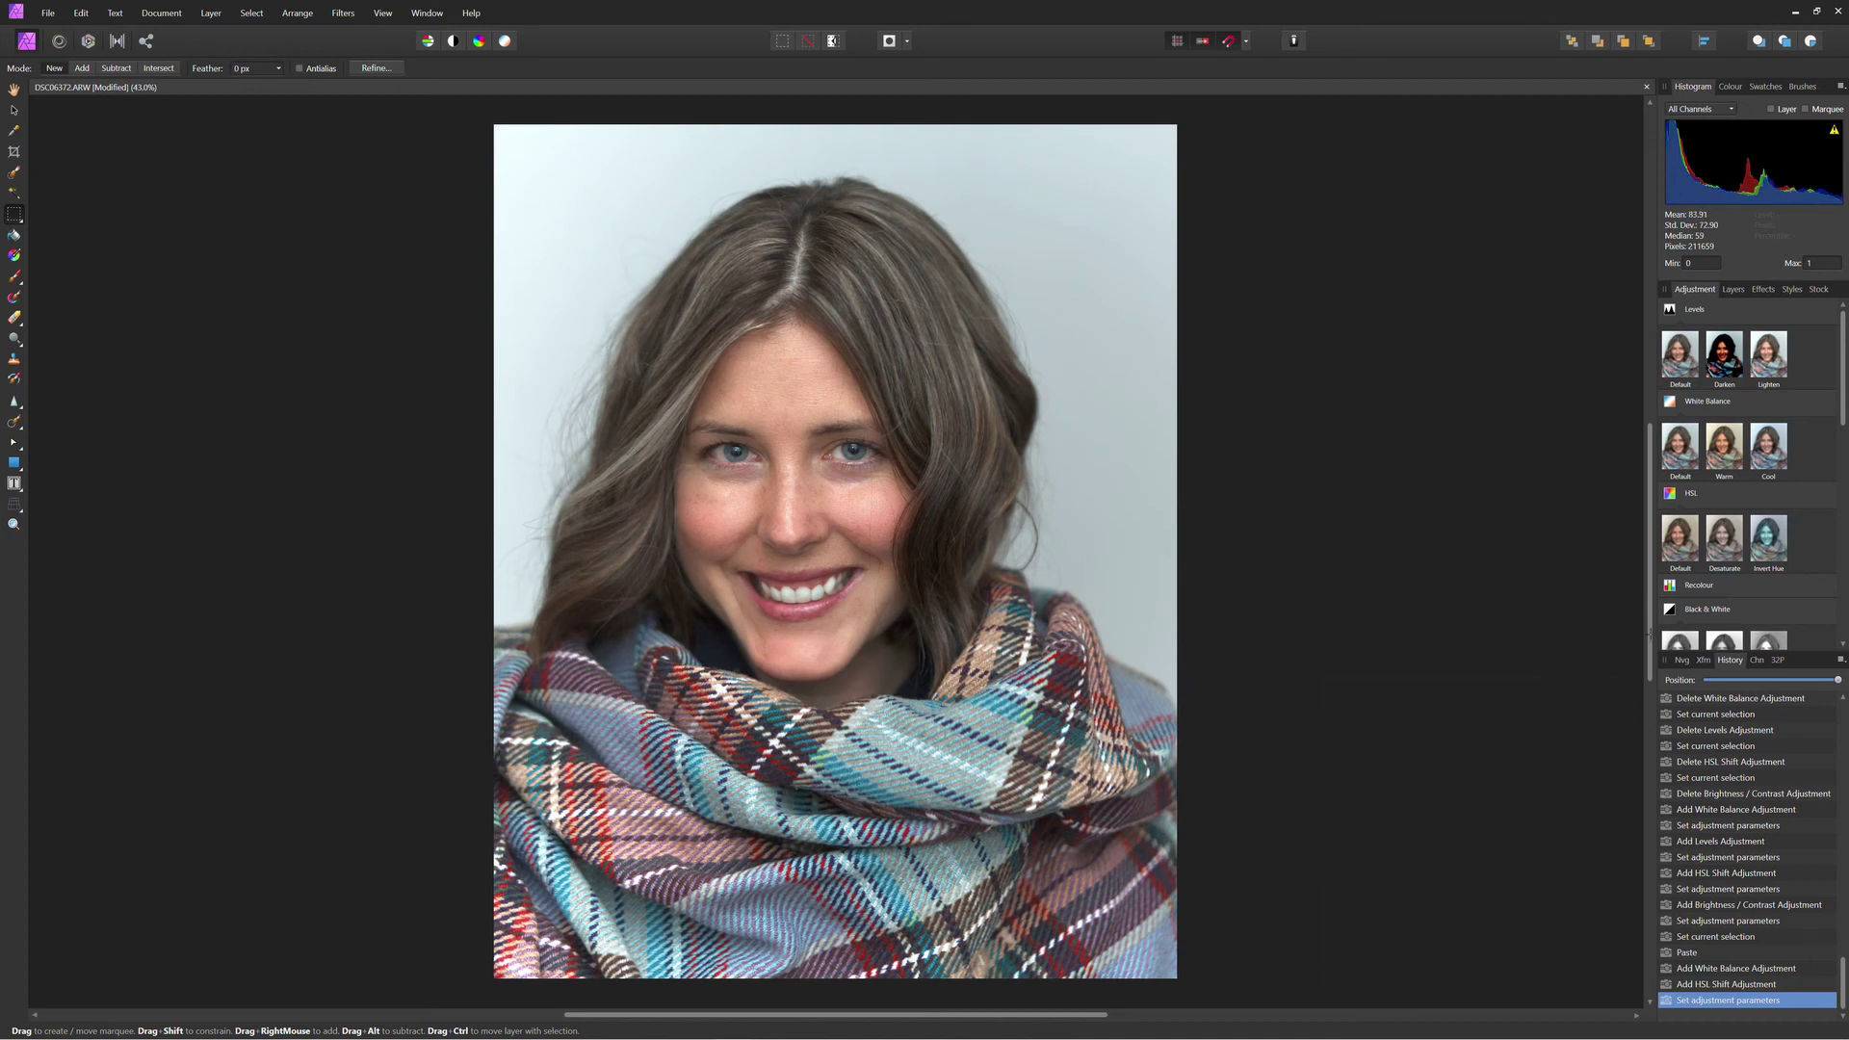
- Nest the new HSL adjustment inside the upper pixel layer and invert its mask to hide the effect
left_click(1729, 289)
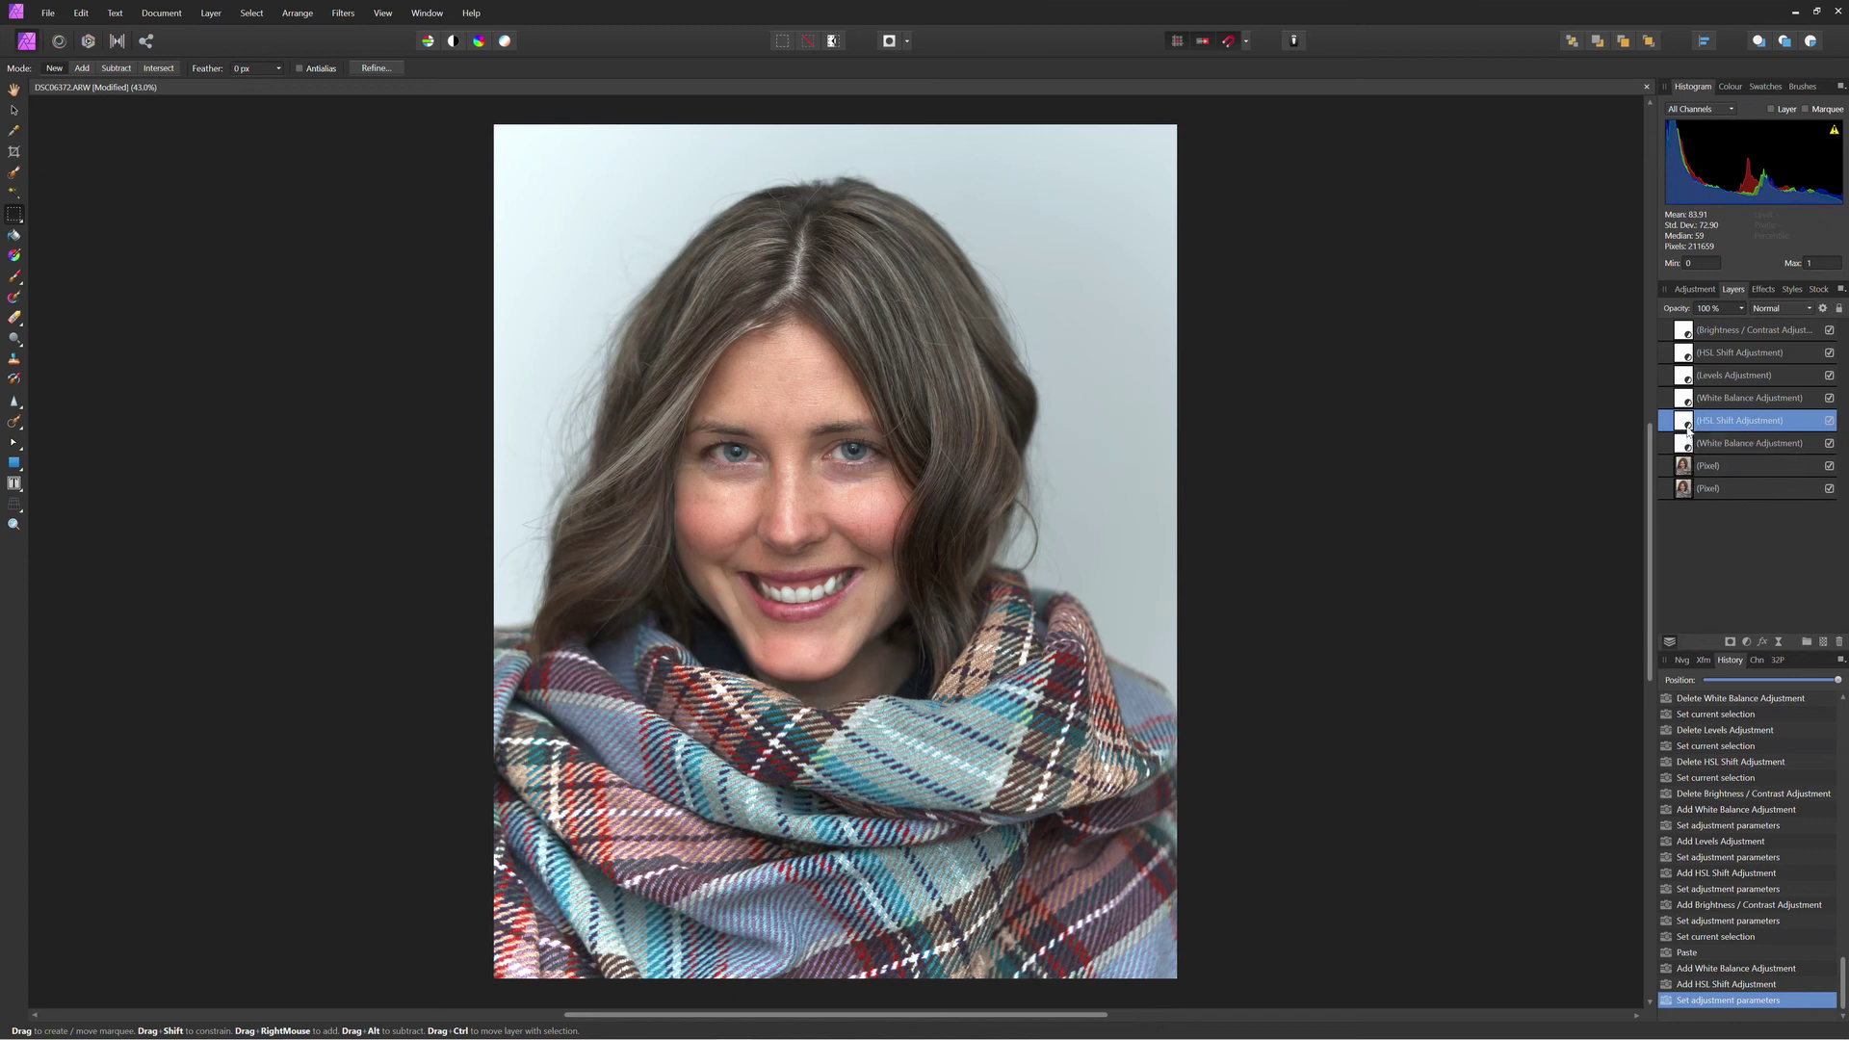
left_click_drag(1687, 428, 1688, 473)
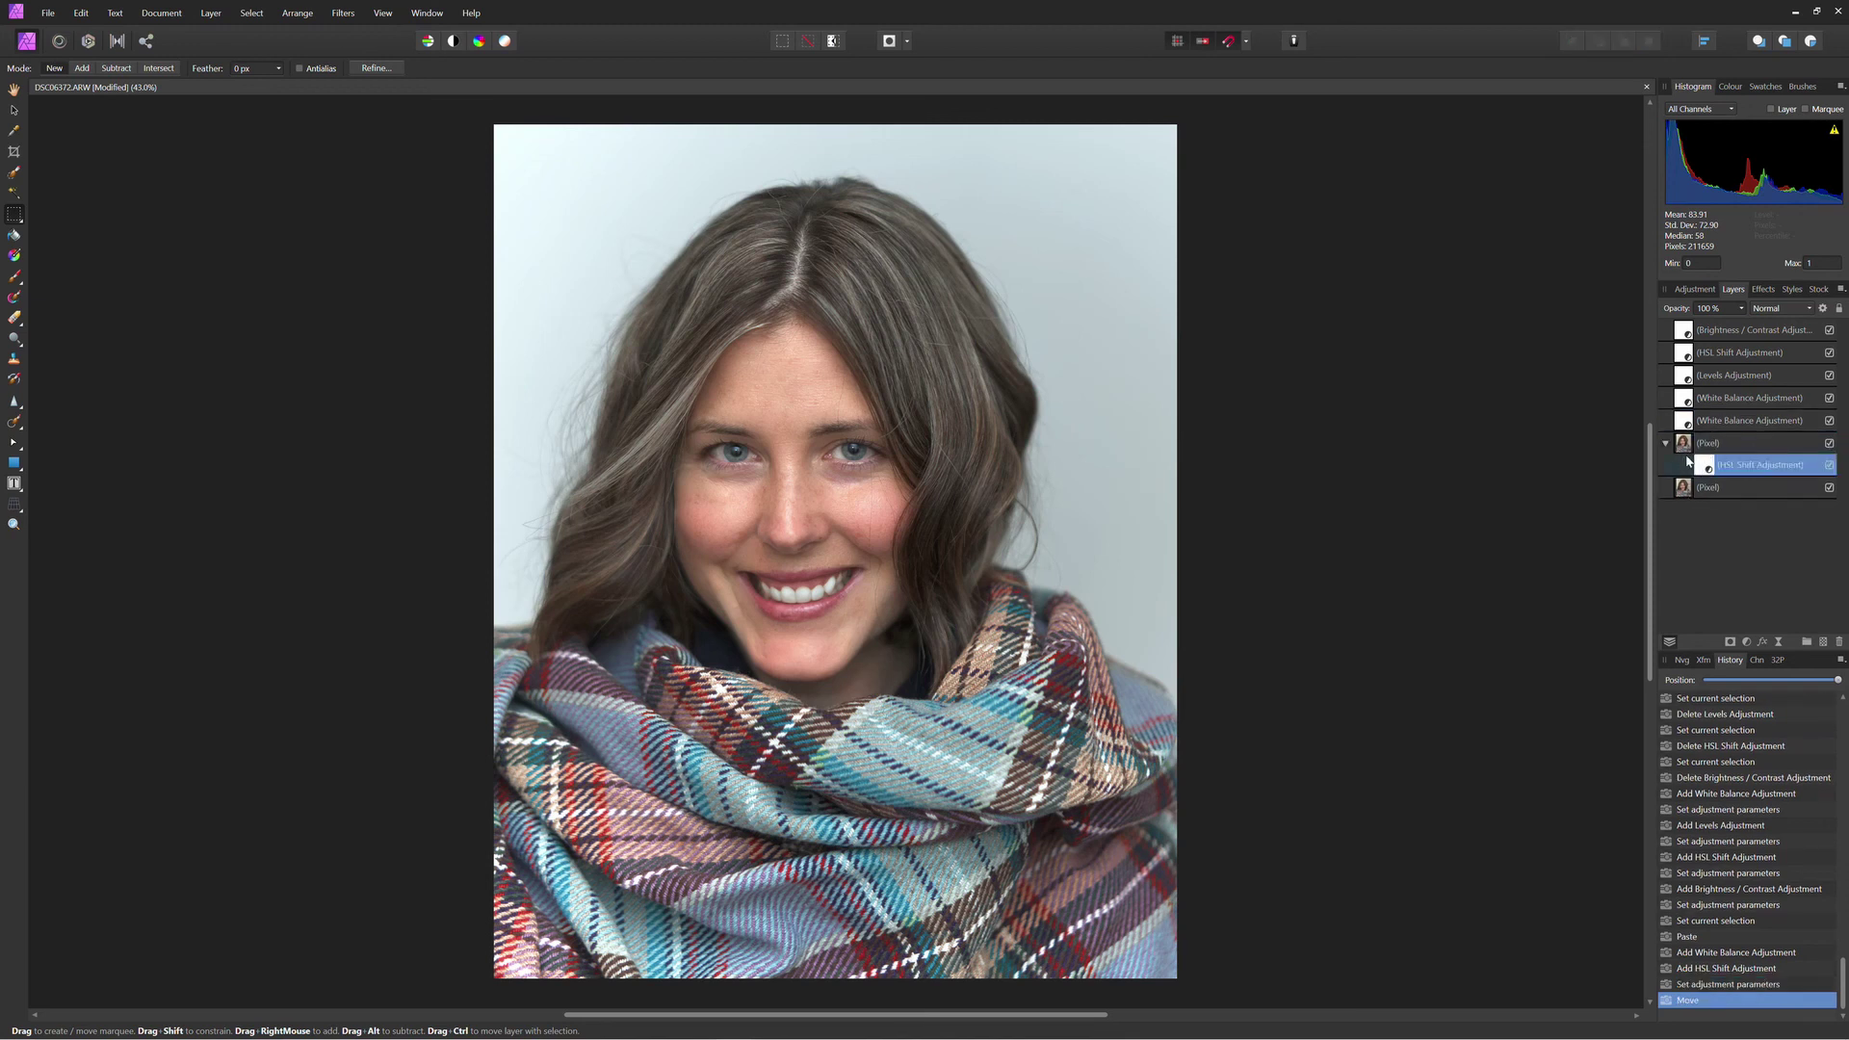
key("ctrl+i")
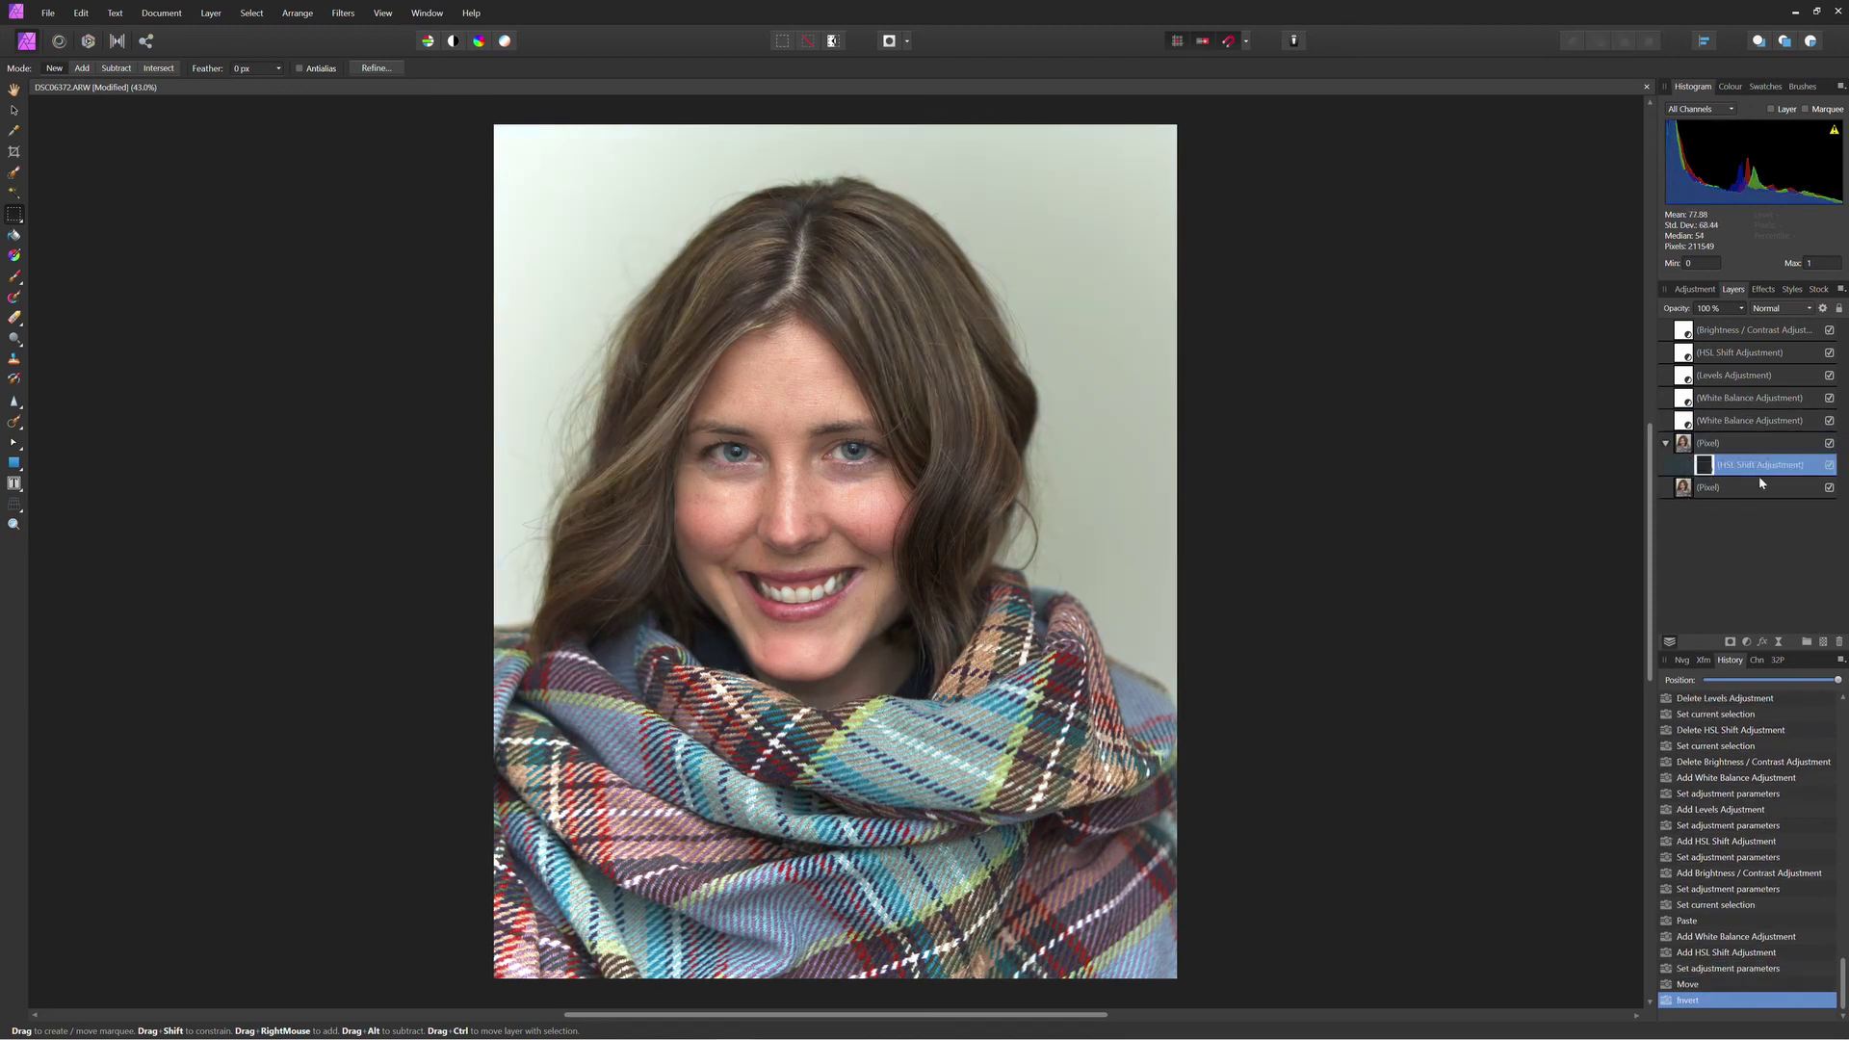
- Whiten the teeth by painting over them on the HSL adjustment's mask with a 76.7 px wide brush
scroll(761, 592, "up", 5)
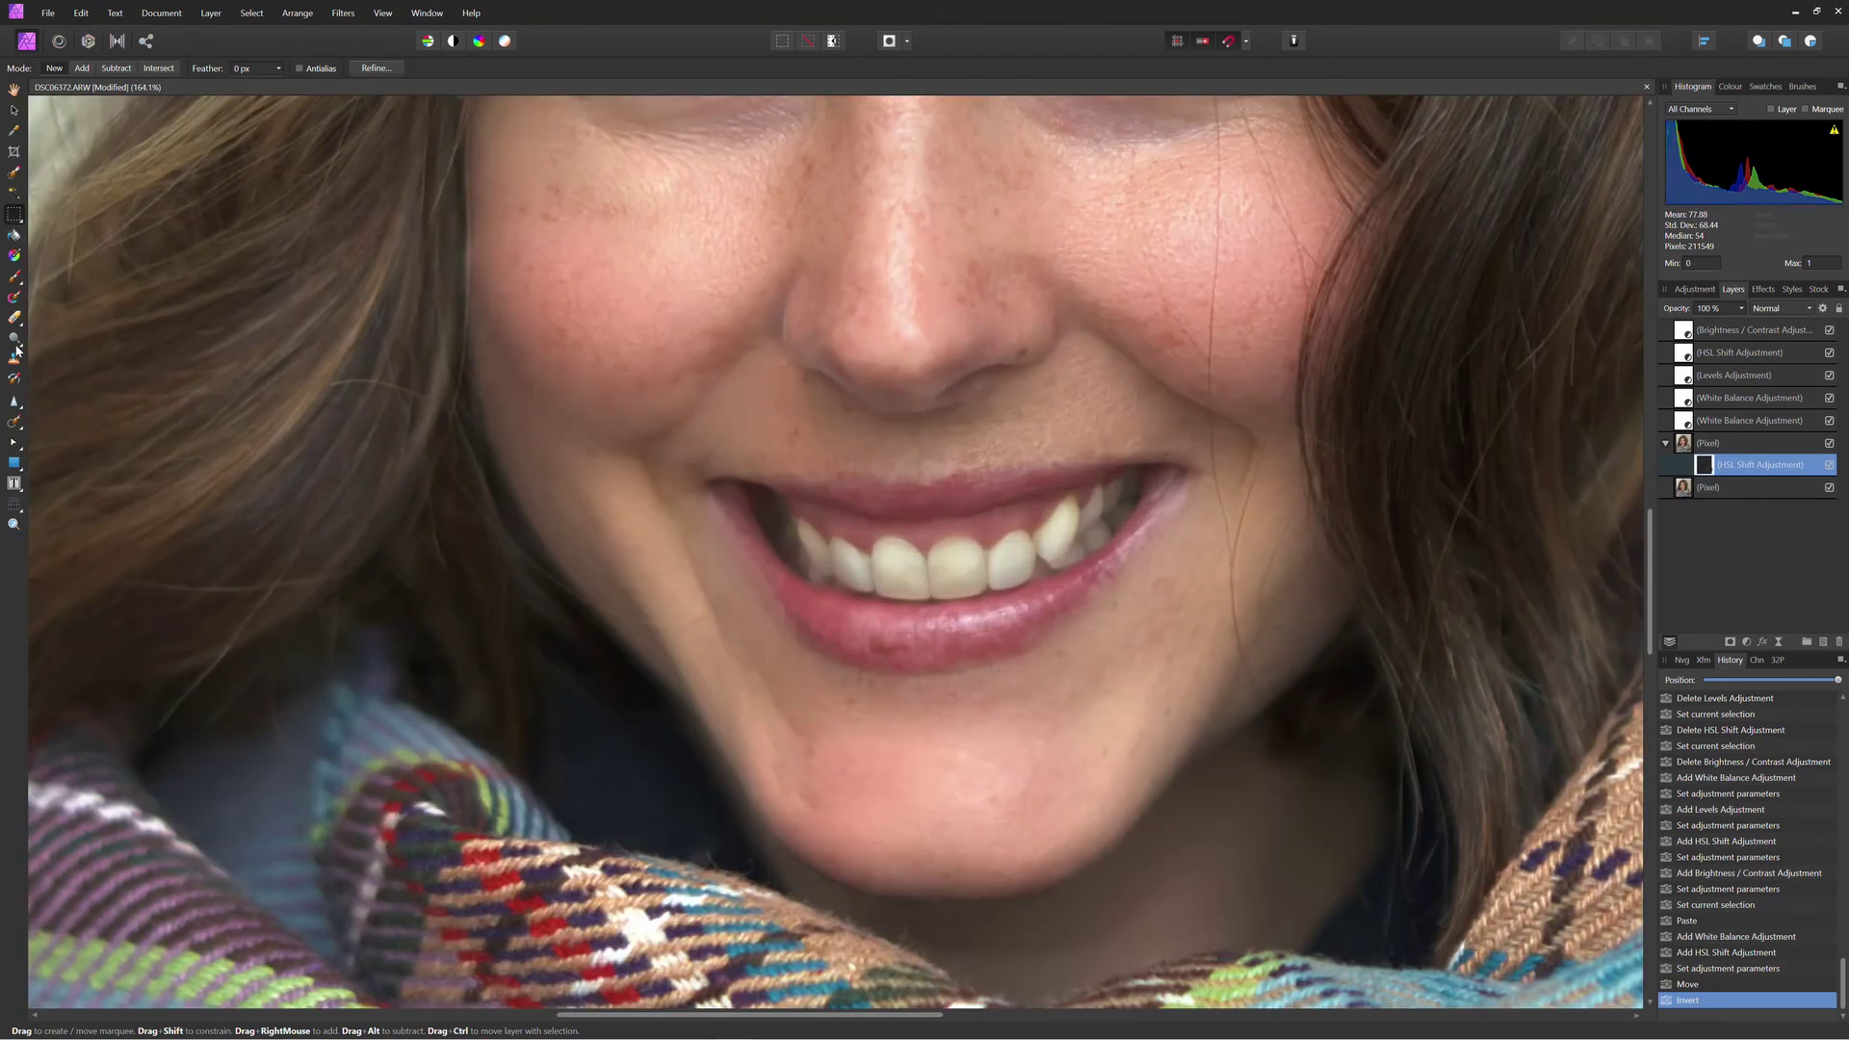
left_click(14, 279)
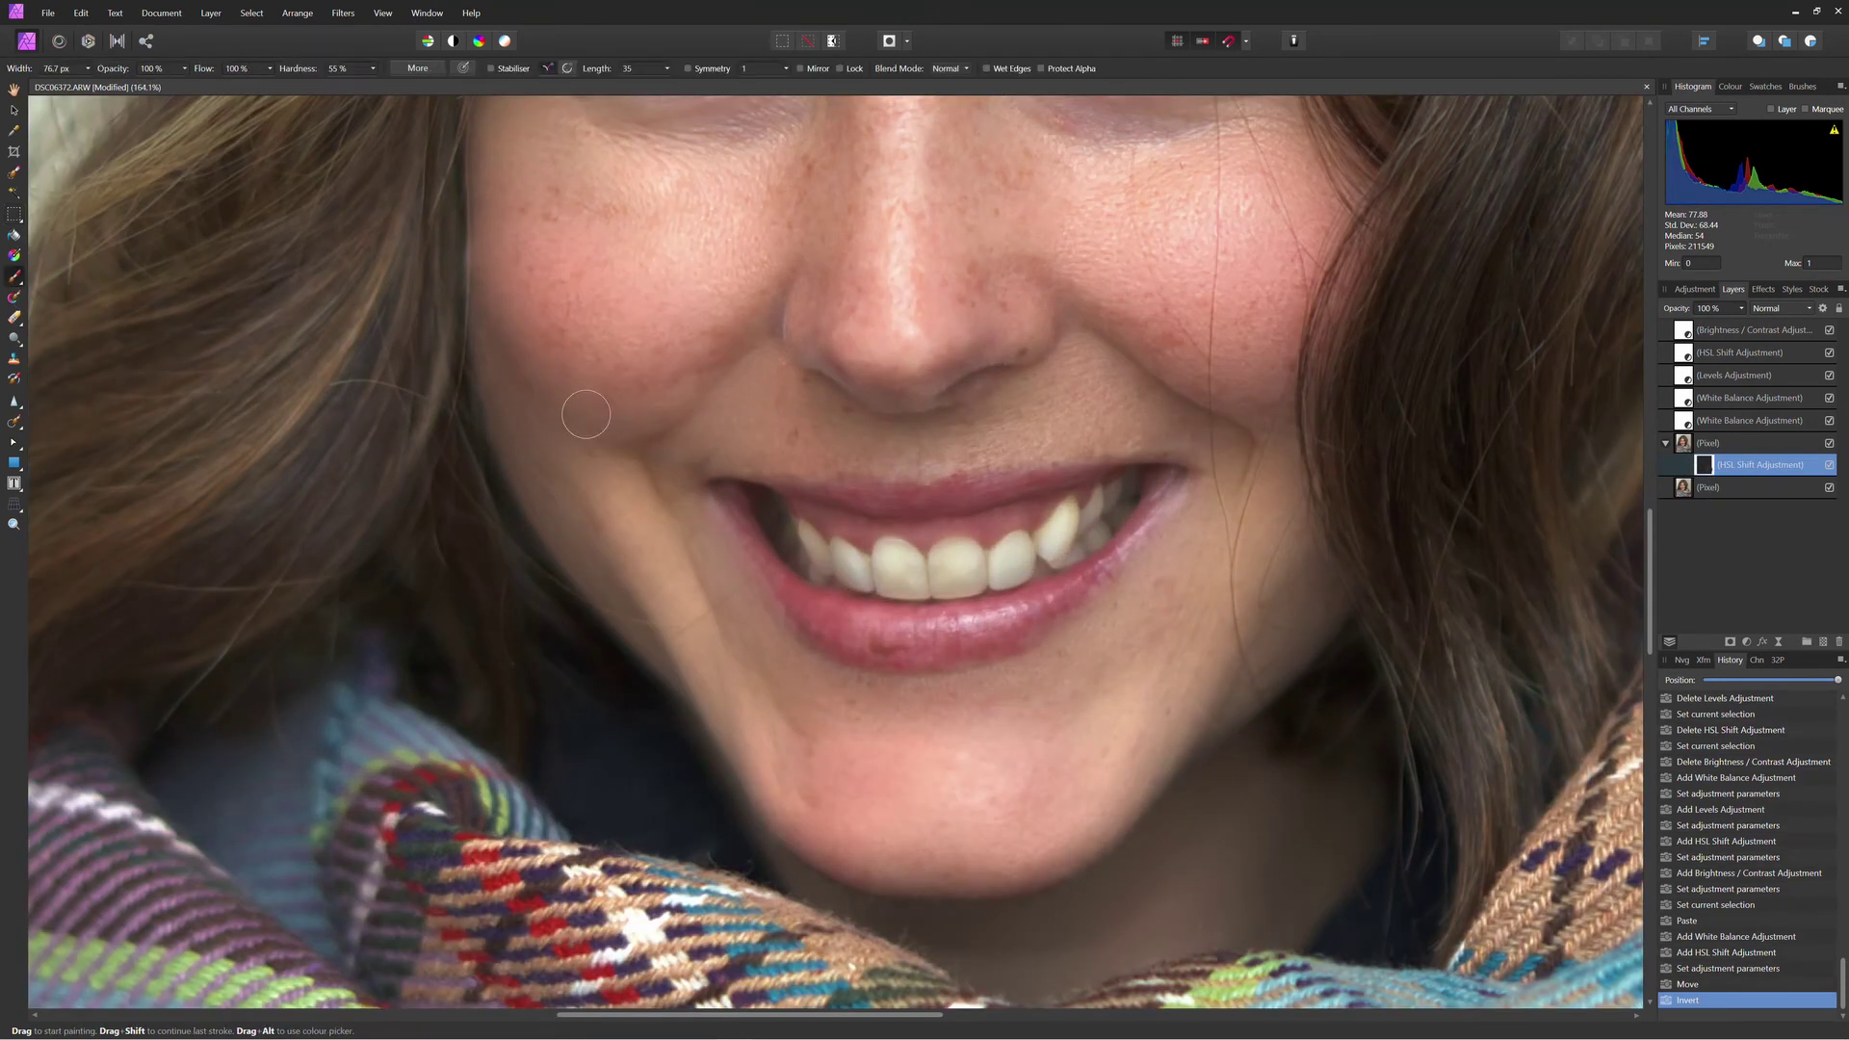
left_click(908, 571)
mouse_move(911, 571)
left_mouse_down()
mouse_move(809, 542)
mouse_move(910, 573)
mouse_move(964, 556)
mouse_move(944, 577)
mouse_move(1098, 515)
left_mouse_up()
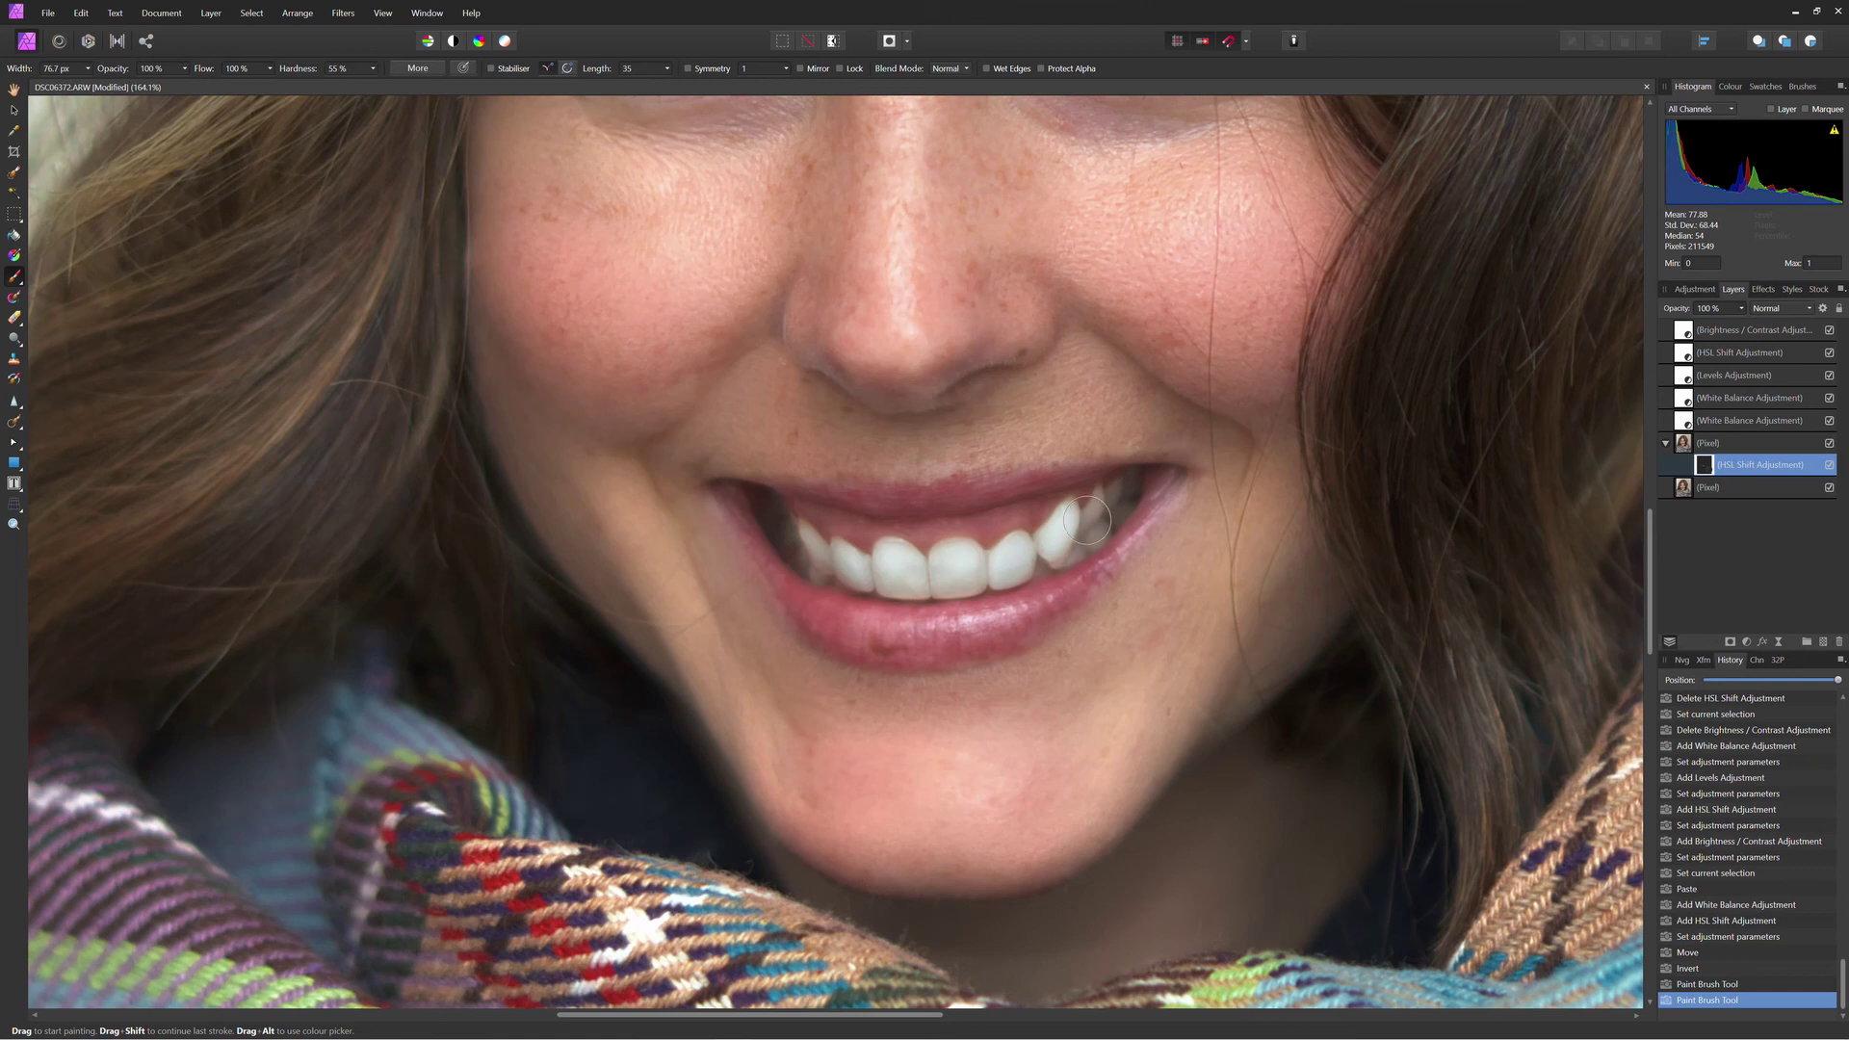
key("ctrl+0")
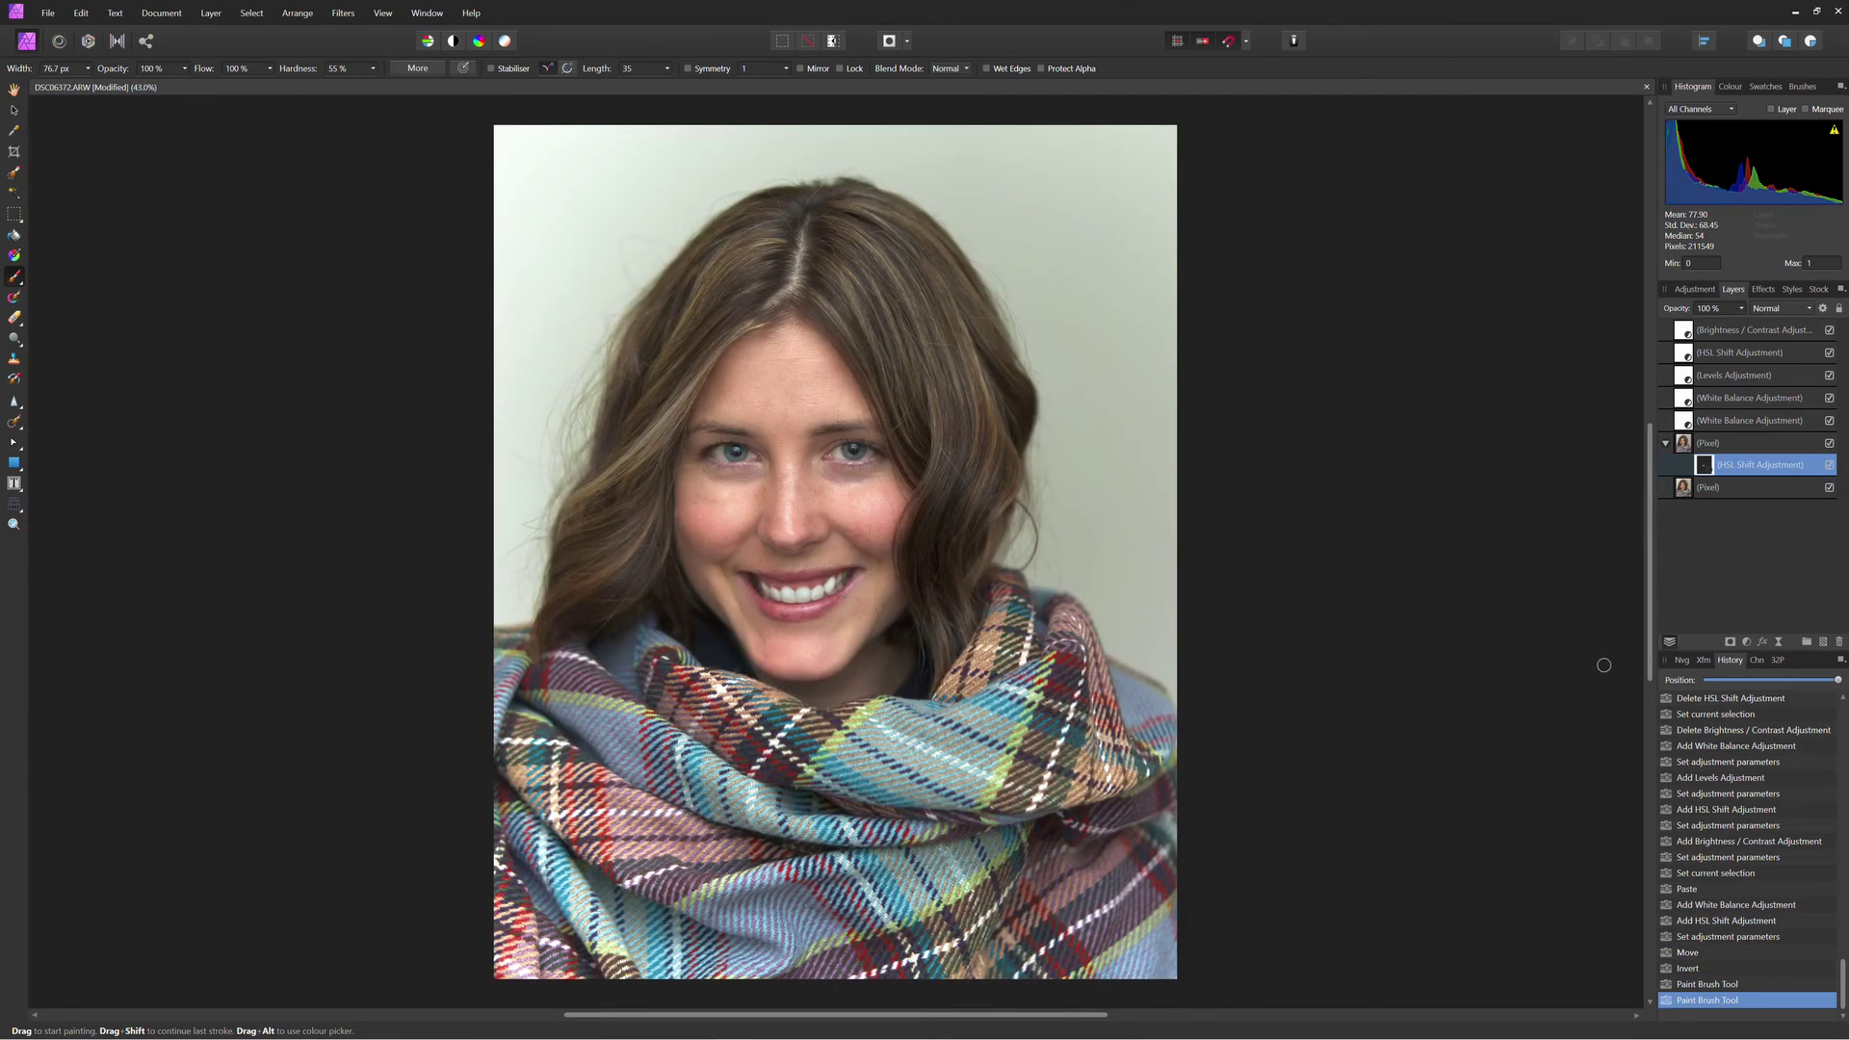
- Export the whole document as a best-quality JPEG with the height set to 2048 px
left_click(47, 13)
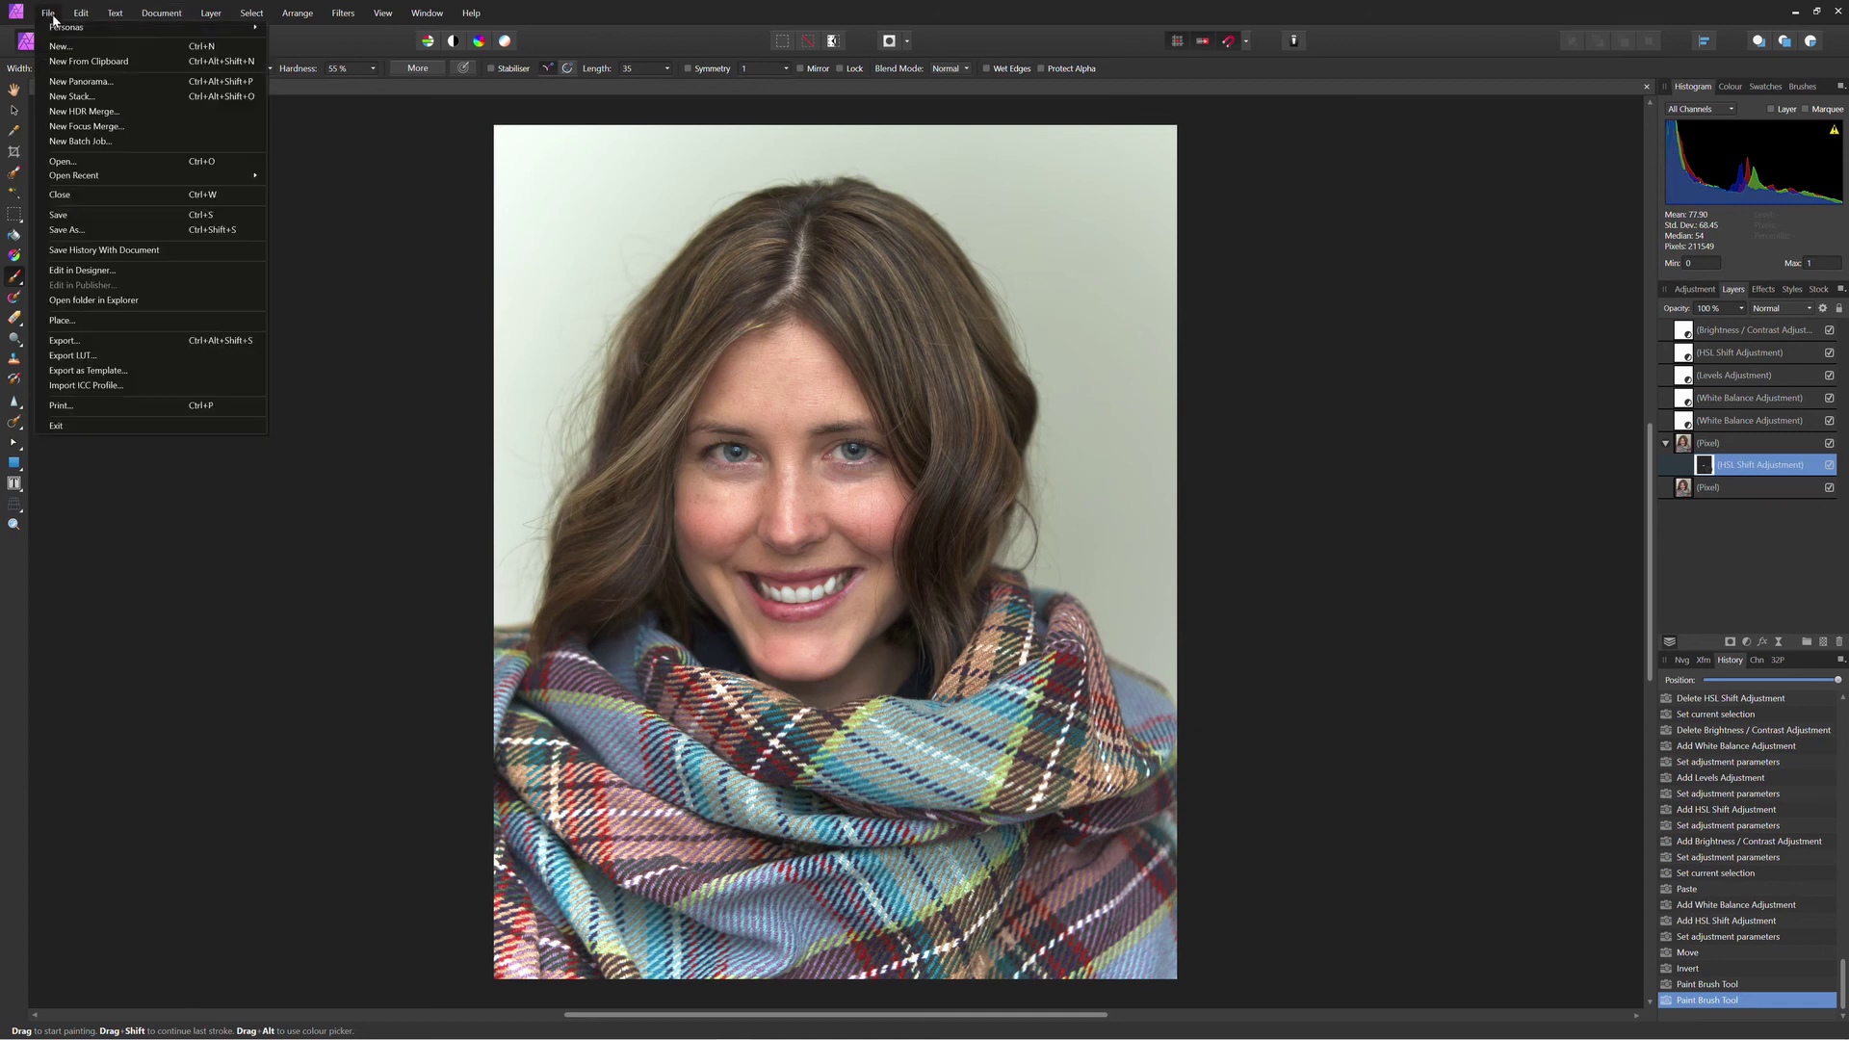
left_click(73, 339)
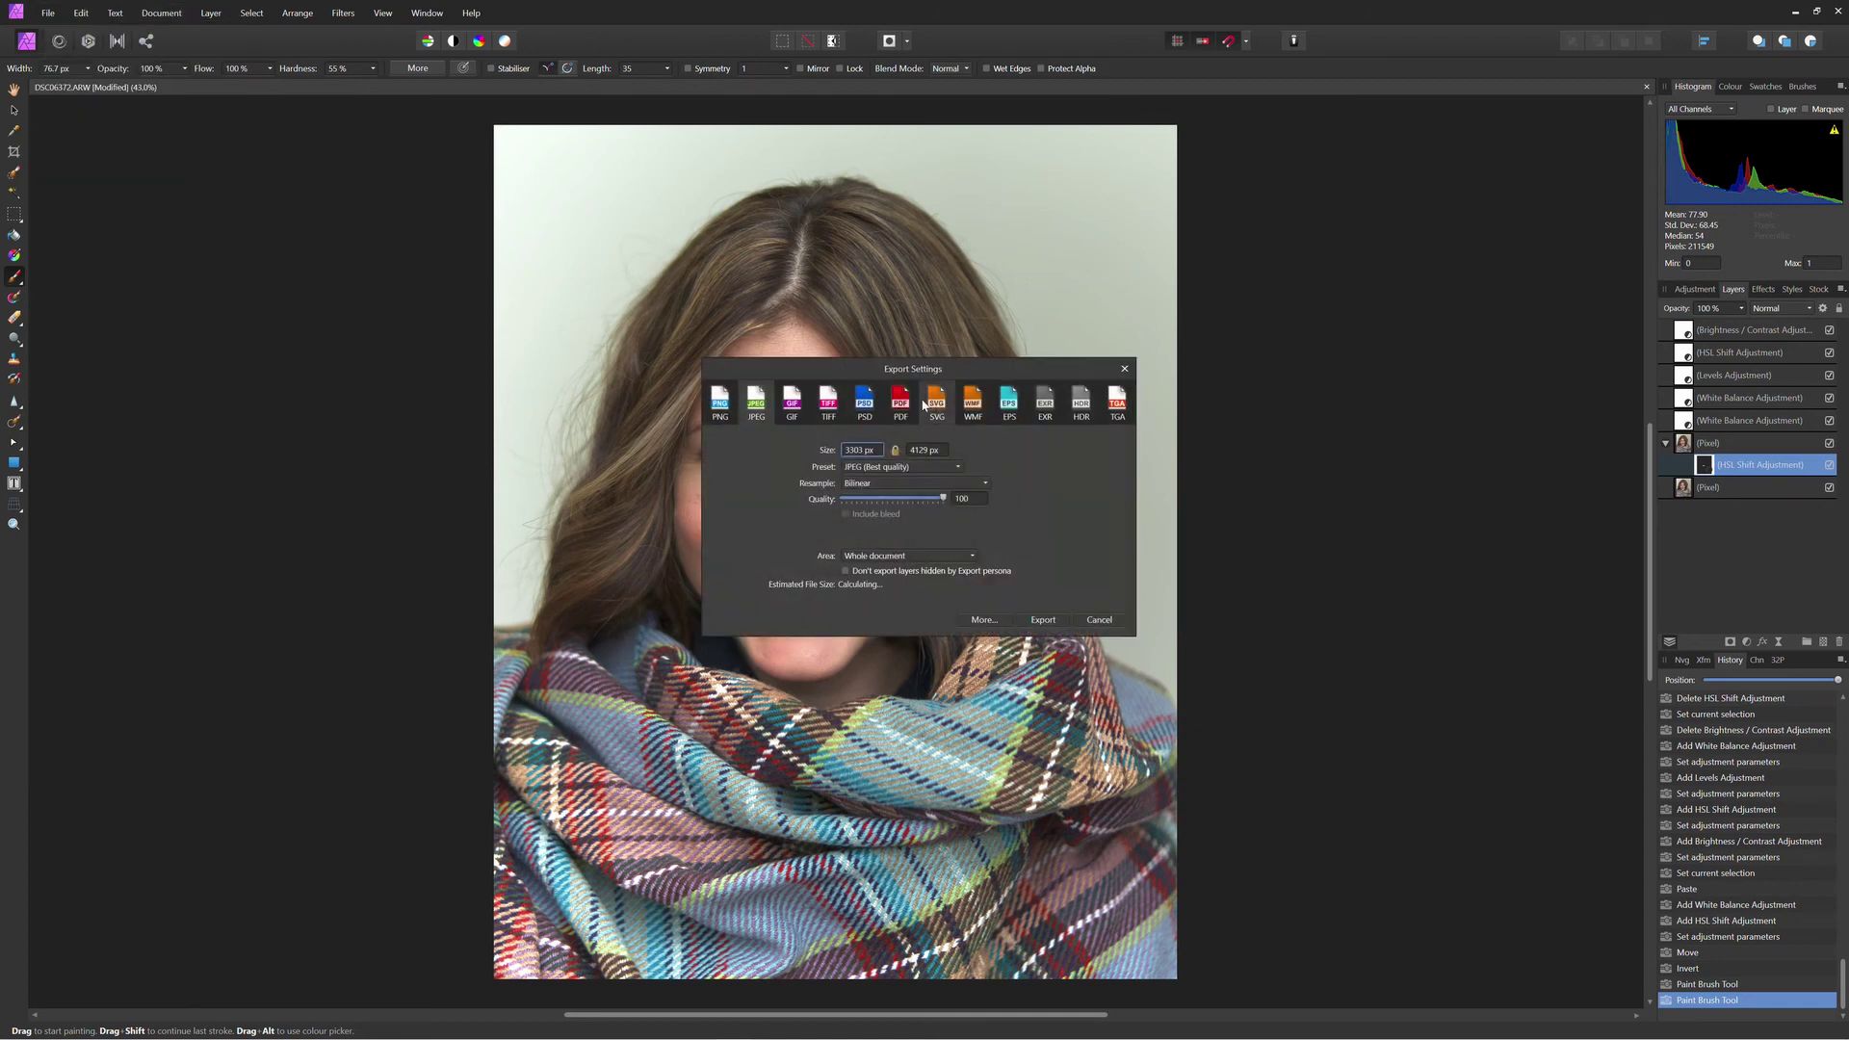
left_click_drag(950, 367, 1365, 342)
left_click(1341, 423)
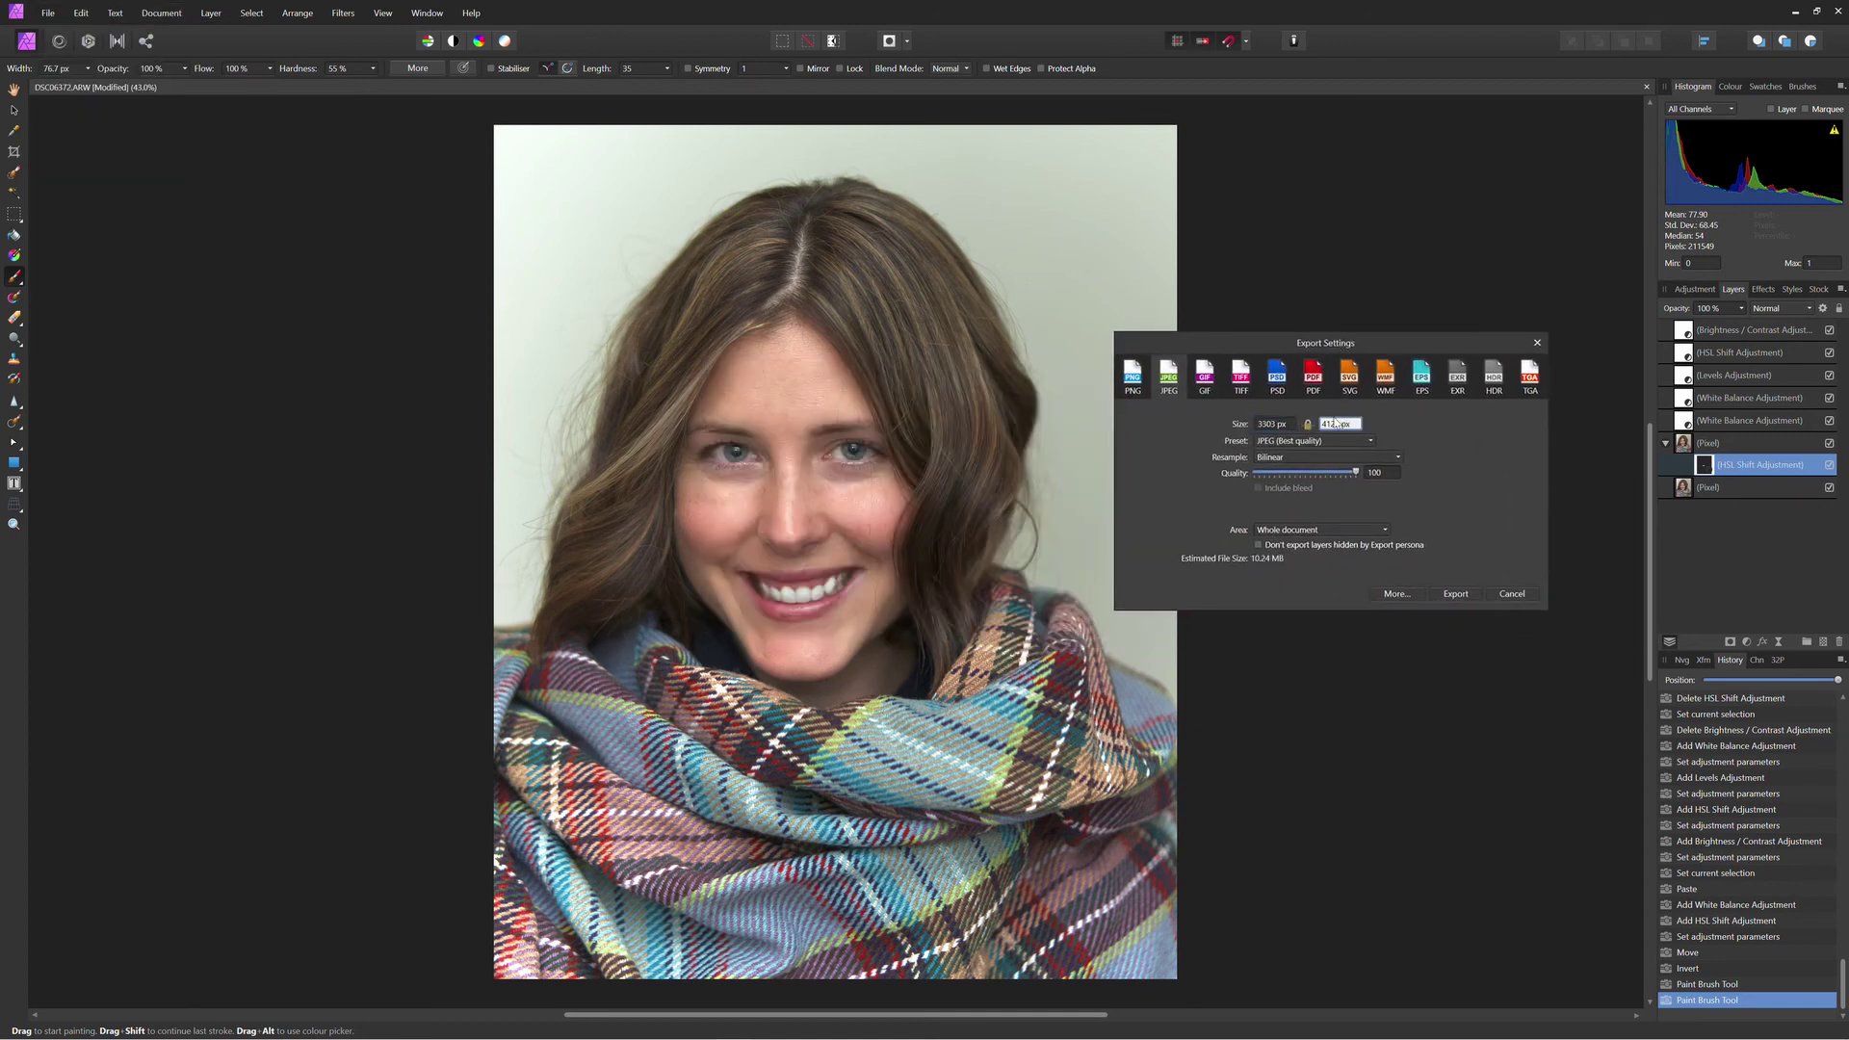
type("2048")
key("Return")
left_click(1455, 594)
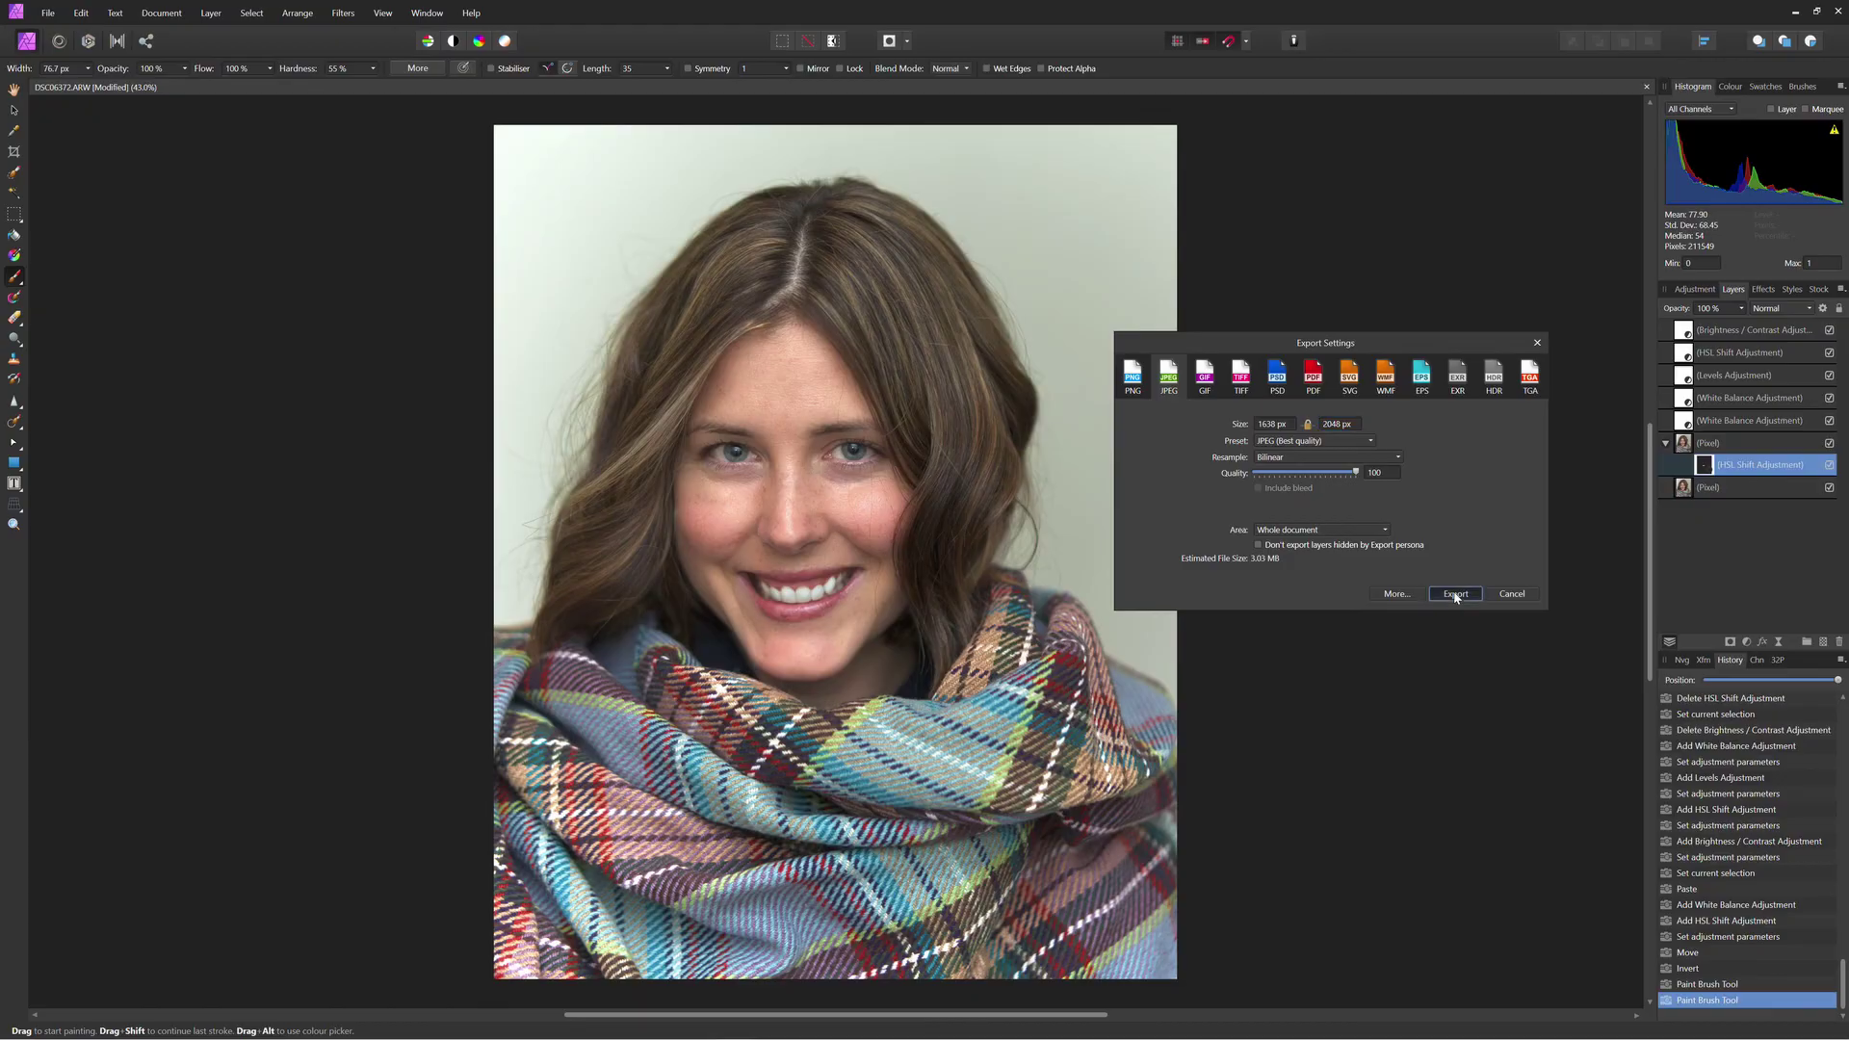